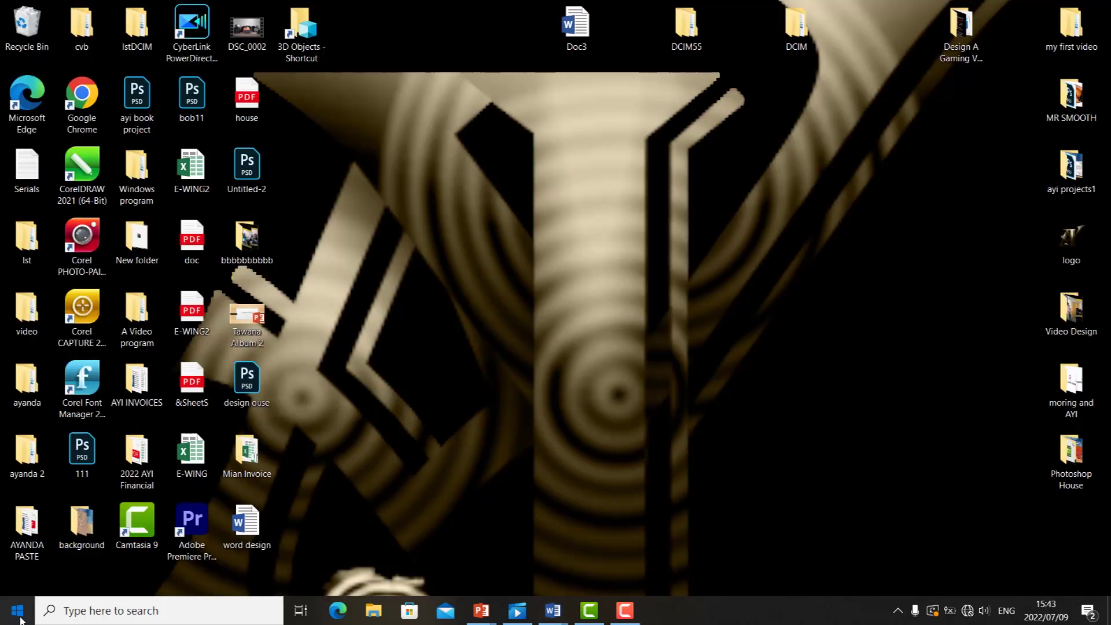
Open Word and create a new blank document.
{"action": "key", "text": "super"}
{"action": "type", "text": "word"}
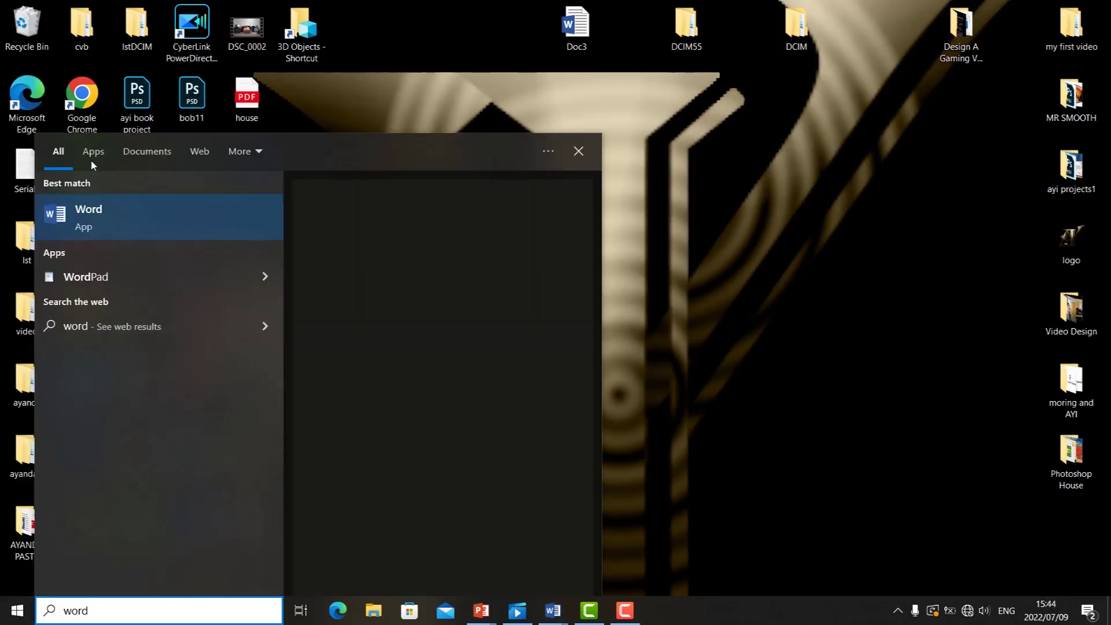
{"action": "left_click", "coordinate": [85, 206]}
{"action": "left_click", "coordinate": [323, 189]}
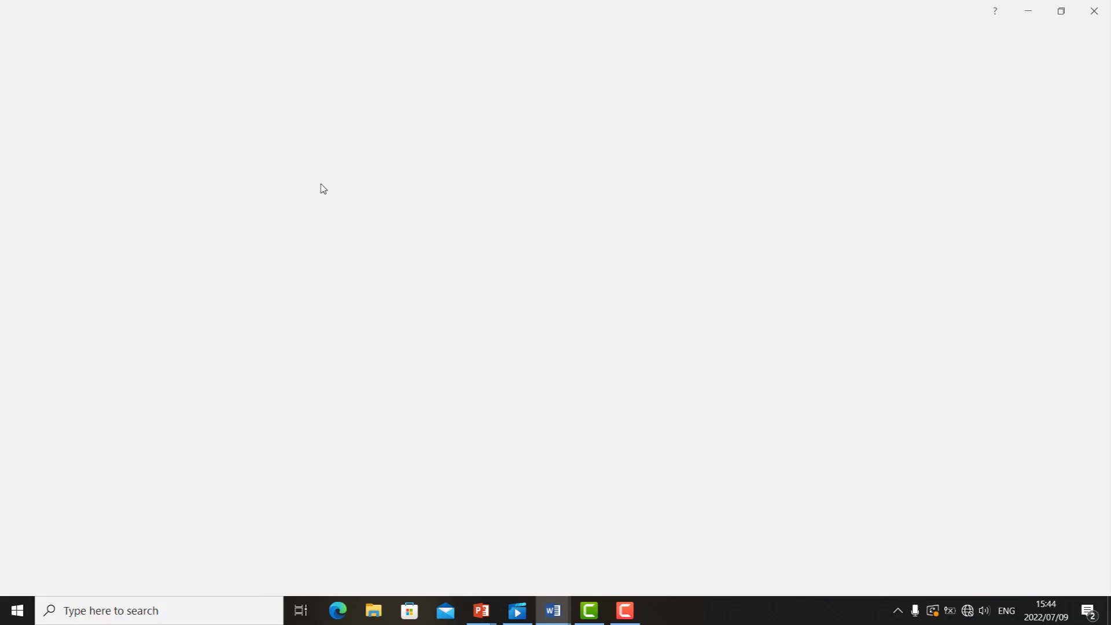
Set the page orientation to Landscape.
{"action": "left_click", "coordinate": [173, 37]}
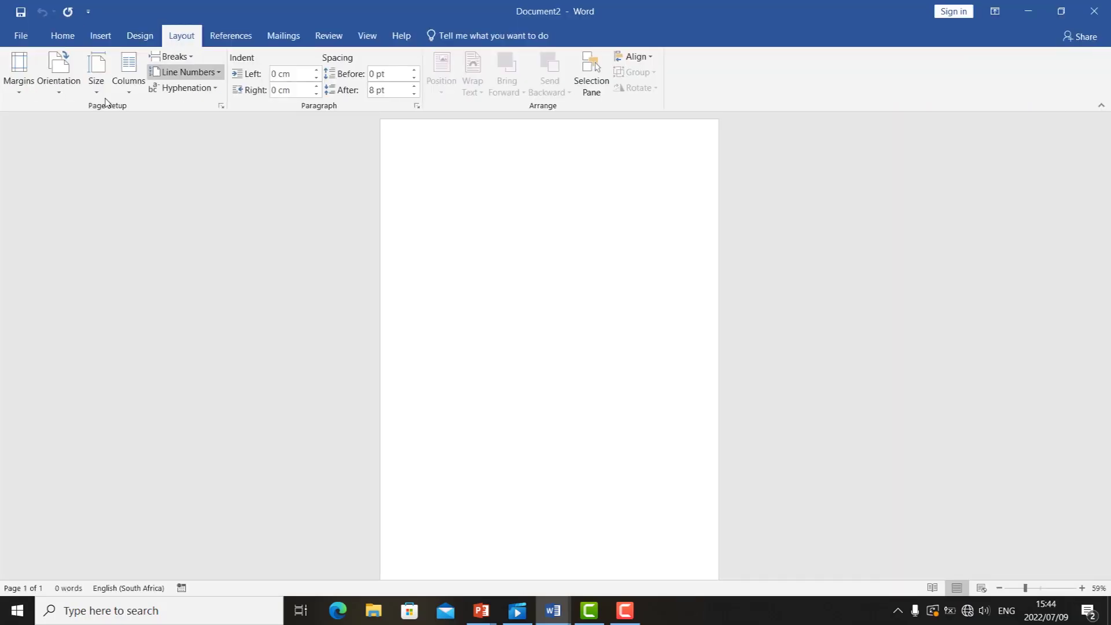
{"action": "left_click", "coordinate": [55, 97]}
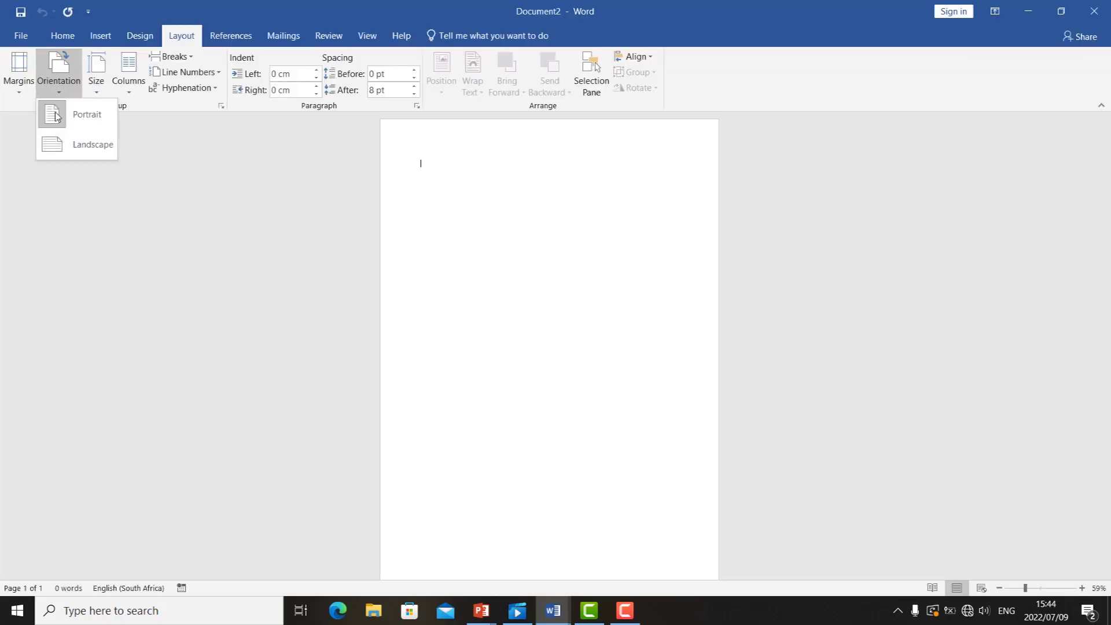
{"action": "left_click", "coordinate": [56, 145]}
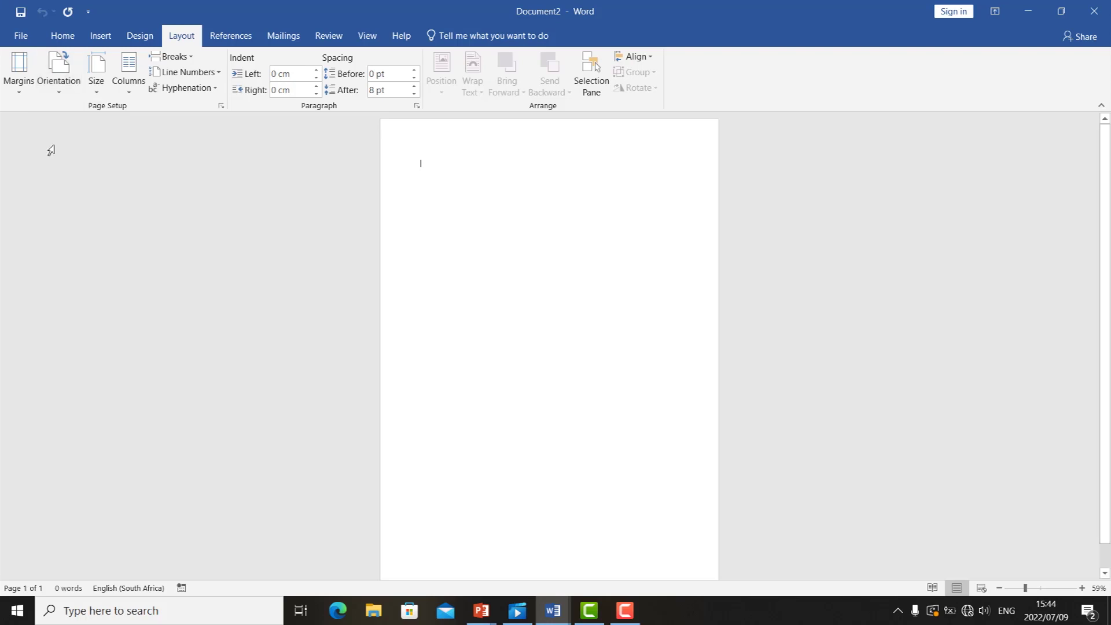
Draw a rectangle about 5.4 cm high and 8.5 cm wide on the lower half of the page.
{"action": "left_click", "coordinate": [101, 36]}
{"action": "left_click", "coordinate": [207, 75]}
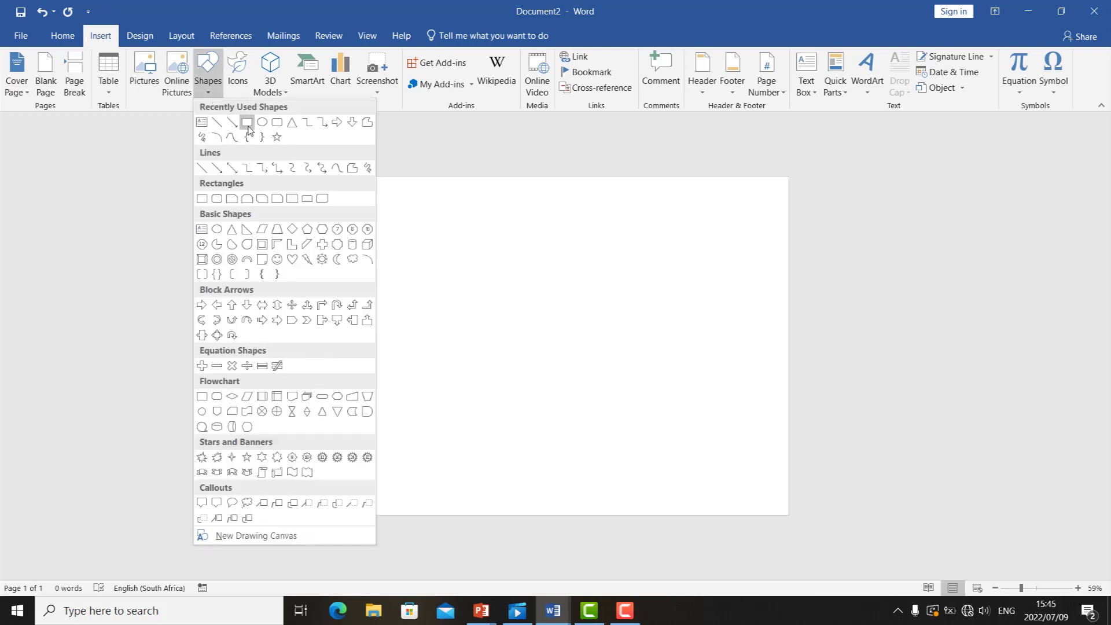
{"action": "left_click", "coordinate": [247, 123]}
{"action": "left_click_drag", "start_coordinate": [383, 382], "coordinate": [521, 463]}
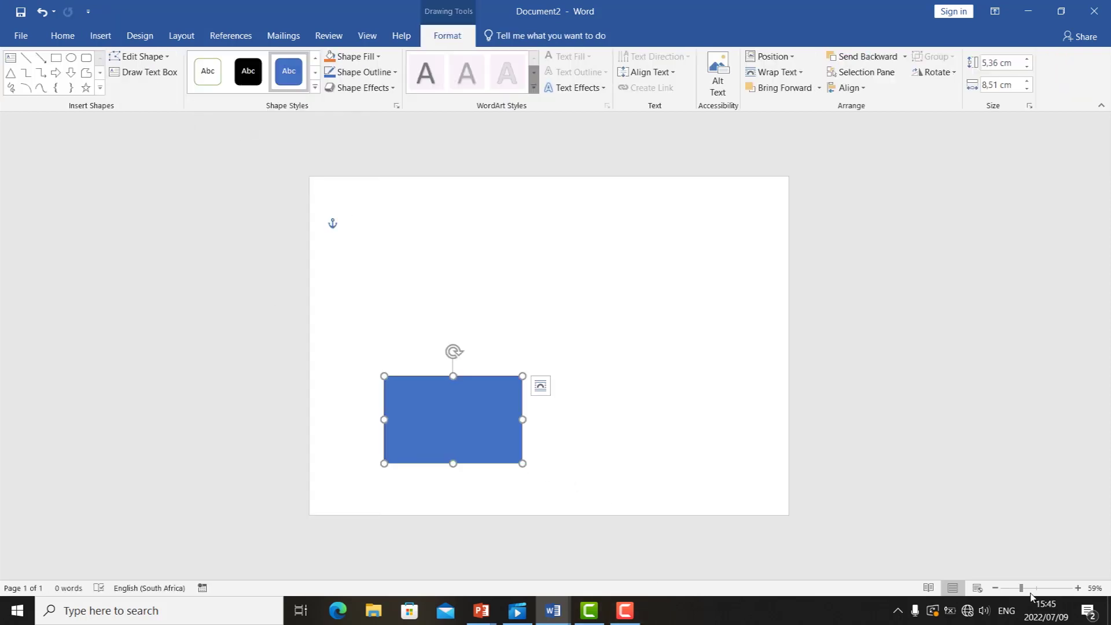
{"action": "left_click", "coordinate": [1029, 588]}
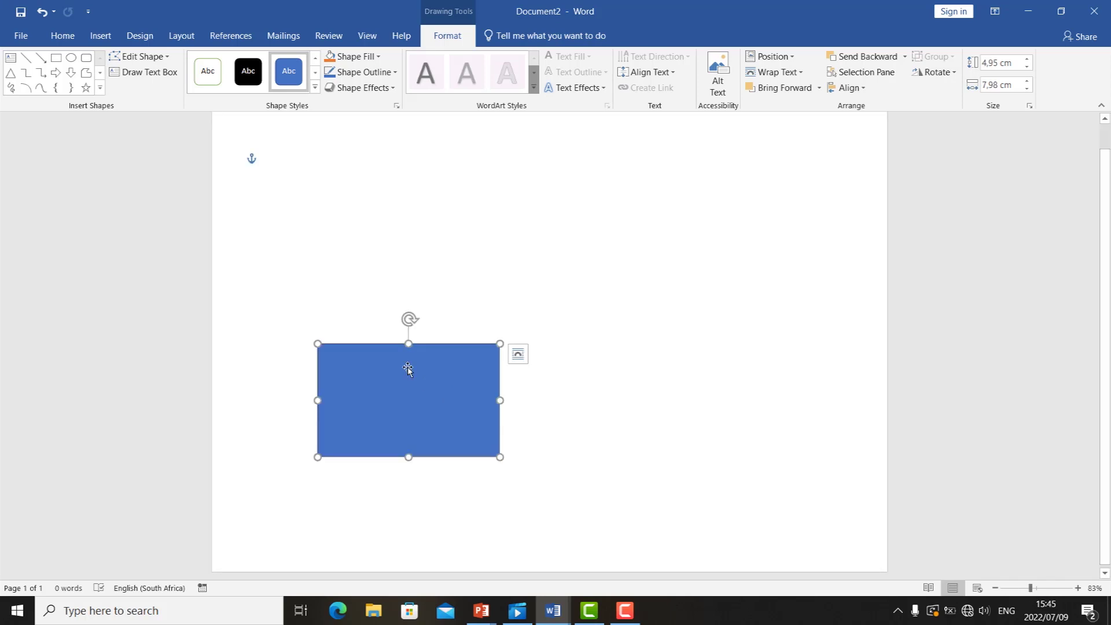
Give the rectangle a pattern fill using the horizontal brick pattern.
{"action": "right_click", "coordinate": [409, 371]}
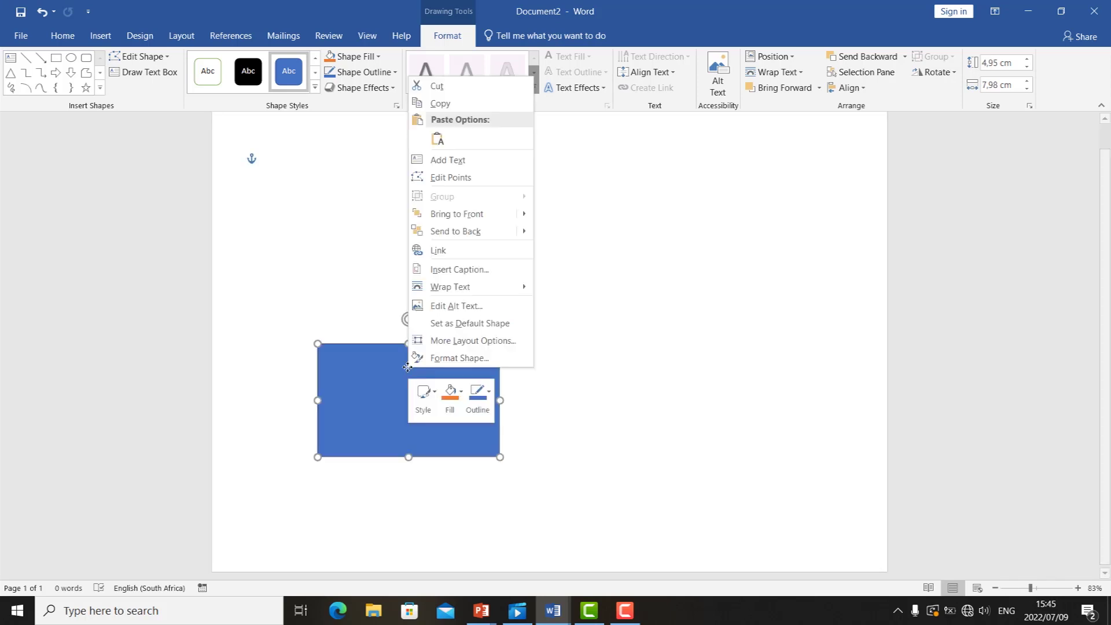
{"action": "left_click", "coordinate": [445, 358]}
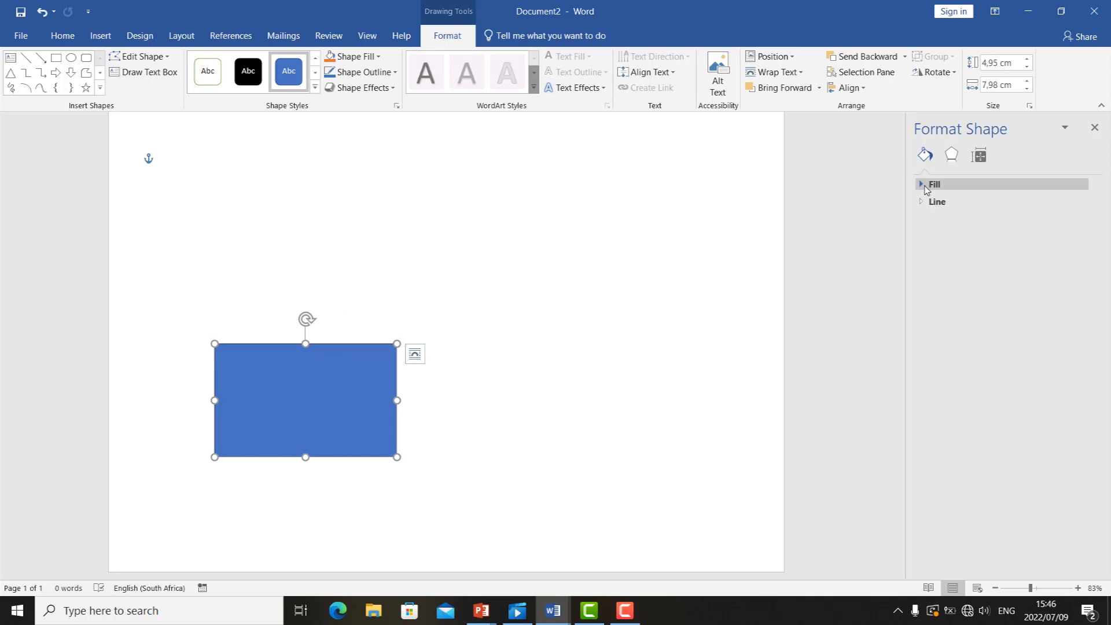
{"action": "left_click", "coordinate": [924, 188]}
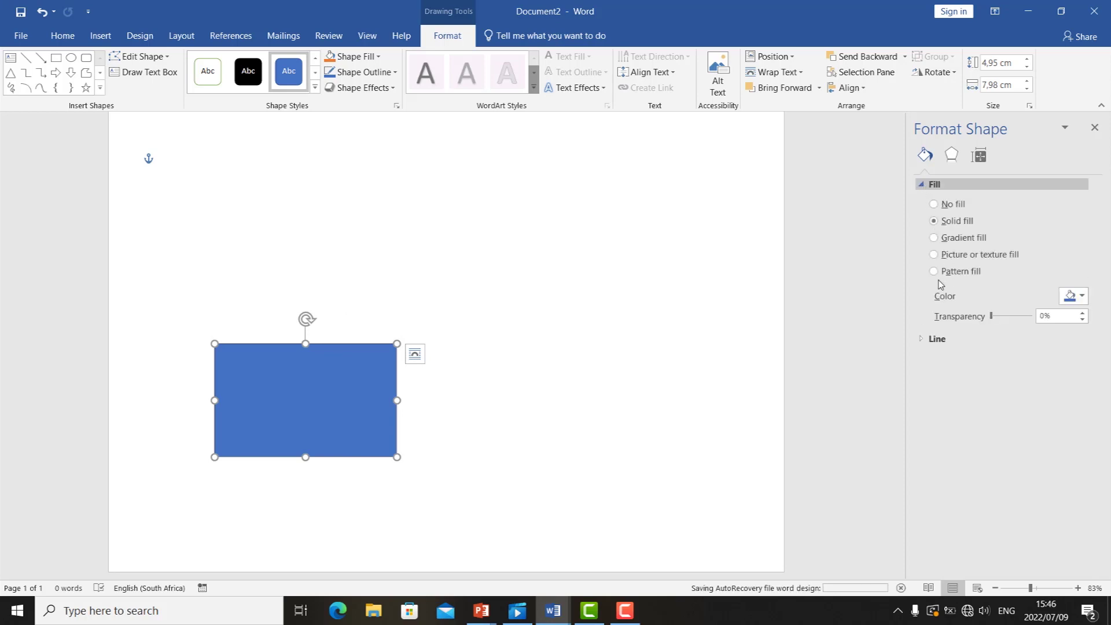
{"action": "left_click", "coordinate": [937, 273]}
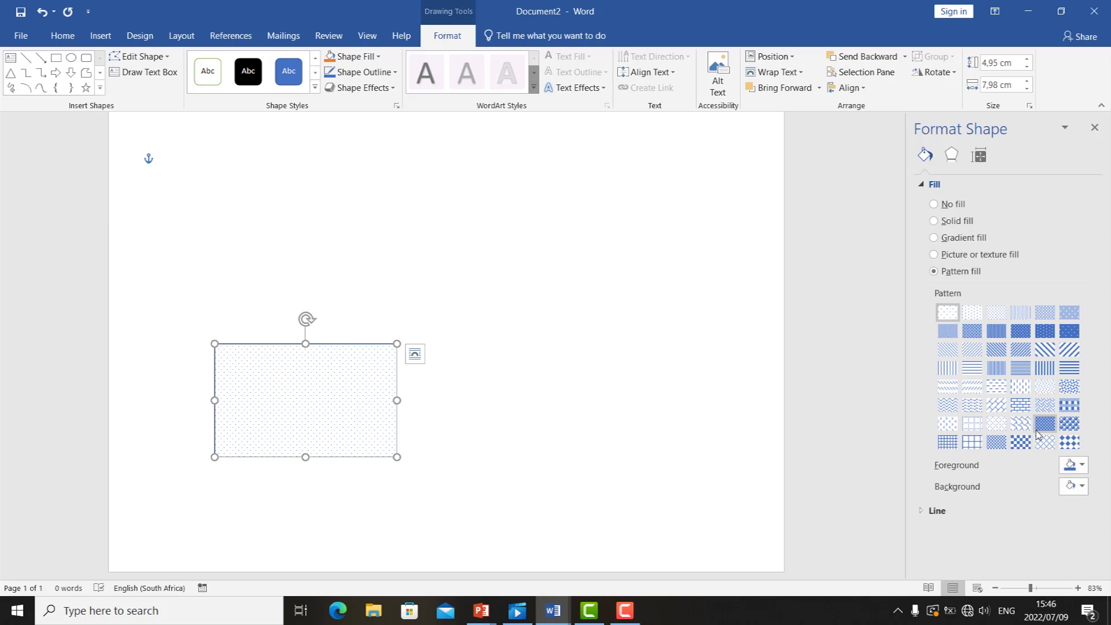
{"action": "left_click", "coordinate": [1019, 406]}
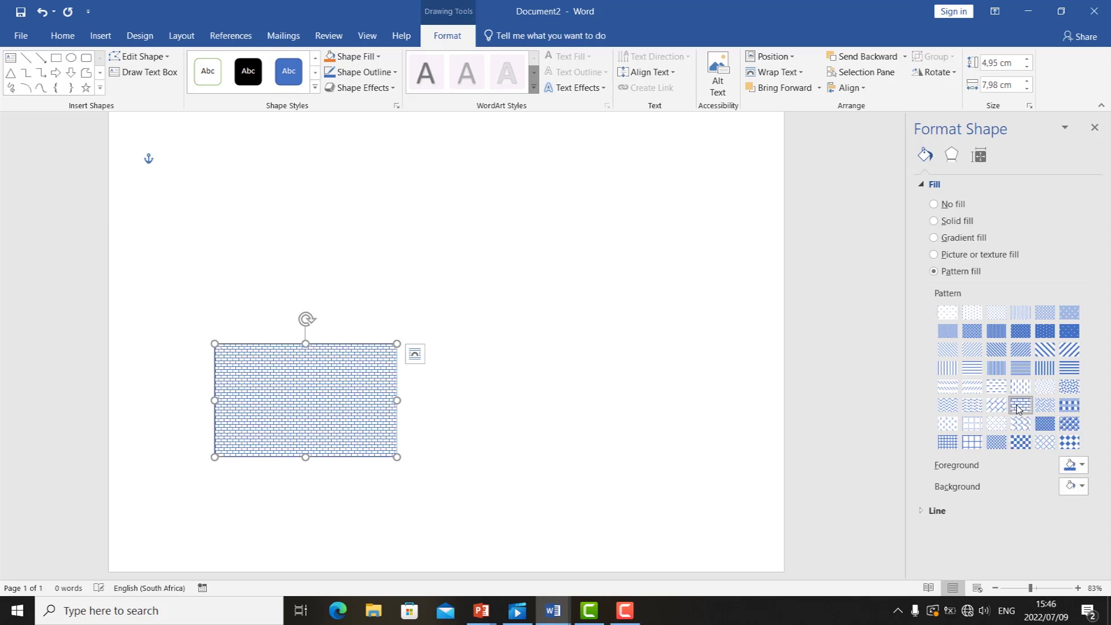
Set the brick pattern's background color to standard orange and its foreground color to standard red.
{"action": "left_click", "coordinate": [1081, 486]}
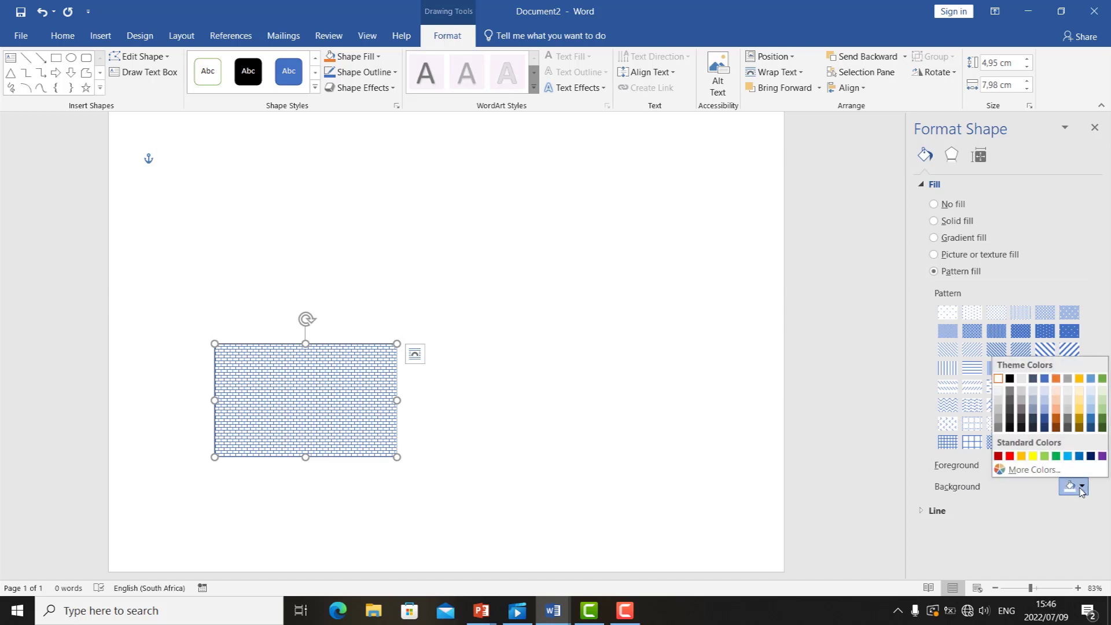
{"action": "left_click", "coordinate": [1021, 456]}
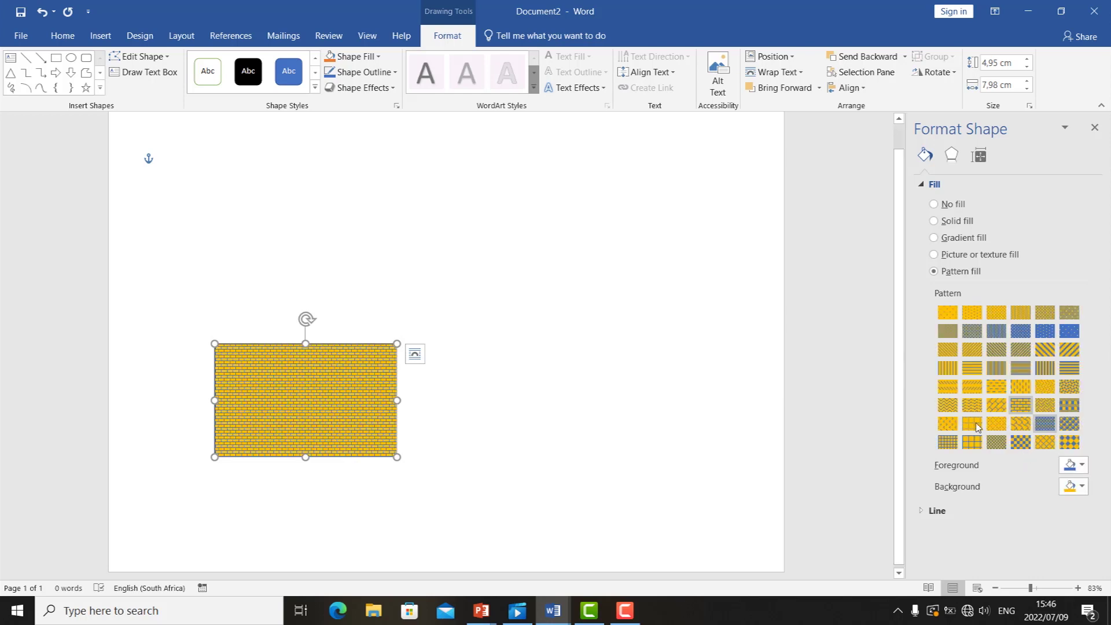
{"action": "left_click", "coordinate": [1083, 465]}
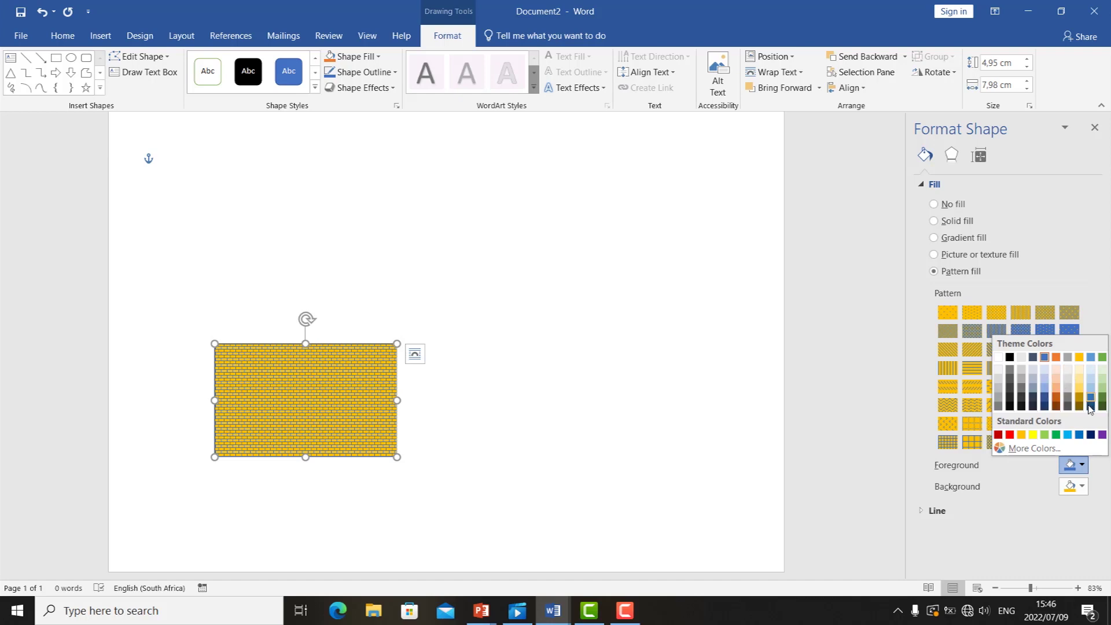
{"action": "left_click", "coordinate": [1010, 435]}
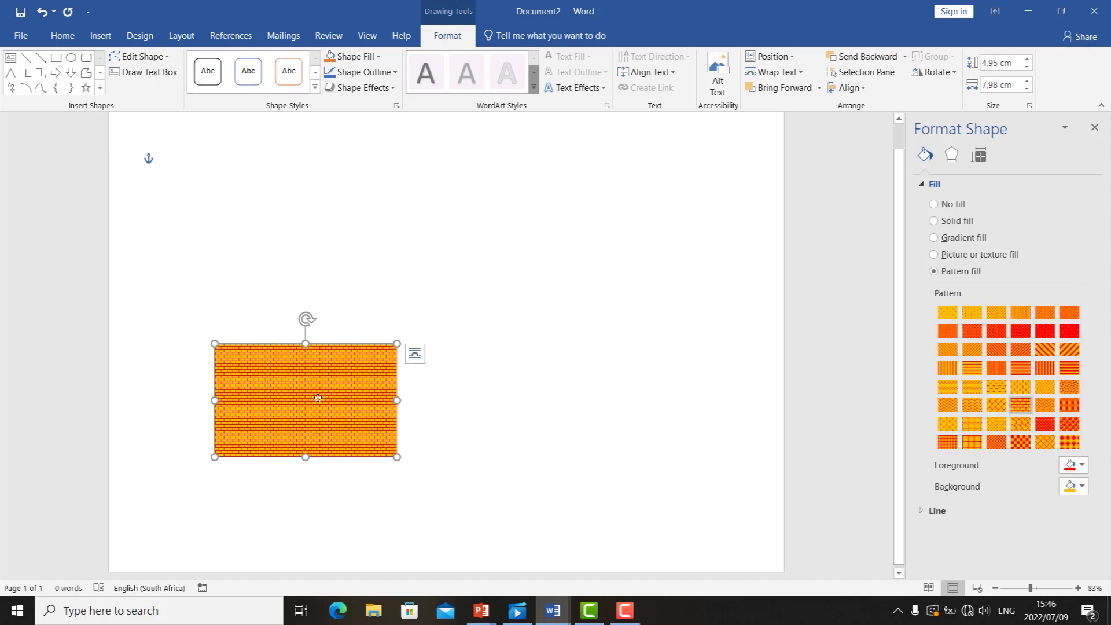
Shift the brick rectangle slightly left, duplicate it by copy and paste, and place the copy level with it on its right.
{"action": "left_click_drag", "start_coordinate": [341, 398], "coordinate": [315, 398]}
{"action": "right_click", "coordinate": [297, 400]}
{"action": "left_click", "coordinate": [297, 399]}
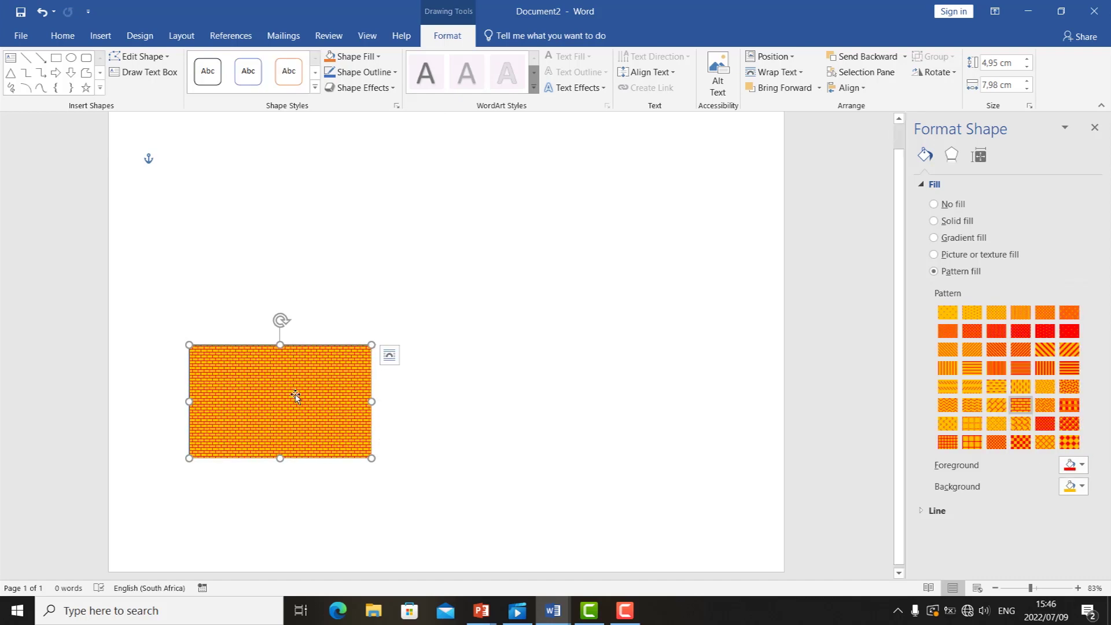
{"action": "left_click", "coordinate": [59, 43]}
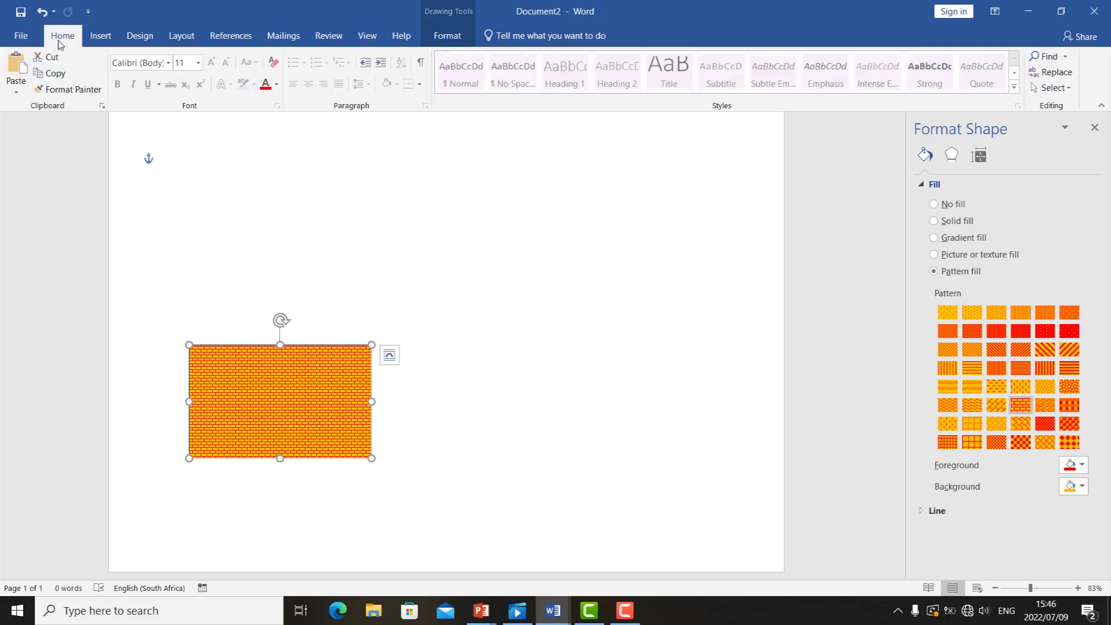
{"action": "left_click", "coordinate": [16, 91]}
{"action": "left_click", "coordinate": [17, 131]}
{"action": "left_click_drag", "start_coordinate": [280, 364], "coordinate": [535, 364]}
{"action": "left_click", "coordinate": [493, 252]}
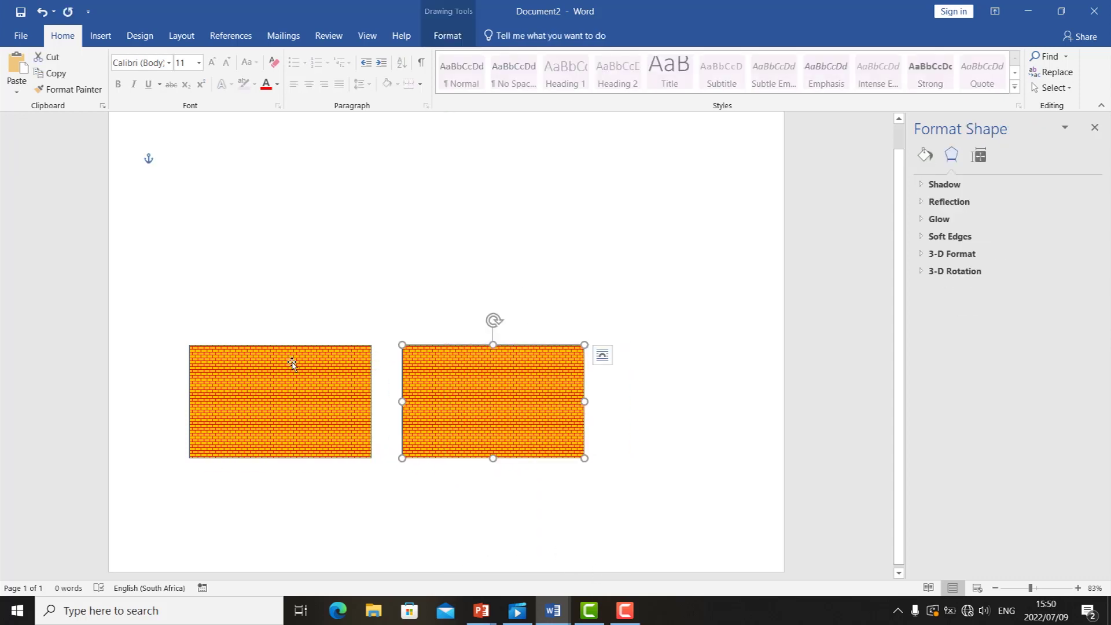
Give both brick rectangles a black outline with a 4½ pt weight.
{"action": "left_click", "coordinate": [293, 364]}
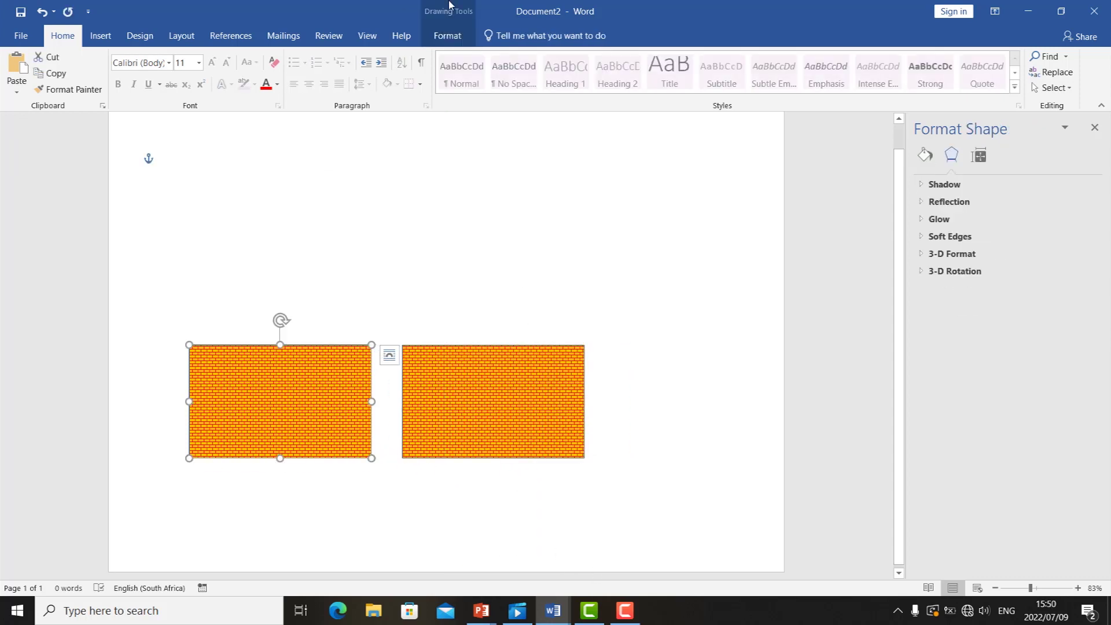
{"action": "left_click", "coordinate": [445, 35]}
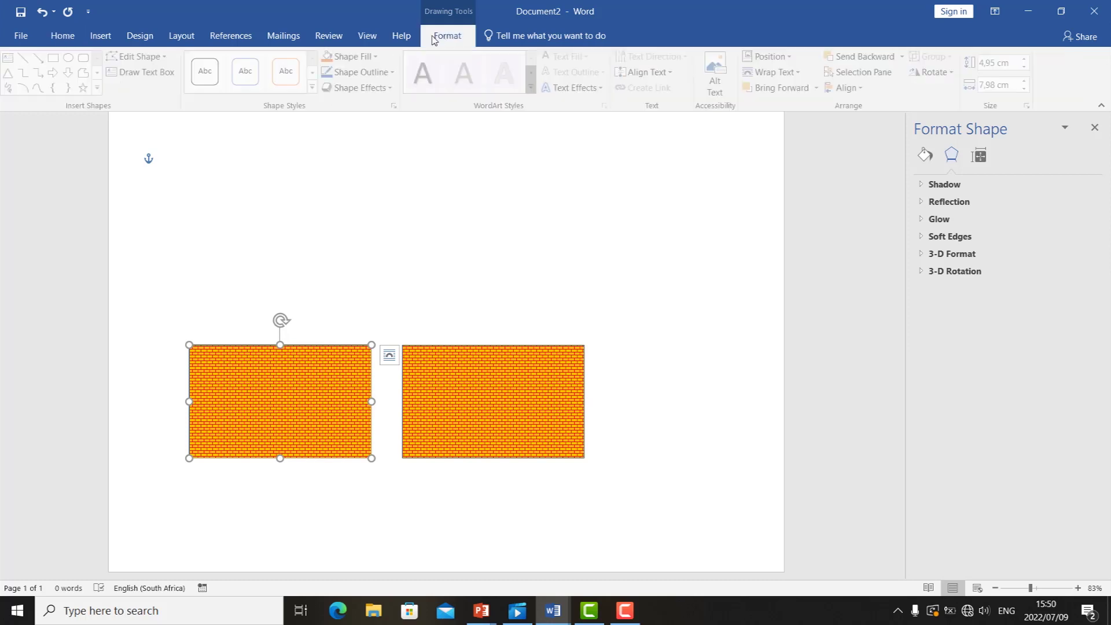
{"action": "left_click", "coordinate": [396, 74]}
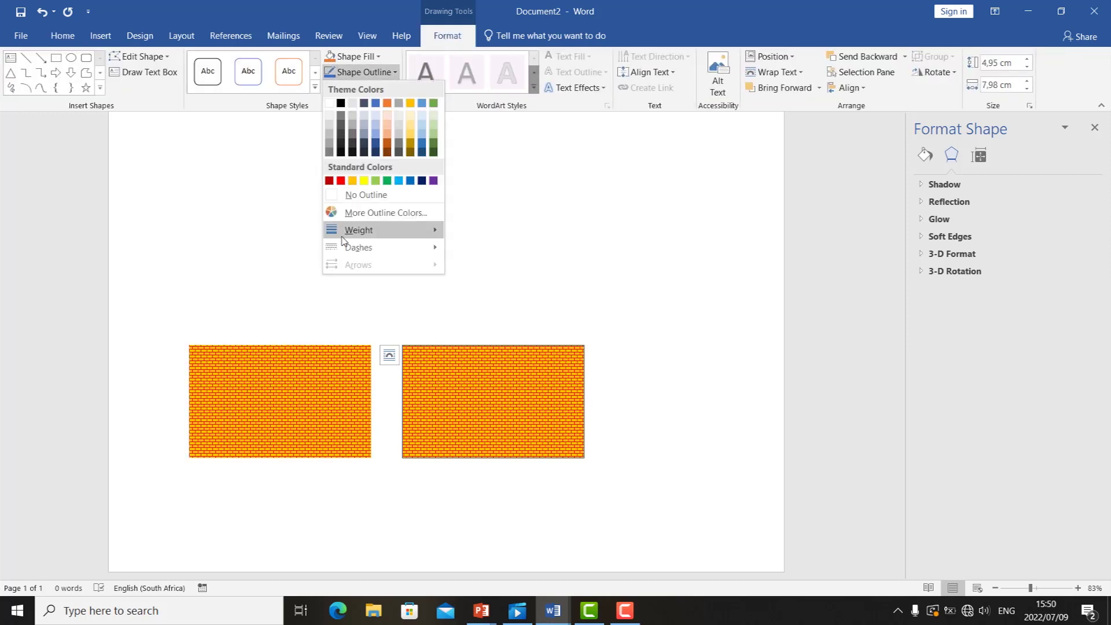
{"action": "mouse_move", "coordinate": [344, 234]}
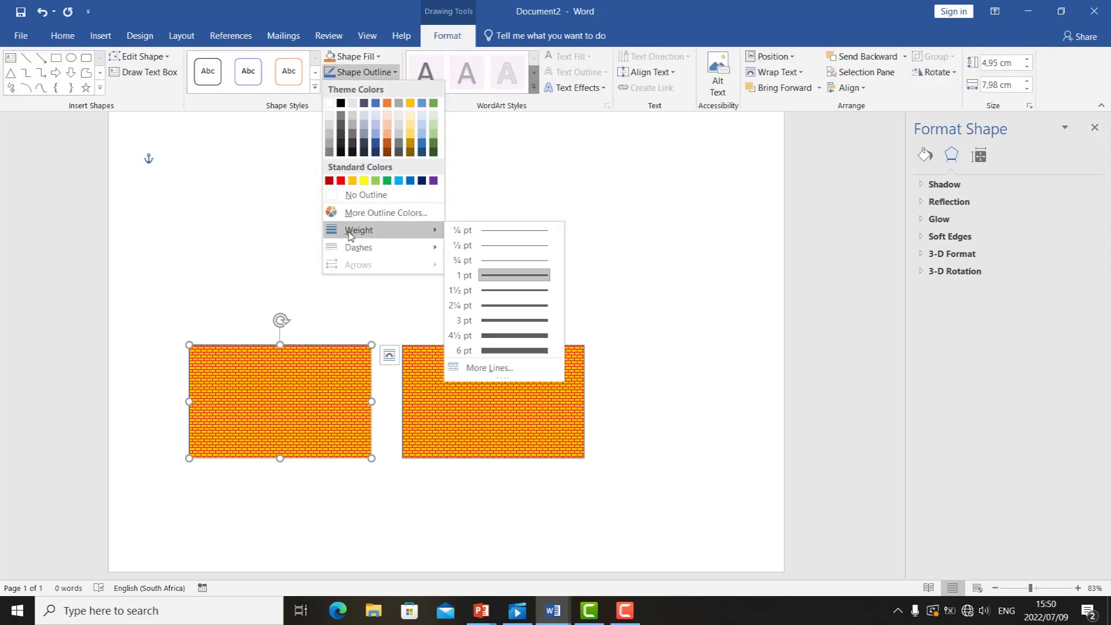
{"action": "left_click", "coordinate": [512, 335]}
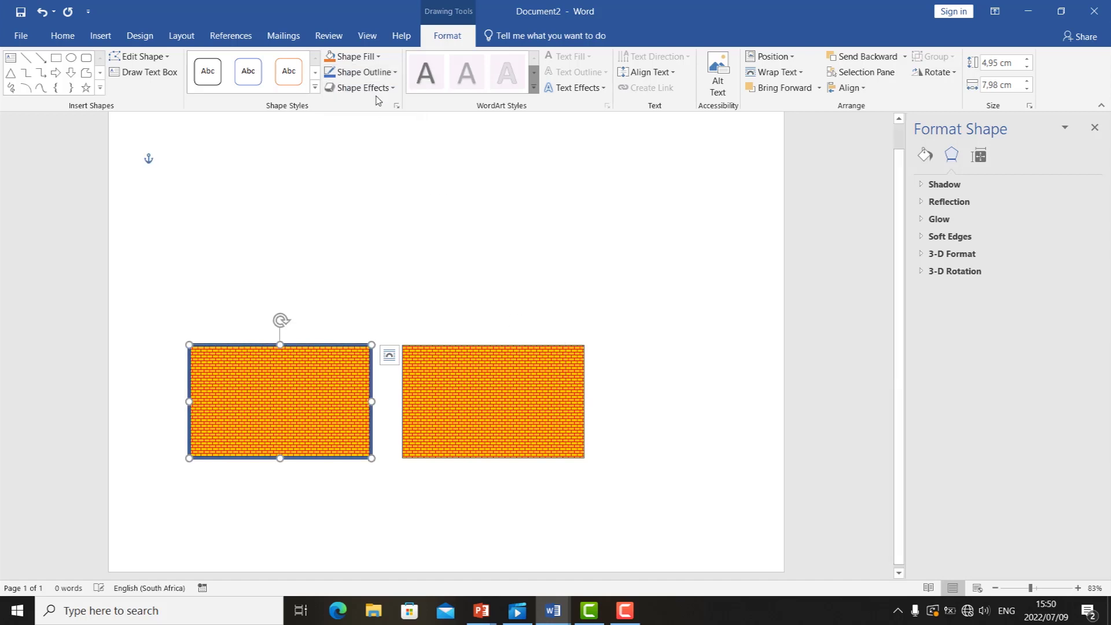
{"action": "left_click", "coordinate": [397, 74]}
{"action": "left_click", "coordinate": [341, 103]}
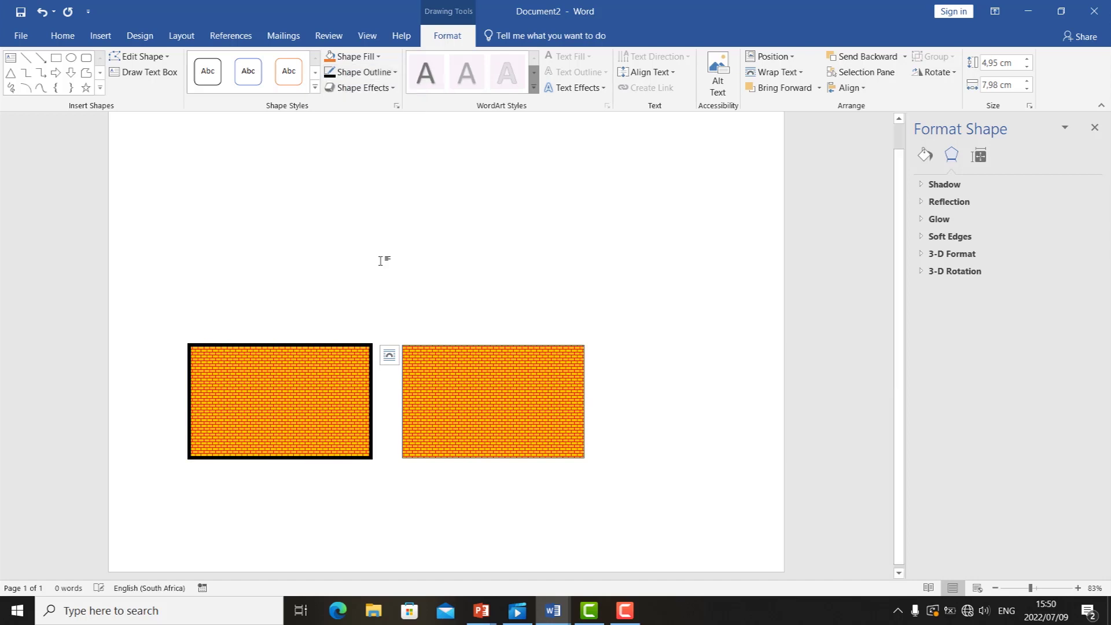
{"action": "left_click", "coordinate": [428, 363]}
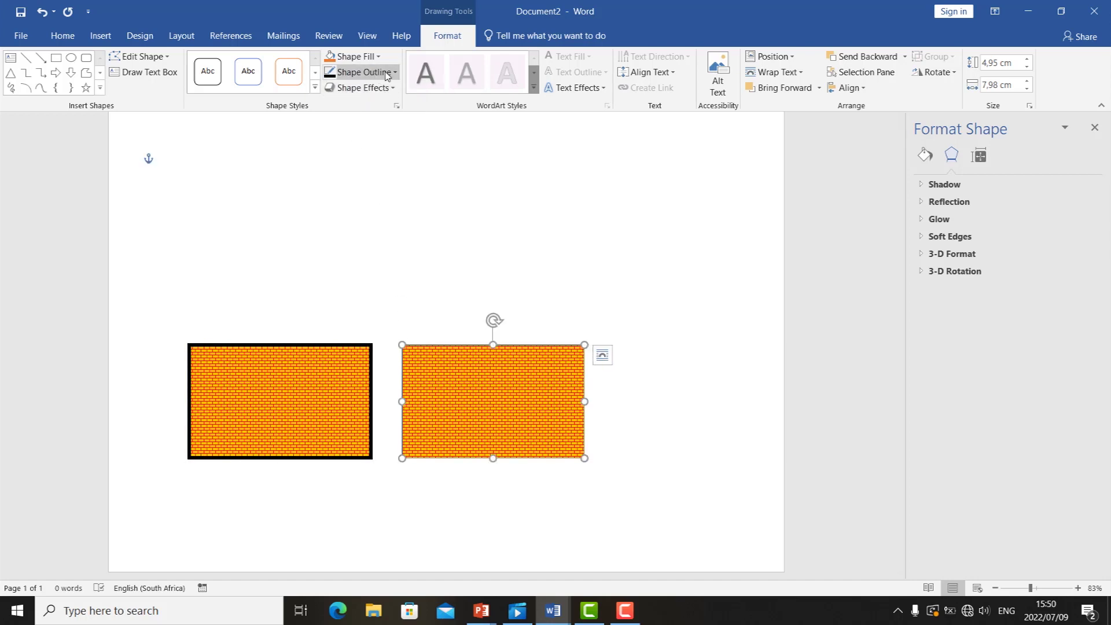
{"action": "left_click", "coordinate": [347, 72]}
Duplicate the right brick rectangle and place the copy level with it, shifted right so that it covers most of the original.
{"action": "left_click", "coordinate": [495, 409]}
{"action": "right_click", "coordinate": [494, 409]}
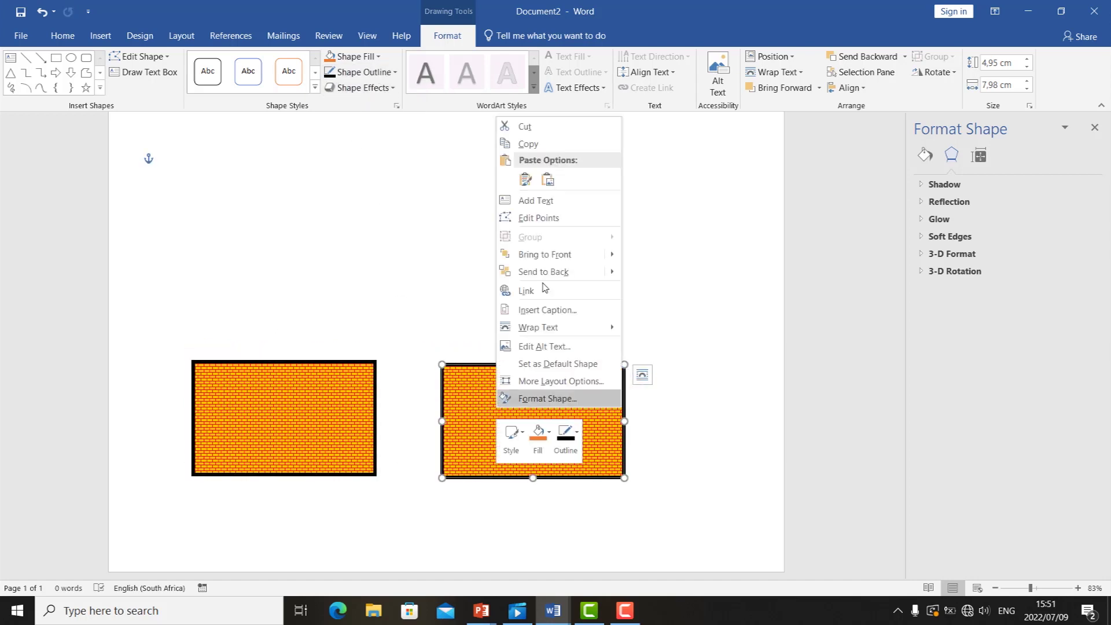
{"action": "left_click", "coordinate": [528, 144]}
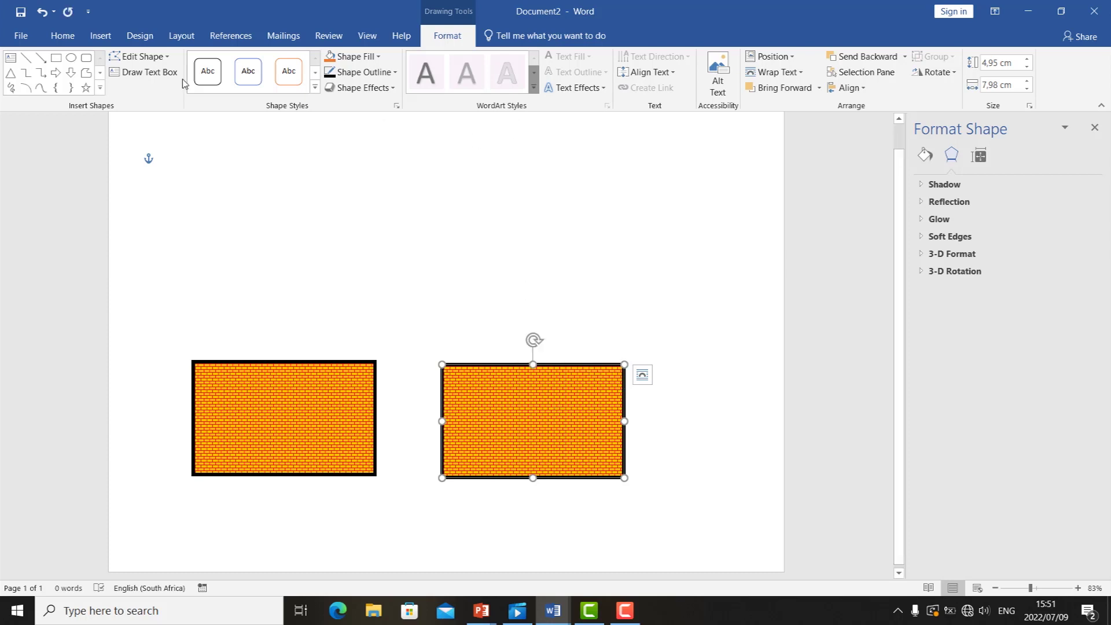
{"action": "left_click", "coordinate": [63, 36]}
{"action": "left_click", "coordinate": [17, 91]}
{"action": "left_click", "coordinate": [15, 128]}
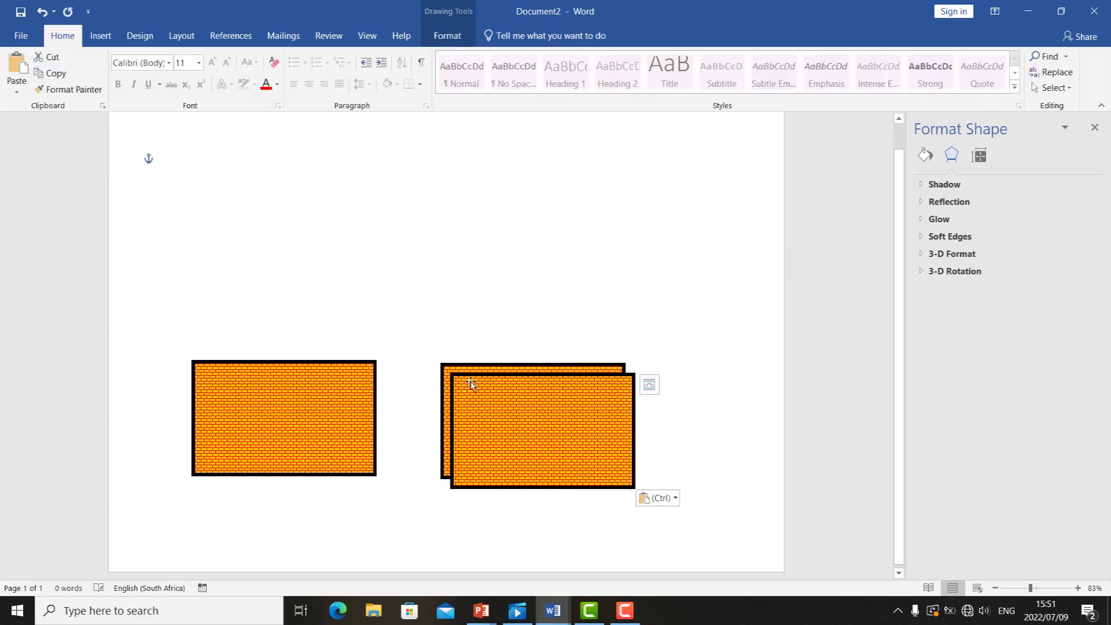
{"action": "left_click_drag", "start_coordinate": [525, 446], "coordinate": [570, 435]}
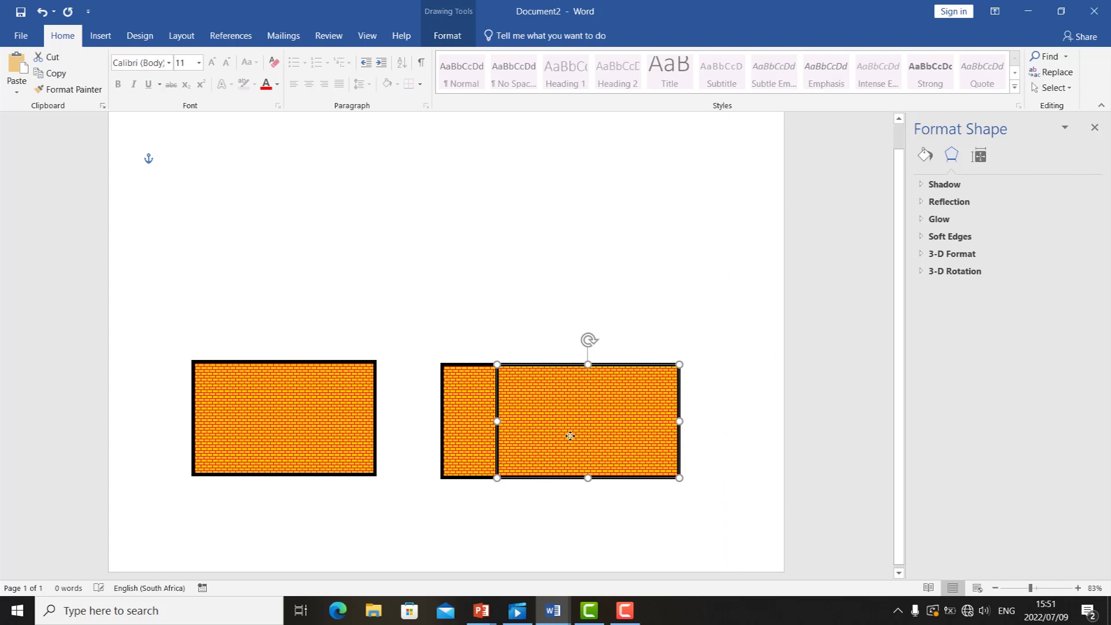
Edit the points of the overlapping brick copy to form a narrow slanted side wall rising from the right rectangle's right edge.
{"action": "left_click", "coordinate": [448, 36]}
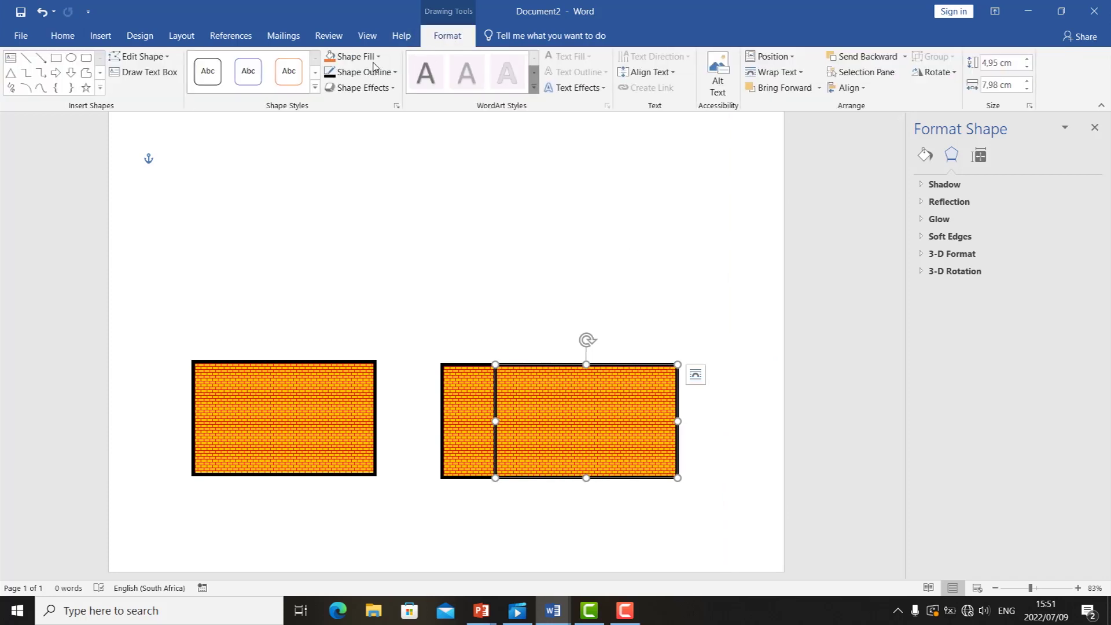
{"action": "left_click", "coordinate": [136, 57]}
{"action": "left_click", "coordinate": [141, 93]}
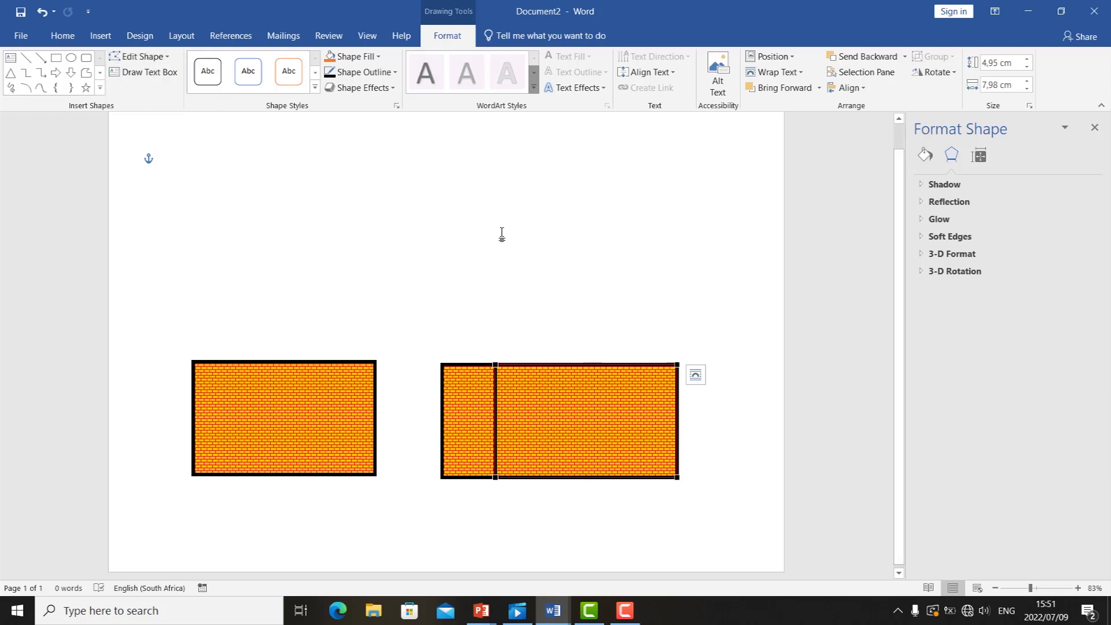
{"action": "left_click_drag", "start_coordinate": [677, 366], "coordinate": [692, 291]}
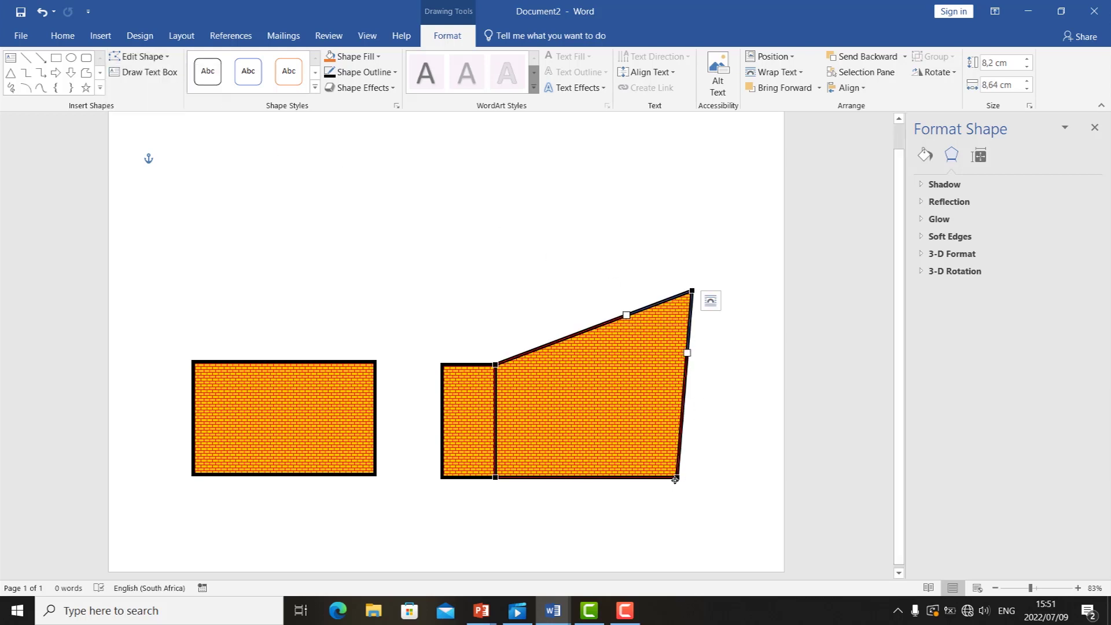
{"action": "left_click_drag", "start_coordinate": [680, 460], "coordinate": [692, 396]}
{"action": "mouse_move", "coordinate": [623, 463]}
{"action": "left_mouse_down"}
{"action": "mouse_move", "coordinate": [595, 475]}
{"action": "mouse_move", "coordinate": [645, 454]}
{"action": "mouse_move", "coordinate": [627, 478]}
{"action": "left_mouse_up"}
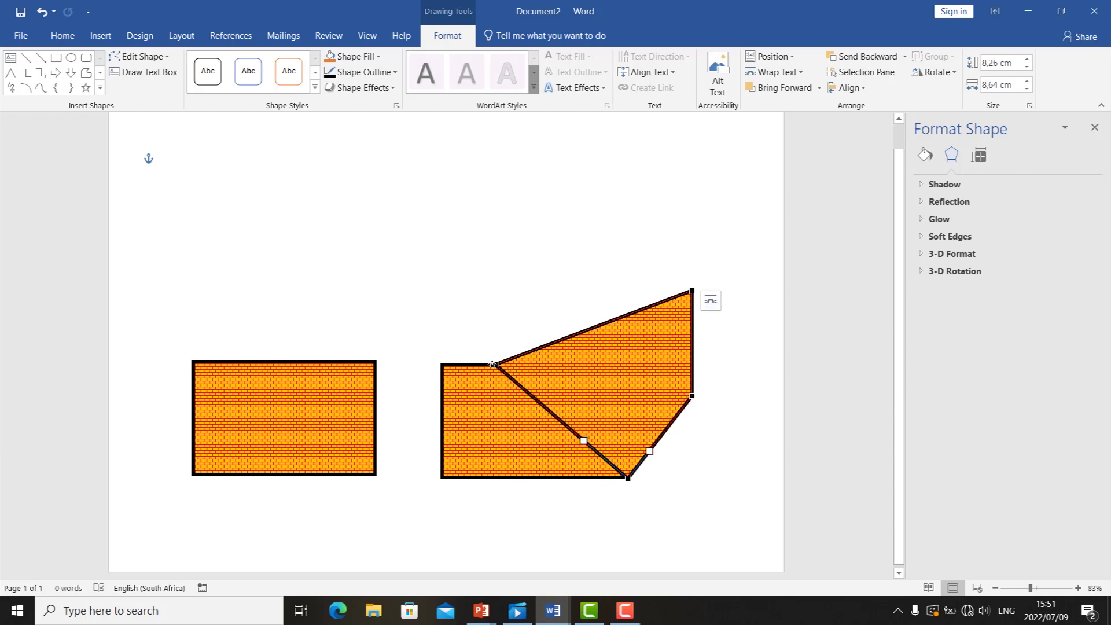
{"action": "left_click_drag", "start_coordinate": [495, 364], "coordinate": [621, 364]}
{"action": "mouse_move", "coordinate": [692, 291]}
{"action": "left_mouse_down"}
{"action": "mouse_move", "coordinate": [665, 315]}
{"action": "mouse_move", "coordinate": [675, 299]}
{"action": "left_mouse_up"}
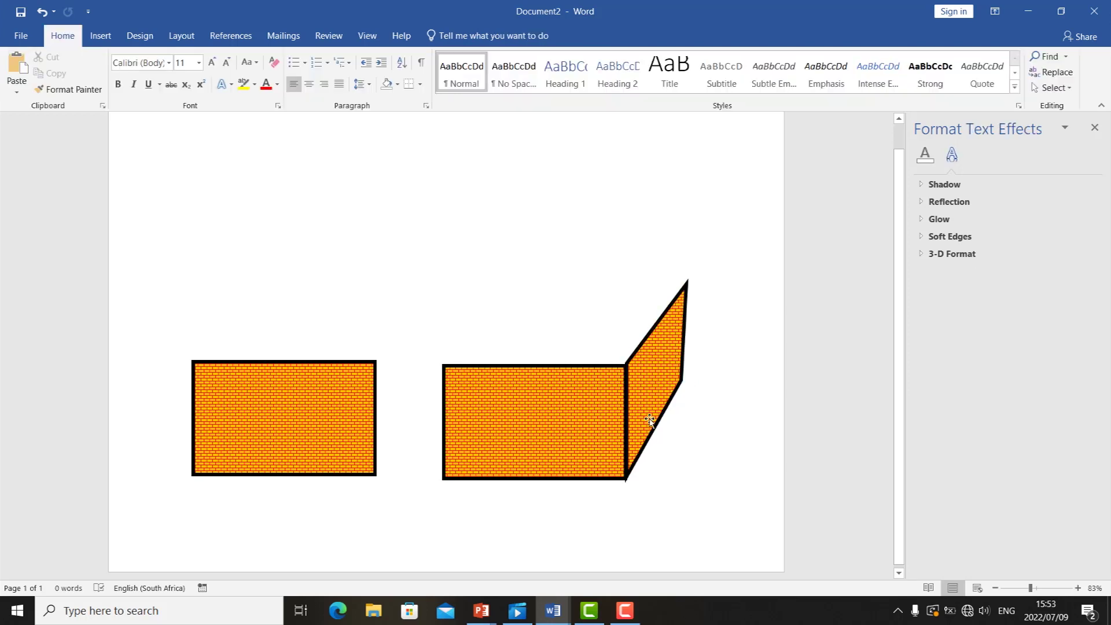
Select the slanted side wall, close the Format Shape pane and show the Selection pane.
{"action": "left_click", "coordinate": [650, 422]}
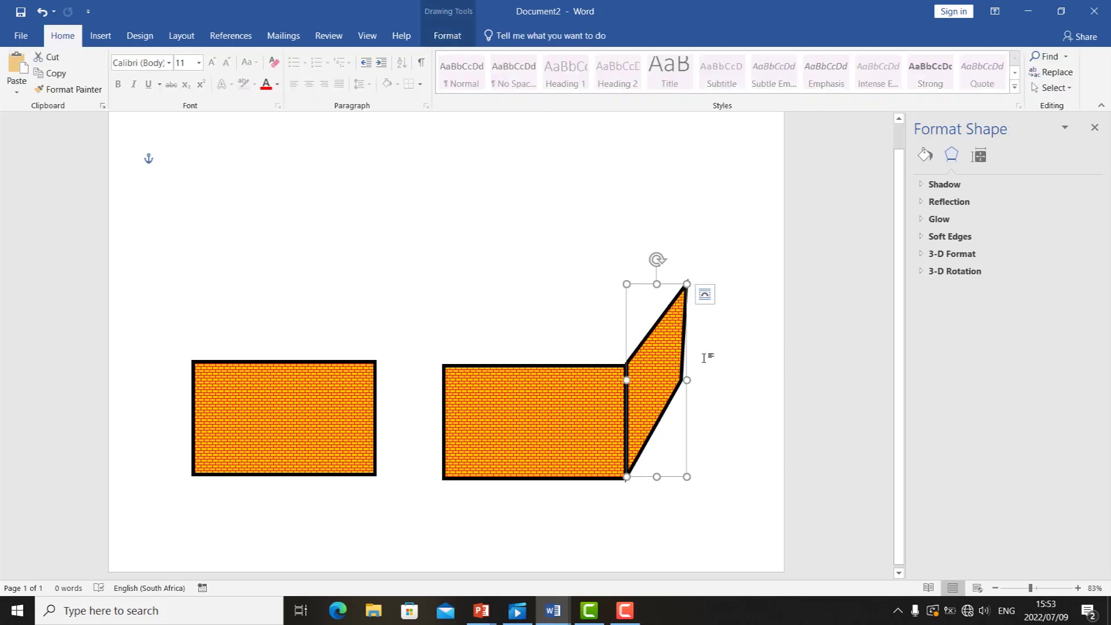
{"action": "left_click", "coordinate": [1094, 128]}
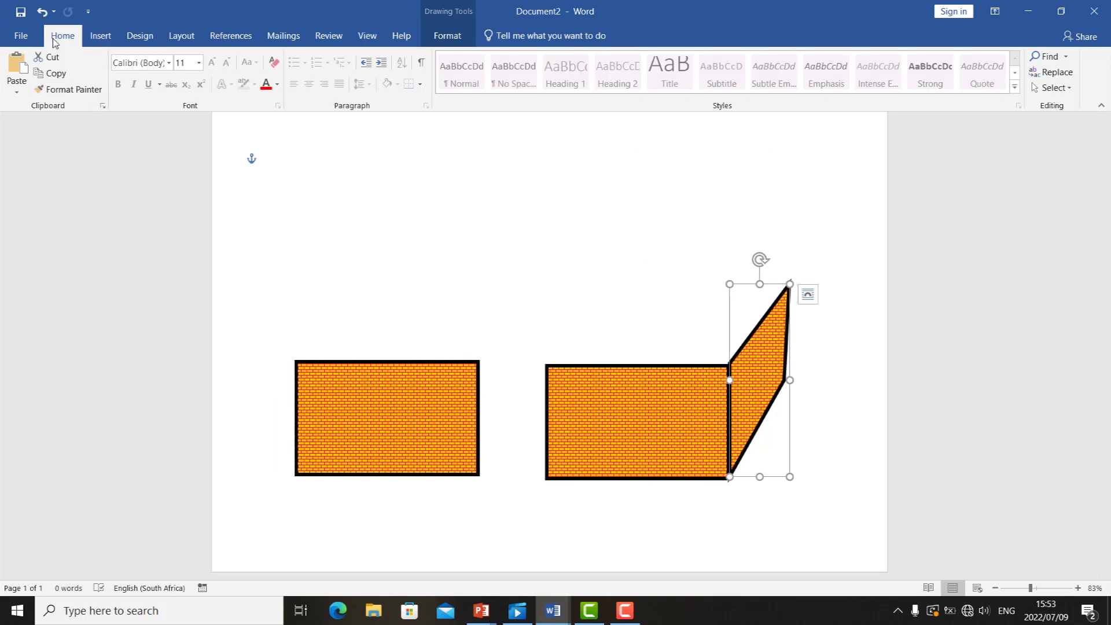
{"action": "left_click", "coordinate": [1053, 87]}
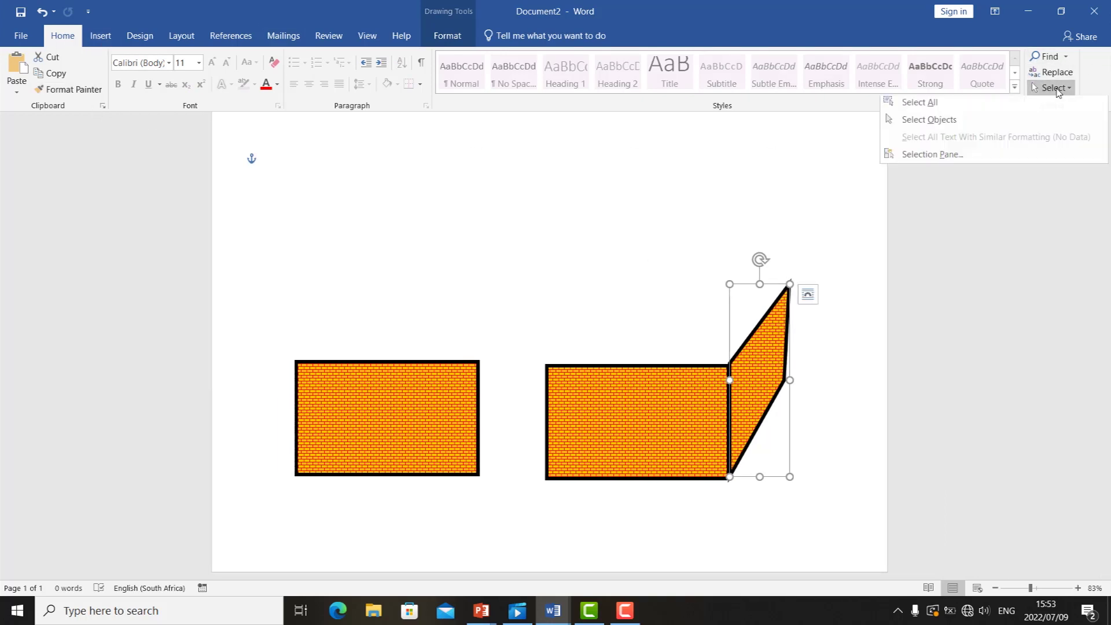
{"action": "left_click", "coordinate": [917, 163]}
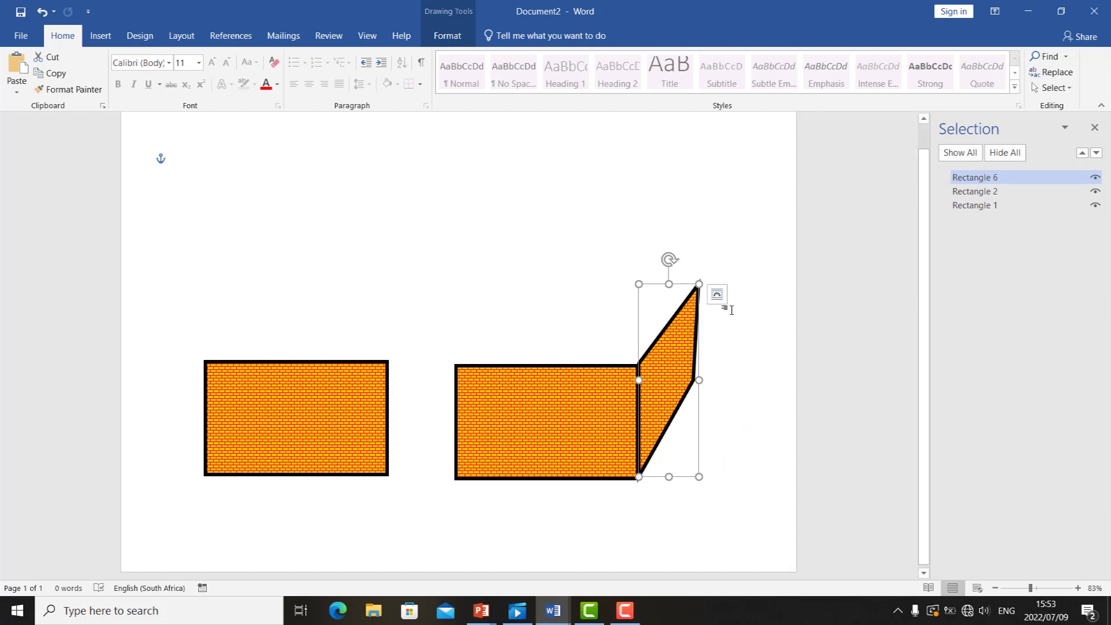
Duplicate the slanted side wall and place the copy against the right edge of the left brick rectangle.
{"action": "left_click", "coordinate": [51, 73]}
{"action": "left_click", "coordinate": [17, 91]}
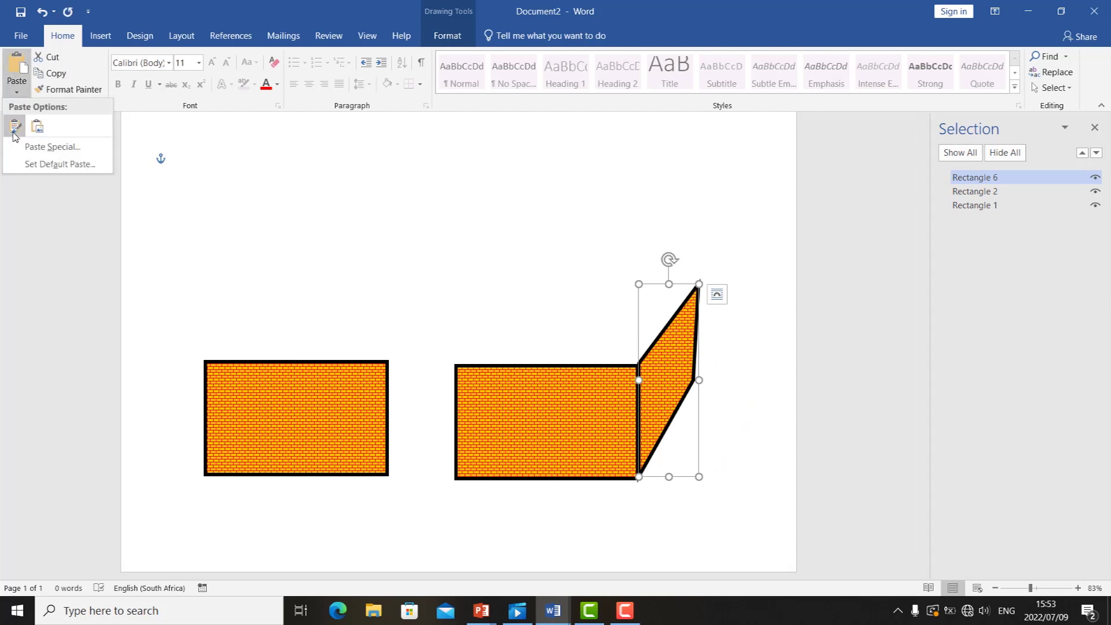
{"action": "left_click", "coordinate": [15, 126]}
{"action": "left_click_drag", "start_coordinate": [678, 389], "coordinate": [416, 378]}
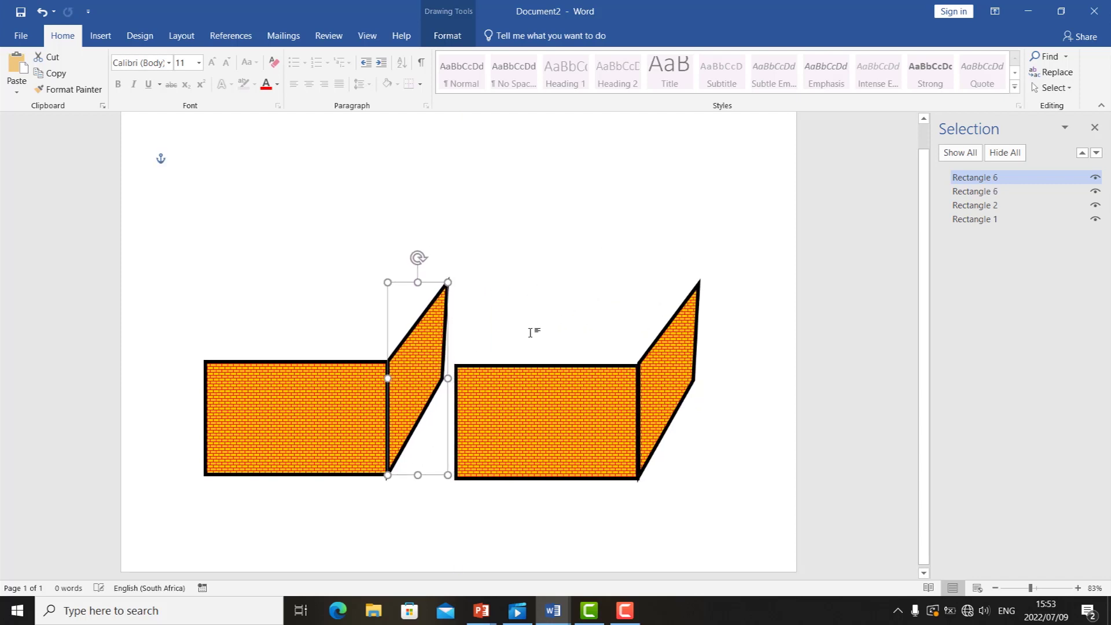
Paste another slanted side wall and move it over the left edge of the right brick rectangle.
{"action": "left_click", "coordinate": [540, 322]}
{"action": "left_click", "coordinate": [433, 347]}
{"action": "left_click", "coordinate": [18, 92]}
{"action": "left_click", "coordinate": [16, 126]}
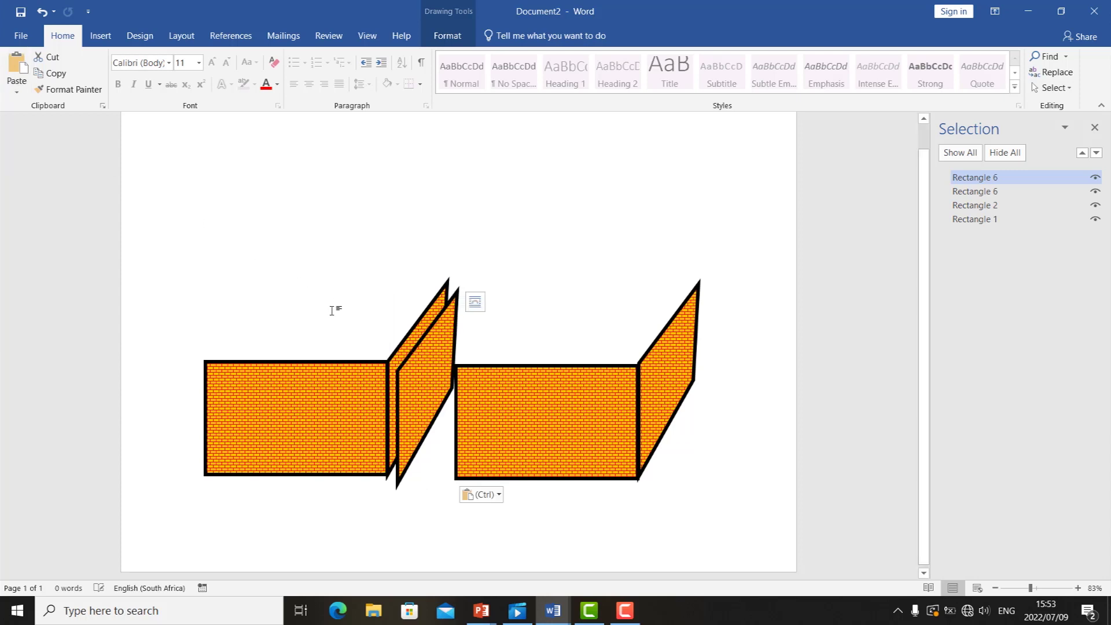
{"action": "left_click_drag", "start_coordinate": [425, 382], "coordinate": [325, 317]}
{"action": "left_click_drag", "start_coordinate": [469, 332], "coordinate": [471, 358]}
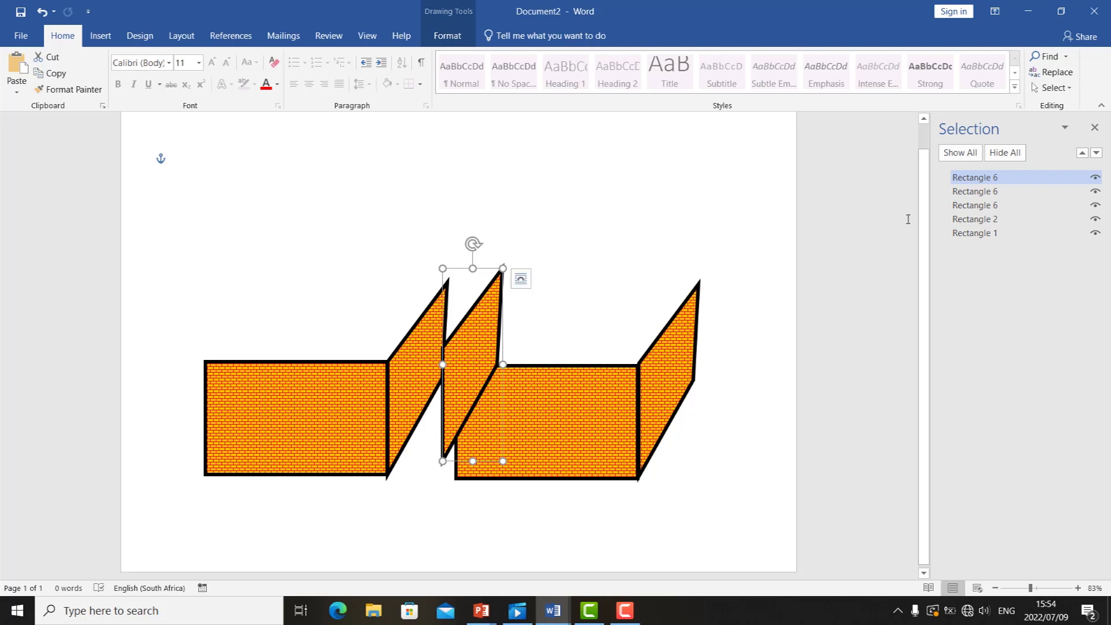
Move that wall to the back of the stacking order and align it with the right brick rectangle's left edge.
{"action": "left_click_drag", "start_coordinate": [975, 179], "coordinate": [975, 242]}
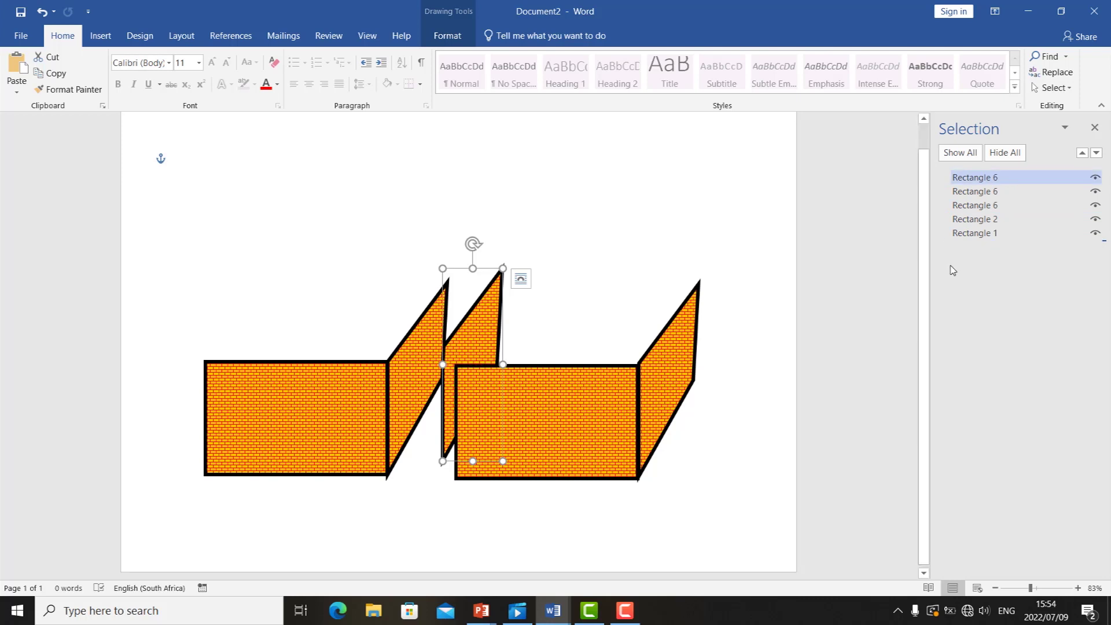
{"action": "left_click_drag", "start_coordinate": [481, 321], "coordinate": [494, 335]}
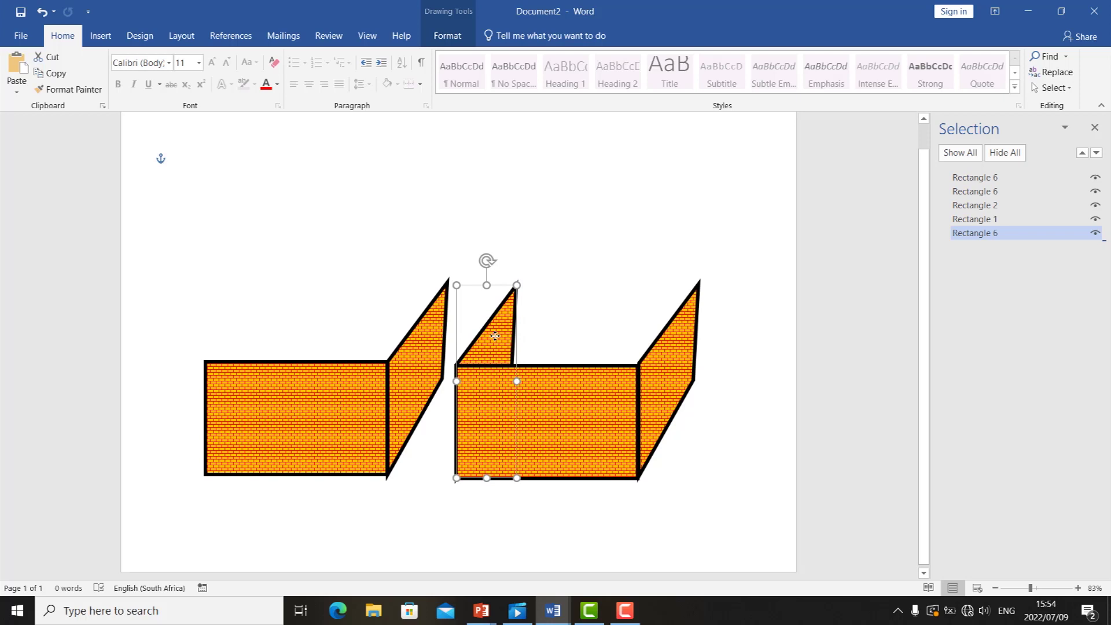
{"action": "left_click", "coordinate": [586, 274]}
{"action": "left_click", "coordinate": [505, 324]}
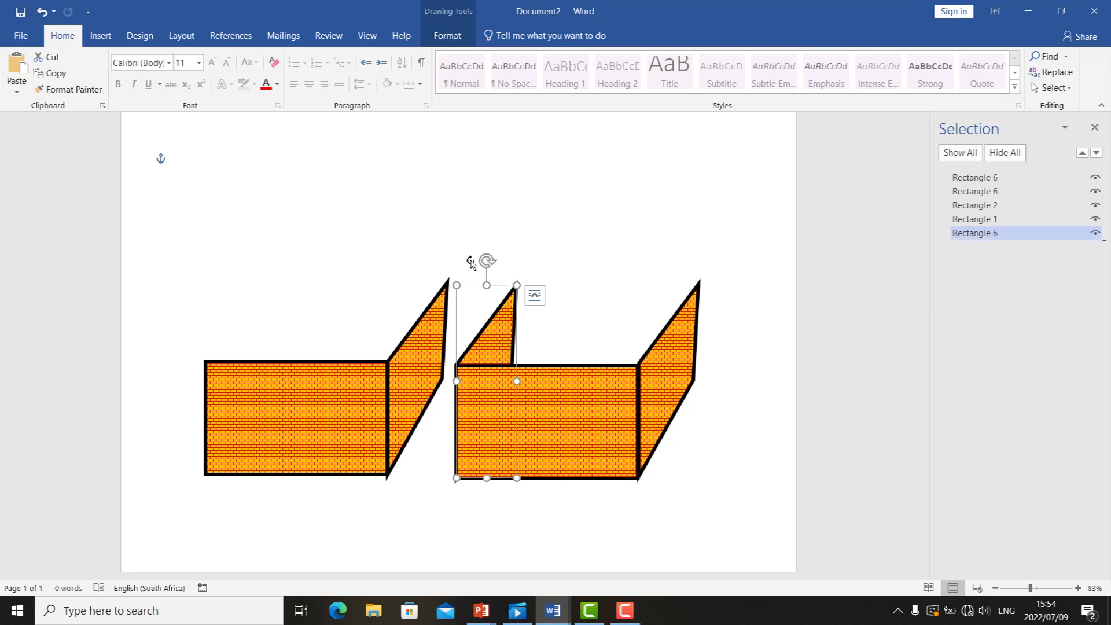
Paste another slanted wall, send it behind all shapes and align it with the left edge of the left brick rectangle.
{"action": "left_click", "coordinate": [429, 316]}
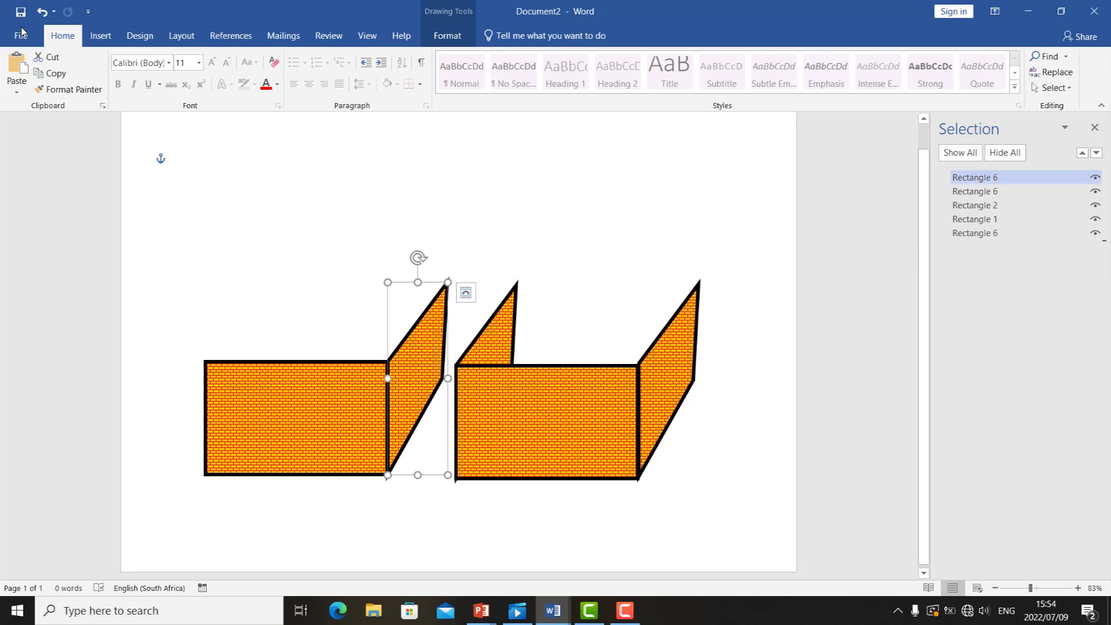
{"action": "left_click", "coordinate": [15, 91]}
{"action": "left_click", "coordinate": [36, 118]}
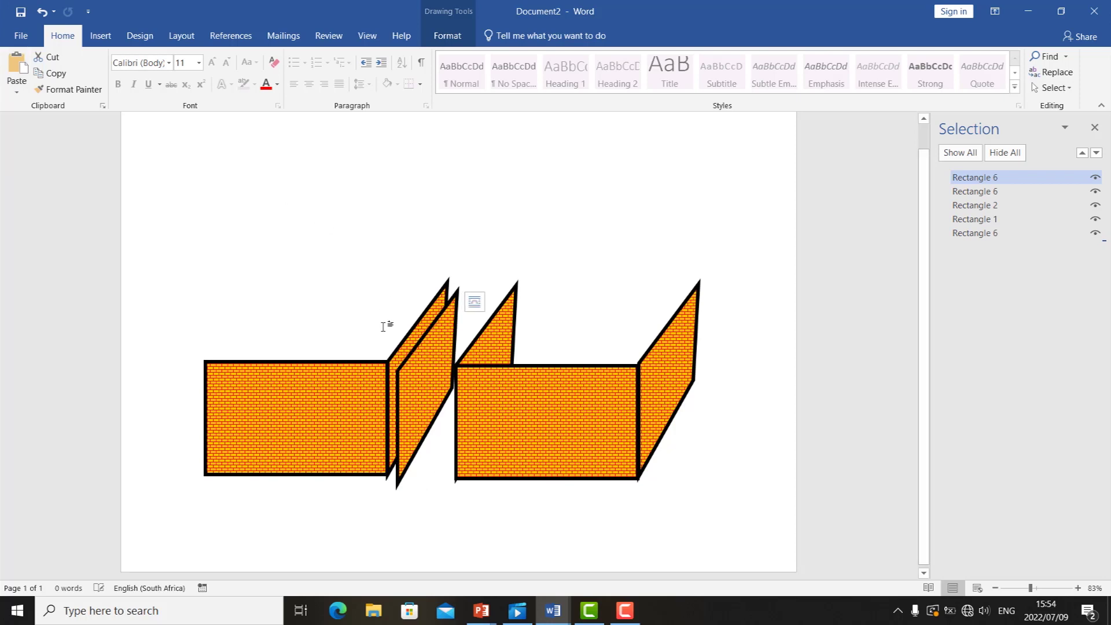
{"action": "left_click_drag", "start_coordinate": [428, 395], "coordinate": [210, 351]}
{"action": "left_click_drag", "start_coordinate": [987, 178], "coordinate": [984, 272]}
{"action": "left_click_drag", "start_coordinate": [213, 312], "coordinate": [239, 342]}
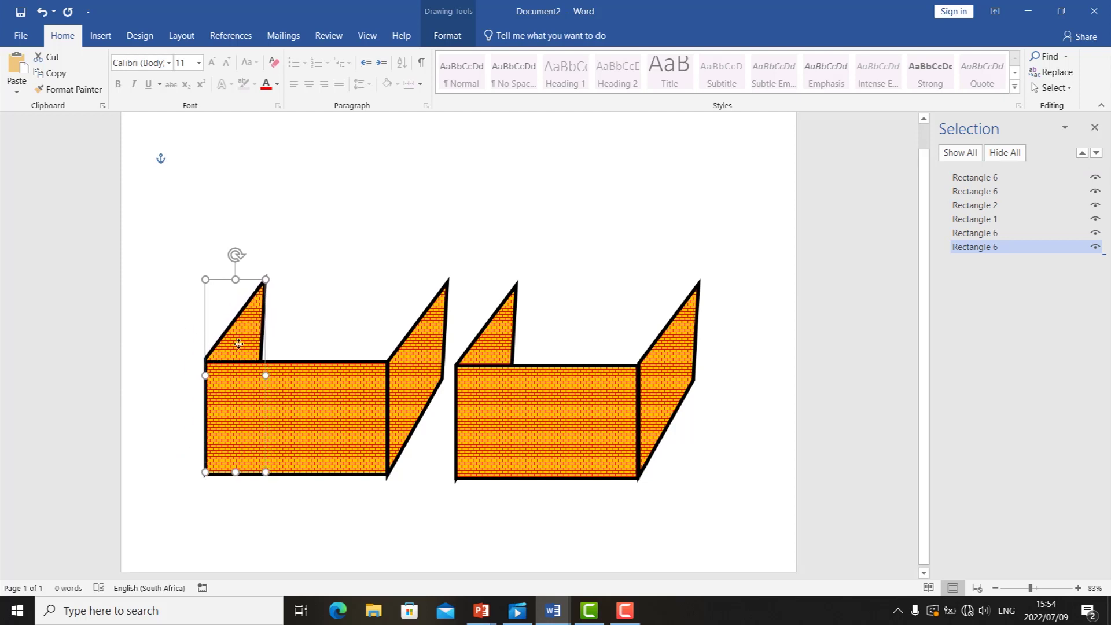
{"action": "left_click_drag", "start_coordinate": [240, 342], "coordinate": [240, 345]}
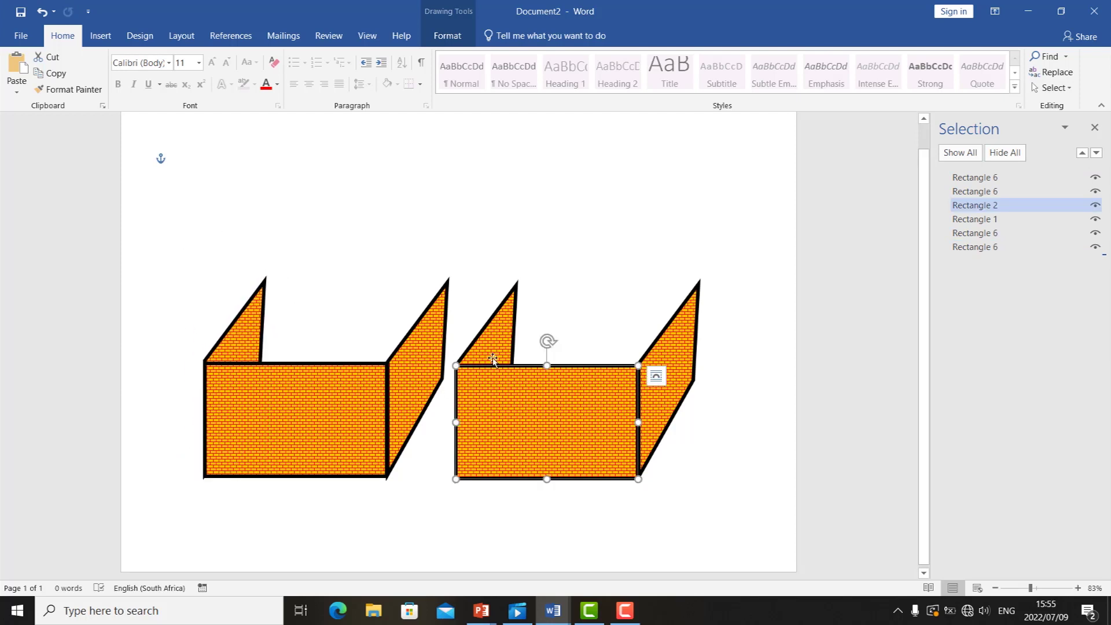
Duplicate the left brick rectangle and place the copy as an upper storey bridging the gap between the two lower rectangles.
{"action": "key", "text": "ctrl+z"}
{"action": "left_click", "coordinate": [15, 84]}
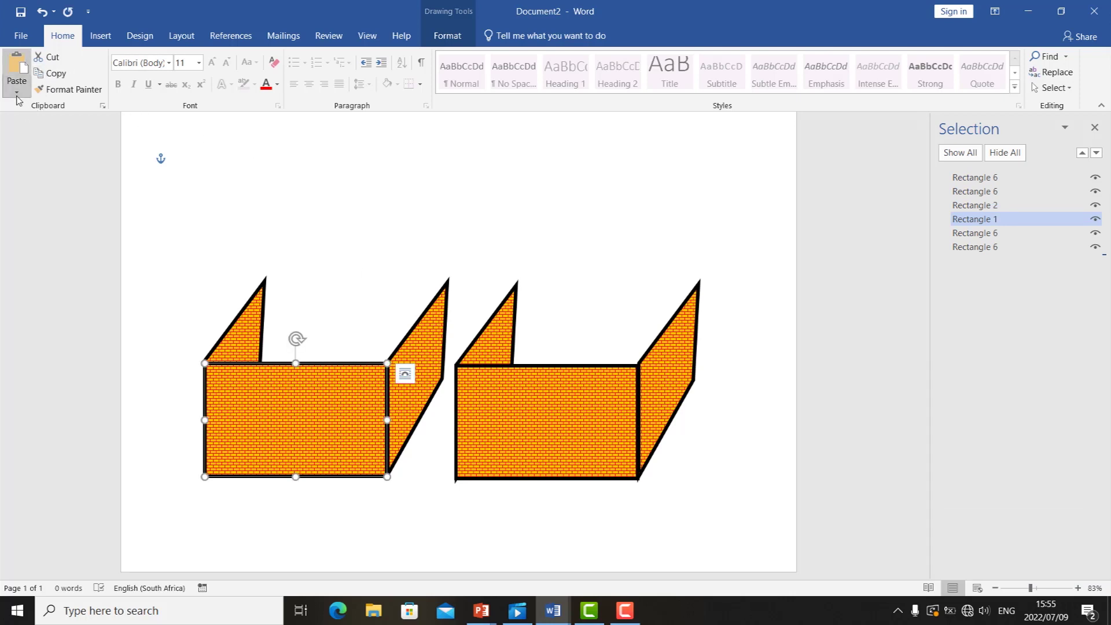
{"action": "left_click", "coordinate": [37, 126]}
{"action": "left_click_drag", "start_coordinate": [282, 386], "coordinate": [403, 276]}
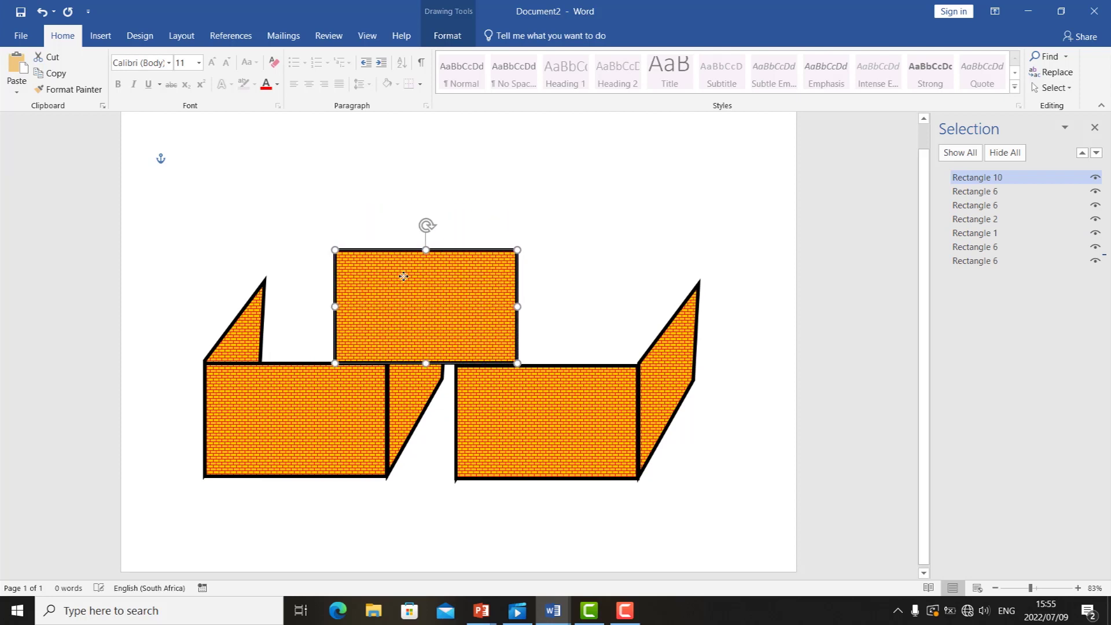
{"action": "left_click", "coordinate": [774, 376]}
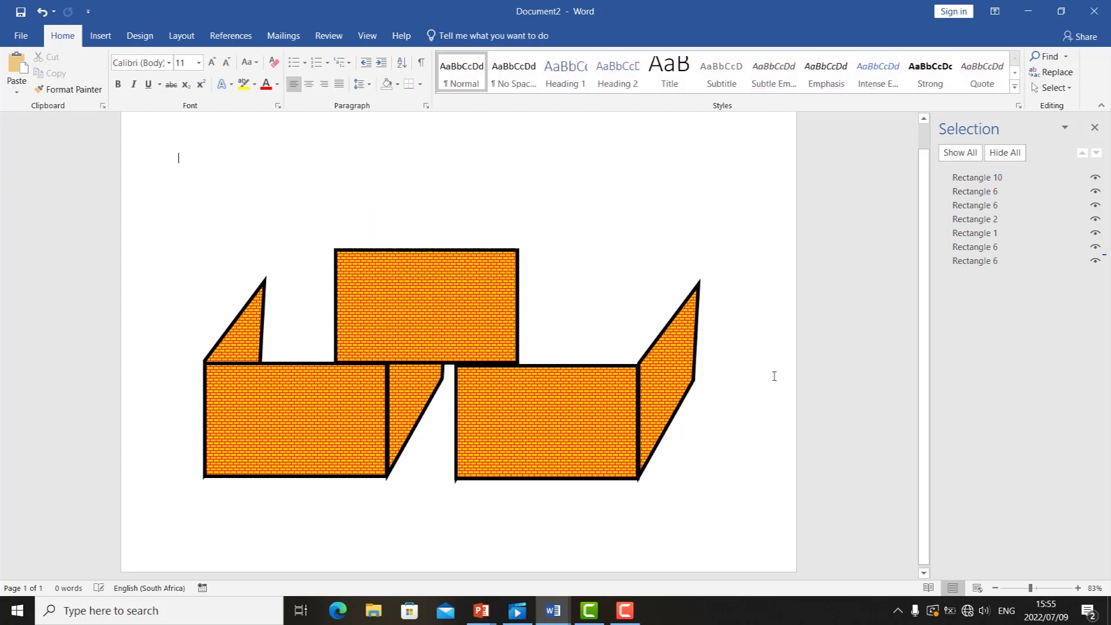
Duplicate the right block's slanted side wall and attach the copy to the right edge of the upper brick rectangle.
{"action": "left_click", "coordinate": [676, 379]}
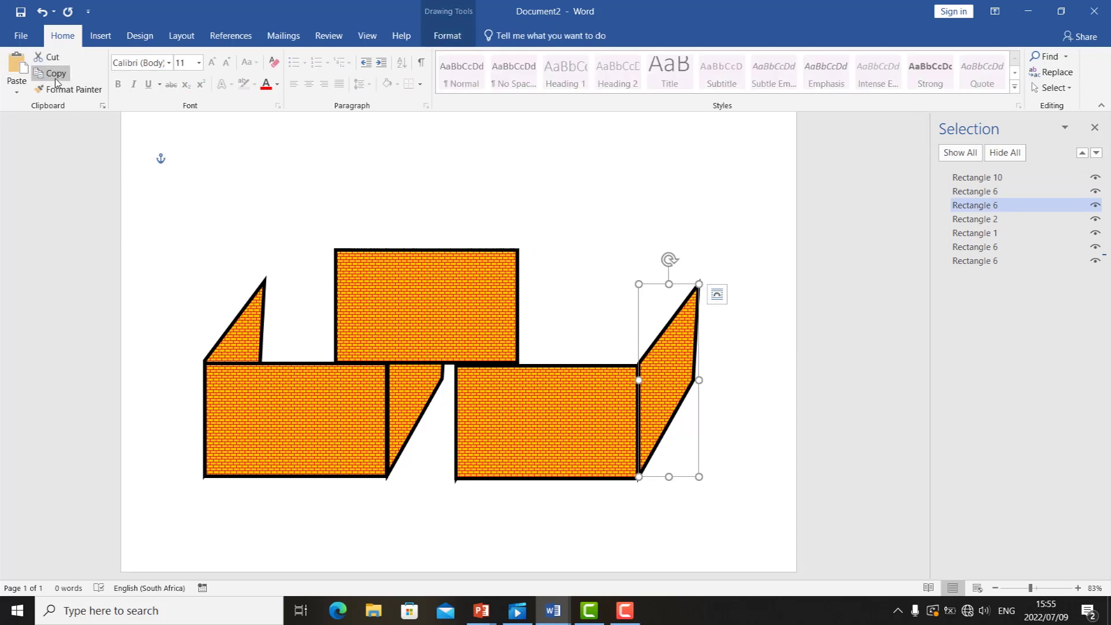
{"action": "left_click", "coordinate": [16, 91]}
{"action": "left_click", "coordinate": [18, 126]}
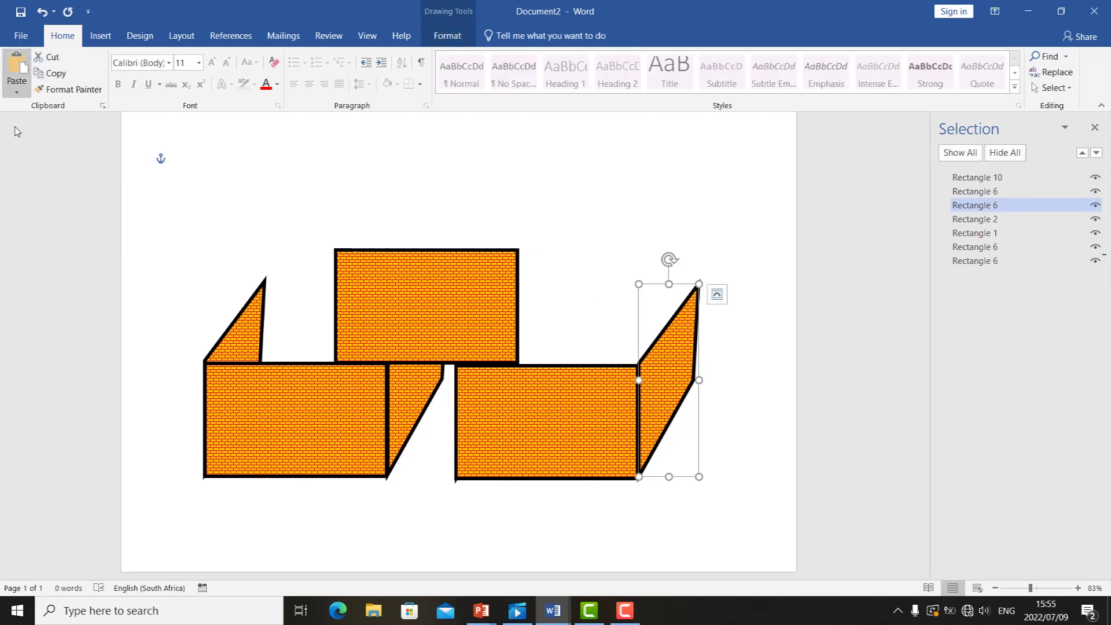
{"action": "left_click_drag", "start_coordinate": [684, 370], "coordinate": [553, 246]}
Paste one more slanted wall, send it behind all shapes and align it with the upper brick rectangle's left edge.
{"action": "left_click", "coordinate": [16, 91]}
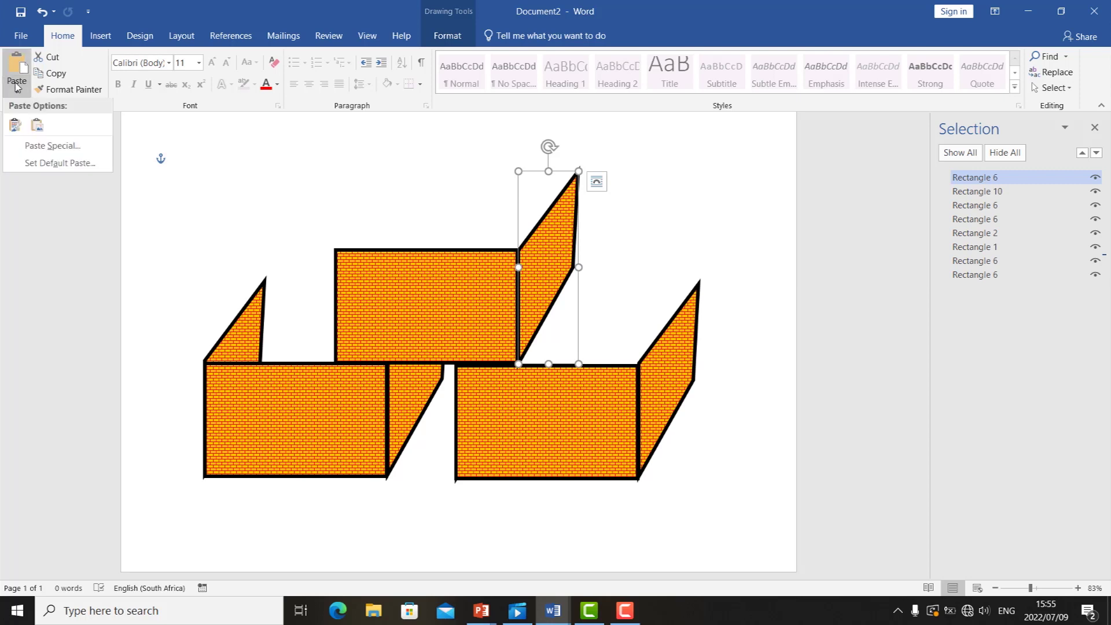
{"action": "left_click", "coordinate": [17, 125]}
{"action": "left_click_drag", "start_coordinate": [553, 267], "coordinate": [338, 232]}
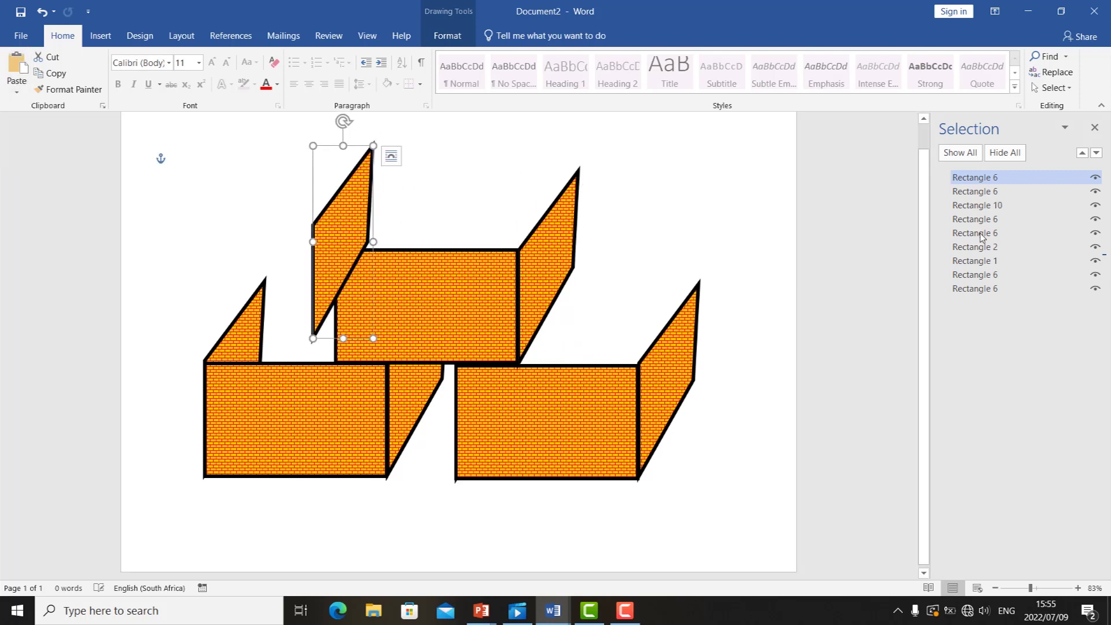
{"action": "left_click_drag", "start_coordinate": [982, 180], "coordinate": [983, 298]}
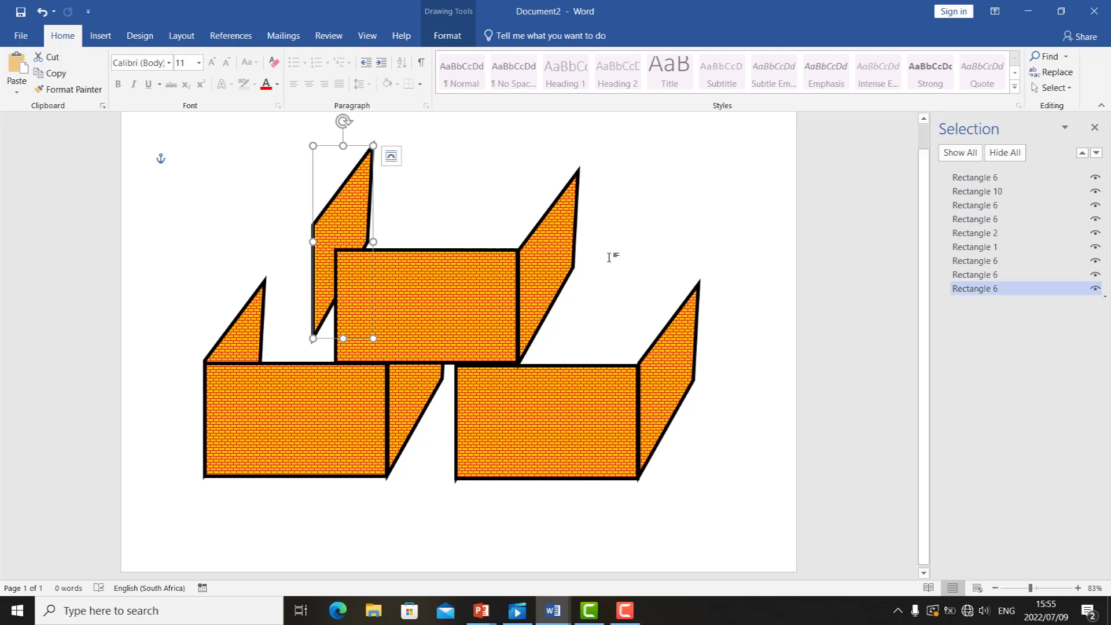
{"action": "left_click_drag", "start_coordinate": [363, 203], "coordinate": [366, 228]}
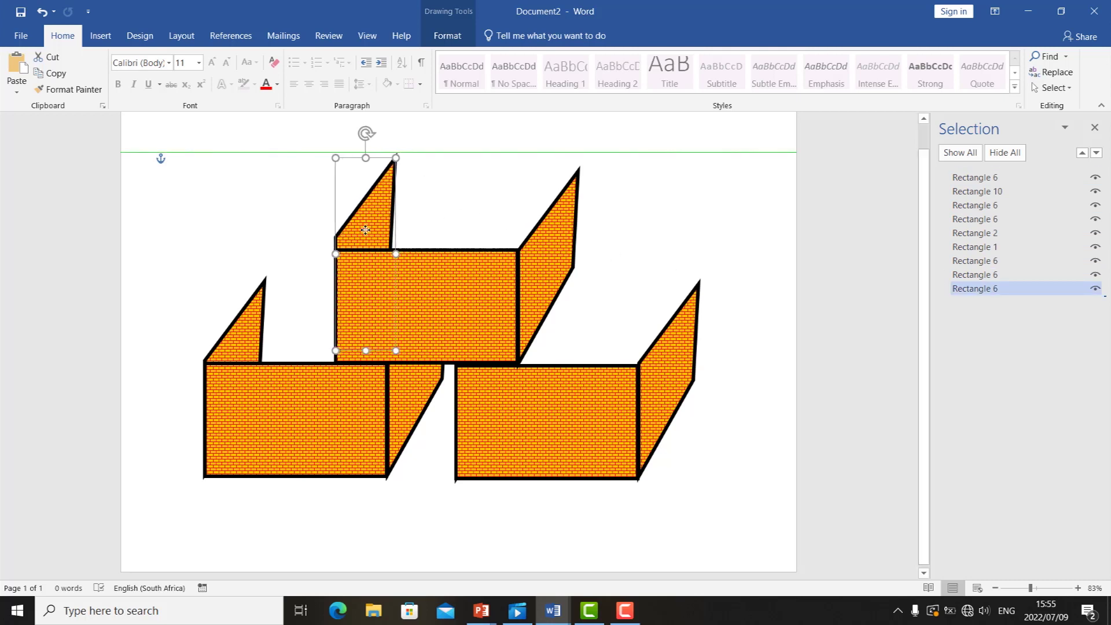
{"action": "left_click", "coordinate": [727, 243]}
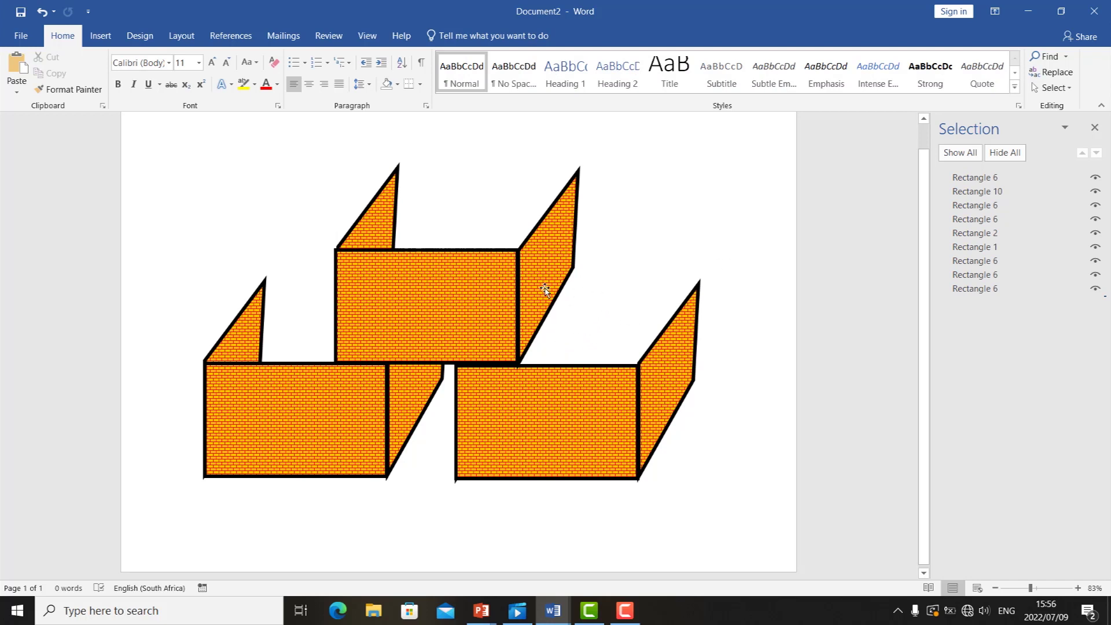
Draw a black-filled rectangle about 7.92 cm high and 9.47 cm wide, and place it over the right side of the house.
{"action": "left_click", "coordinate": [101, 36]}
{"action": "left_click", "coordinate": [208, 80]}
{"action": "left_click", "coordinate": [247, 124]}
{"action": "left_click_drag", "start_coordinate": [584, 207], "coordinate": [781, 432]}
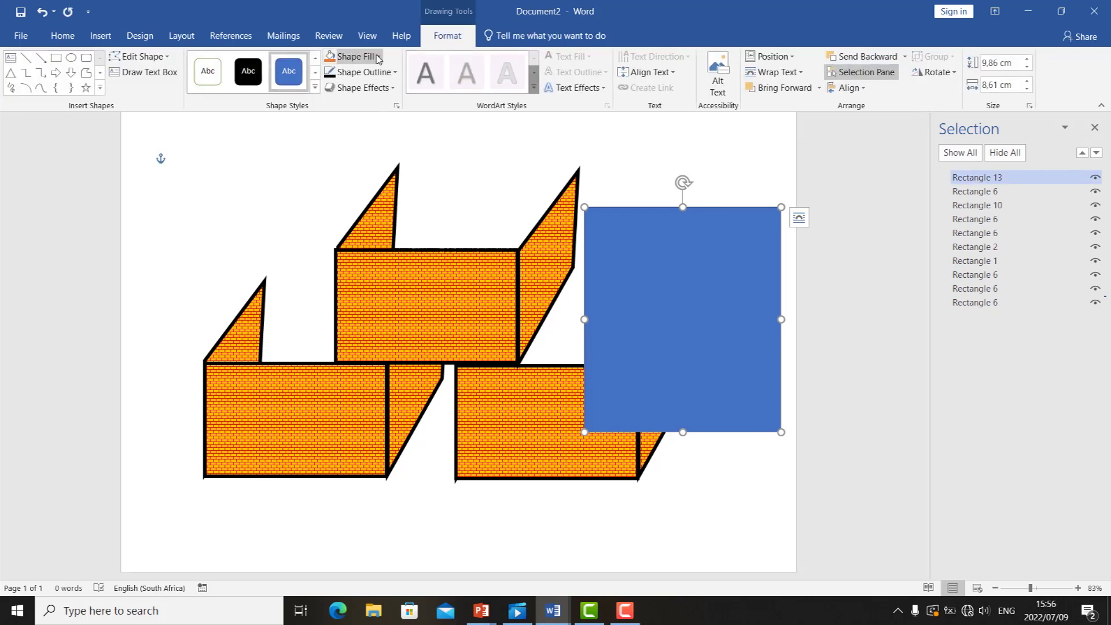
{"action": "left_click", "coordinate": [354, 56]}
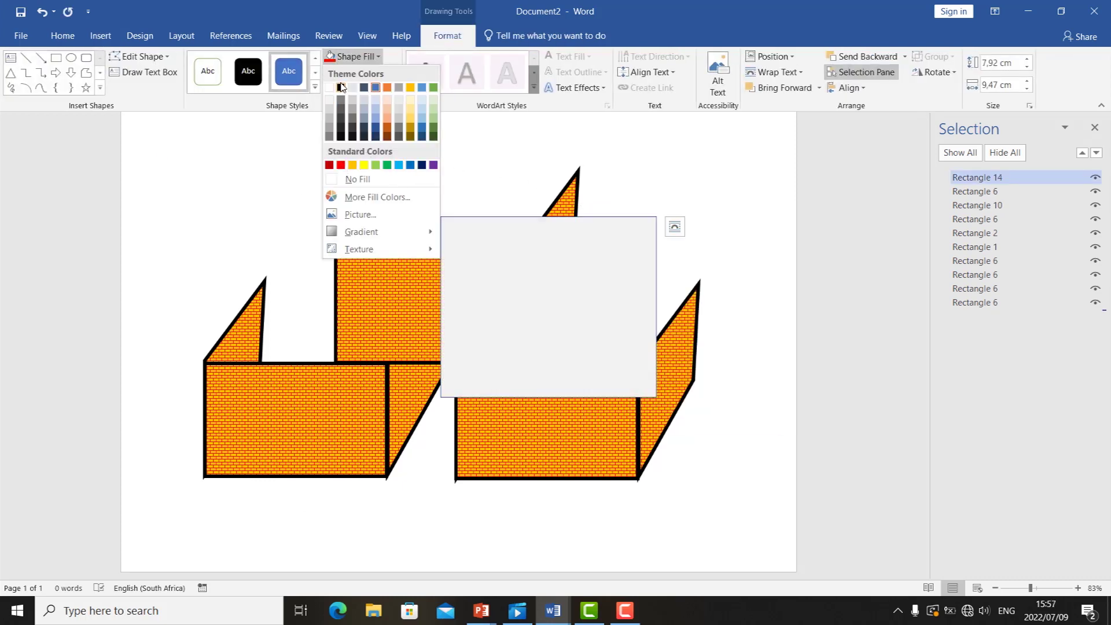
{"action": "left_click", "coordinate": [341, 87]}
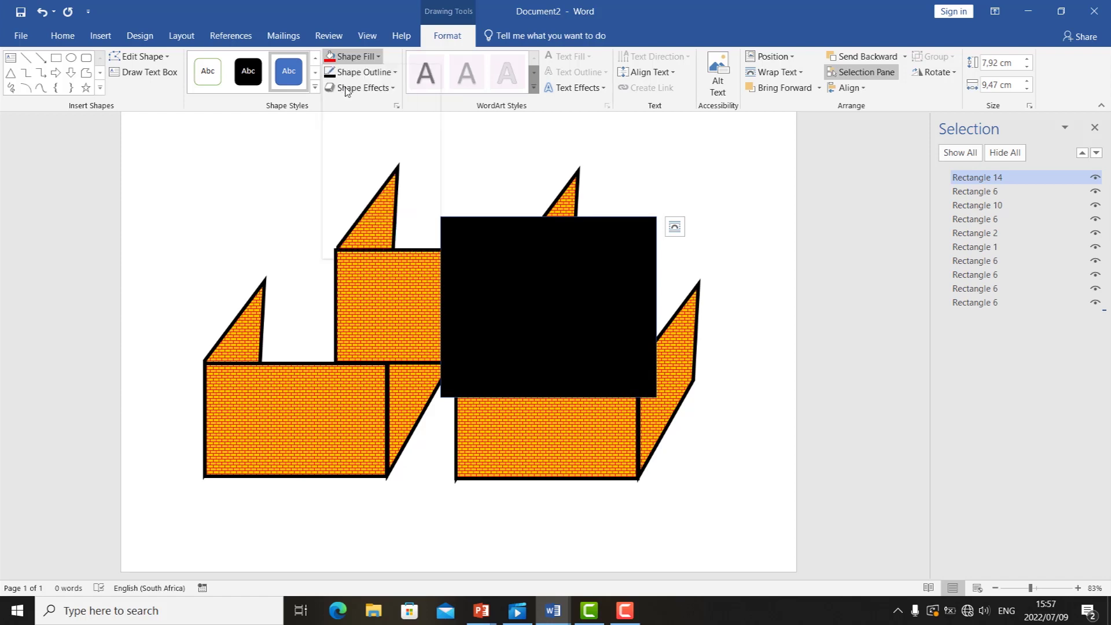
{"action": "left_click_drag", "start_coordinate": [559, 260], "coordinate": [658, 302]}
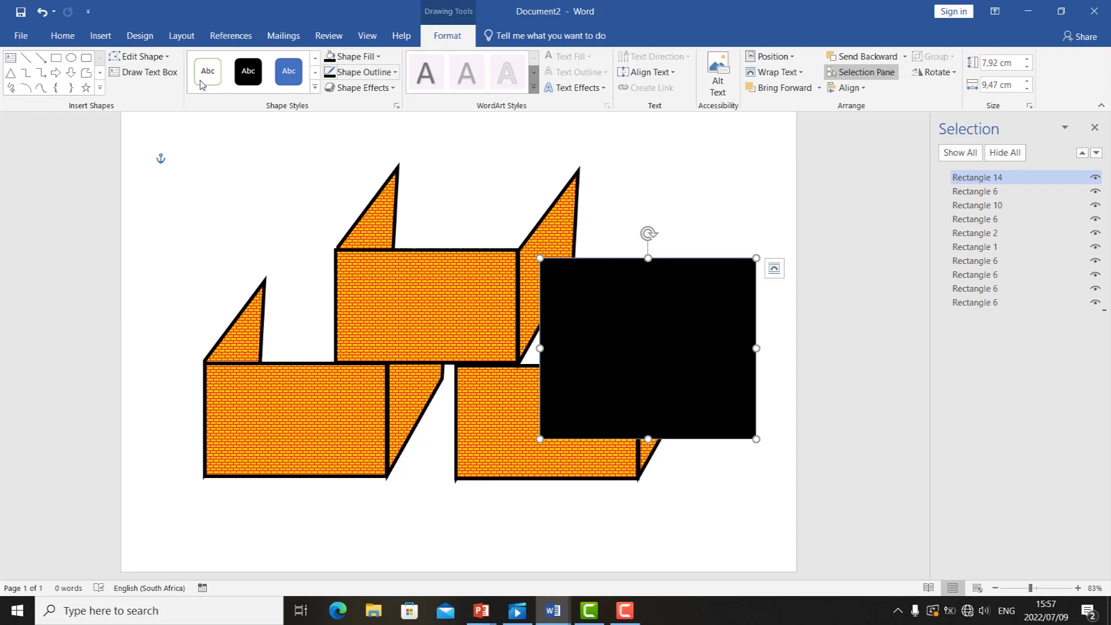
Edit the black rectangle's points, moving all four corners so the shape roughly spans the open top of the right lower block.
{"action": "left_click", "coordinate": [139, 56]}
{"action": "left_click", "coordinate": [118, 94]}
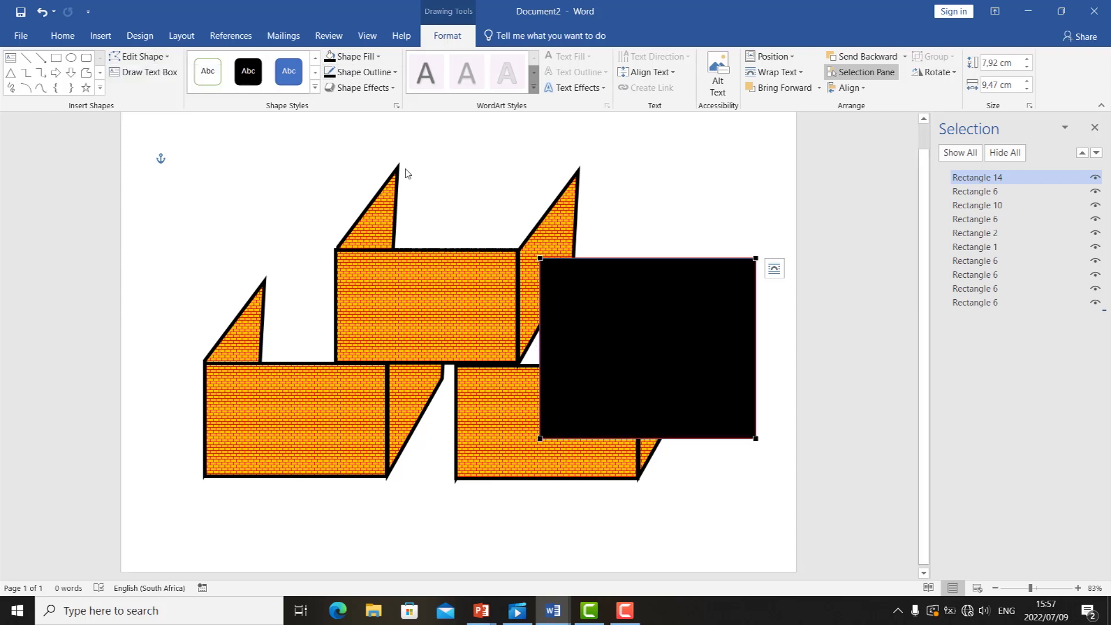
{"action": "left_click_drag", "start_coordinate": [540, 256], "coordinate": [596, 233]}
{"action": "left_click_drag", "start_coordinate": [537, 439], "coordinate": [516, 363]}
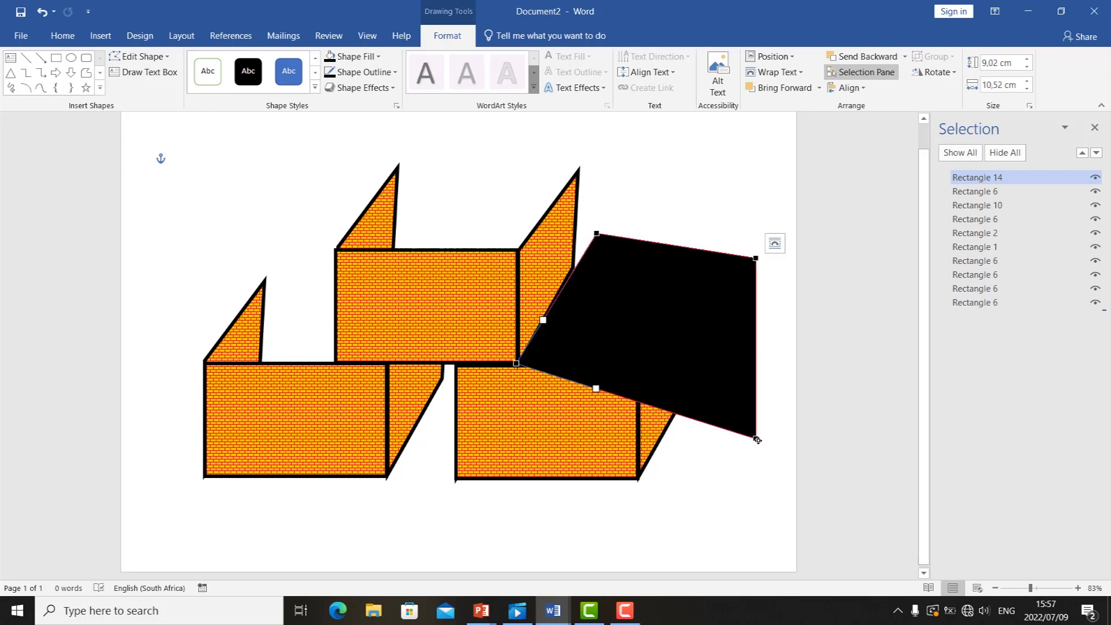
{"action": "left_click_drag", "start_coordinate": [754, 438], "coordinate": [631, 362]}
{"action": "left_click_drag", "start_coordinate": [756, 258], "coordinate": [694, 297]}
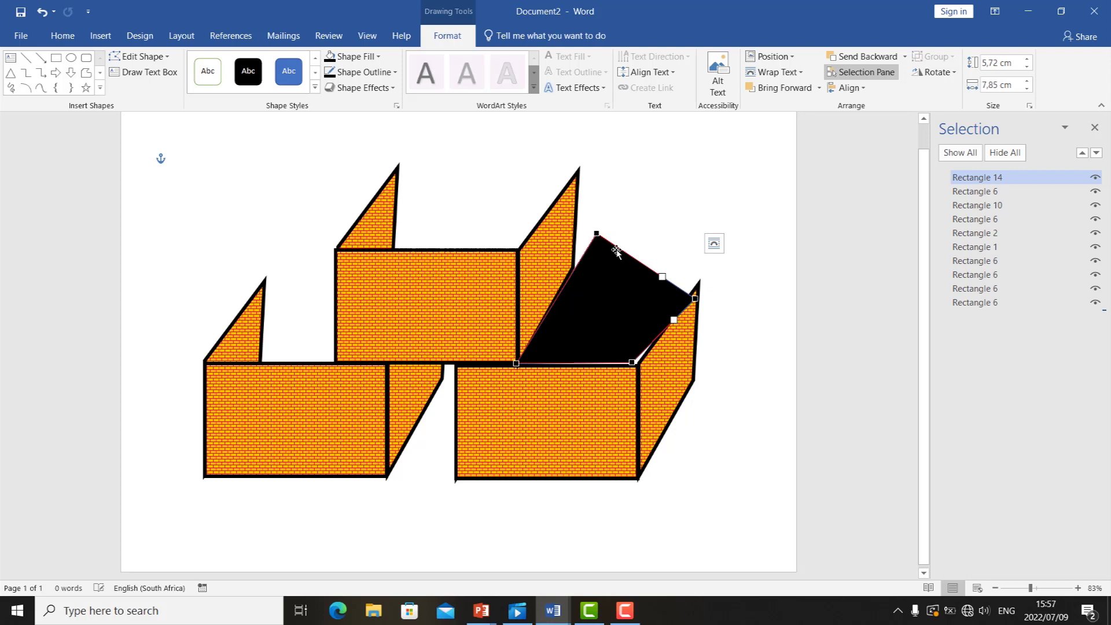
Refine the black shape's corner points to meet the right block's front and slanted wall, extending its upper-left corner over the upper storey's side wall.
{"action": "left_click_drag", "start_coordinate": [597, 235], "coordinate": [577, 262]}
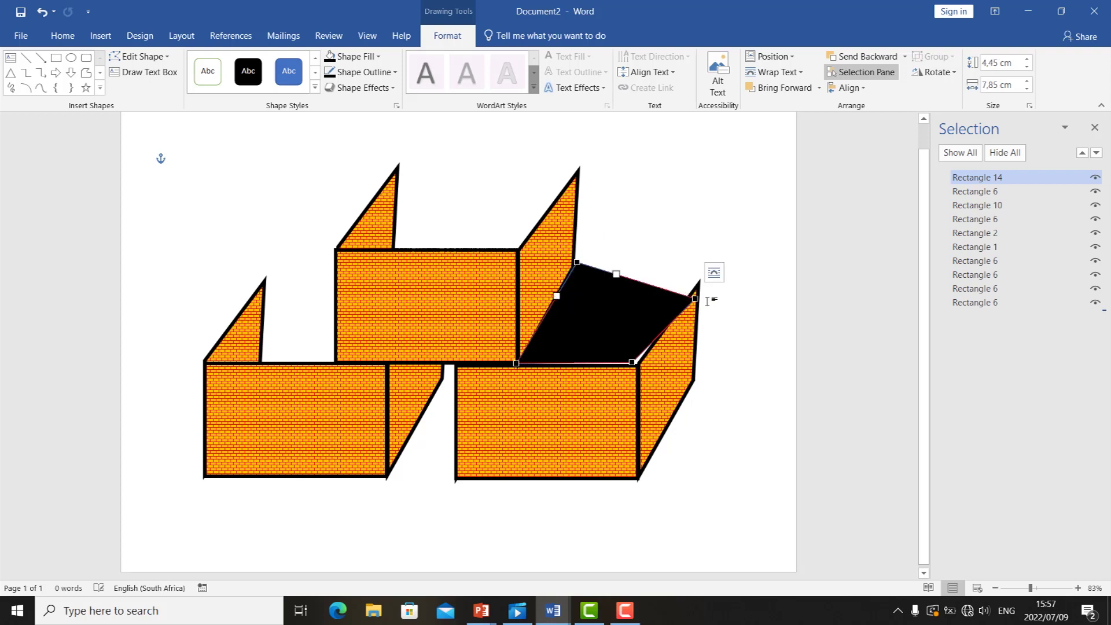
{"action": "left_click_drag", "start_coordinate": [694, 298], "coordinate": [705, 277]}
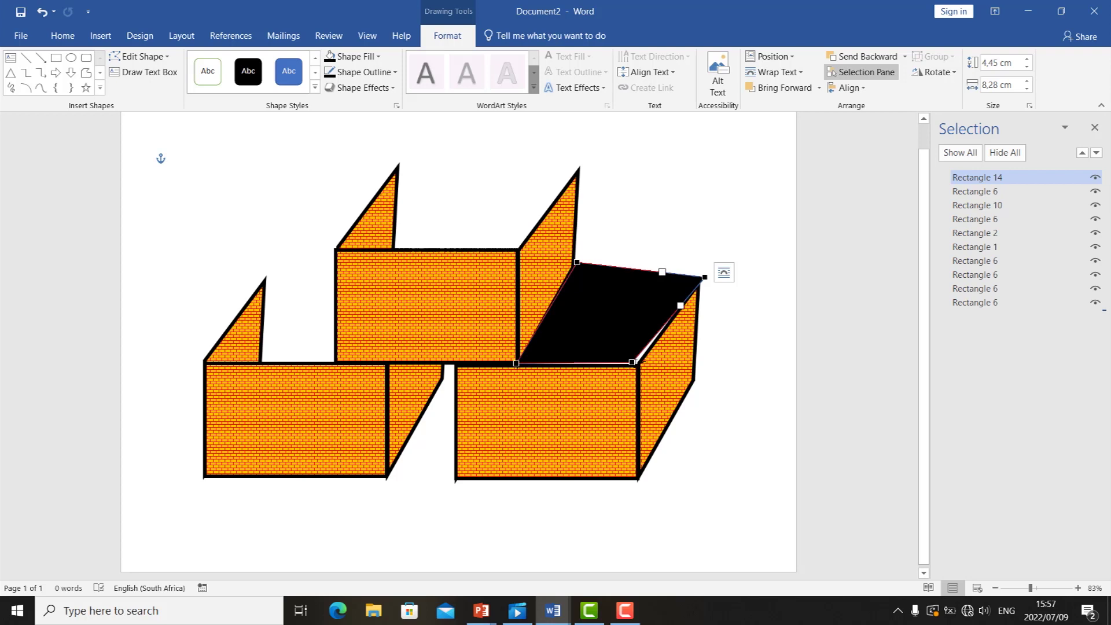
{"action": "left_click_drag", "start_coordinate": [633, 363], "coordinate": [638, 365]}
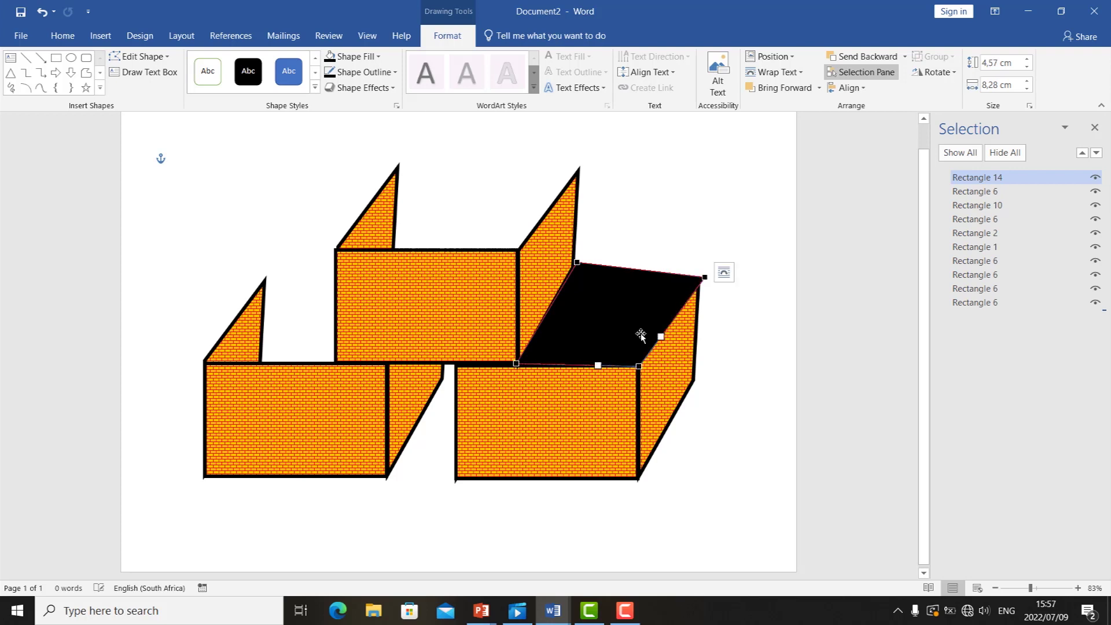
{"action": "left_click", "coordinate": [577, 262]}
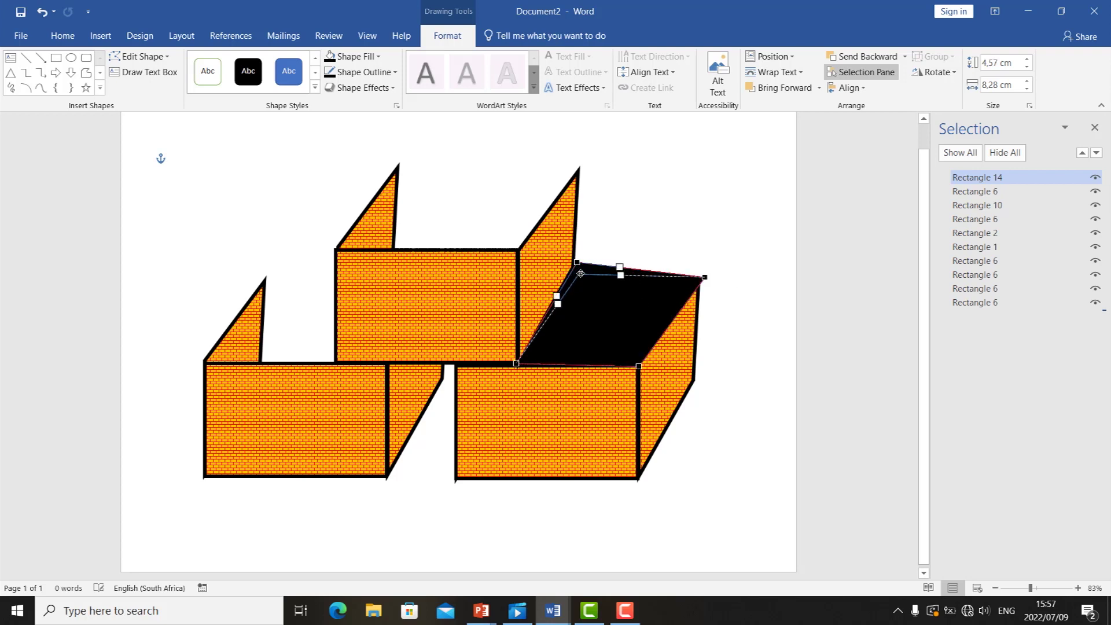
{"action": "left_click_drag", "start_coordinate": [553, 262], "coordinate": [549, 264]}
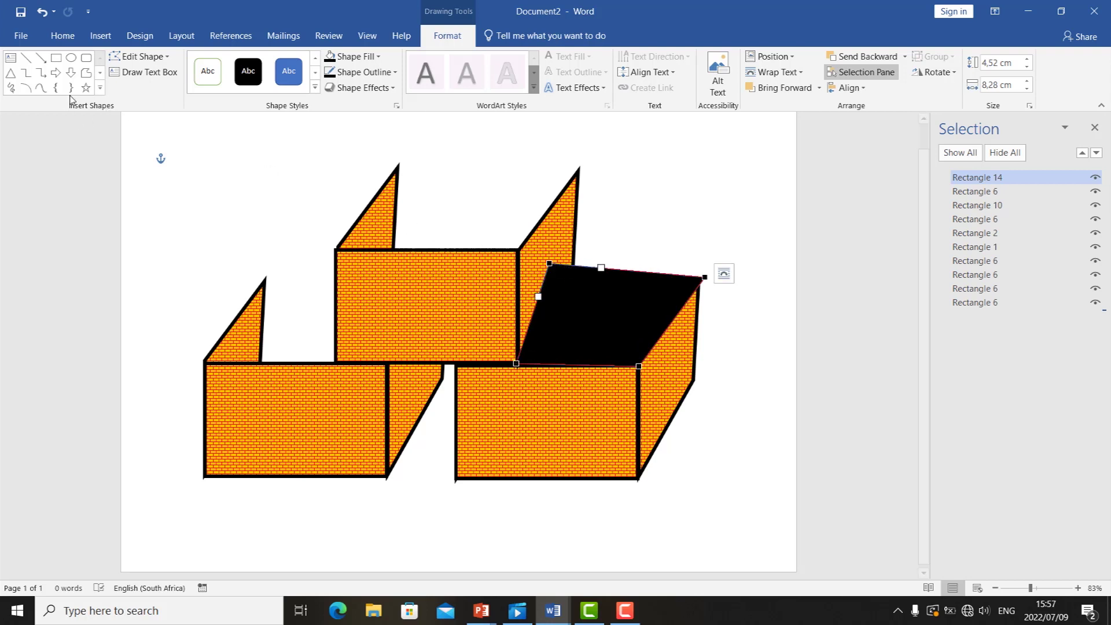
{"action": "left_click", "coordinate": [139, 56]}
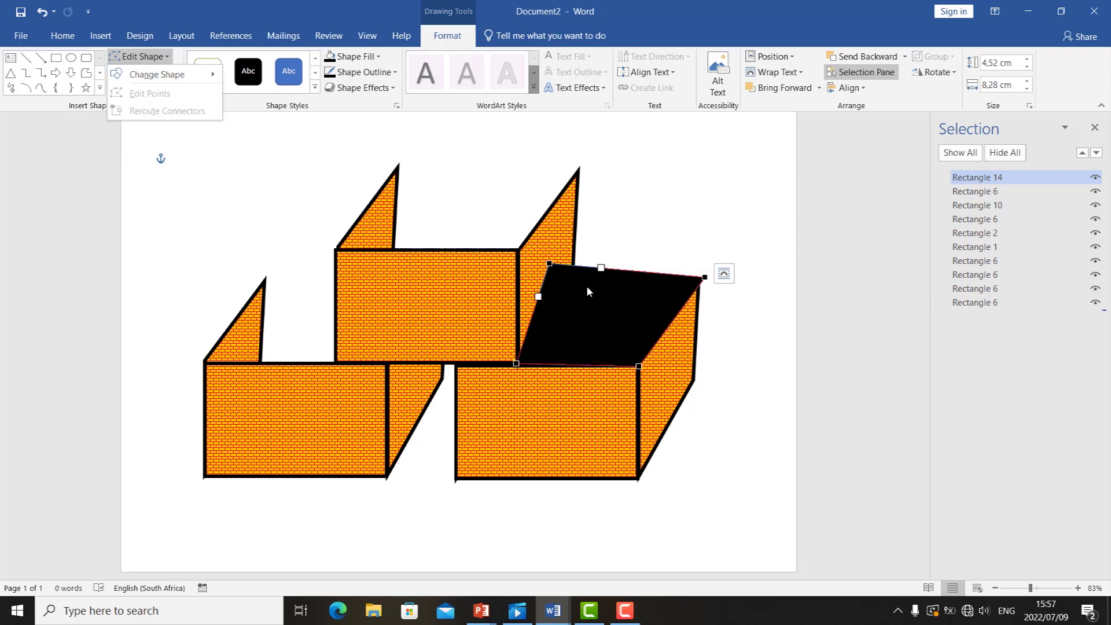
{"action": "left_click", "coordinate": [582, 309]}
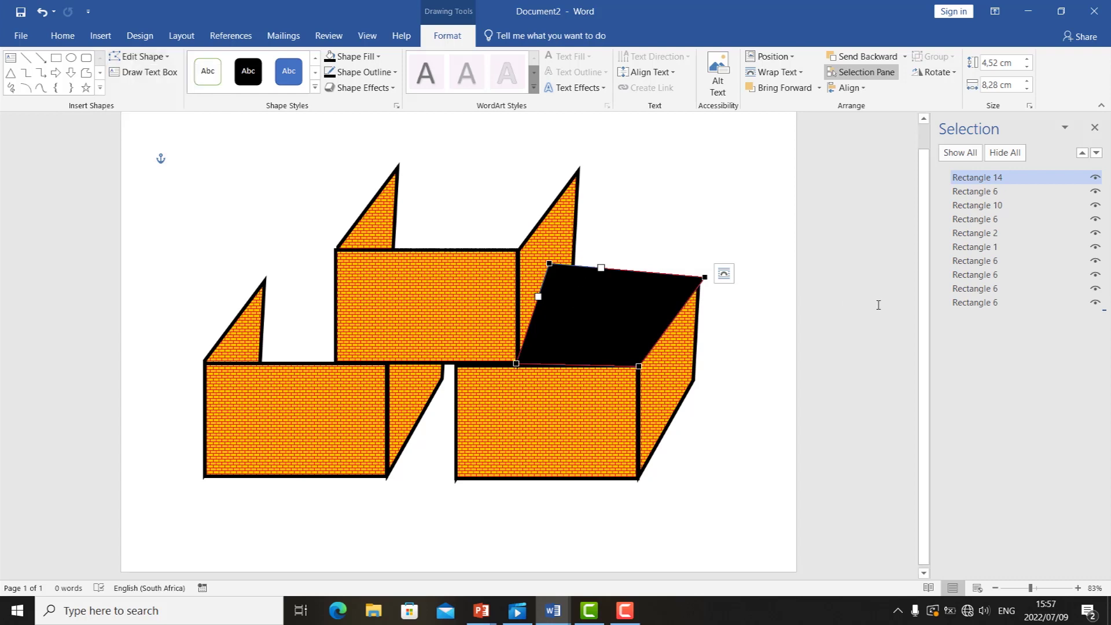
Send the black roof shape behind all the other shapes and nudge it into line with the right block's walls.
{"action": "left_click_drag", "start_coordinate": [977, 177], "coordinate": [962, 322]}
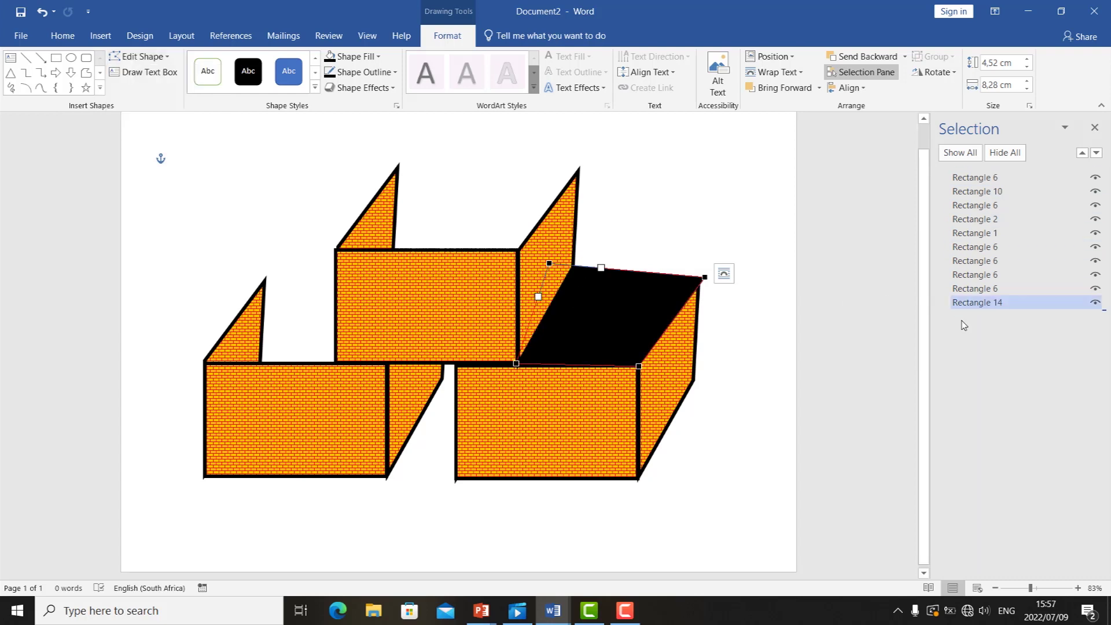
{"action": "left_click", "coordinate": [636, 231]}
{"action": "left_click", "coordinate": [604, 293]}
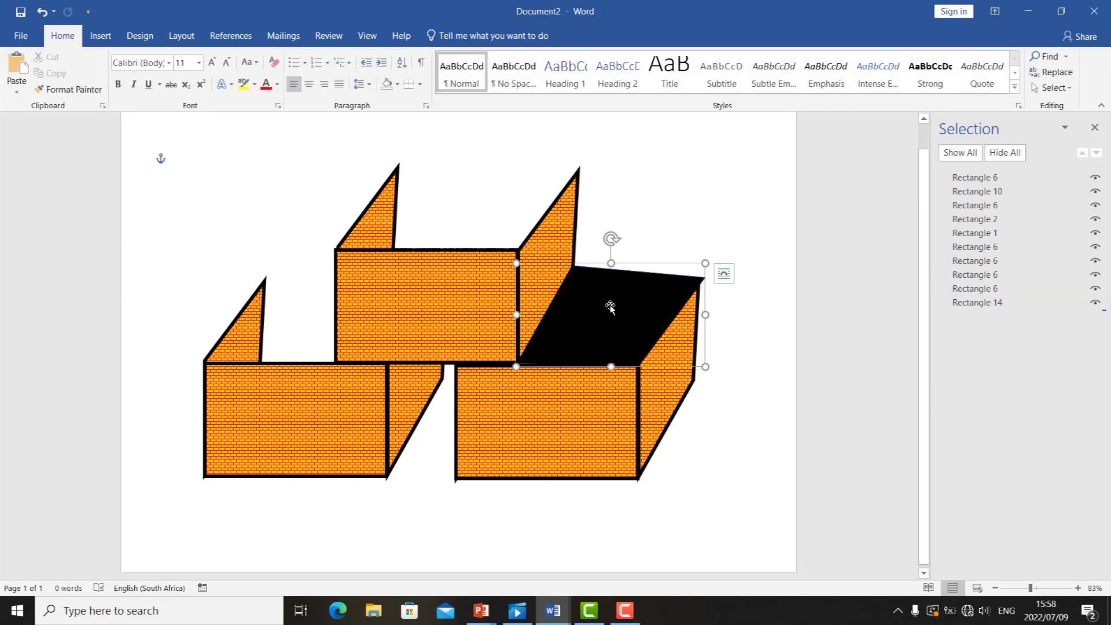
{"action": "left_click_drag", "start_coordinate": [610, 306], "coordinate": [605, 307]}
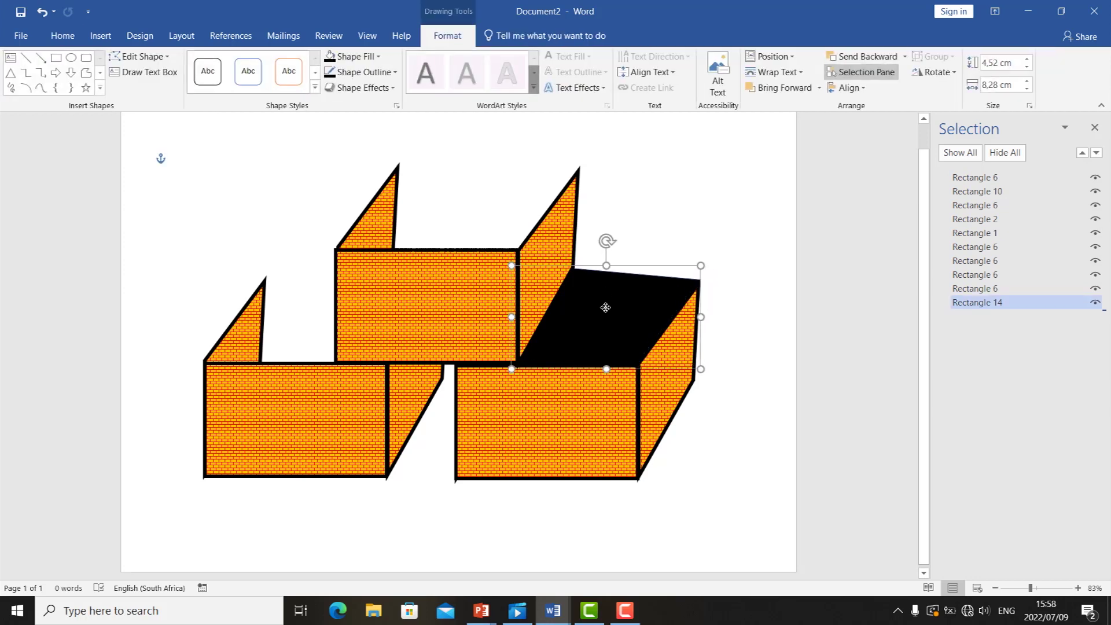
Fill the right block's black roof shape with standard red.
{"action": "left_click", "coordinate": [364, 73]}
{"action": "left_click", "coordinate": [373, 56]}
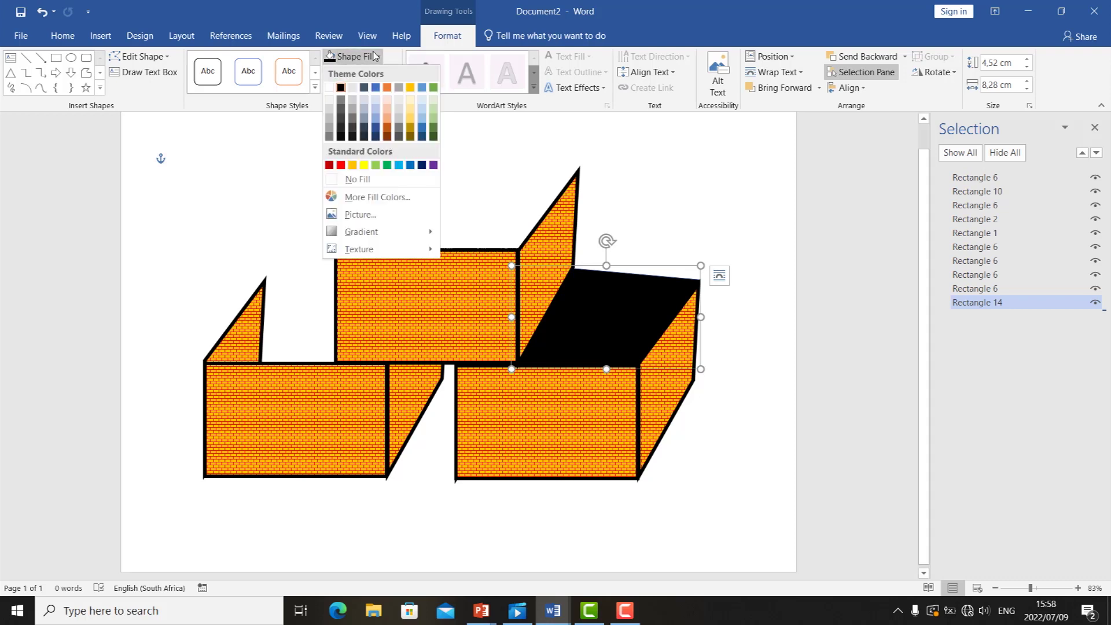
{"action": "left_click", "coordinate": [340, 166]}
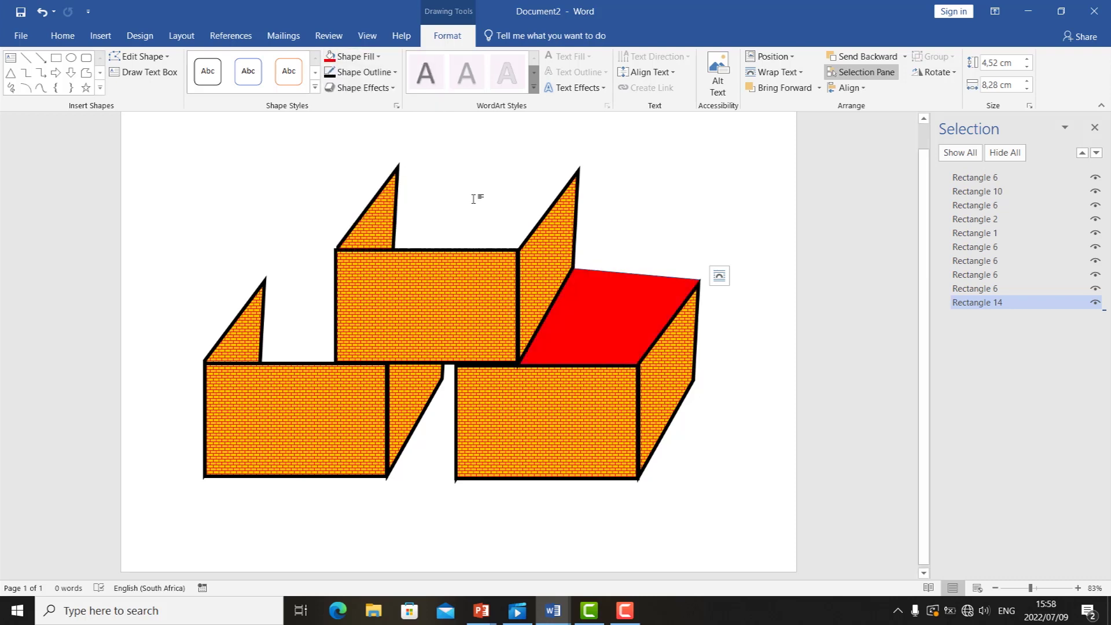
{"action": "left_click", "coordinate": [687, 197]}
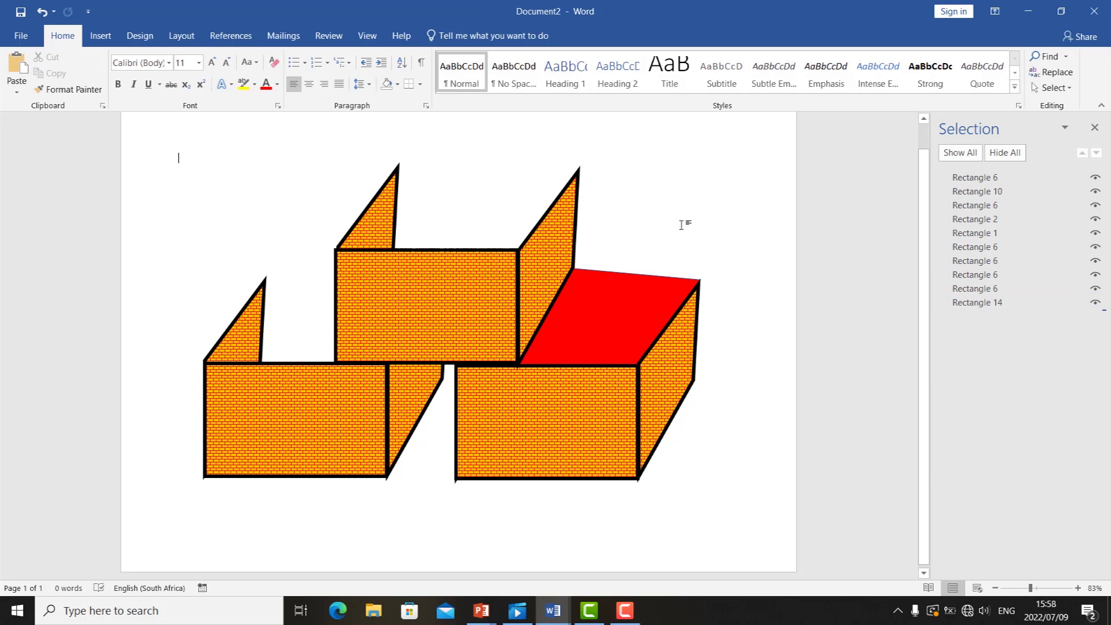
Edit the points of the upper storey's right slanted wall, moving its lower back corner slightly down along the red roof.
{"action": "left_click", "coordinate": [570, 277]}
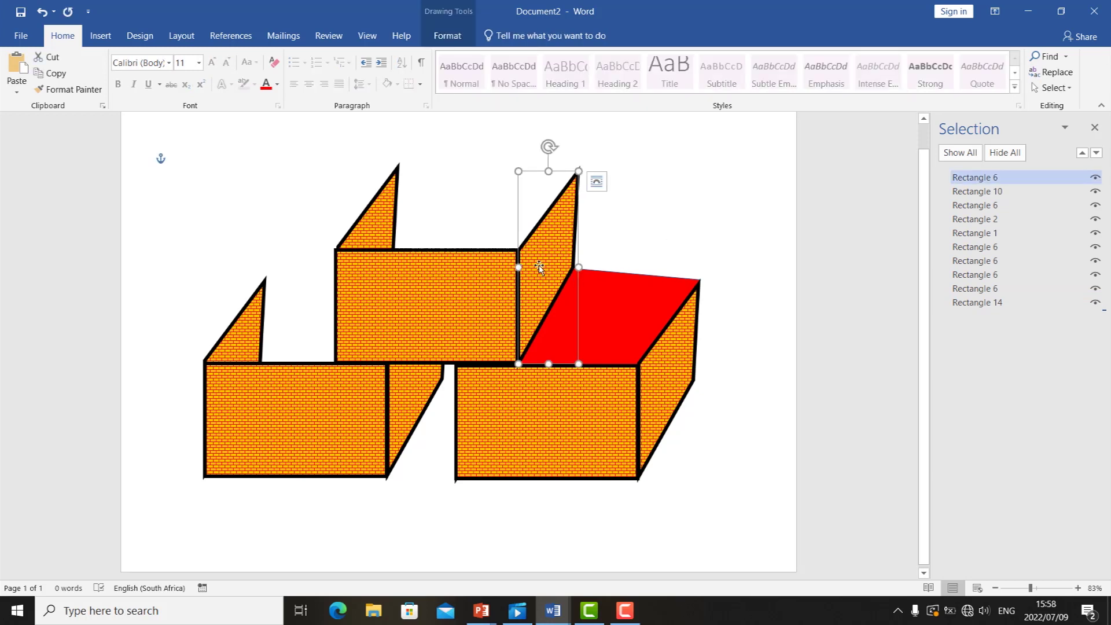
{"action": "left_click", "coordinate": [446, 36]}
{"action": "left_click", "coordinate": [141, 57]}
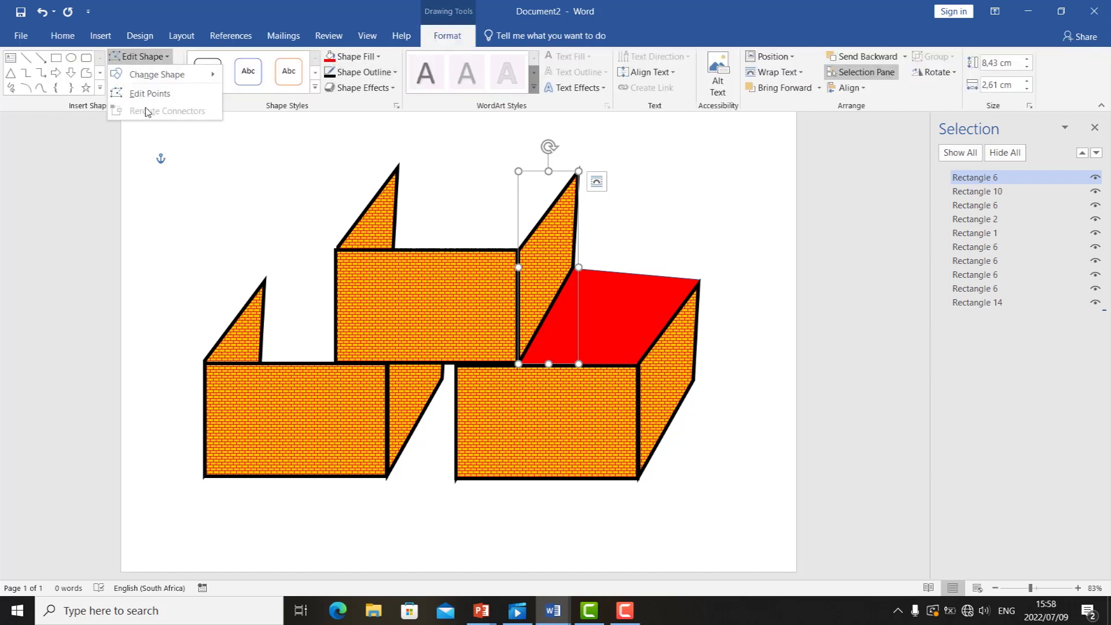
{"action": "left_click", "coordinate": [146, 94]}
{"action": "left_click", "coordinate": [574, 267]}
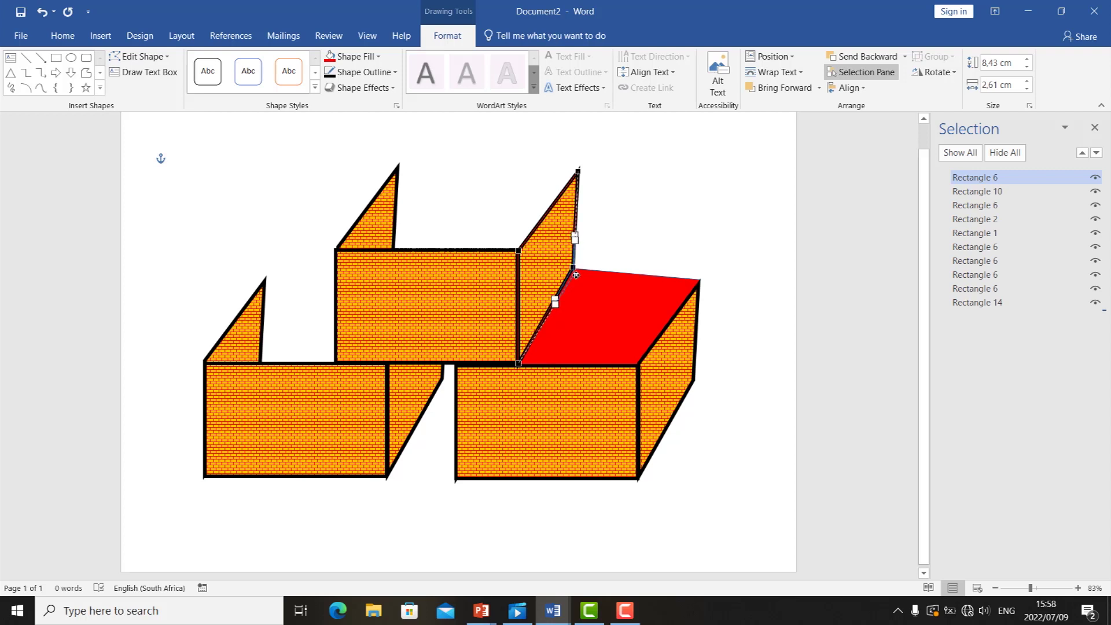
{"action": "left_click_drag", "start_coordinate": [575, 275], "coordinate": [573, 274]}
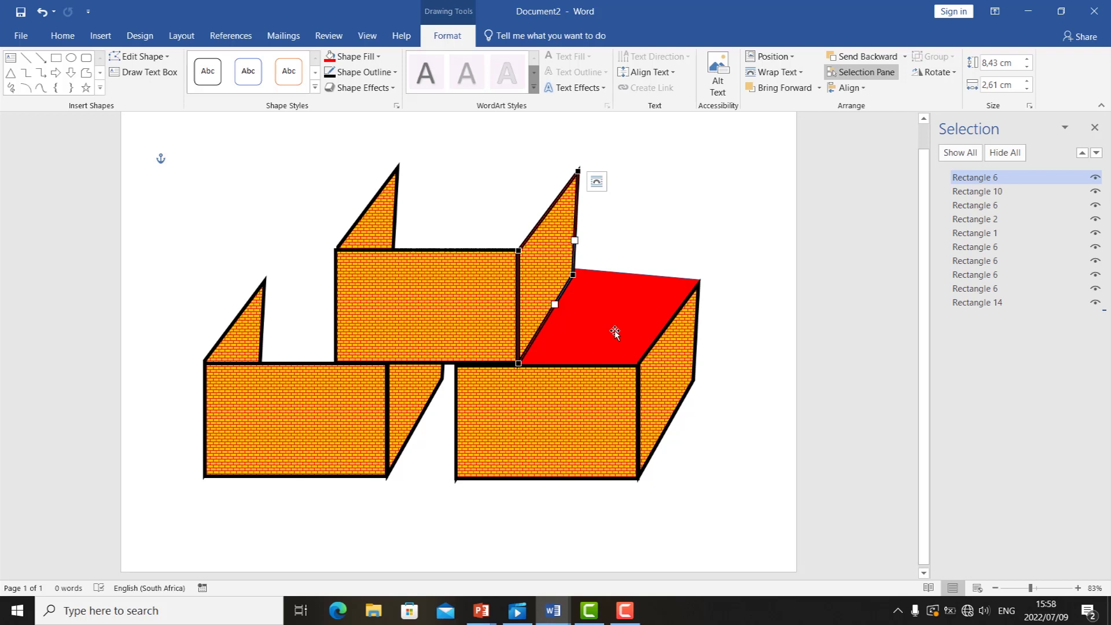
{"action": "left_click", "coordinate": [634, 322]}
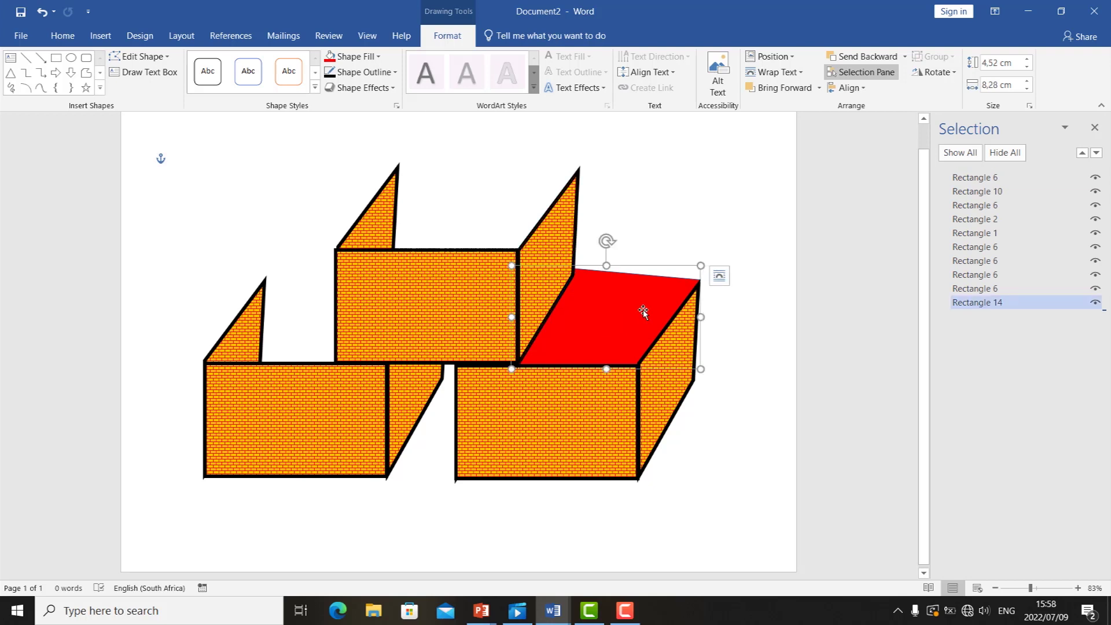
{"action": "left_click", "coordinate": [730, 421]}
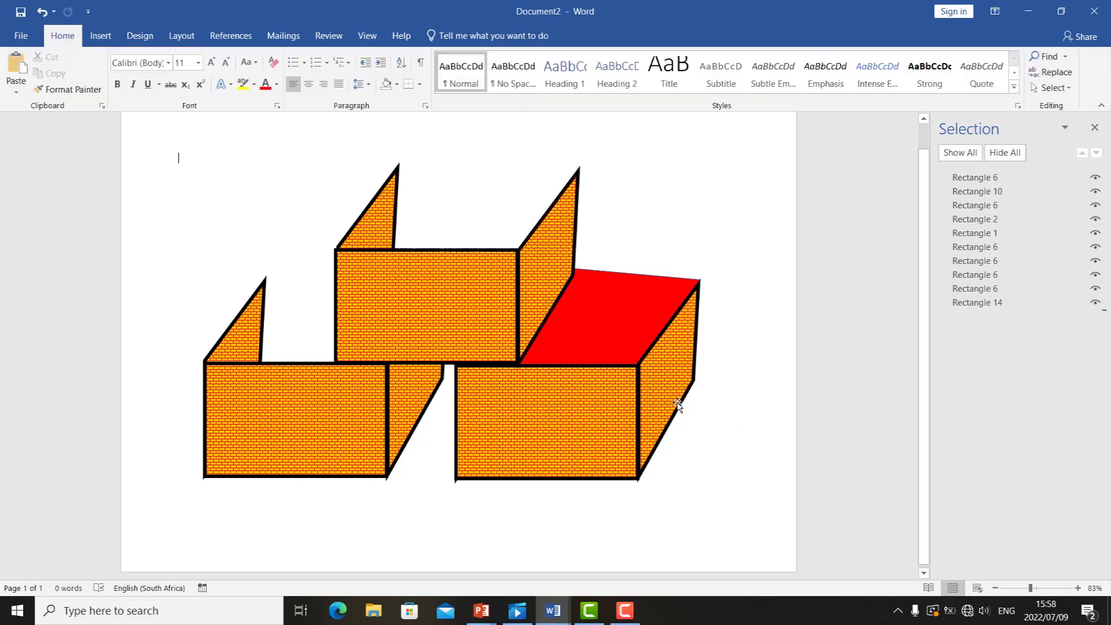
Duplicate the red roof shape, move the copy above the left lower block and send it behind all the other shapes.
{"action": "left_click", "coordinate": [697, 317]}
{"action": "left_click", "coordinate": [716, 247]}
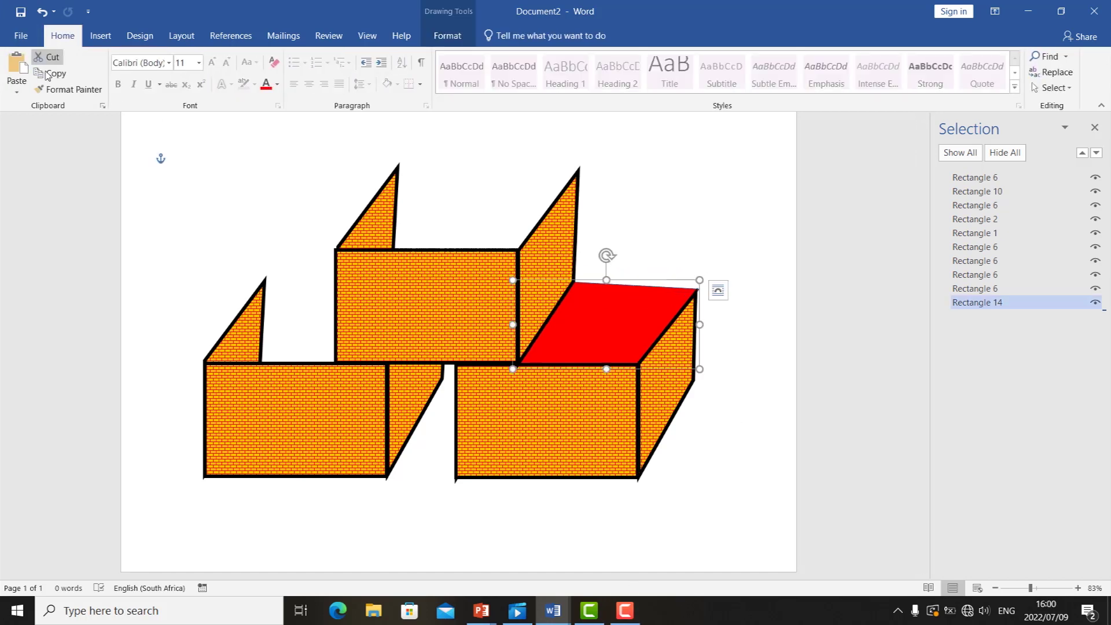
{"action": "left_click", "coordinate": [17, 89]}
{"action": "left_click", "coordinate": [17, 125]}
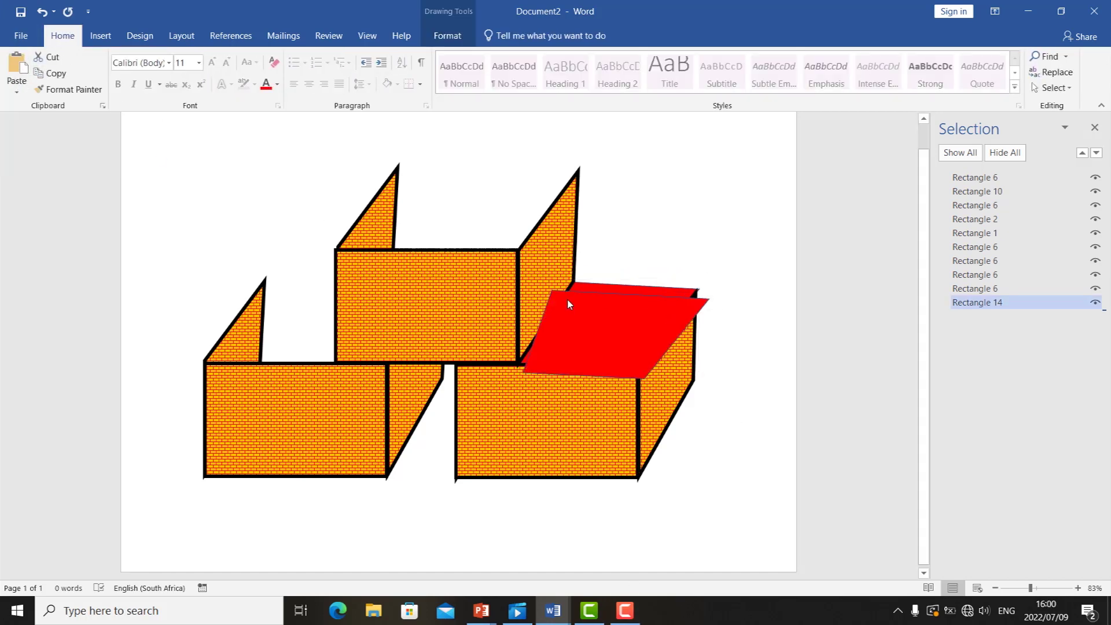
{"action": "left_click_drag", "start_coordinate": [608, 325], "coordinate": [208, 302]}
{"action": "left_click_drag", "start_coordinate": [984, 183], "coordinate": [977, 325]}
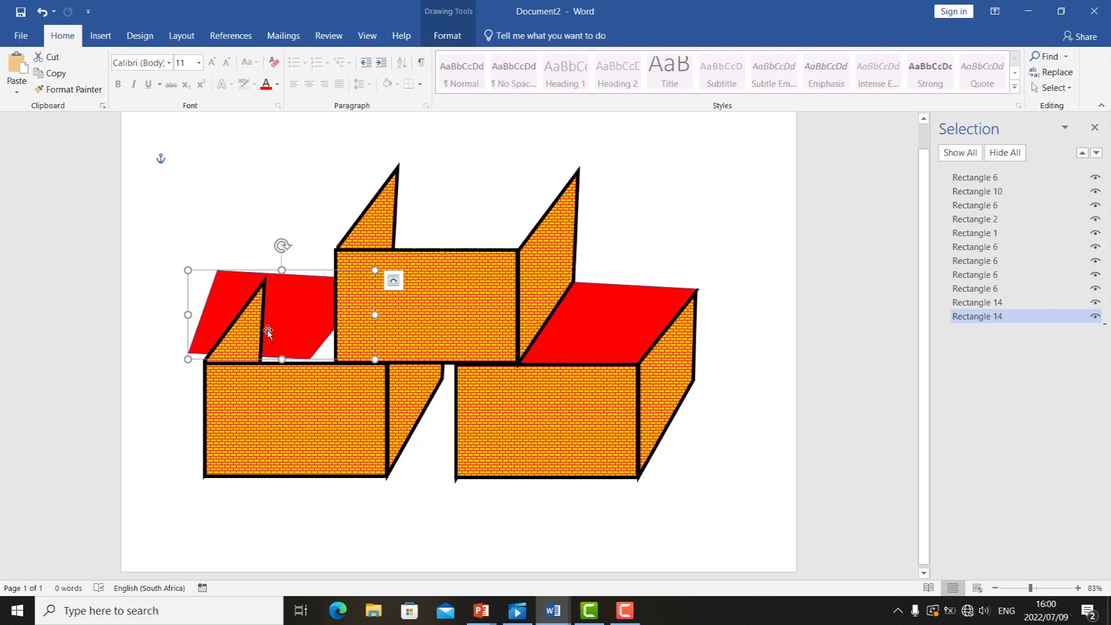
Send the left block's slanted wall behind the red roof copy and move the copy onto the block's top edge.
{"action": "left_click", "coordinate": [240, 328]}
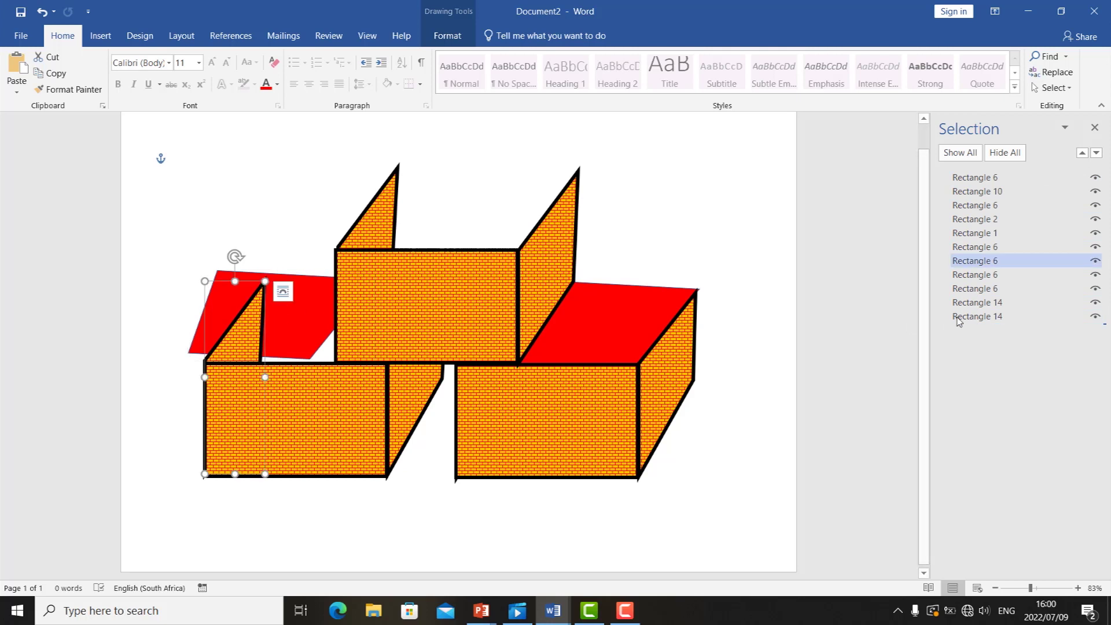
{"action": "left_click_drag", "start_coordinate": [981, 263], "coordinate": [982, 331]}
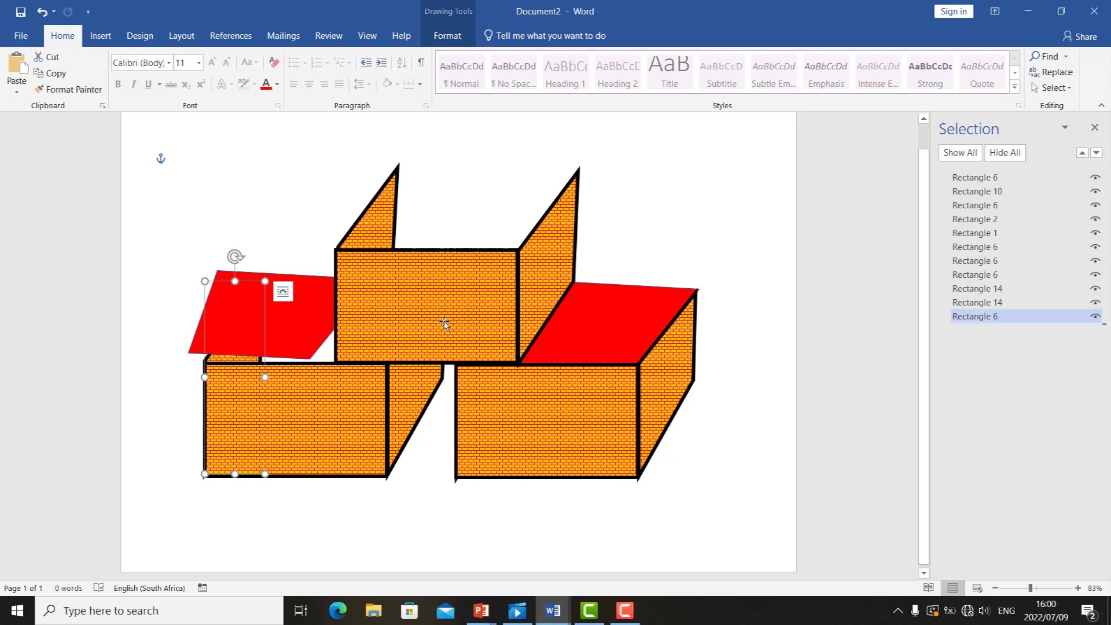
{"action": "mouse_move", "coordinate": [278, 323]}
{"action": "left_mouse_down"}
{"action": "mouse_move", "coordinate": [301, 327]}
{"action": "mouse_move", "coordinate": [292, 331]}
{"action": "left_mouse_up"}
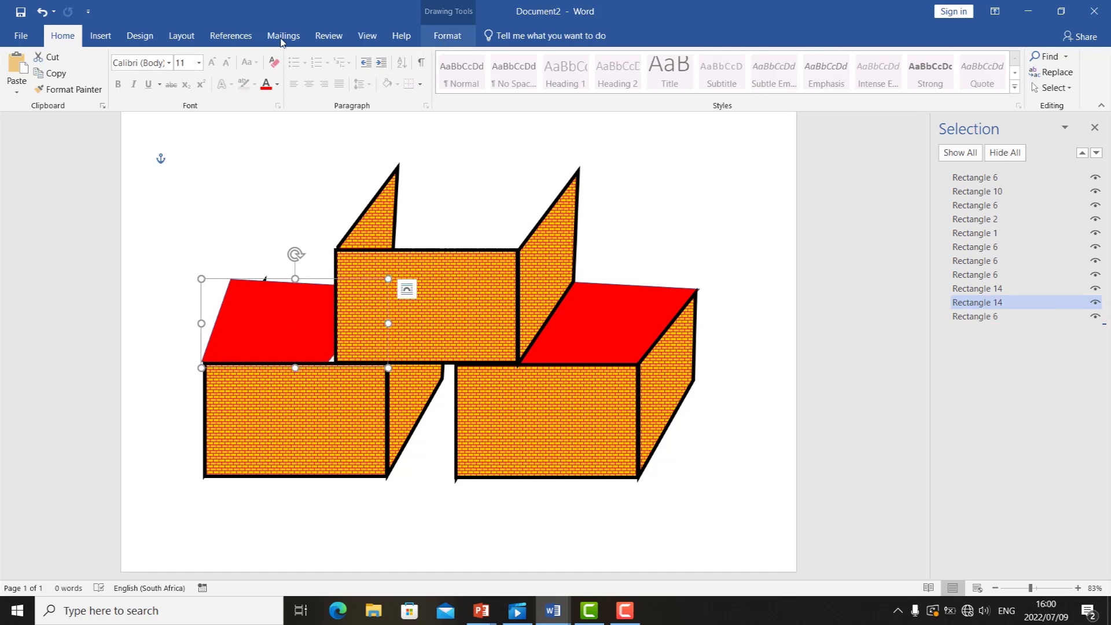
Edit the left red roof's points so its back-left corner covers the slanted wall's tip and its front-right corner reaches the upper storey.
{"action": "left_click", "coordinate": [447, 35]}
{"action": "left_click", "coordinate": [139, 56]}
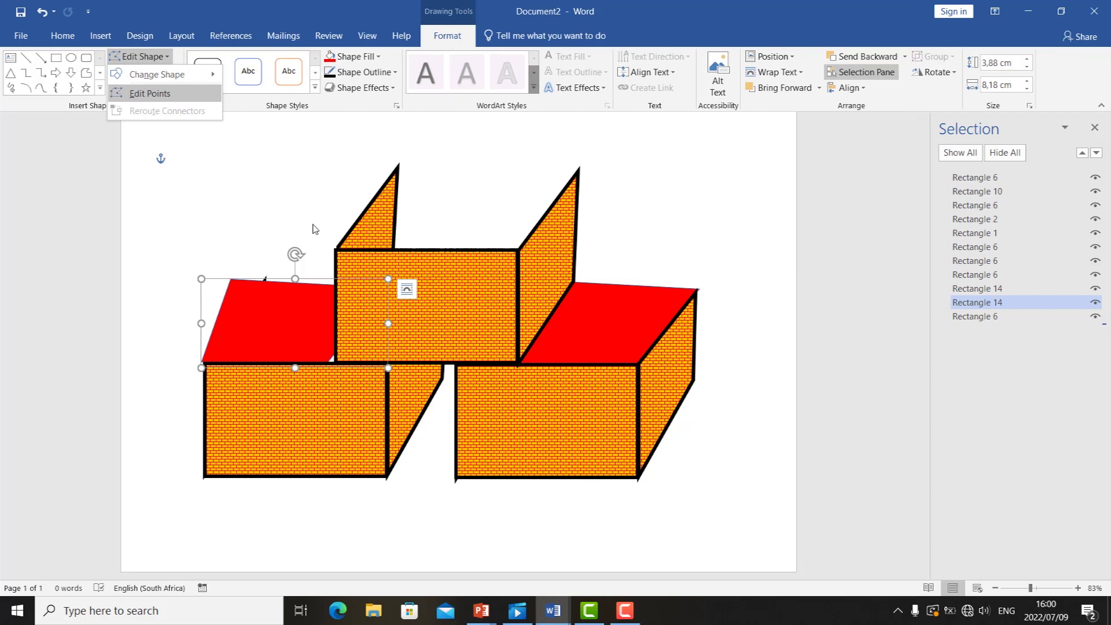
{"action": "left_click", "coordinate": [149, 93]}
{"action": "left_click_drag", "start_coordinate": [229, 279], "coordinate": [269, 276]}
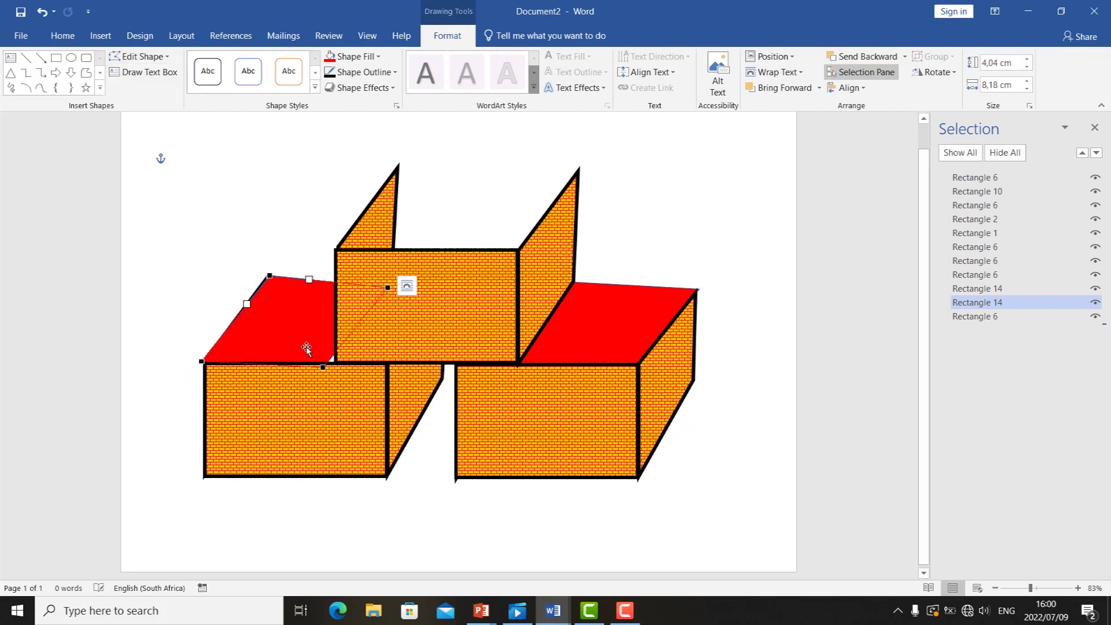
{"action": "left_click", "coordinate": [335, 366]}
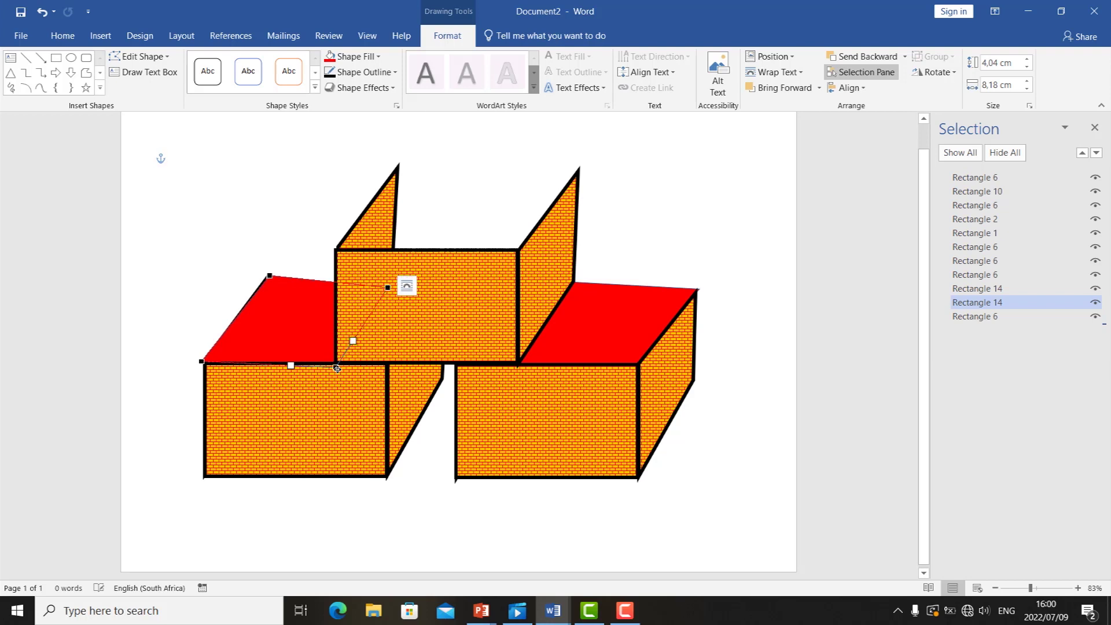
{"action": "left_click", "coordinate": [292, 209]}
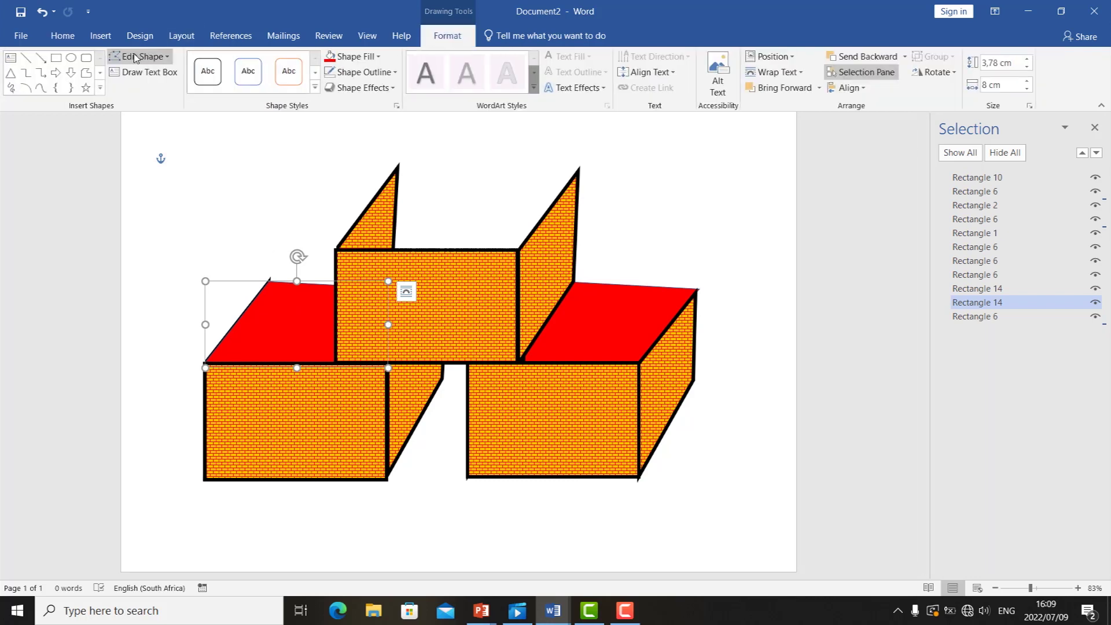
Draw a blue rectangle about 1.42 cm high and 5.18 cm wide, and edit its points into a slanted parapet along the left roof's outer edge.
{"action": "left_click", "coordinate": [56, 57]}
{"action": "left_click_drag", "start_coordinate": [266, 193], "coordinate": [198, 264]}
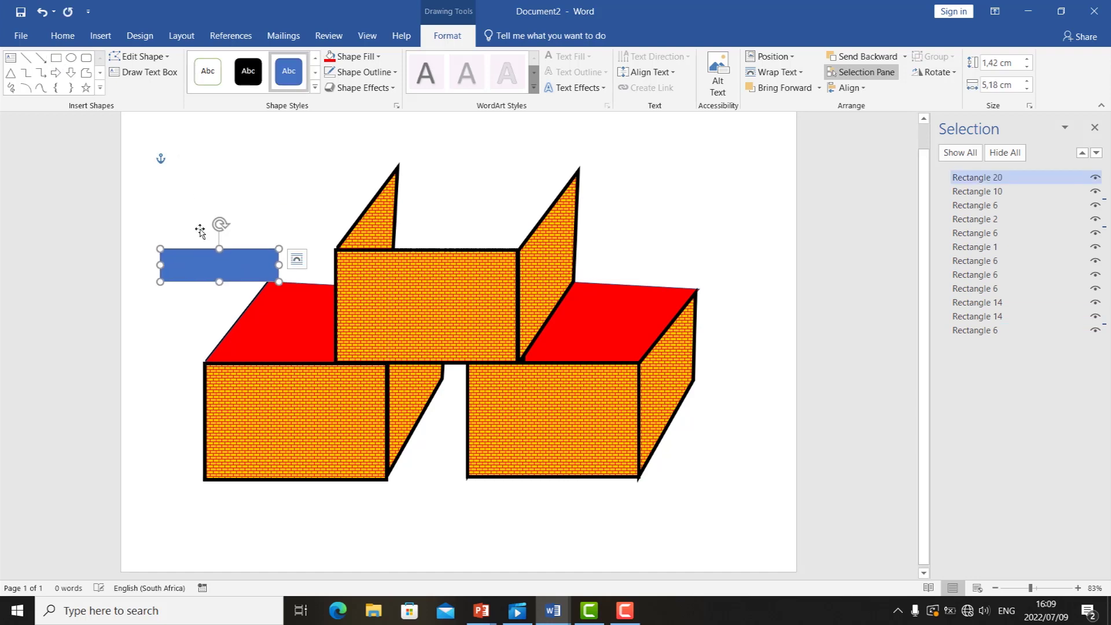
{"action": "left_click", "coordinate": [129, 57]}
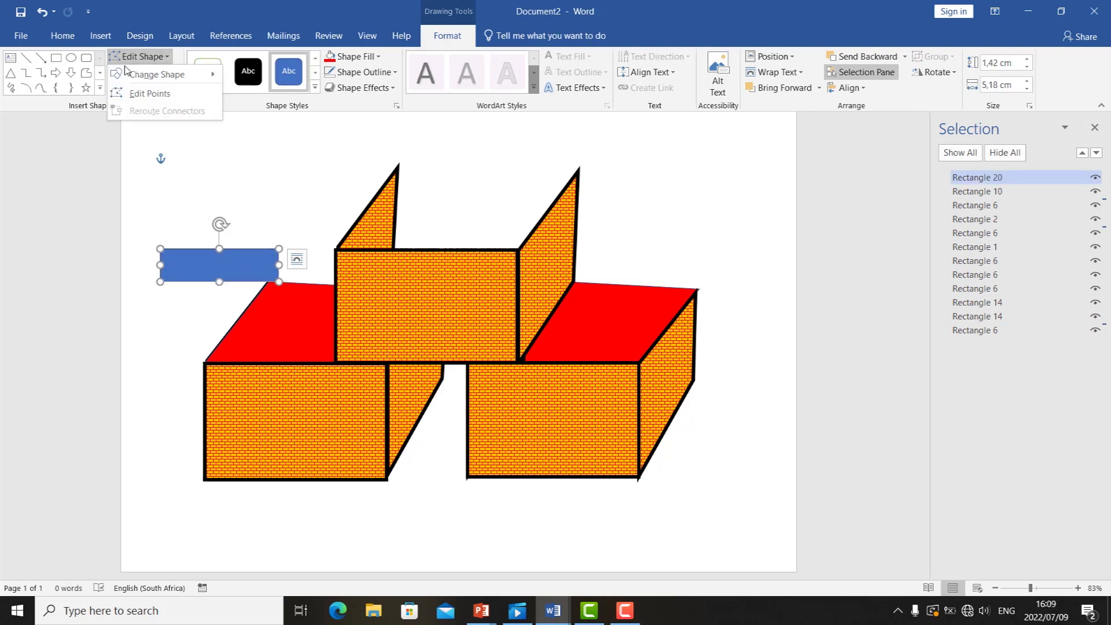
{"action": "left_click", "coordinate": [135, 93]}
{"action": "left_click_drag", "start_coordinate": [162, 282], "coordinate": [204, 360]}
{"action": "left_click_drag", "start_coordinate": [161, 250], "coordinate": [205, 305]}
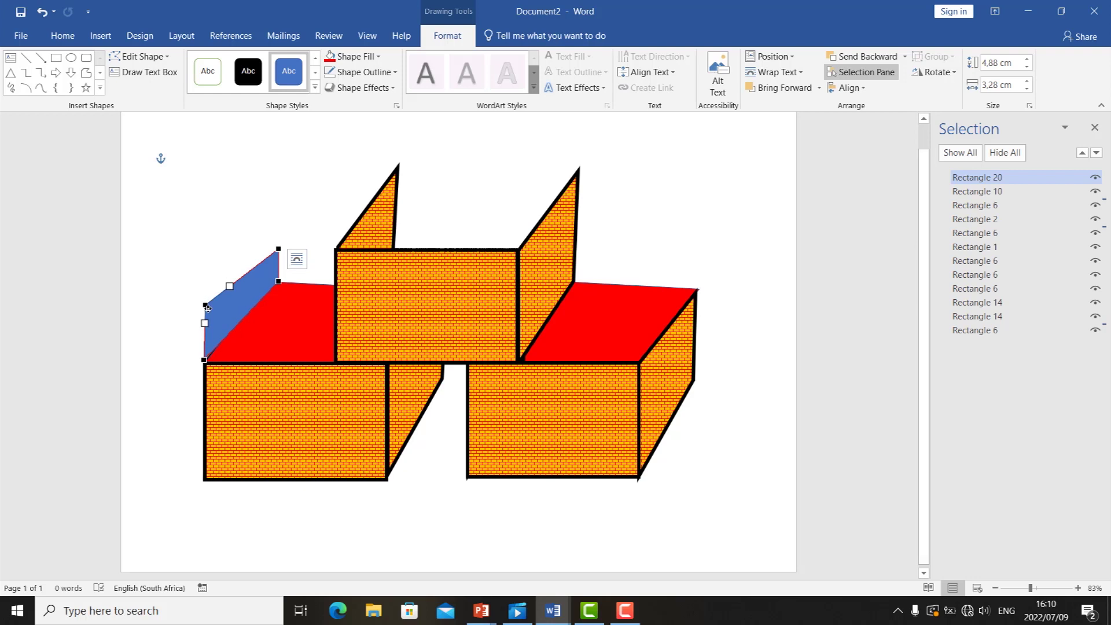
Lower the front upper corner of the left roof's slanted parapet slightly and finish editing its points.
{"action": "left_click_drag", "start_coordinate": [208, 318], "coordinate": [207, 316]}
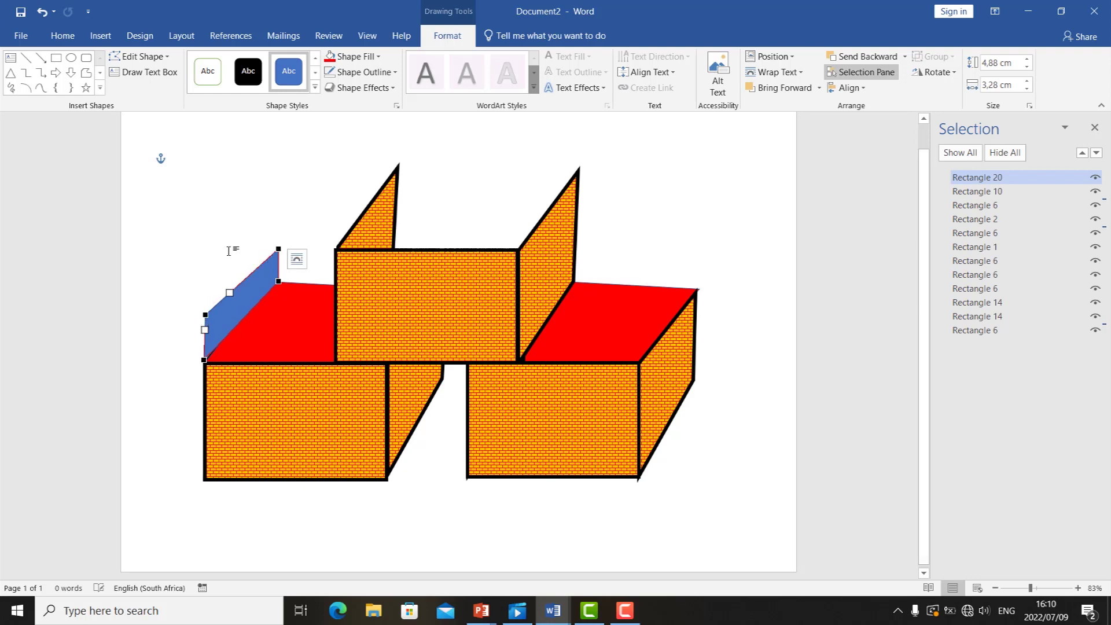
{"action": "left_click", "coordinate": [229, 251]}
Give the slanted parapet a 4½ pt black outline and shift it slightly inward along the left roof's outer edge.
{"action": "left_click", "coordinate": [251, 292]}
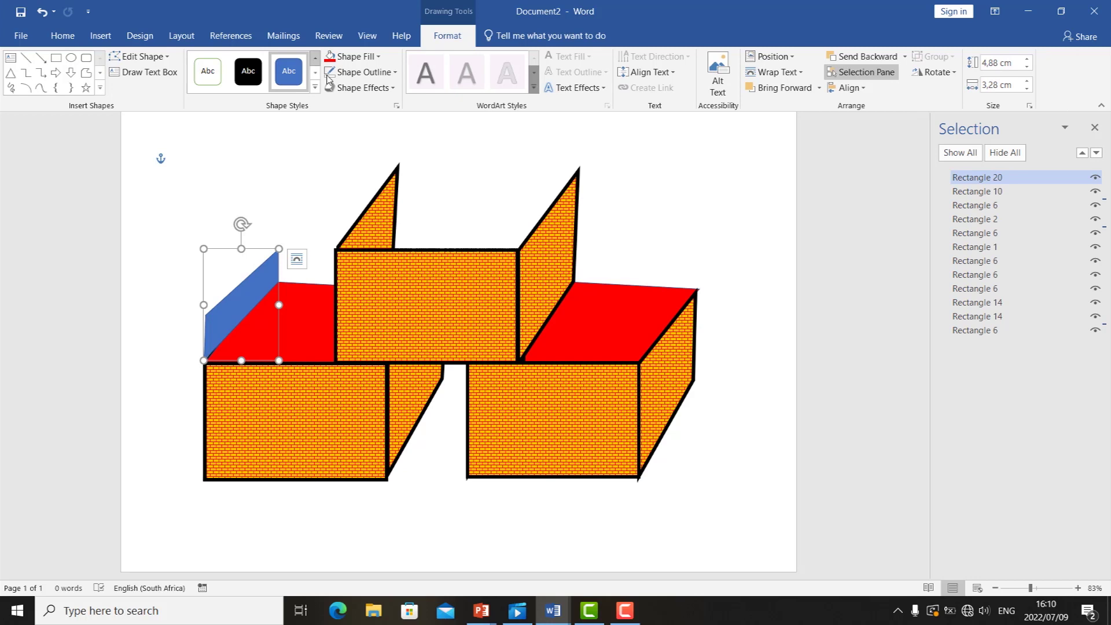
{"action": "left_click", "coordinate": [373, 74]}
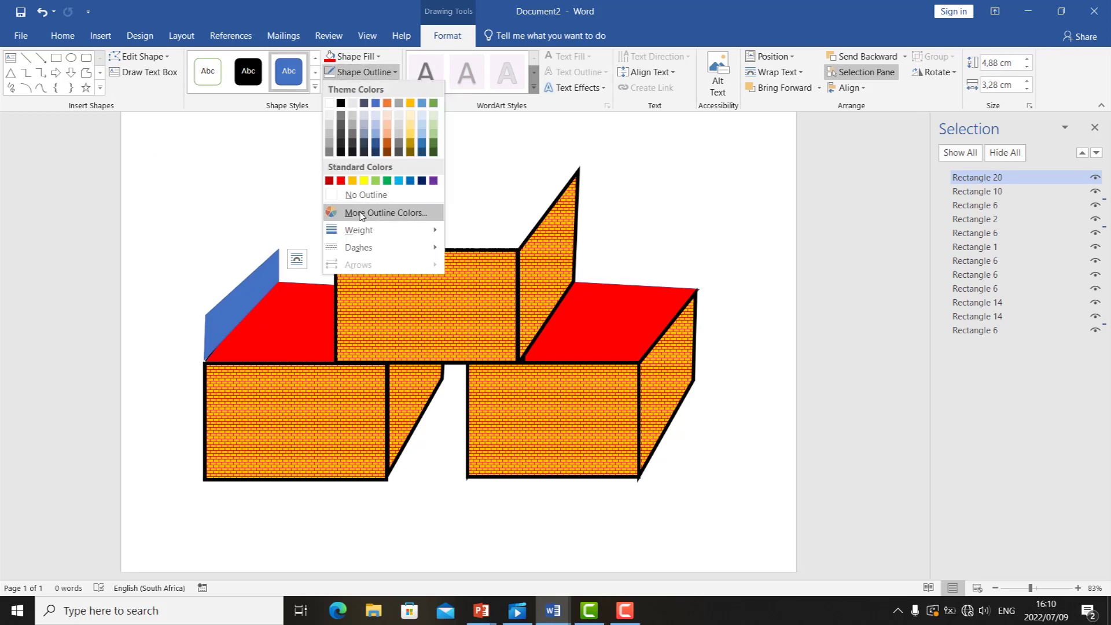
{"action": "mouse_move", "coordinate": [359, 230]}
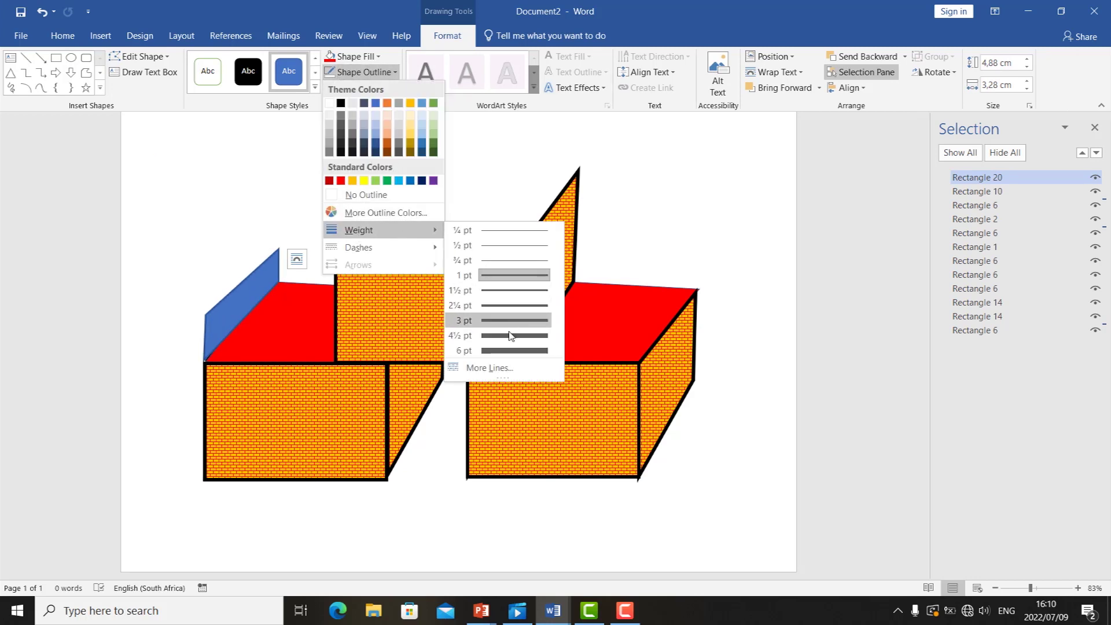
{"action": "left_click", "coordinate": [511, 335]}
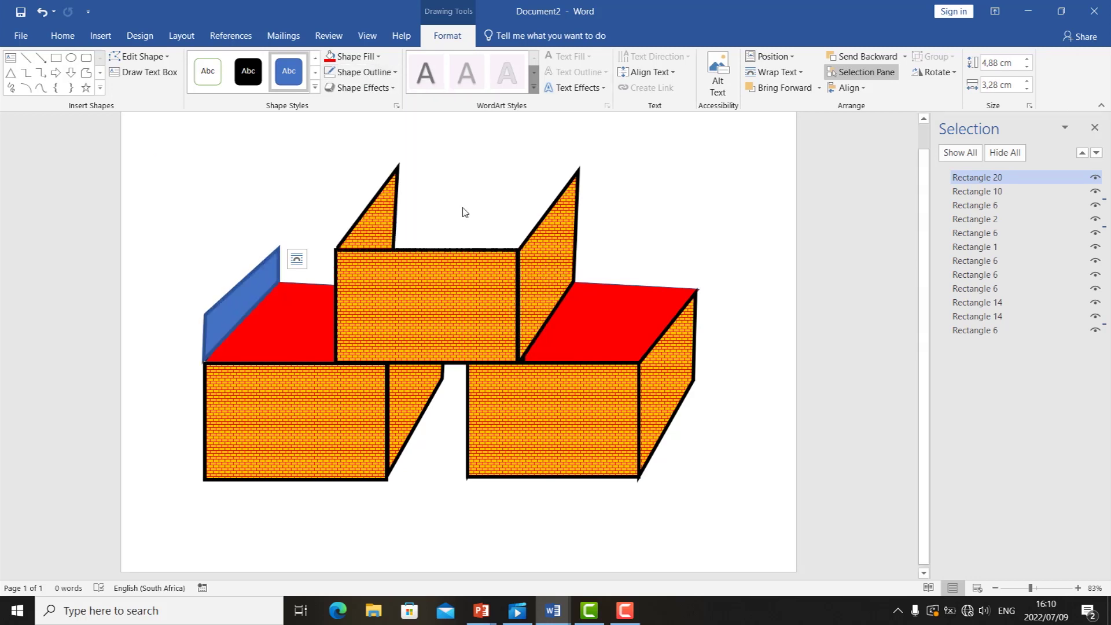
{"action": "left_click", "coordinate": [387, 77]}
{"action": "left_click", "coordinate": [347, 99]}
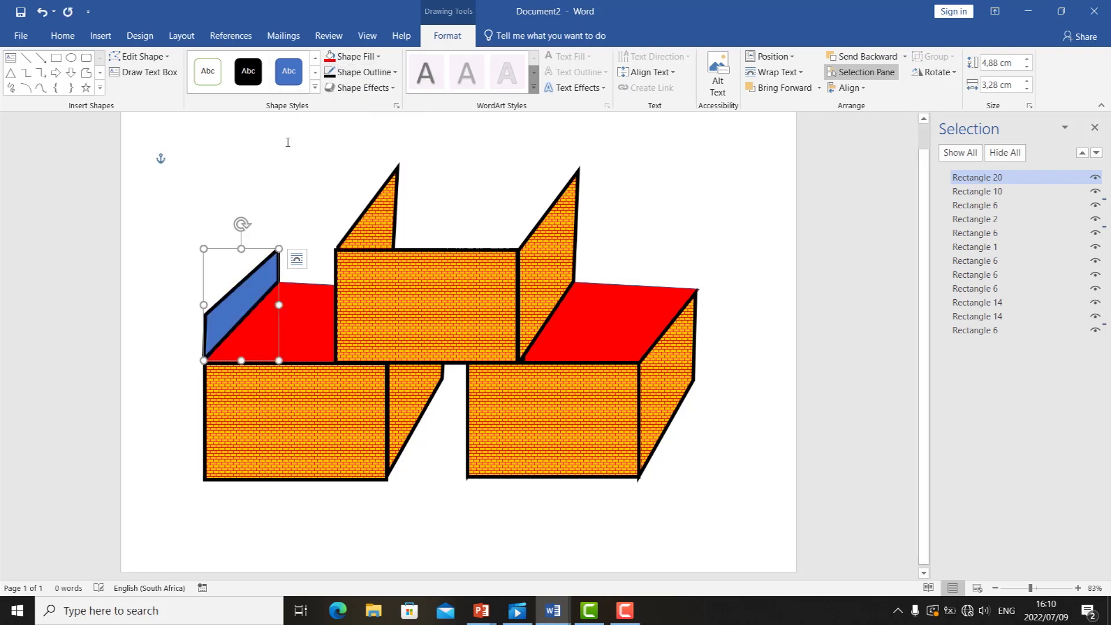
{"action": "left_click", "coordinate": [296, 268]}
{"action": "left_click_drag", "start_coordinate": [230, 317], "coordinate": [233, 317]}
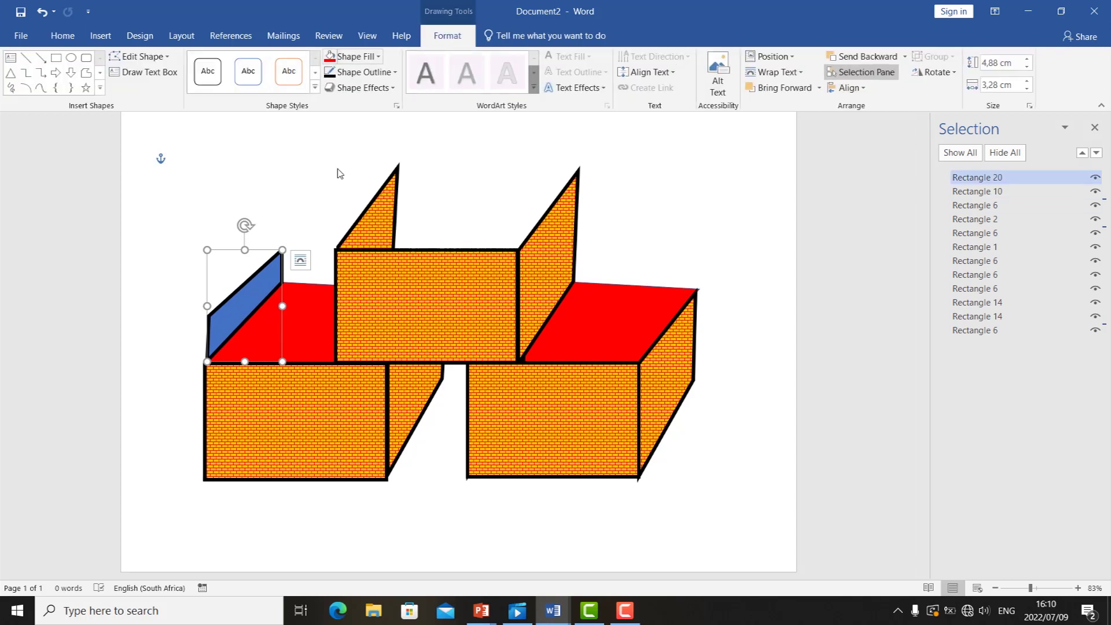
Replace the slanted parapet's solid blue fill with the outlined diamond pattern fill.
{"action": "right_click", "coordinate": [265, 276]}
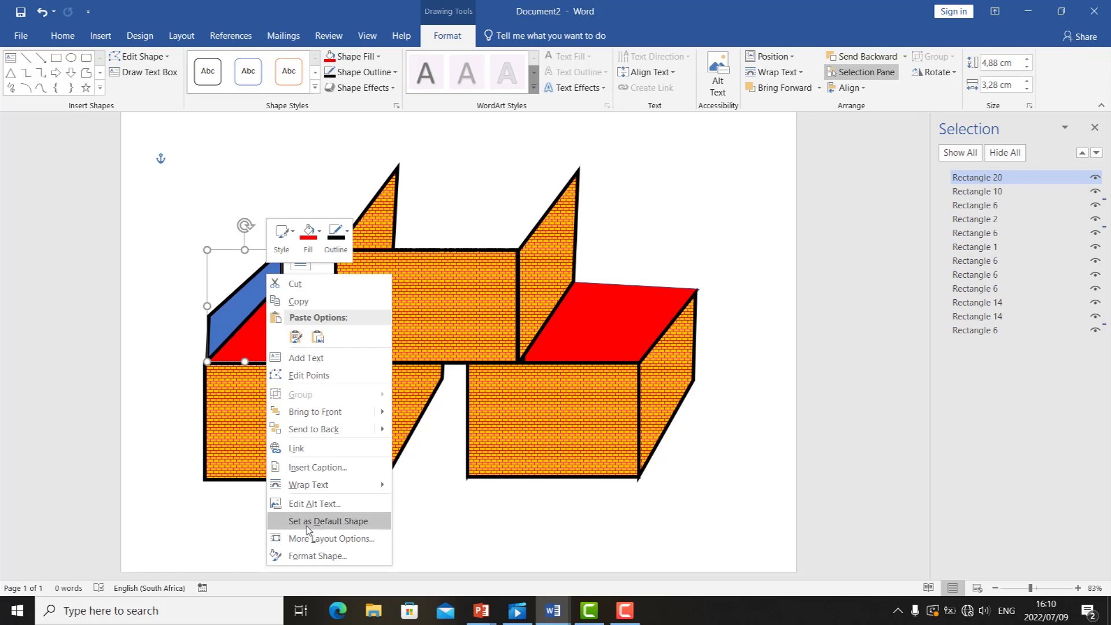
{"action": "left_click", "coordinate": [335, 550]}
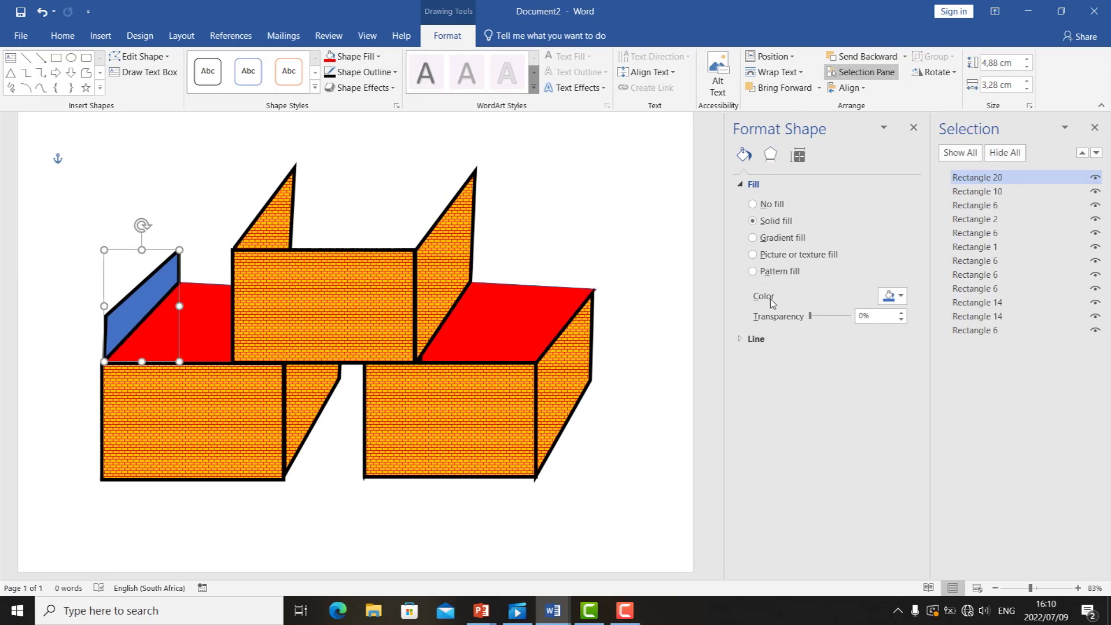
{"action": "left_click", "coordinate": [753, 271]}
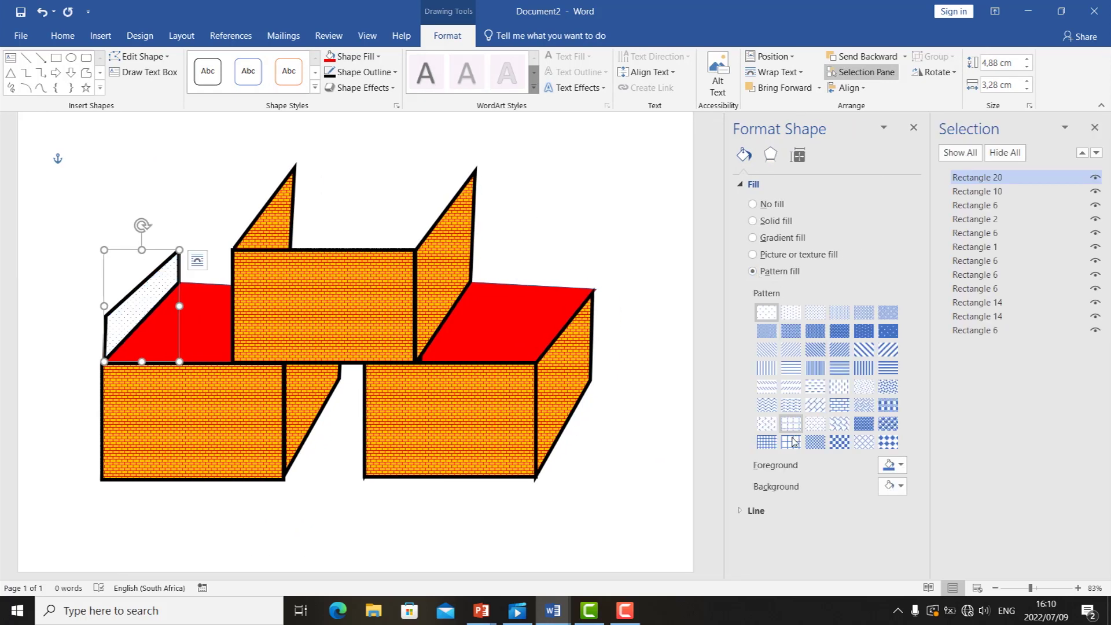
{"action": "left_click", "coordinate": [815, 442]}
{"action": "left_click", "coordinate": [863, 442]}
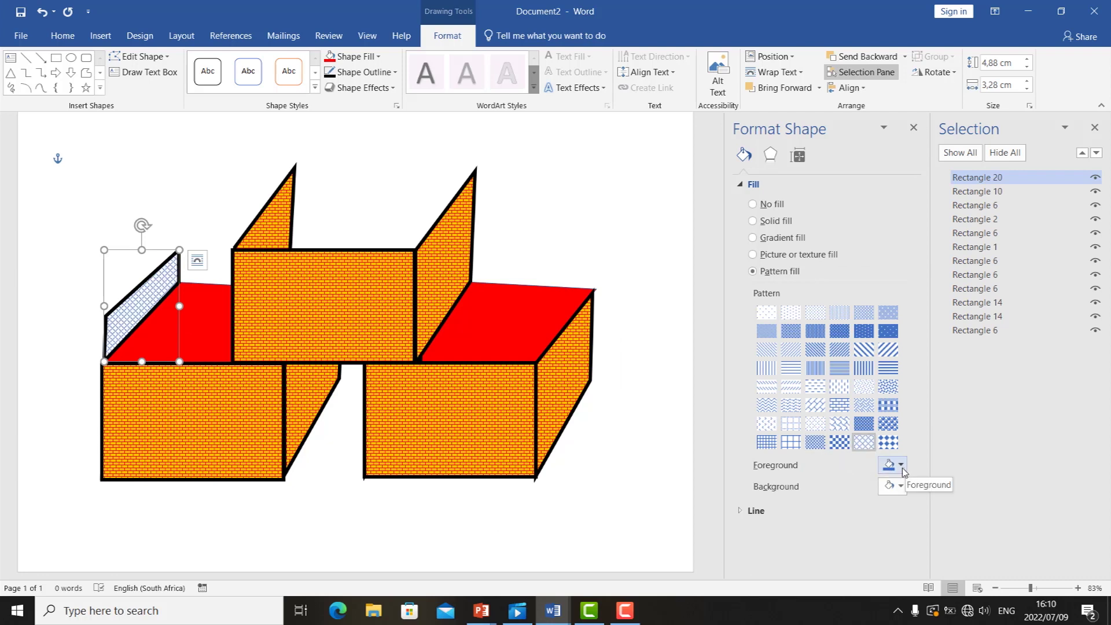
Set the parapet pattern's foreground colour to orange and its background colour to white.
{"action": "left_click", "coordinate": [901, 487]}
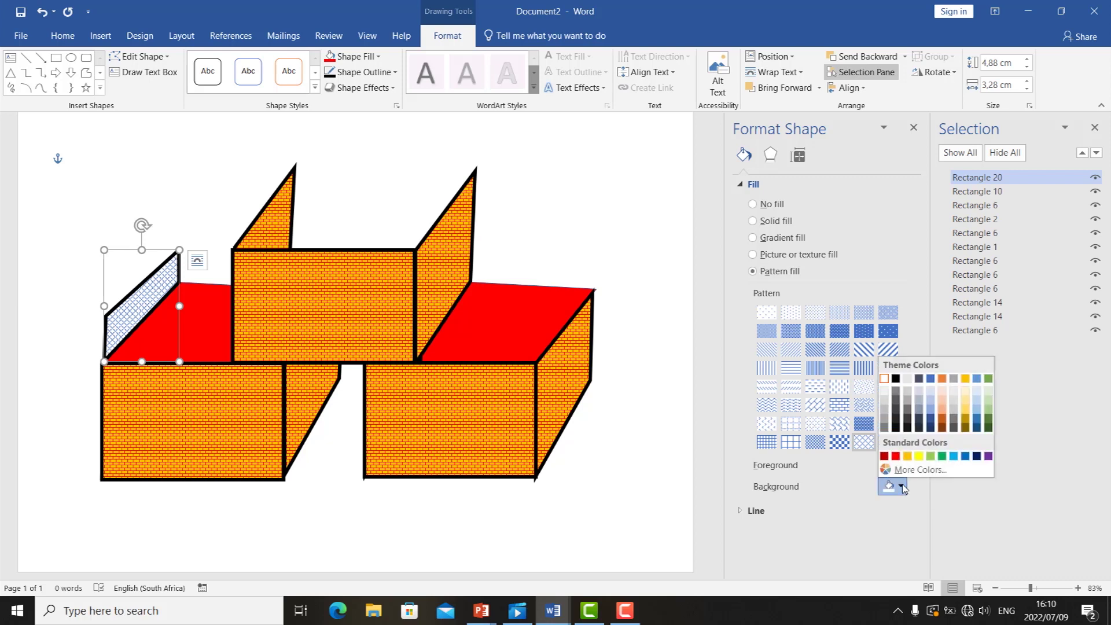
{"action": "left_click", "coordinate": [901, 486]}
{"action": "left_click", "coordinate": [902, 465]}
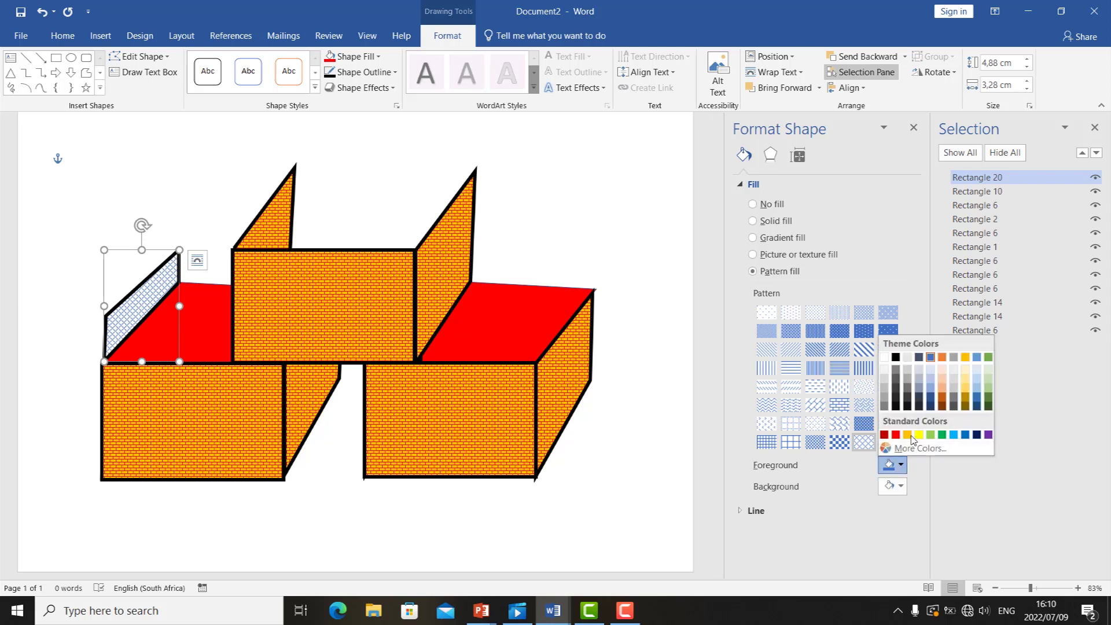
{"action": "left_click", "coordinate": [908, 436]}
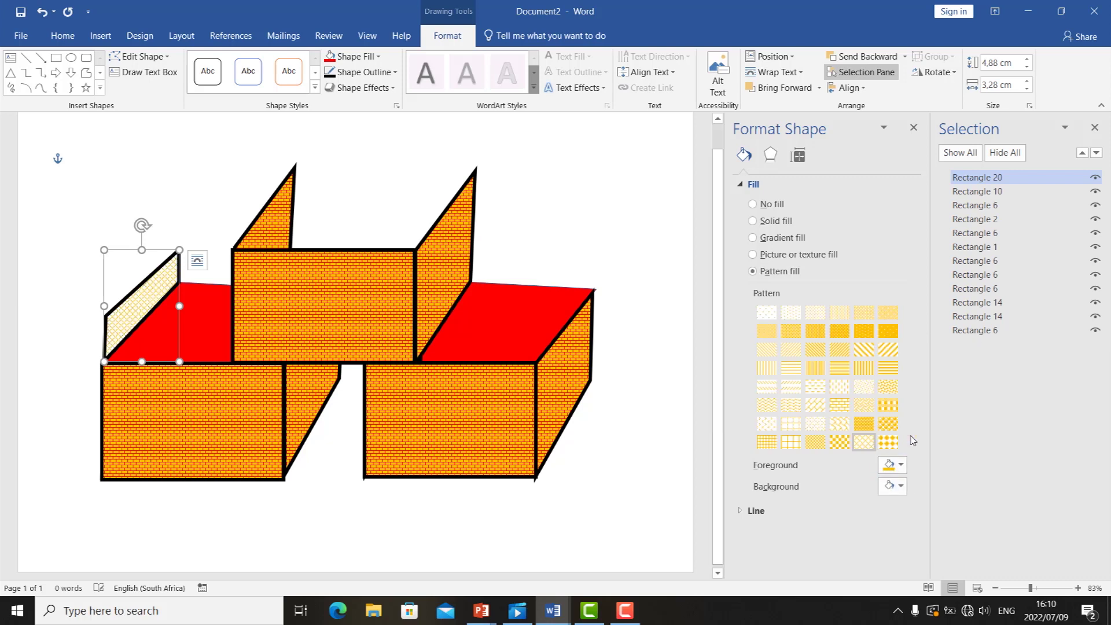
{"action": "left_click", "coordinate": [894, 486]}
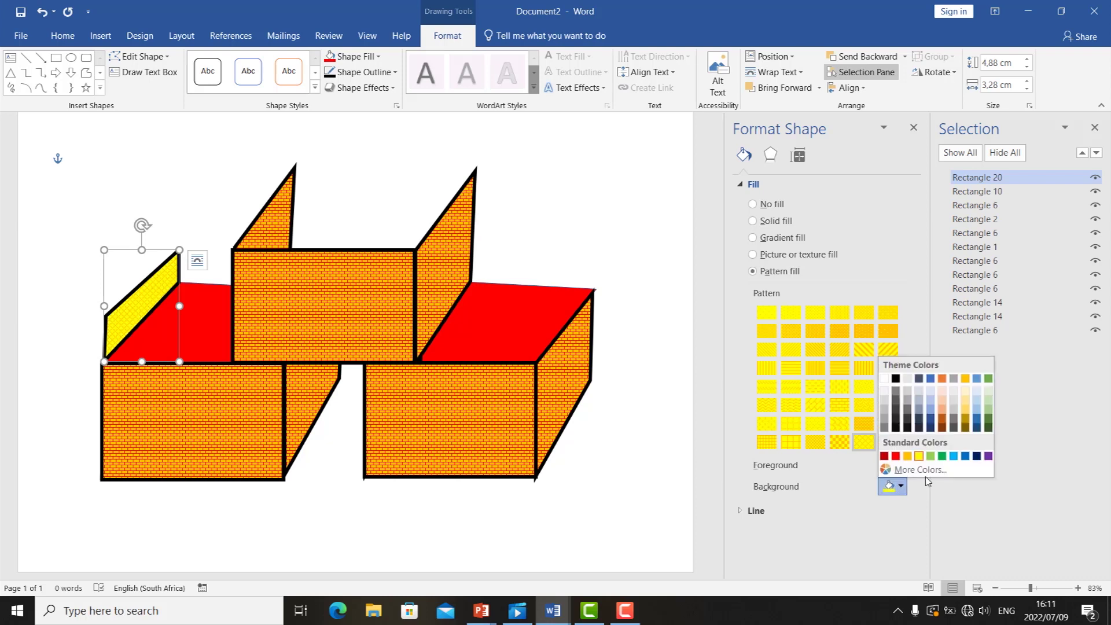
{"action": "left_click", "coordinate": [883, 377]}
{"action": "left_click", "coordinate": [523, 192]}
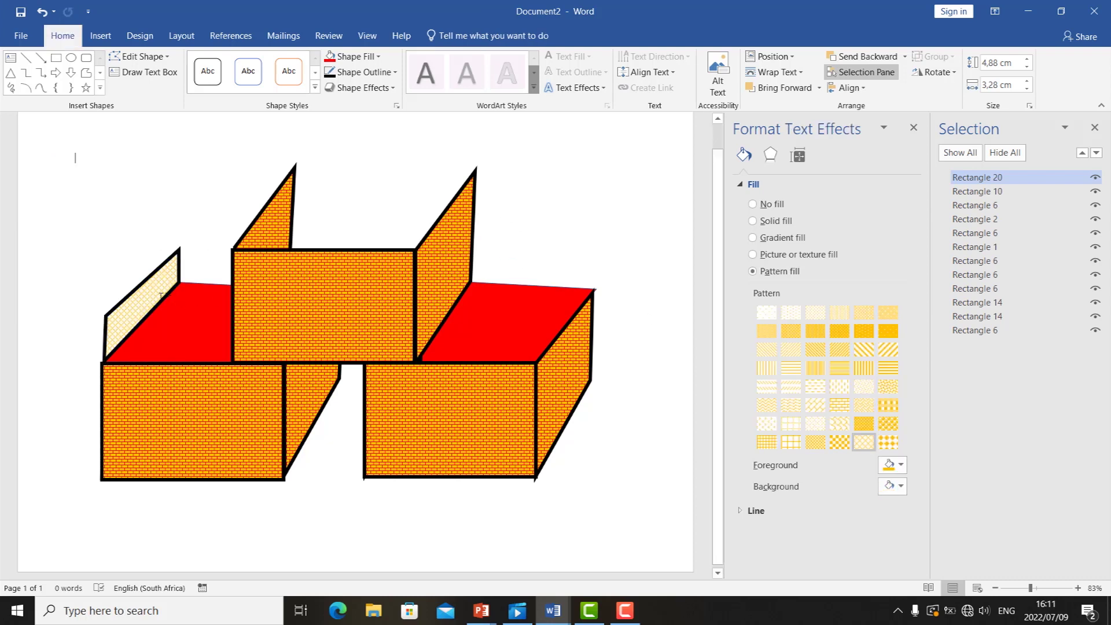
Duplicate the patterned slanted parapet and move the copy onto the outer edge of the right roof.
{"action": "left_click", "coordinate": [138, 292]}
{"action": "right_click", "coordinate": [139, 292]}
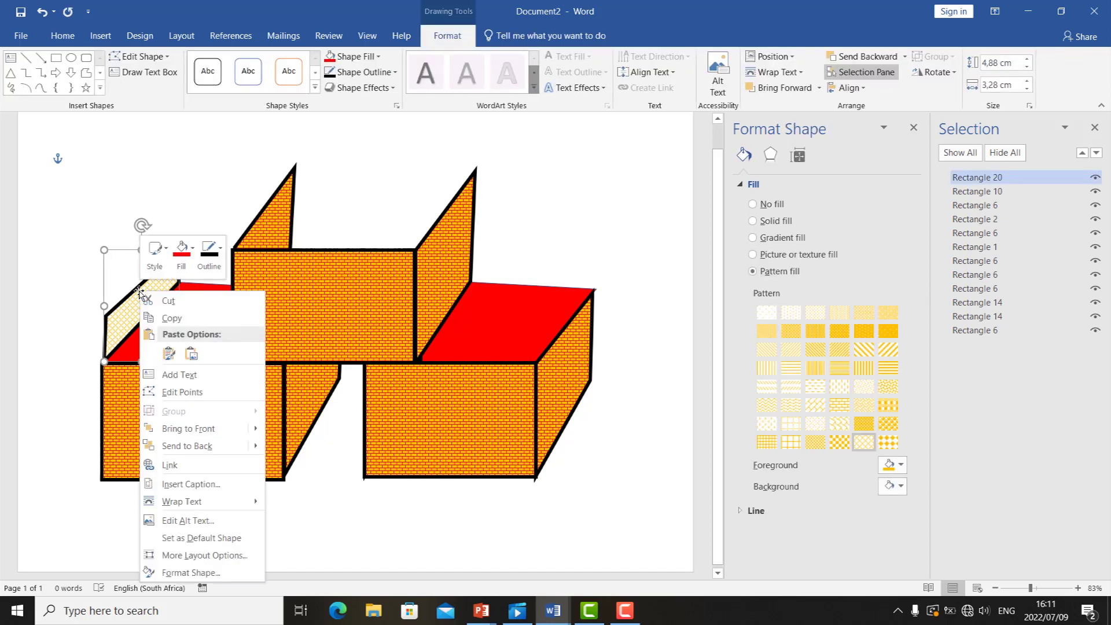
{"action": "left_click", "coordinate": [69, 103]}
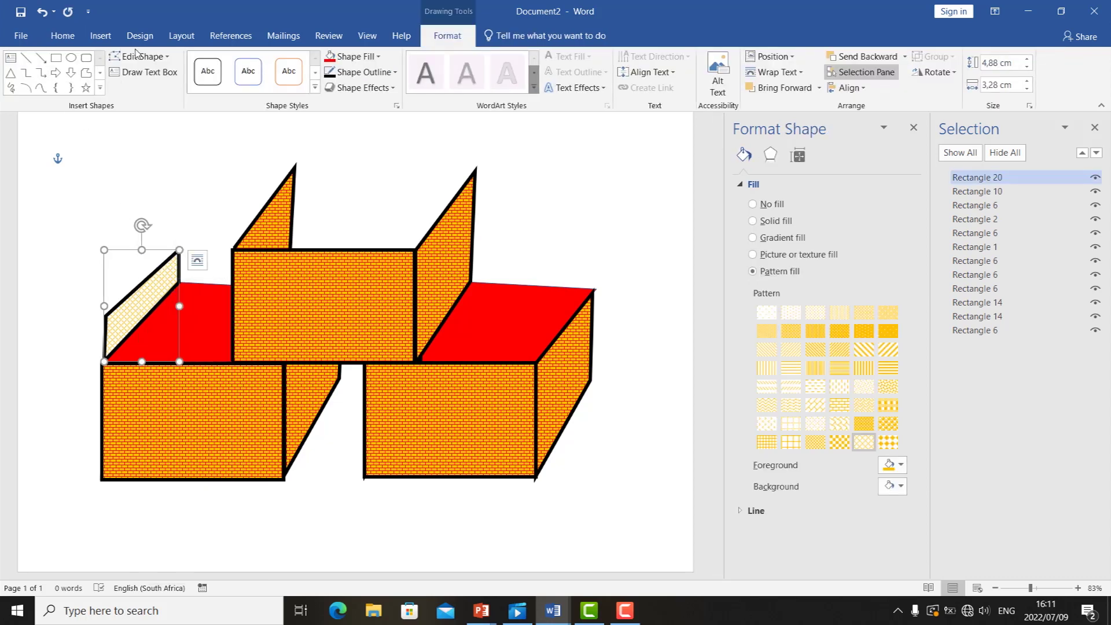
{"action": "left_click", "coordinate": [61, 35]}
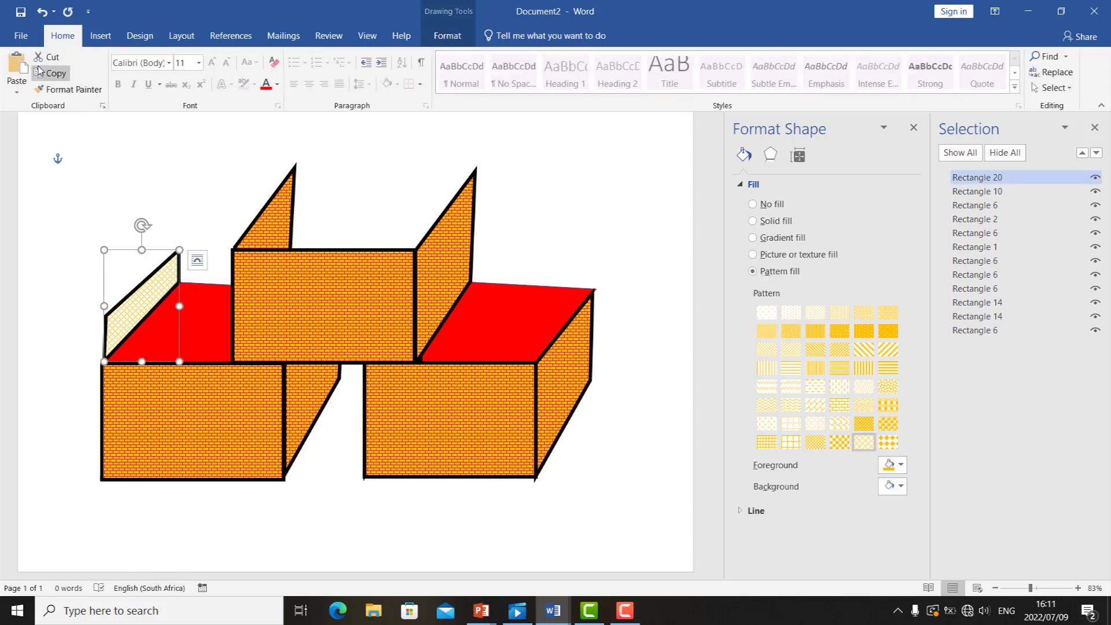
{"action": "left_click", "coordinate": [18, 84]}
{"action": "left_click", "coordinate": [12, 124]}
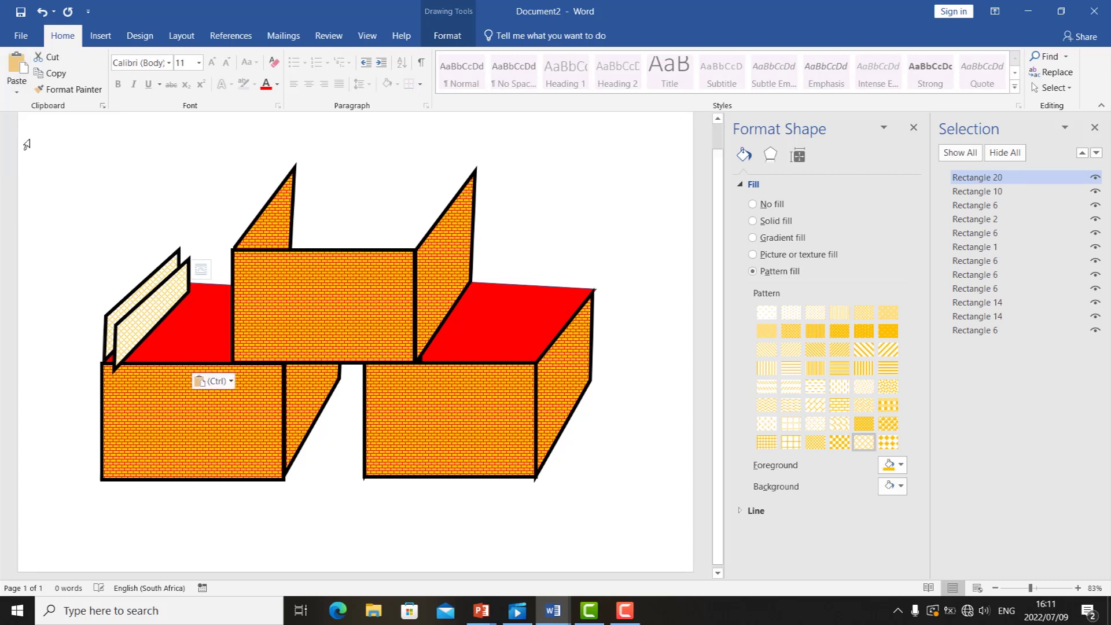
{"action": "left_click_drag", "start_coordinate": [143, 304], "coordinate": [554, 305]}
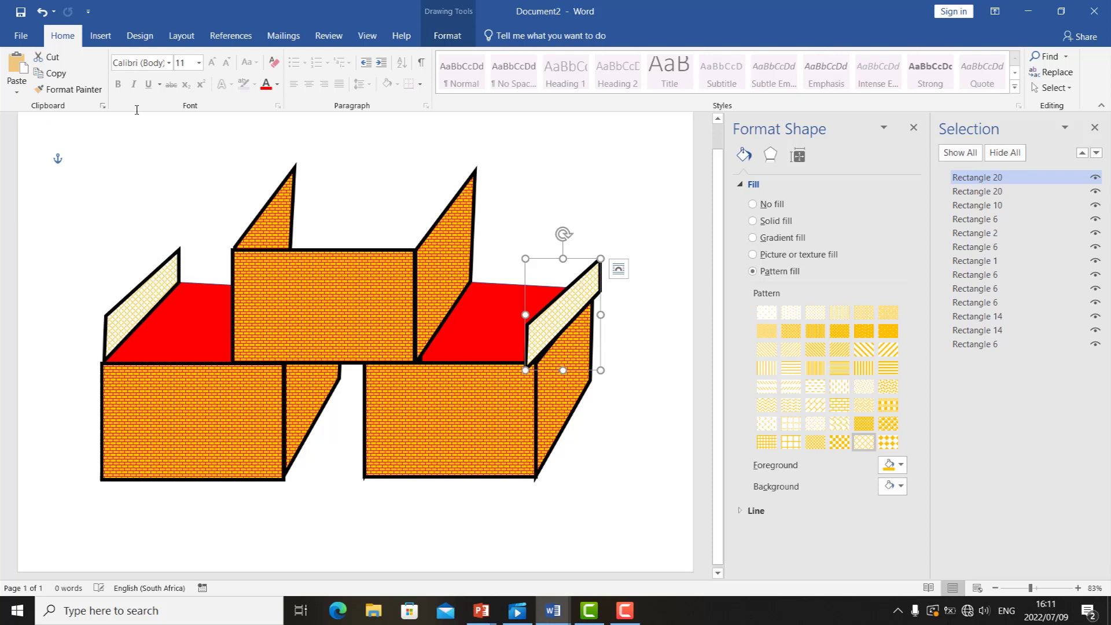
Paste another copy of the slanted parapet and place it above the right roof, beside the upper storey's right slanted wall.
{"action": "left_click", "coordinate": [44, 73]}
{"action": "left_click", "coordinate": [16, 87]}
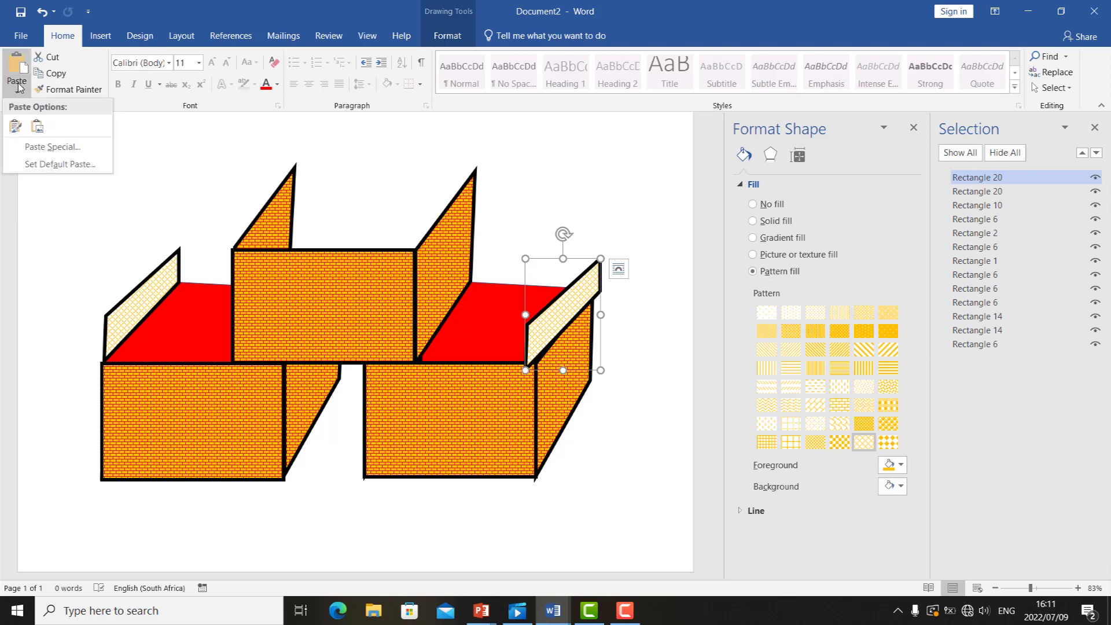
{"action": "left_click", "coordinate": [17, 127]}
{"action": "left_click", "coordinate": [16, 127]}
{"action": "left_click_drag", "start_coordinate": [562, 345], "coordinate": [521, 249]}
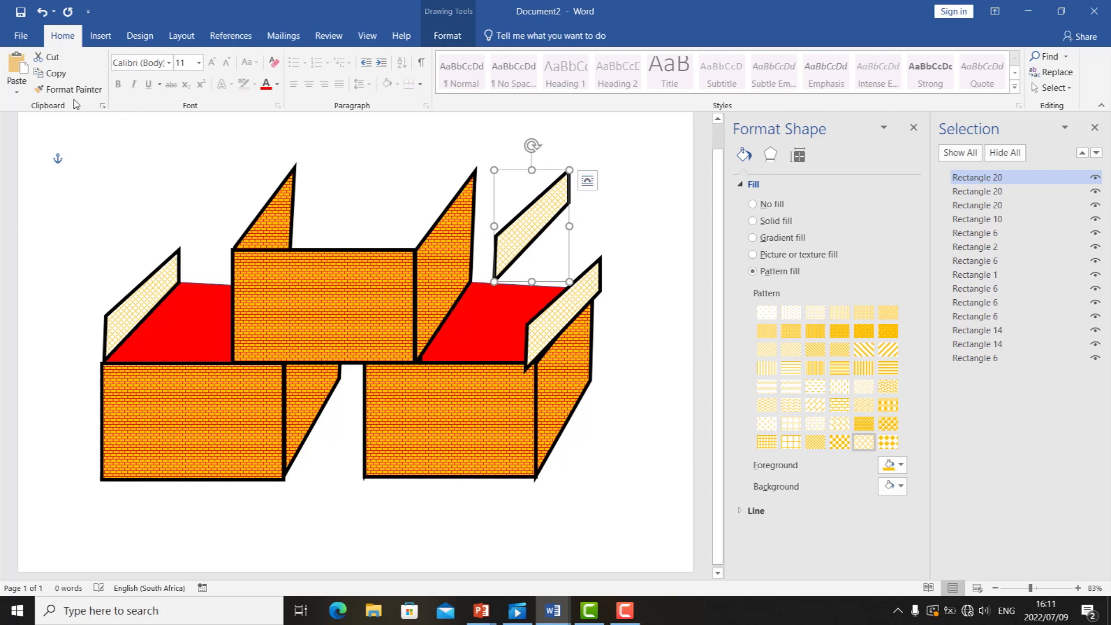
Paste one more slanted parapet copy and move it over the original parapet on the left roof.
{"action": "left_click", "coordinate": [16, 87]}
{"action": "left_click", "coordinate": [16, 127]}
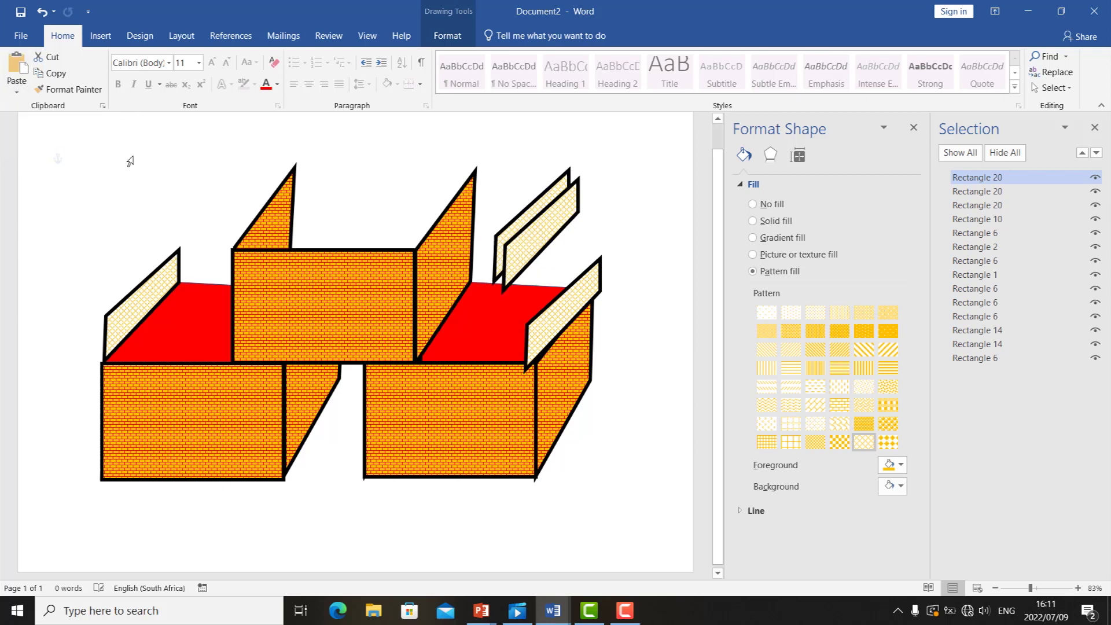
{"action": "left_click_drag", "start_coordinate": [501, 251], "coordinate": [126, 327]}
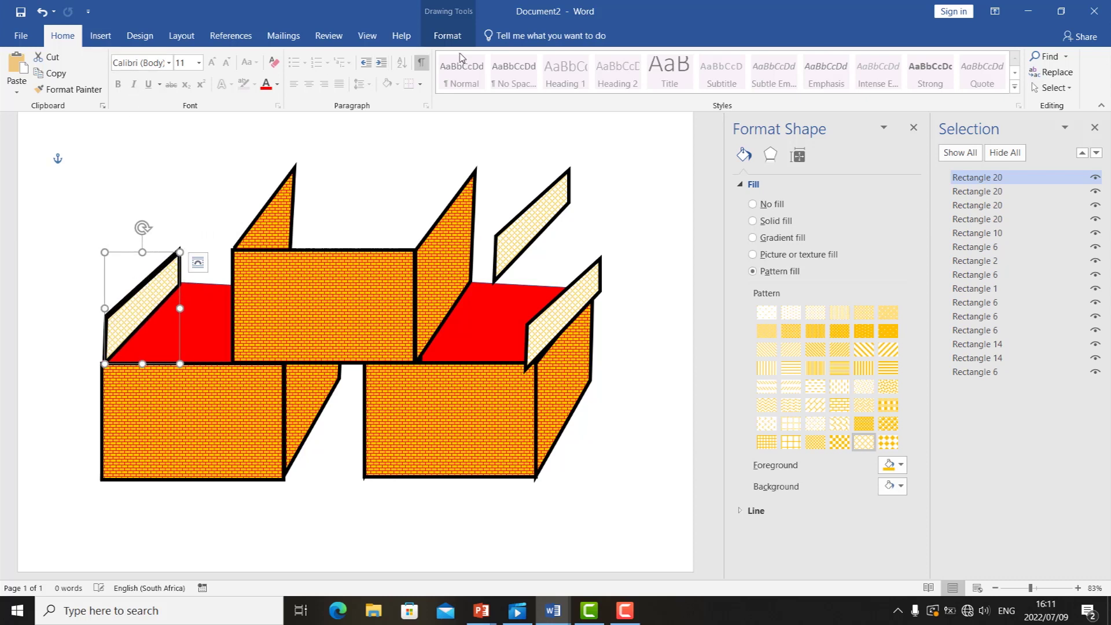
Edit the overlaid copy's points into a front parapet about 1.37 cm high and 5.61 cm wide, reaching the upper storey.
{"action": "left_click", "coordinate": [447, 35]}
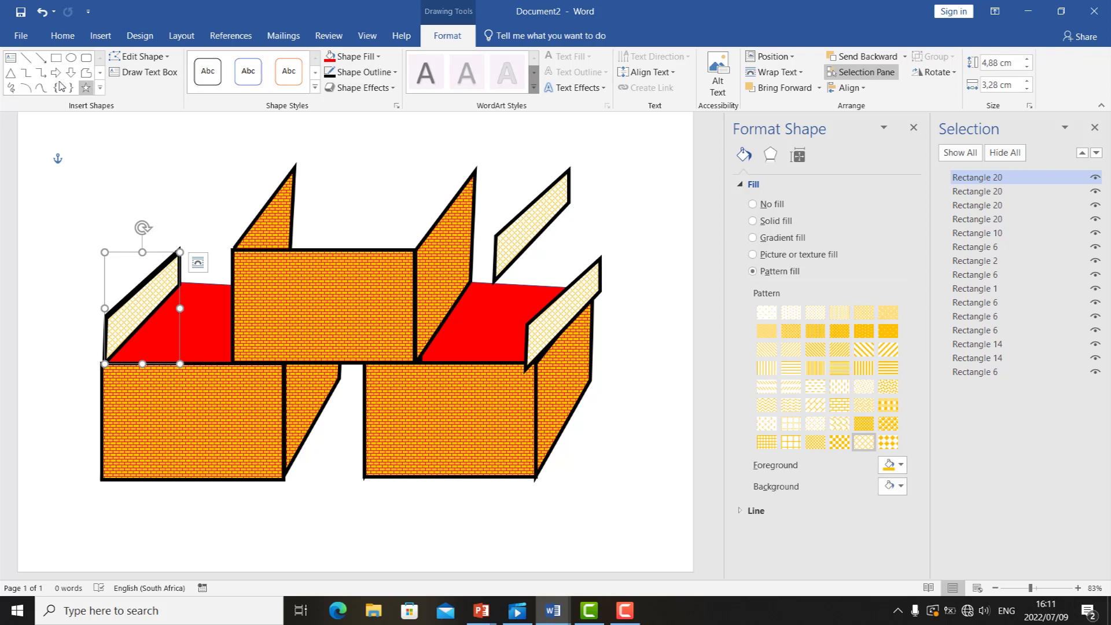
{"action": "left_click", "coordinate": [144, 56]}
{"action": "left_click", "coordinate": [144, 90]}
{"action": "left_click_drag", "start_coordinate": [181, 285], "coordinate": [225, 315]}
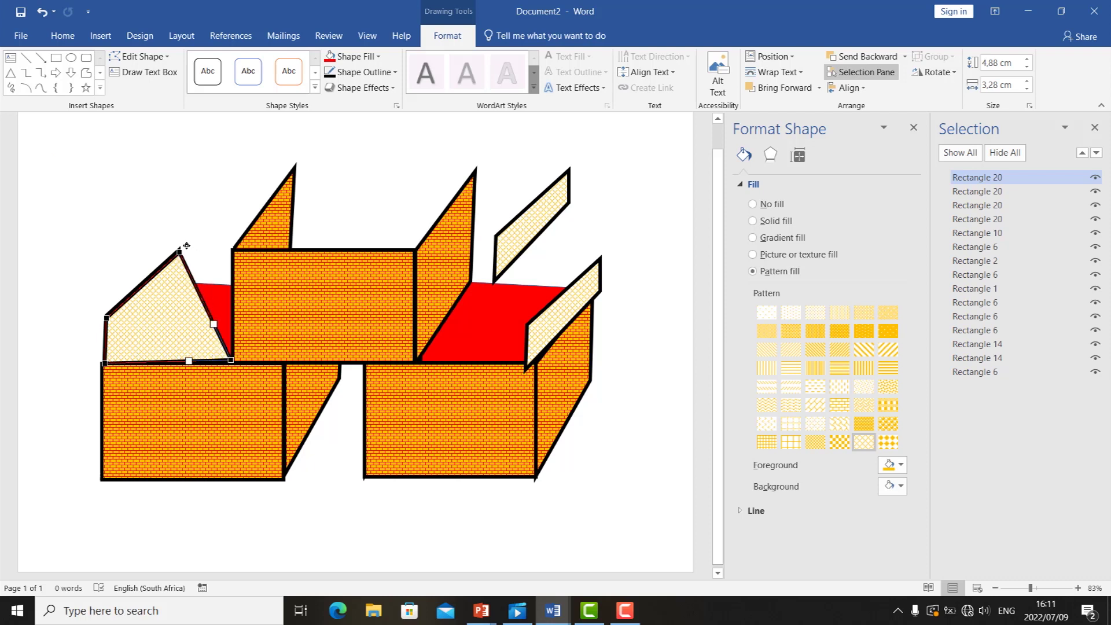
{"action": "left_click_drag", "start_coordinate": [189, 359], "coordinate": [233, 316]}
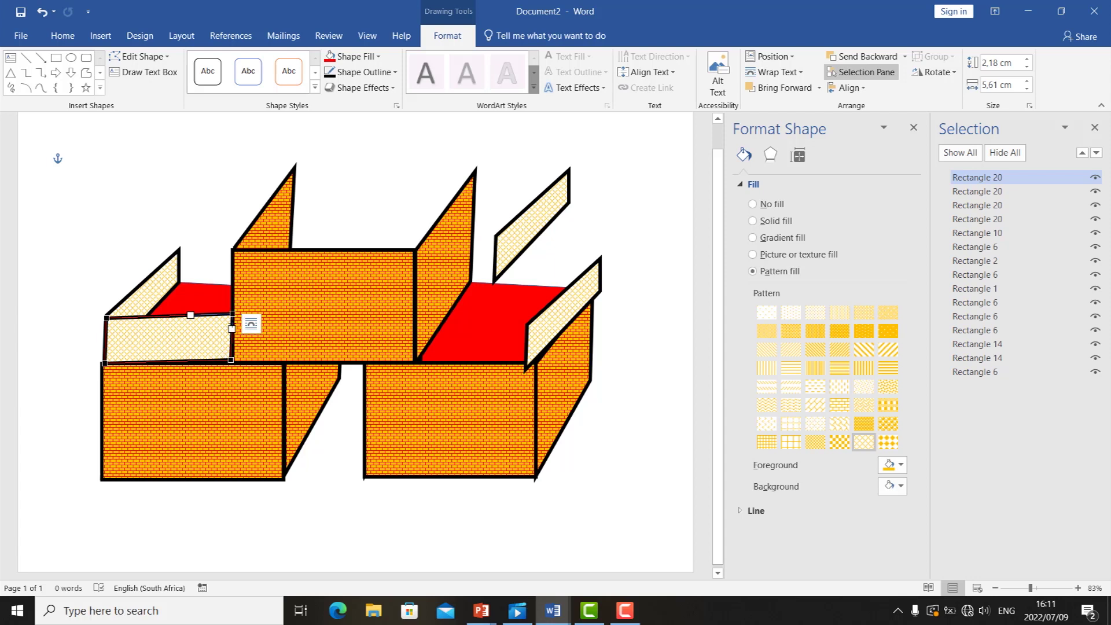
{"action": "left_click", "coordinate": [230, 360]}
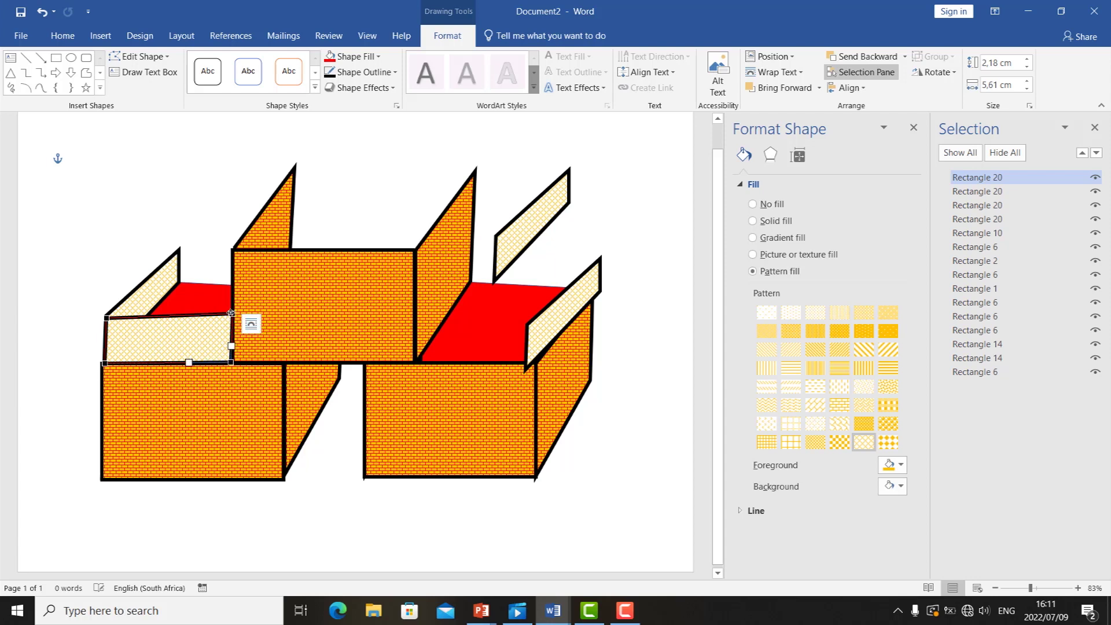
{"action": "left_click_drag", "start_coordinate": [231, 314], "coordinate": [232, 331]}
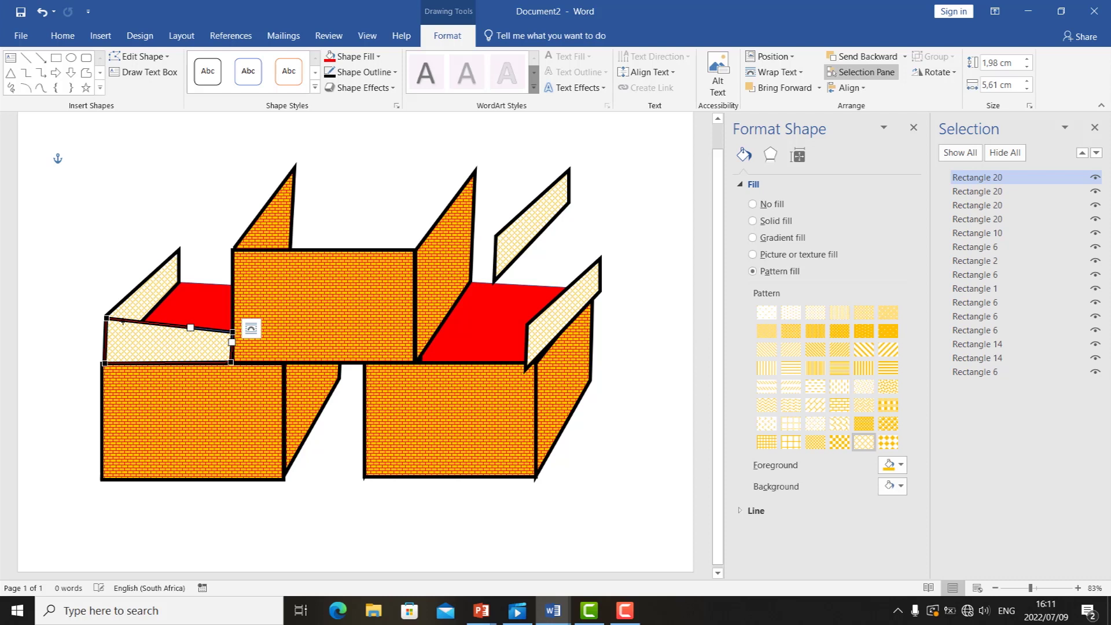
{"action": "left_click_drag", "start_coordinate": [105, 317], "coordinate": [106, 331]}
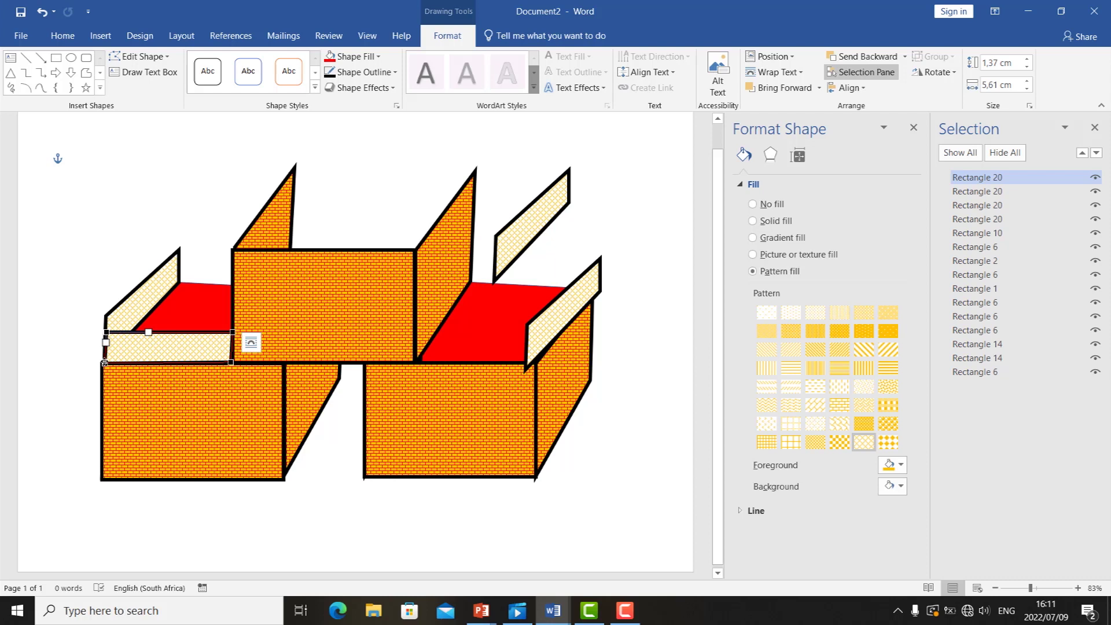
{"action": "left_click", "coordinate": [259, 145]}
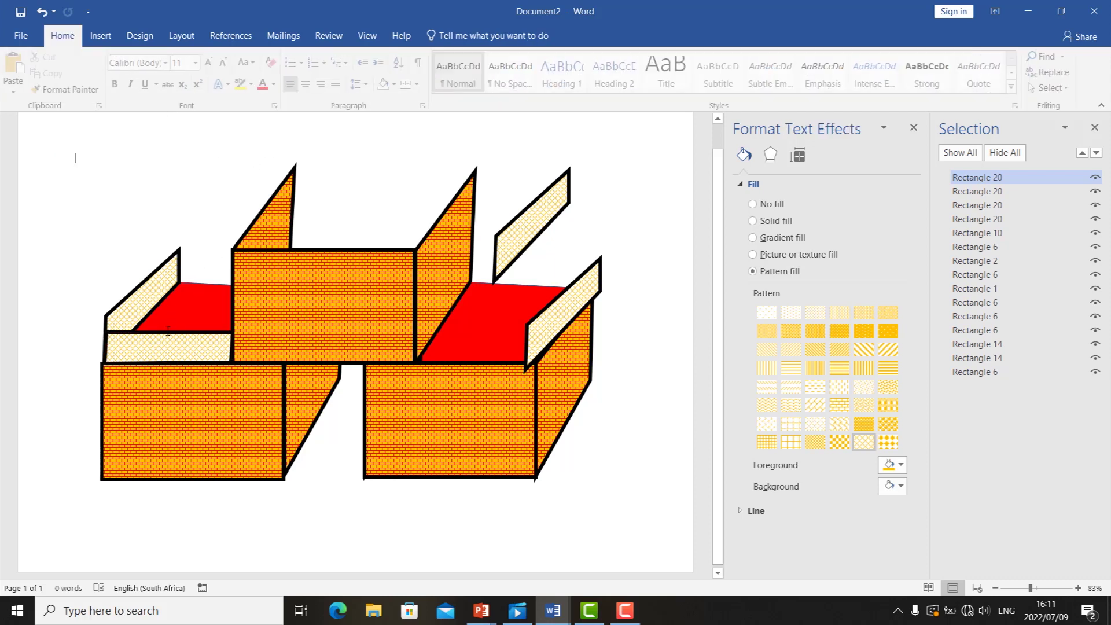
Duplicate the left block's front parapet and move the copy up to the left roof's back edge, overlapping the upper storey.
{"action": "left_click", "coordinate": [162, 348]}
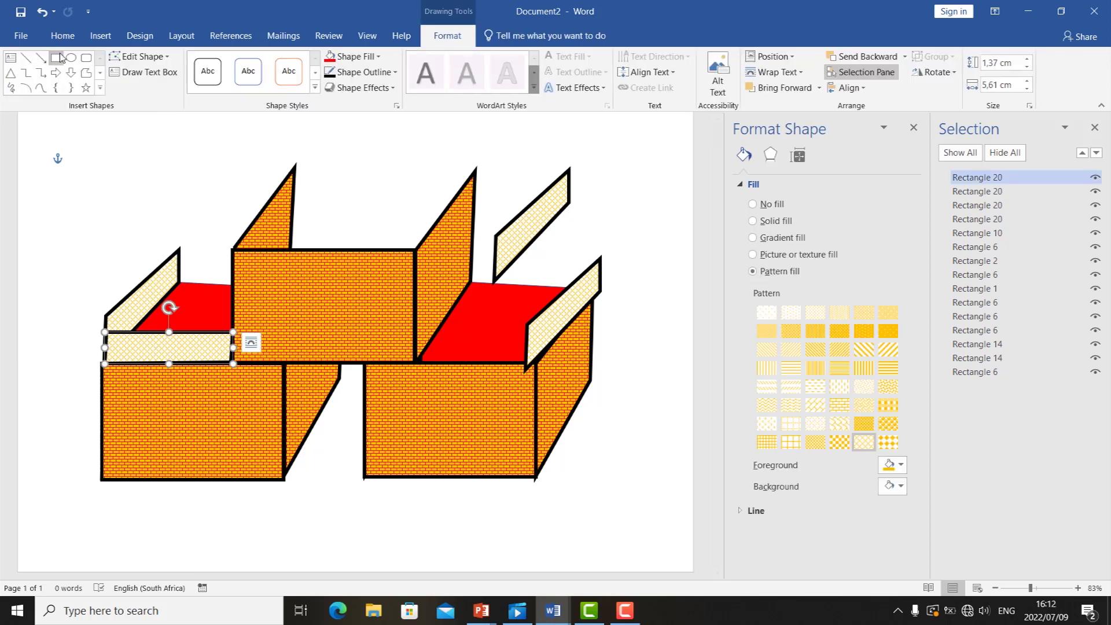
{"action": "left_click", "coordinate": [62, 36]}
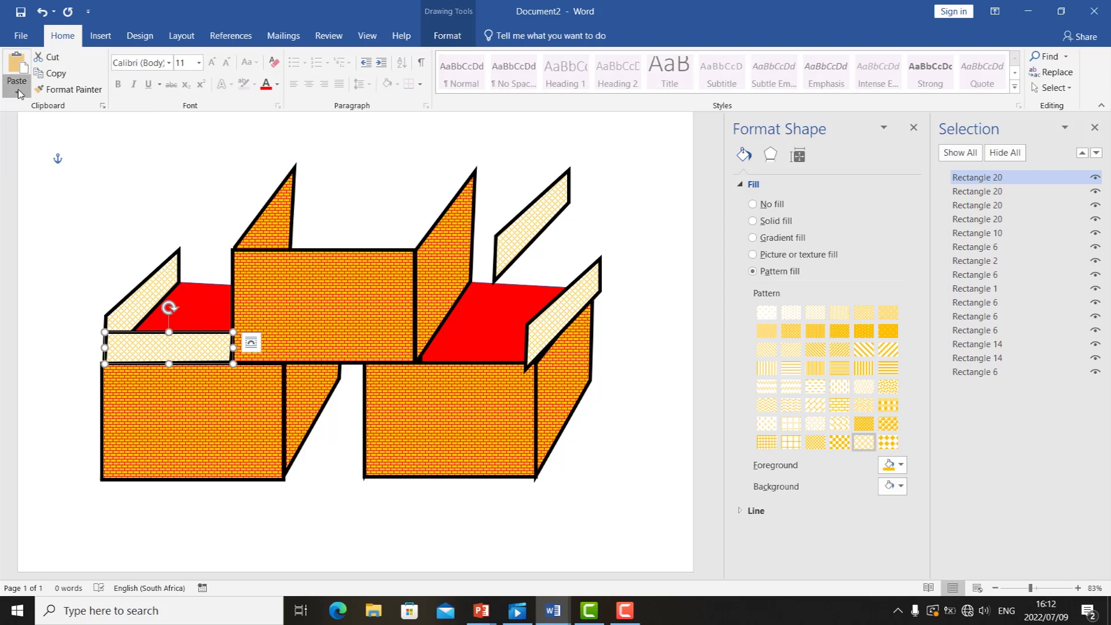
{"action": "left_click", "coordinate": [20, 91]}
{"action": "left_click", "coordinate": [19, 132]}
{"action": "left_click_drag", "start_coordinate": [159, 347], "coordinate": [186, 263]}
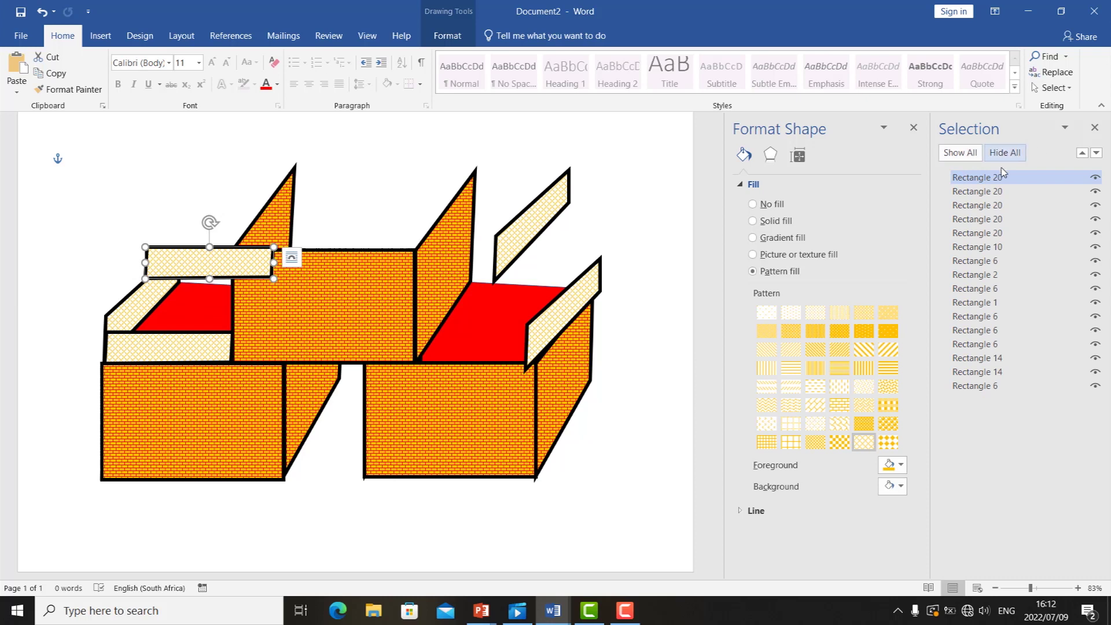
Send the back parapet copy behind all other shapes and shift it to line up with the left roof's back edge.
{"action": "left_click_drag", "start_coordinate": [983, 178], "coordinate": [986, 395]}
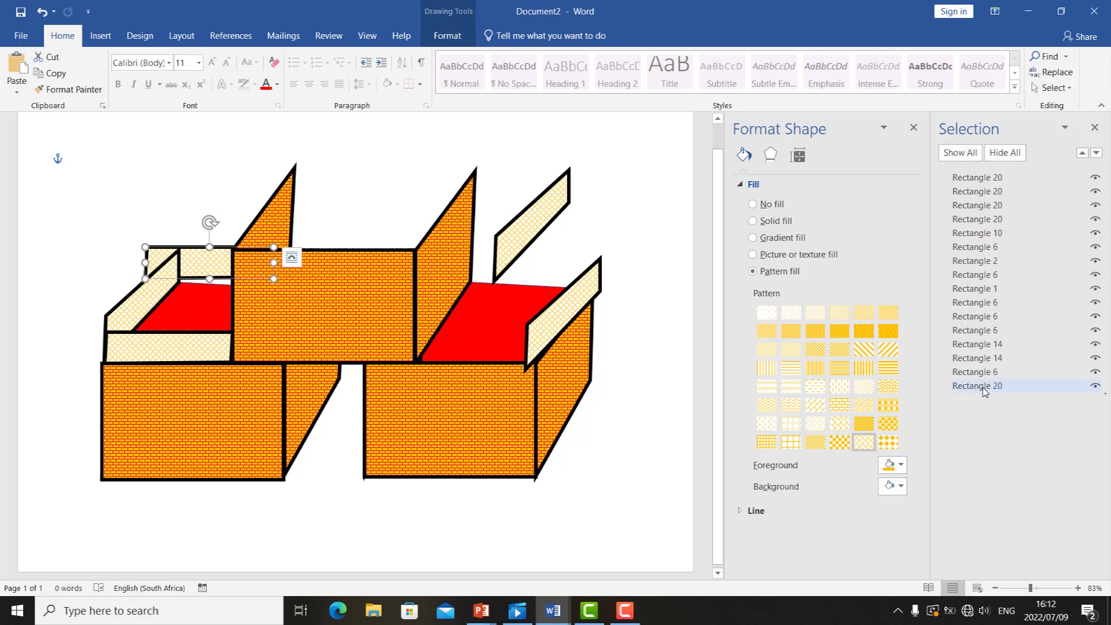
{"action": "left_click_drag", "start_coordinate": [206, 262], "coordinate": [232, 261]}
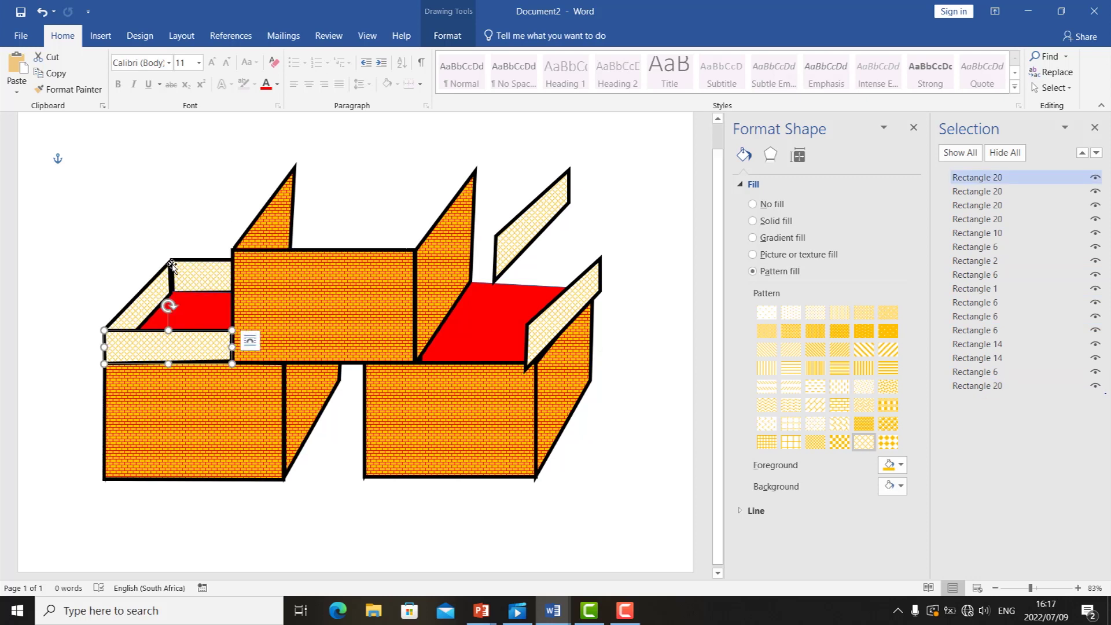
Stretch the front and back parapets across to the right block's outer edge and delete the spare slanted parapet above the right roof.
{"action": "left_click_drag", "start_coordinate": [232, 347], "coordinate": [539, 347]}
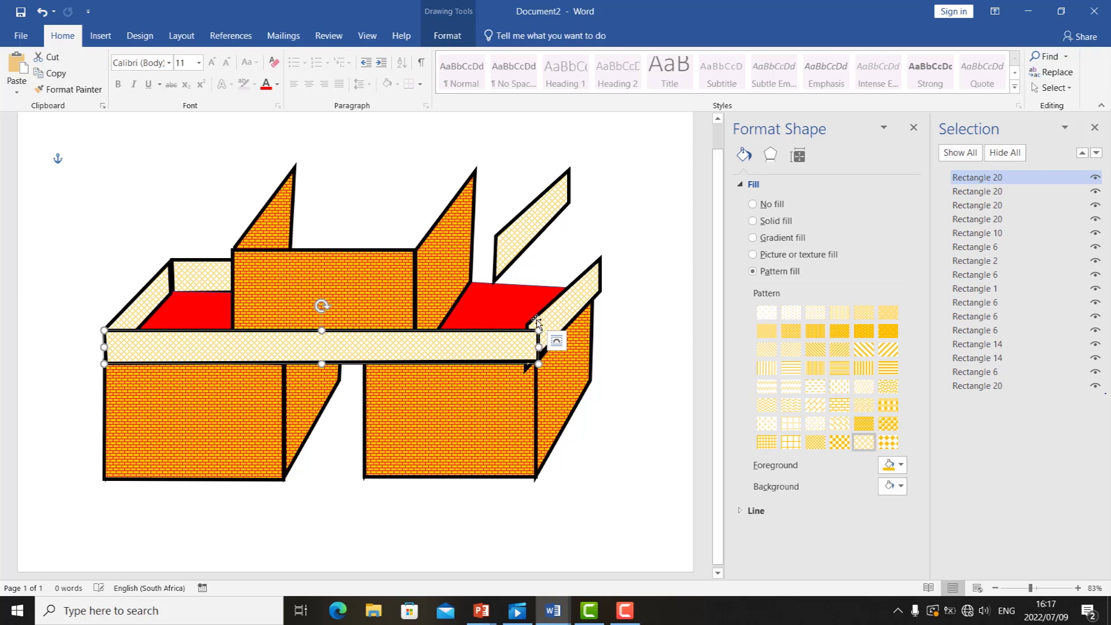
{"action": "left_click", "coordinate": [301, 136]}
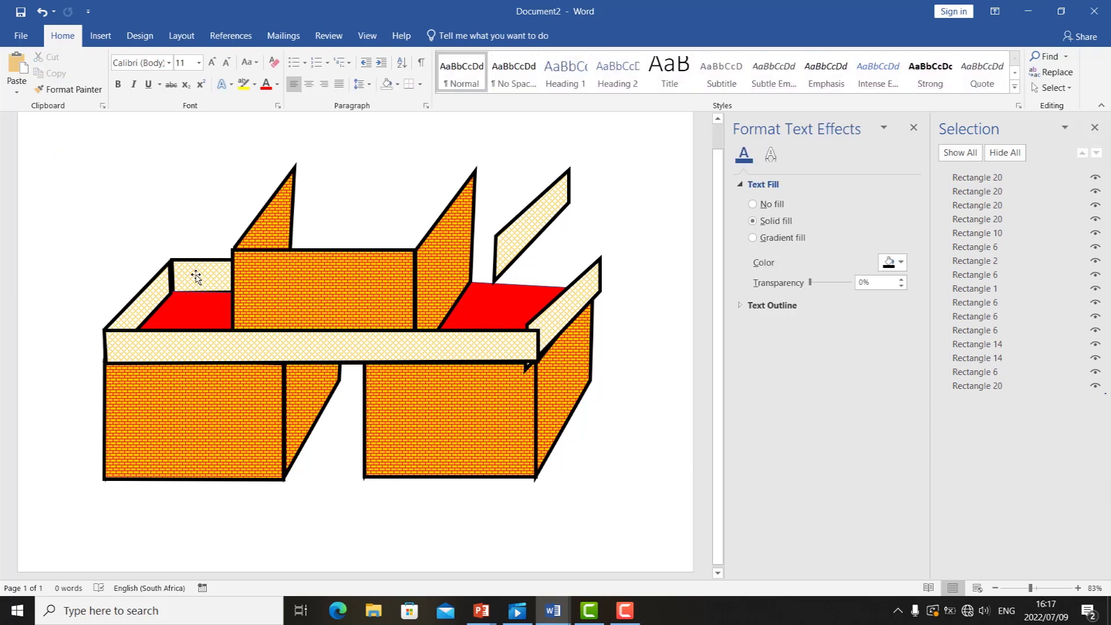
{"action": "left_click", "coordinate": [196, 277]}
{"action": "left_click_drag", "start_coordinate": [341, 277], "coordinate": [596, 271]}
{"action": "left_click", "coordinate": [538, 224]}
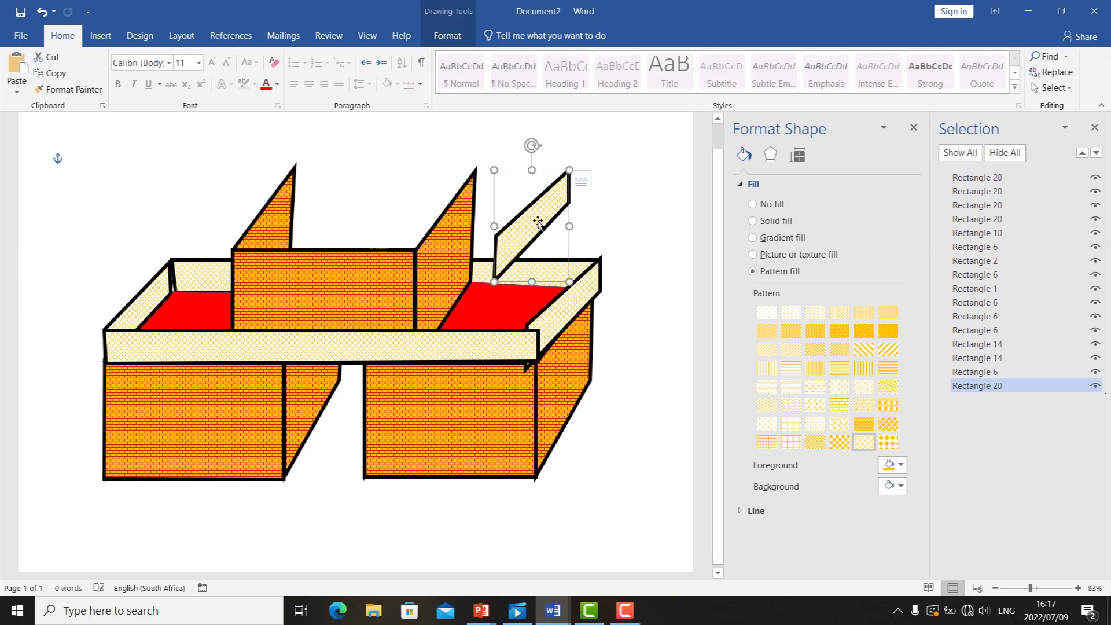
{"action": "key", "text": "Delete"}
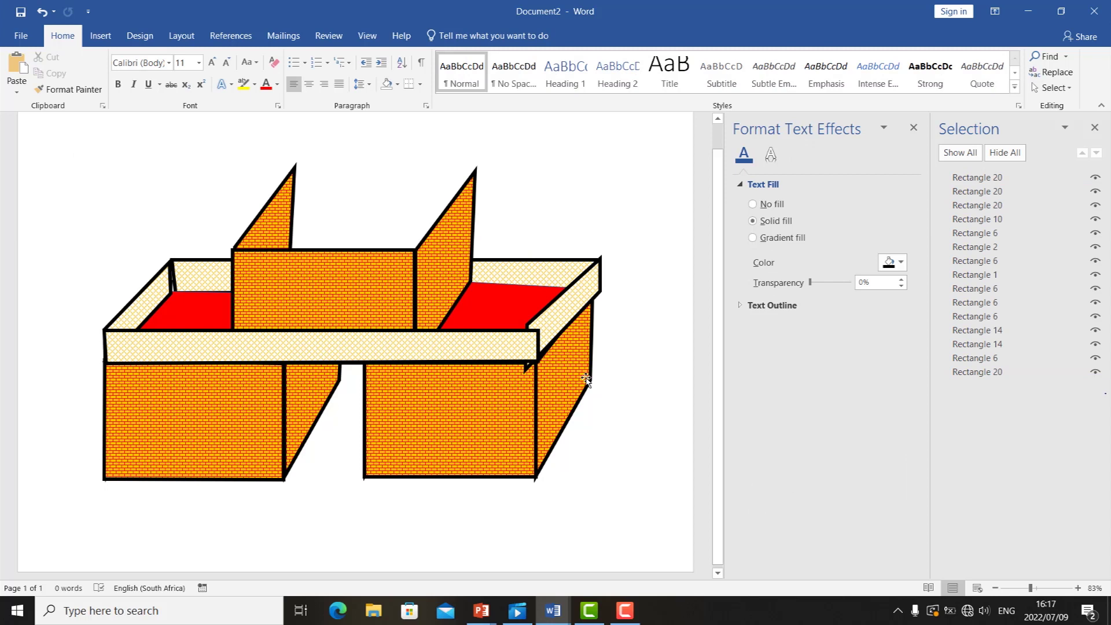
Edit the right slanted parapet's points so its front edge meets the front parapet's end, about 4.65 cm high and 2.77 cm wide.
{"action": "left_click", "coordinate": [560, 325]}
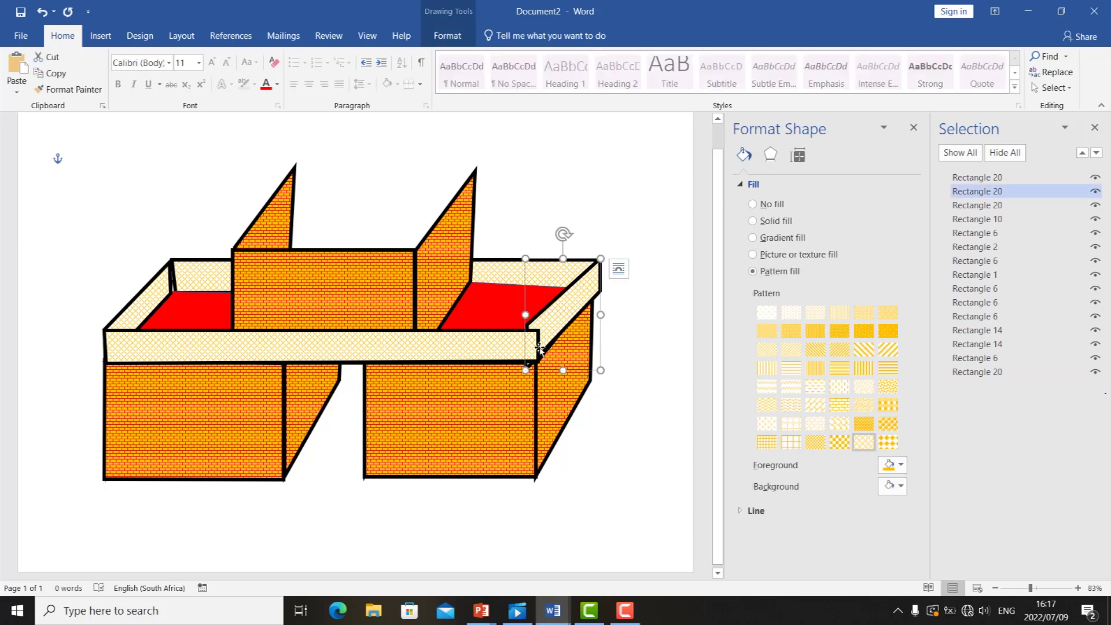
{"action": "left_click", "coordinate": [539, 347]}
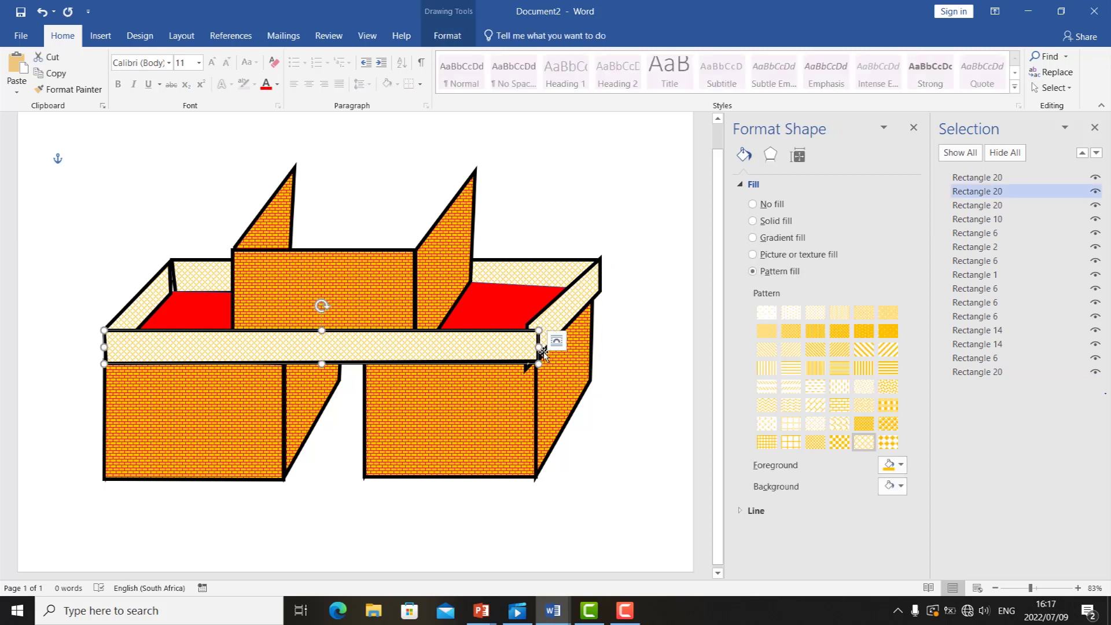
{"action": "left_click", "coordinate": [568, 312]}
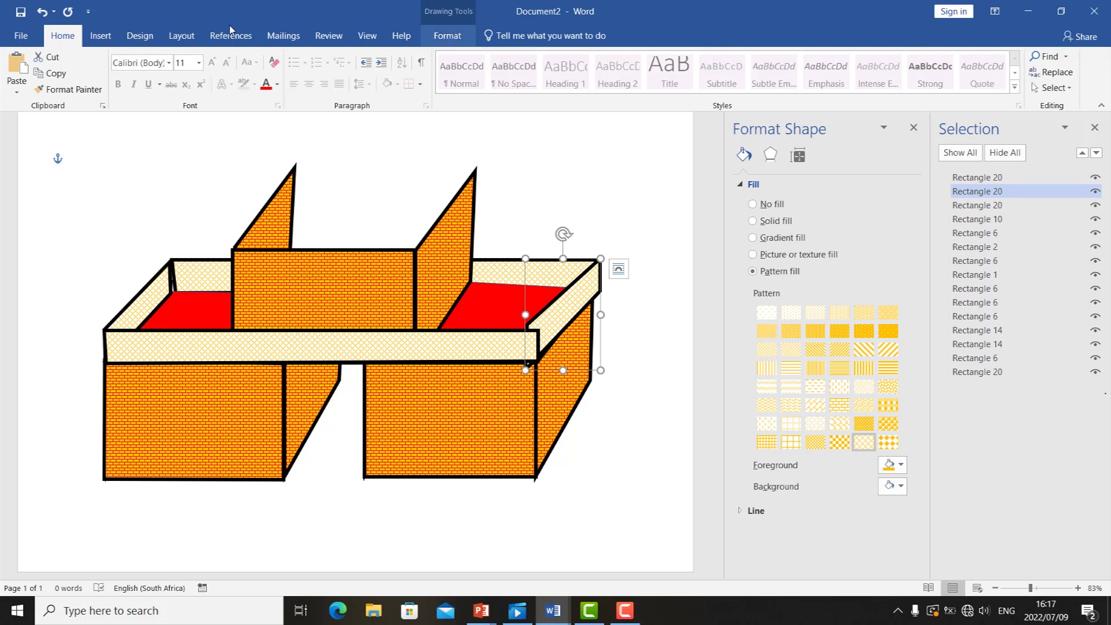
{"action": "left_click", "coordinate": [447, 35]}
{"action": "left_click", "coordinate": [140, 56]}
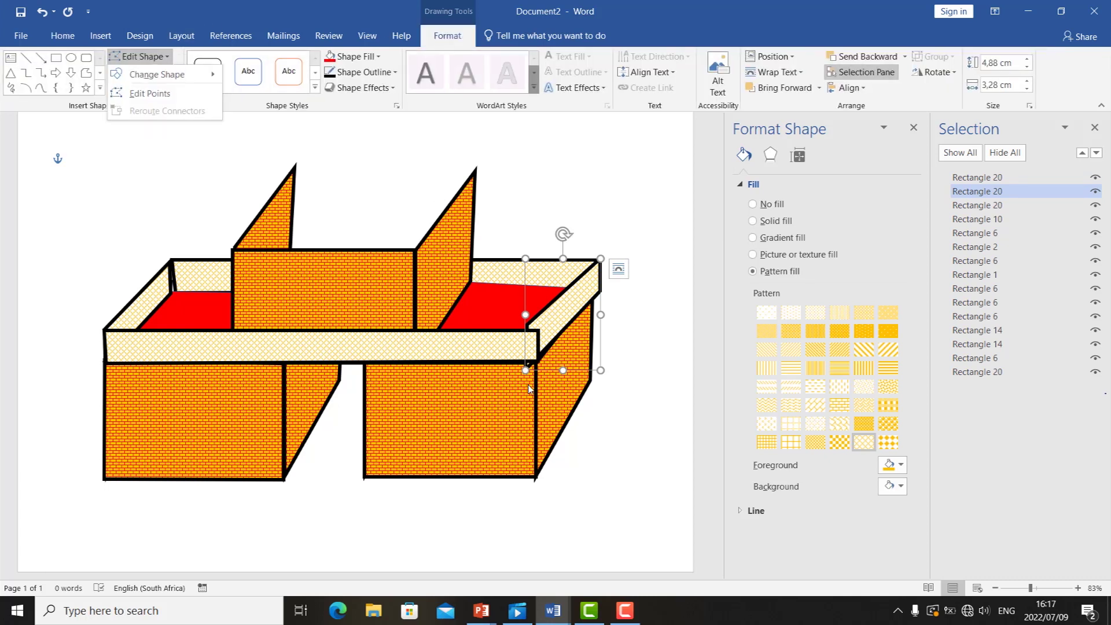
{"action": "left_click", "coordinate": [138, 94]}
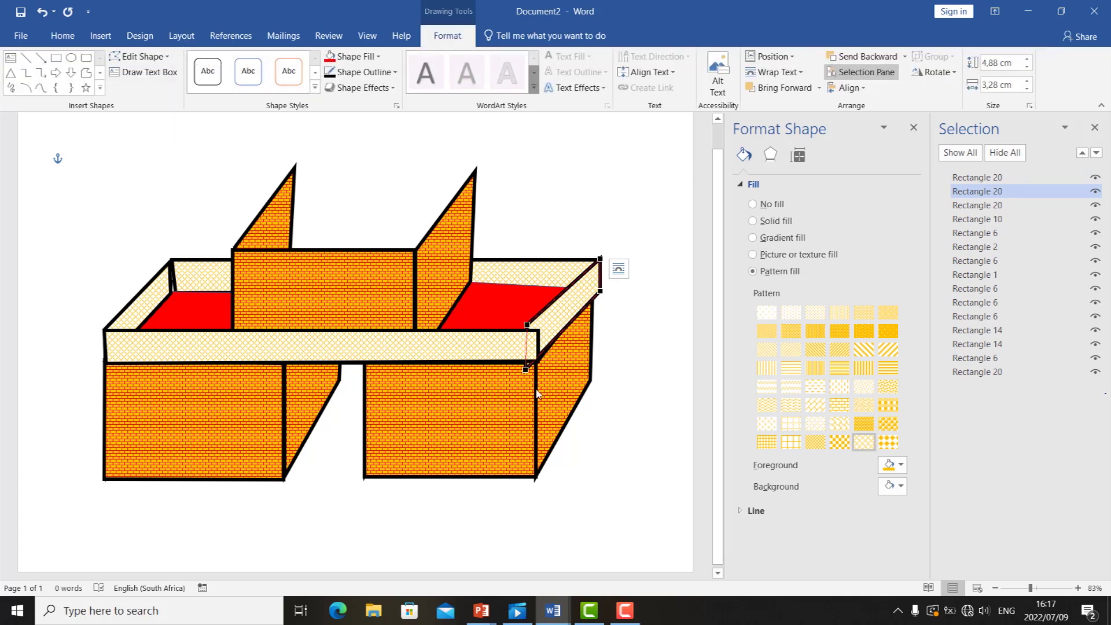
{"action": "left_click", "coordinate": [525, 369]}
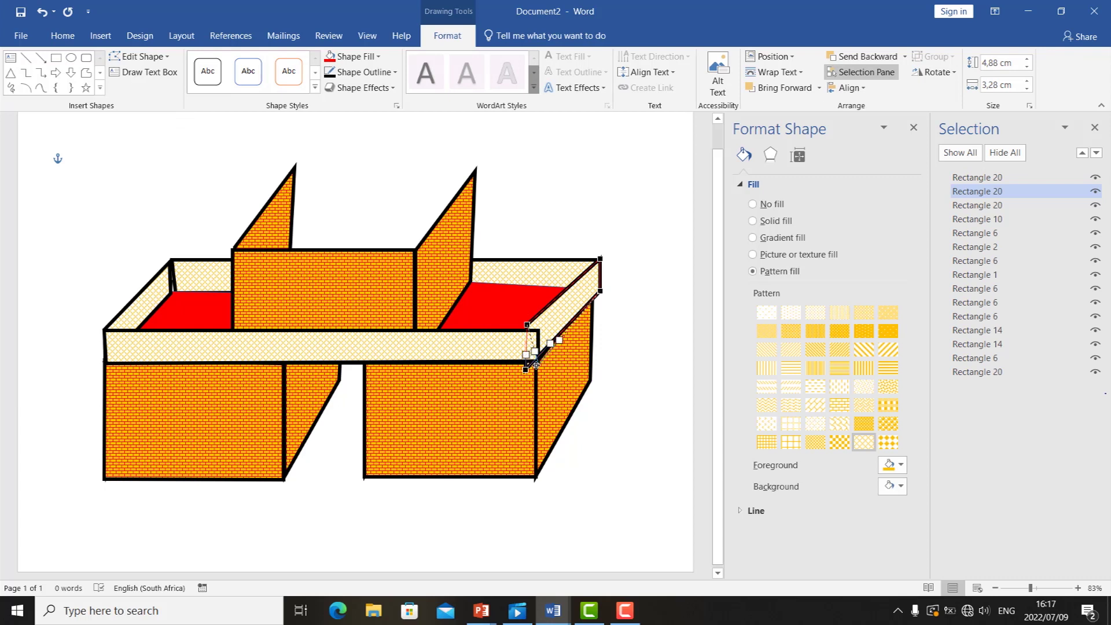
{"action": "left_click_drag", "start_coordinate": [537, 365], "coordinate": [538, 364]}
{"action": "mouse_move", "coordinate": [526, 324]}
{"action": "left_mouse_down"}
{"action": "mouse_move", "coordinate": [555, 302]}
{"action": "mouse_move", "coordinate": [537, 329]}
{"action": "left_mouse_up"}
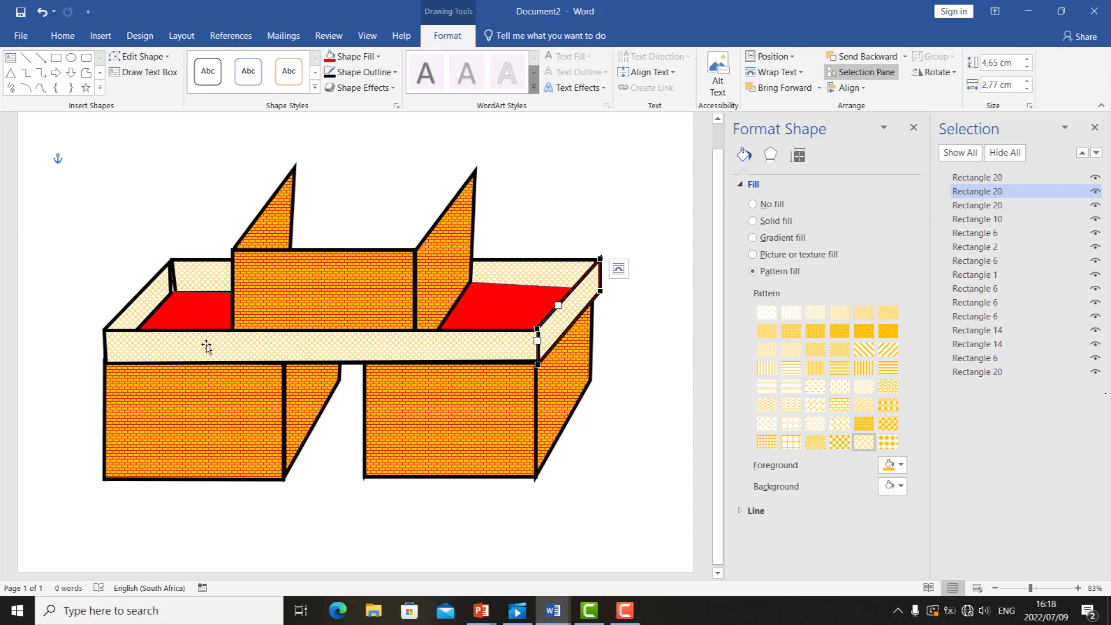
Edit the back parapet's lower-left point to line up with the left slanted parapet's inner corner.
{"action": "left_click", "coordinate": [179, 282]}
{"action": "left_click", "coordinate": [139, 56]}
{"action": "left_click", "coordinate": [133, 92]}
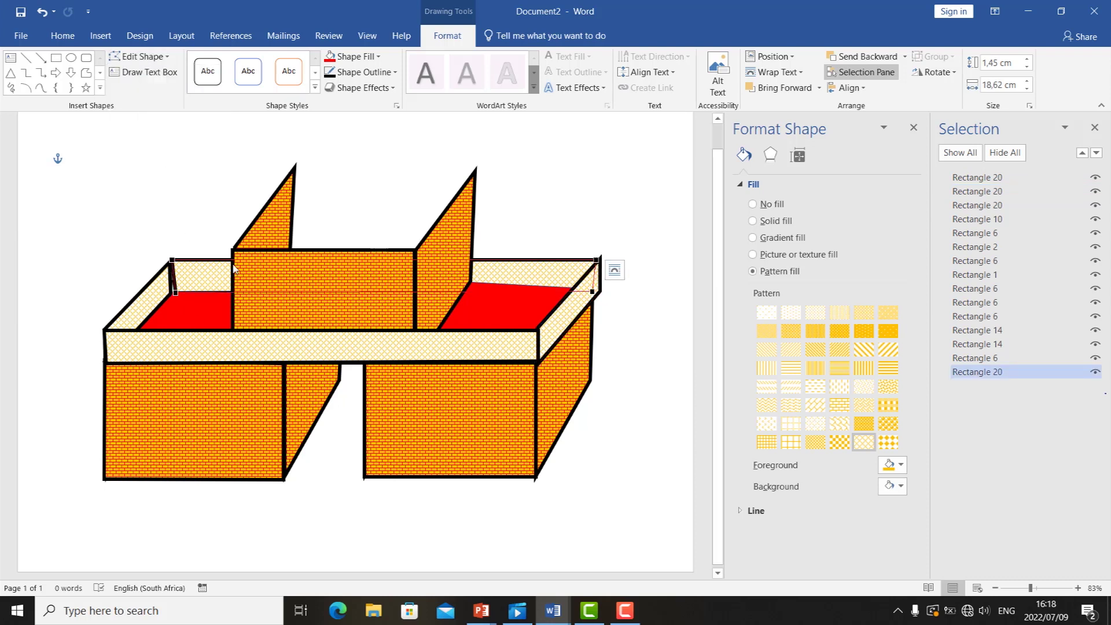
{"action": "left_click", "coordinate": [175, 293]}
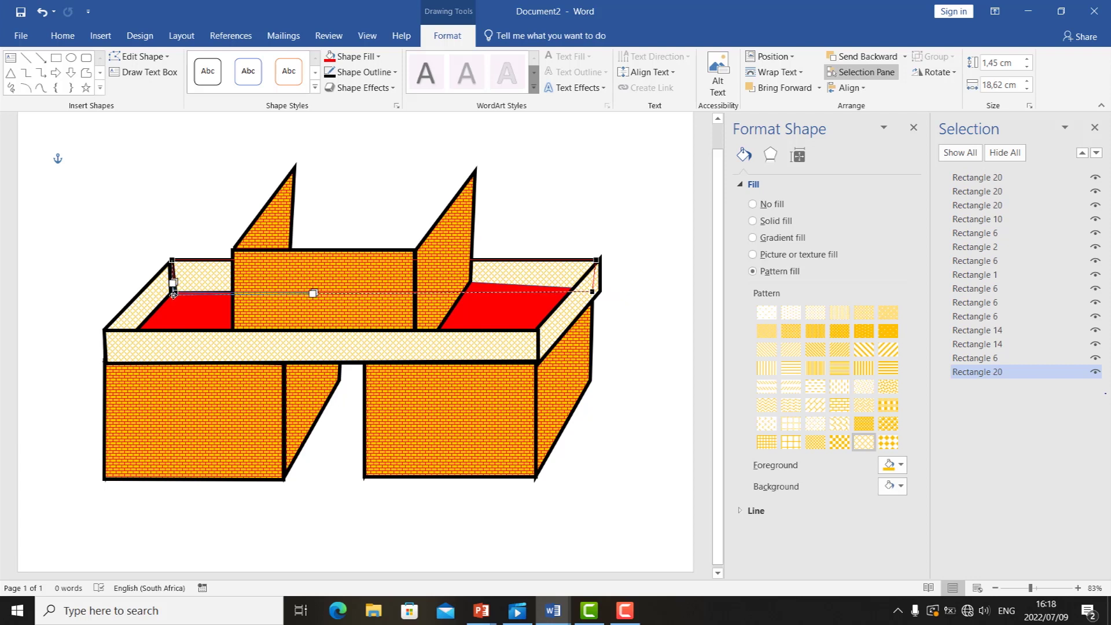
{"action": "left_click", "coordinate": [176, 139]}
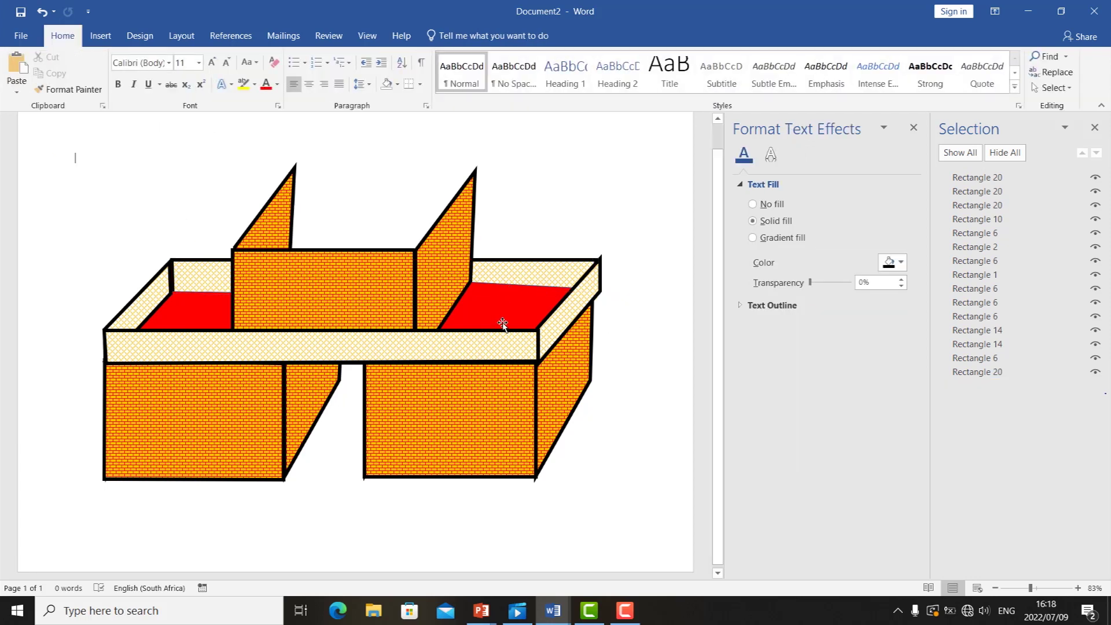
Edit the right red roof's points, lowering its back-left corner to level the back edge, about 3.61 cm high overall.
{"action": "double_click", "coordinate": [485, 309]}
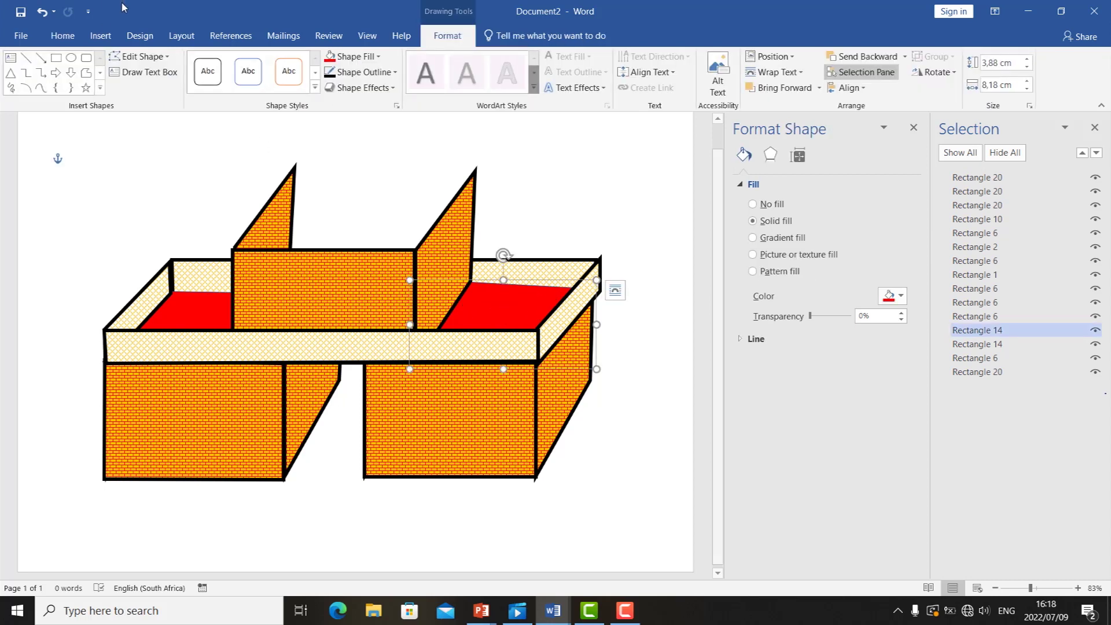
{"action": "left_click", "coordinate": [143, 57]}
{"action": "left_click", "coordinate": [138, 91]}
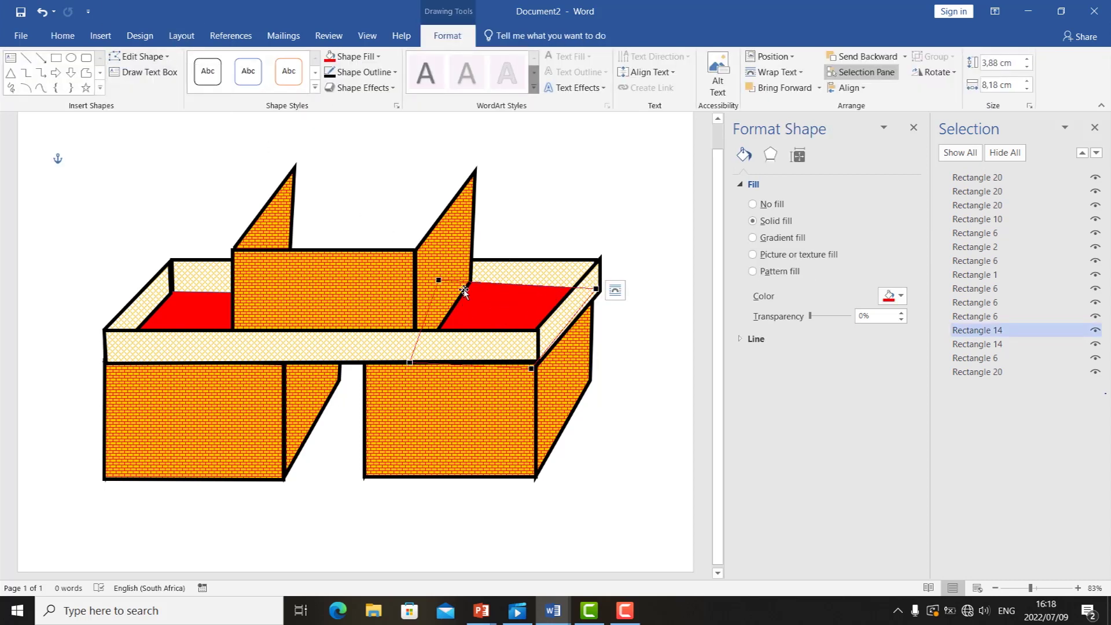
{"action": "left_click_drag", "start_coordinate": [438, 282], "coordinate": [438, 285]}
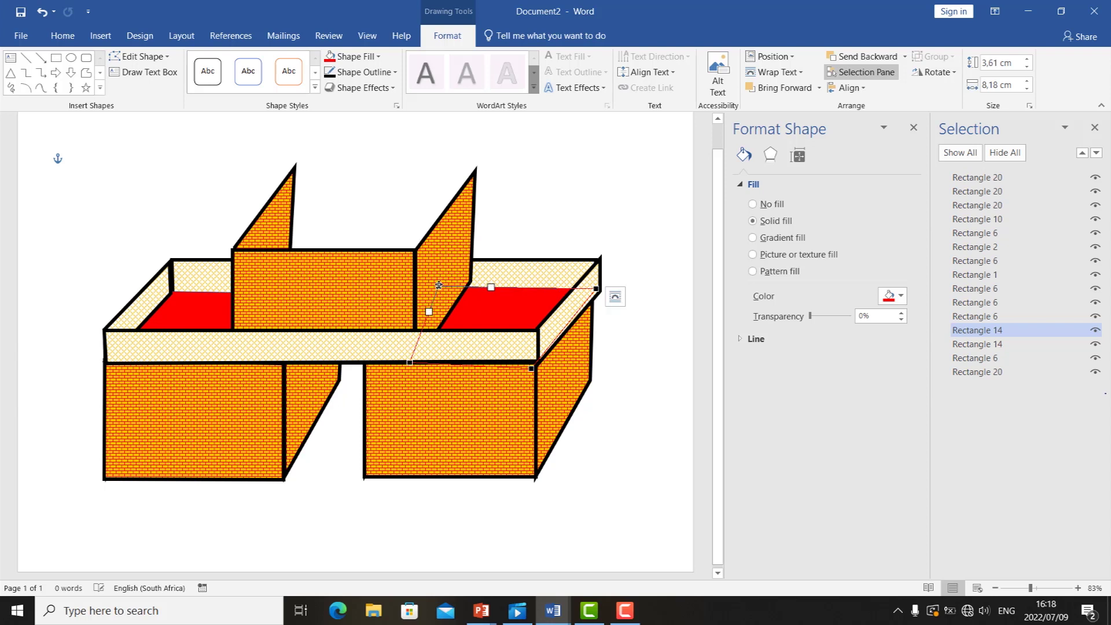
{"action": "left_click", "coordinate": [334, 218]}
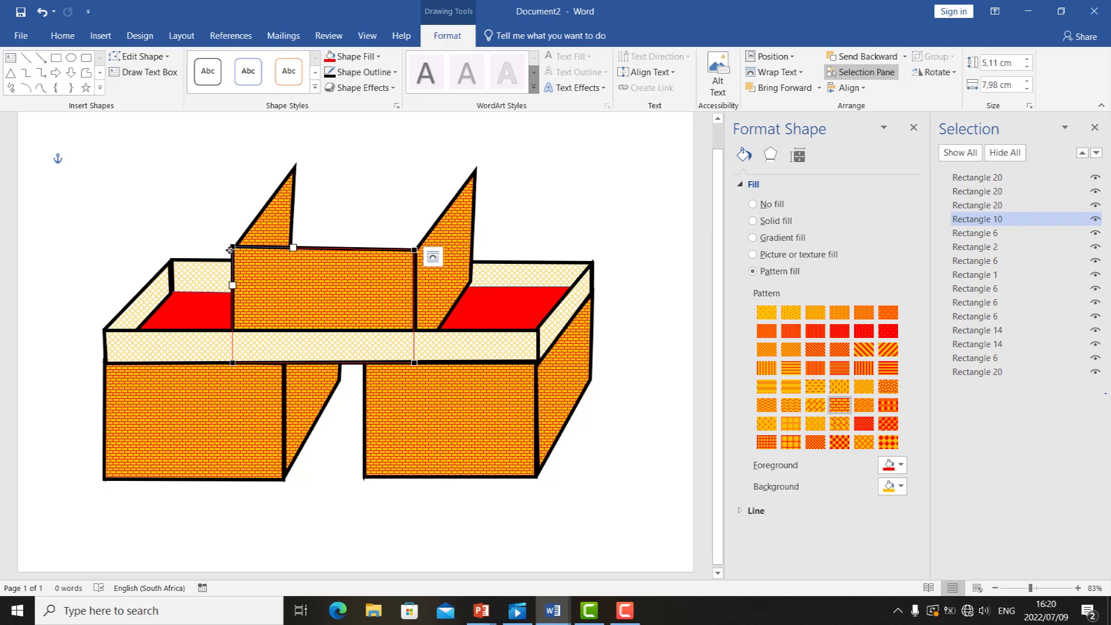
Move the upper-left point of the upper storey's front wall to level its top edge with the left slanted wall's base.
{"action": "left_click_drag", "start_coordinate": [229, 250], "coordinate": [233, 251]}
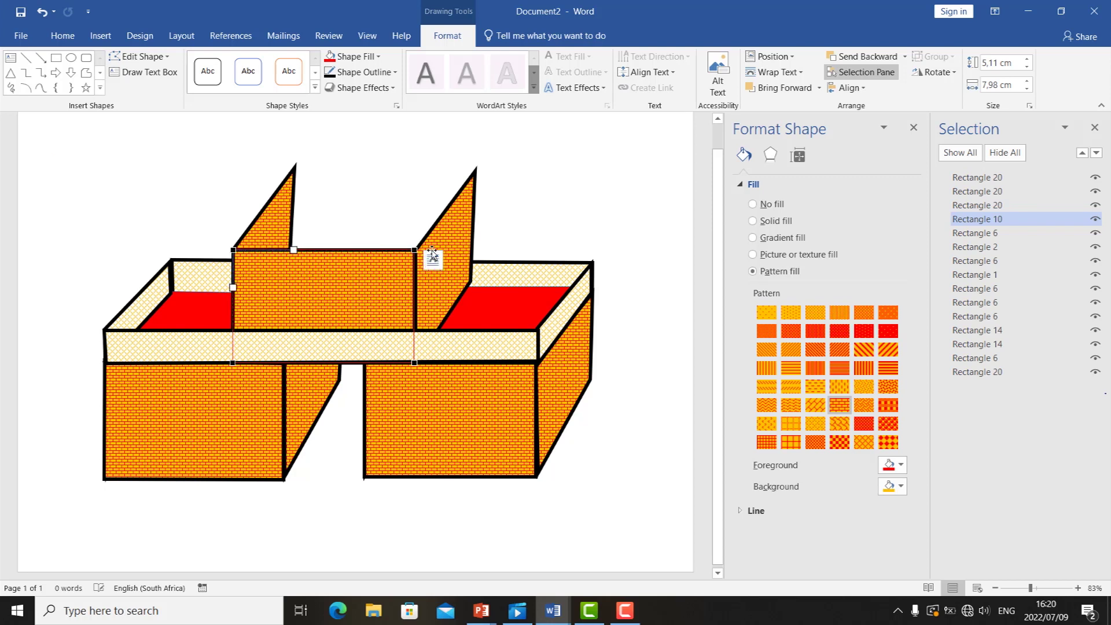
{"action": "left_click", "coordinate": [512, 180]}
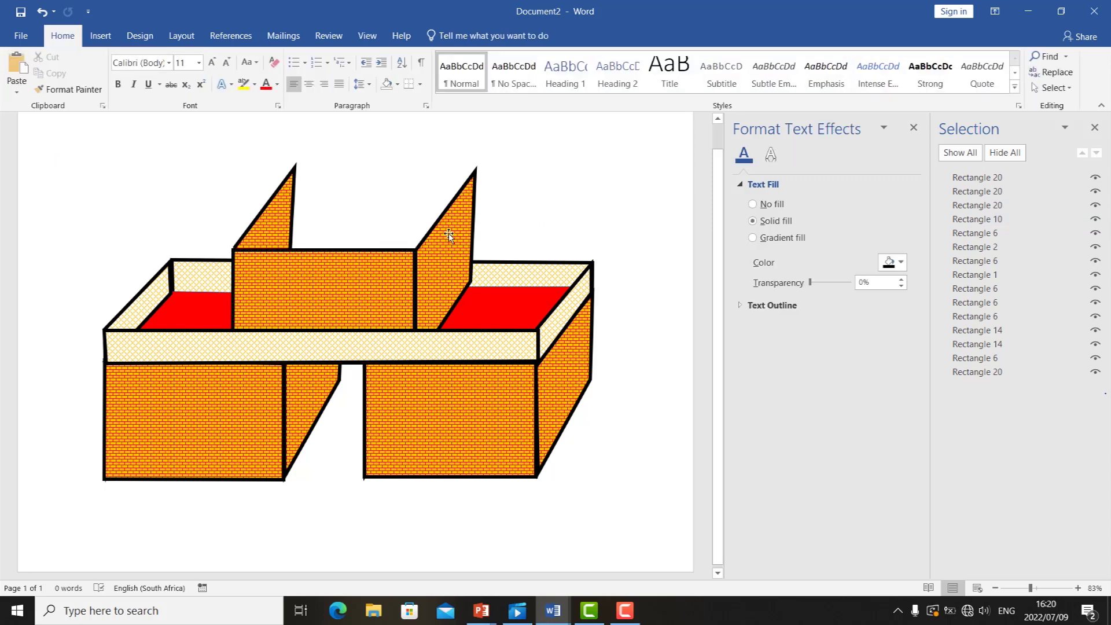
Draw an isosceles triangle about 5.99 cm high and 11.28 cm wide as a gable above the upper storey's front wall.
{"action": "left_click", "coordinate": [100, 35]}
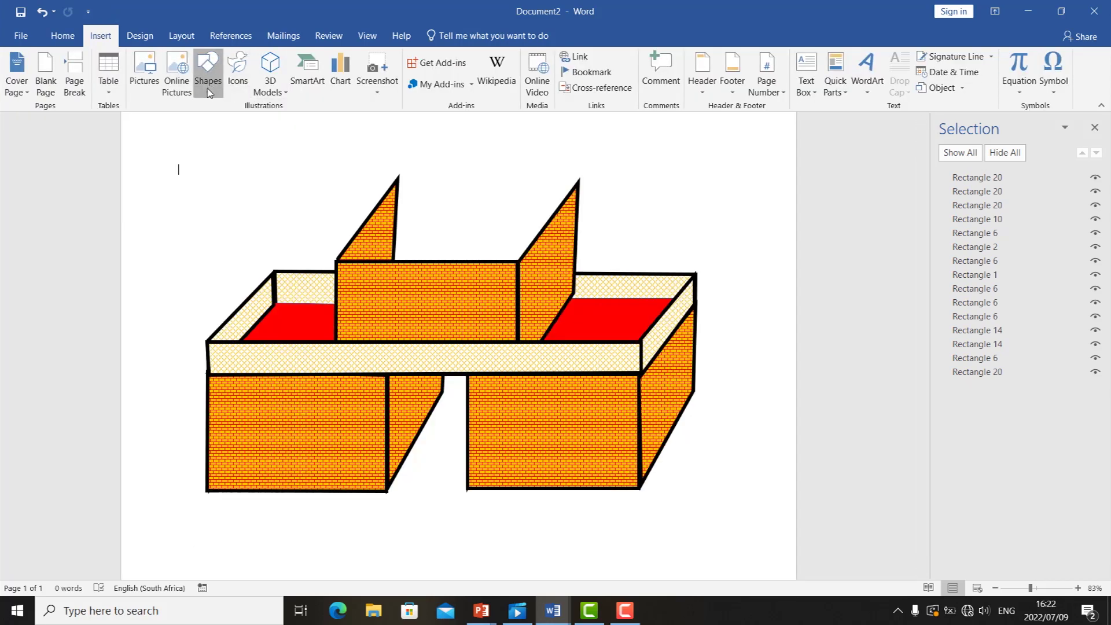
{"action": "left_click", "coordinate": [209, 92]}
{"action": "left_click", "coordinate": [293, 124]}
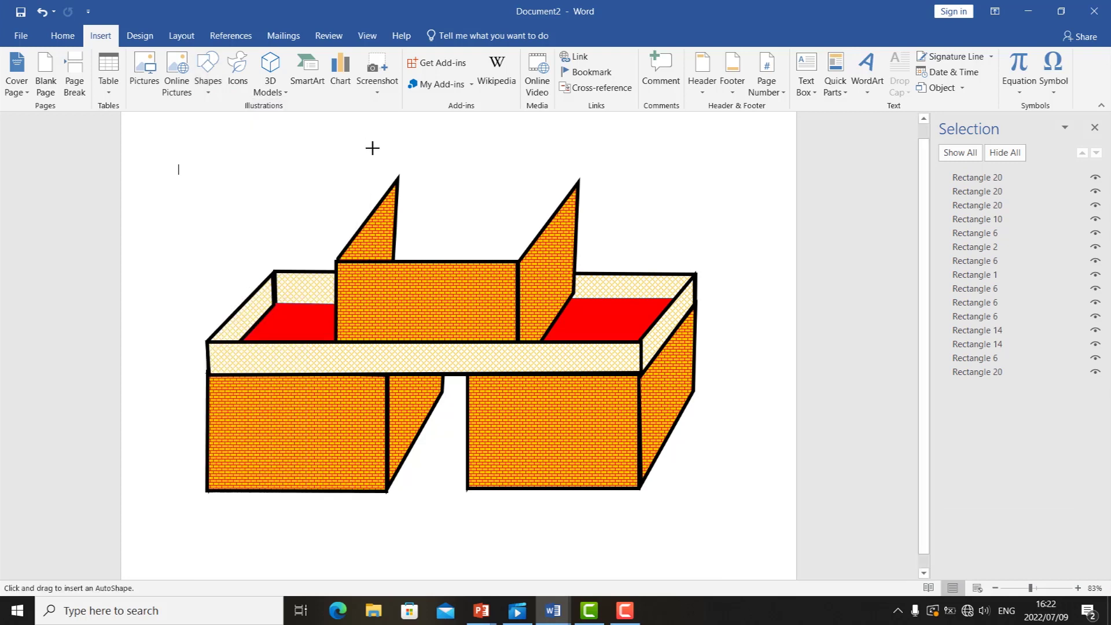
{"action": "mouse_move", "coordinate": [378, 146]}
{"action": "left_mouse_down"}
{"action": "mouse_move", "coordinate": [471, 247]}
{"action": "mouse_move", "coordinate": [614, 305]}
{"action": "left_mouse_up"}
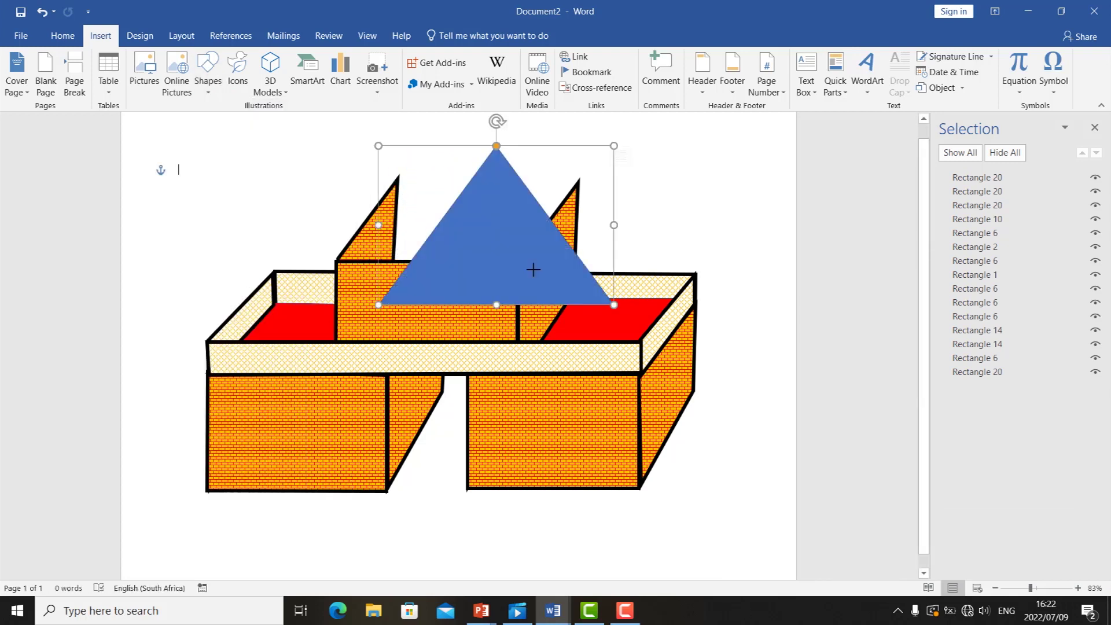
{"action": "left_click_drag", "start_coordinate": [451, 254], "coordinate": [371, 243]}
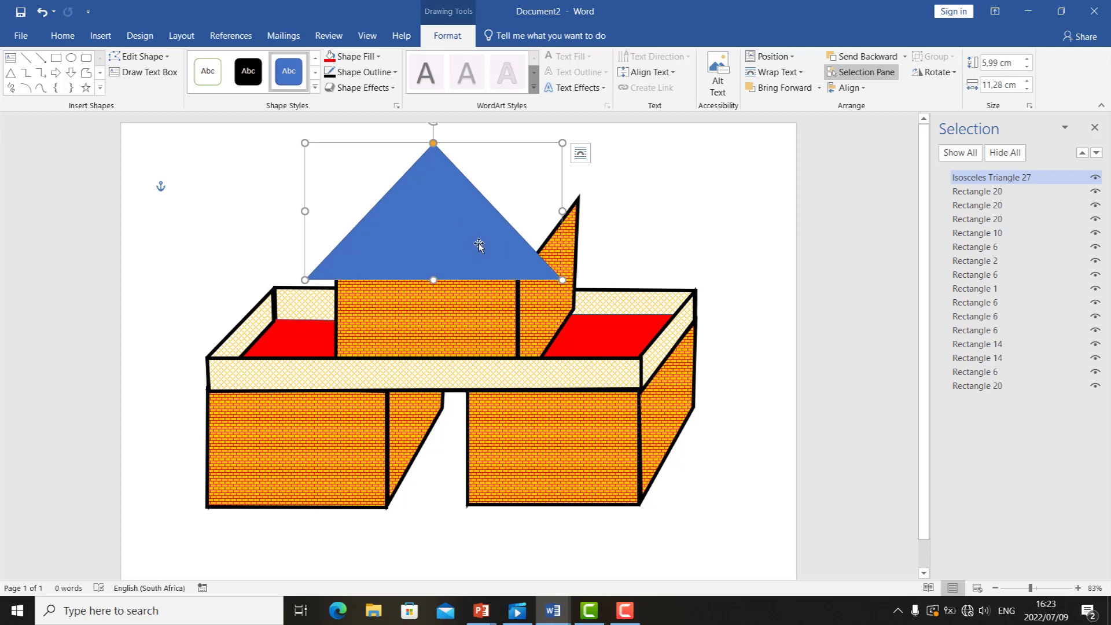
Give the gable triangle a shingle pattern fill and open the colour choices for the pattern's foreground.
{"action": "right_click", "coordinate": [432, 245]}
{"action": "left_click", "coordinate": [495, 573]}
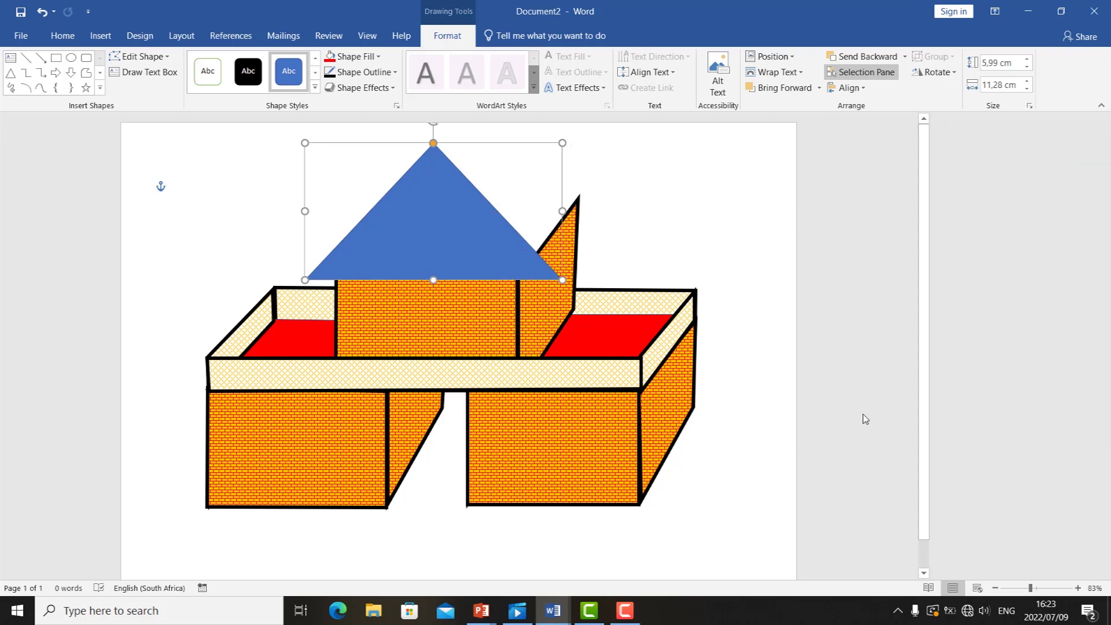
{"action": "left_click", "coordinate": [753, 272]}
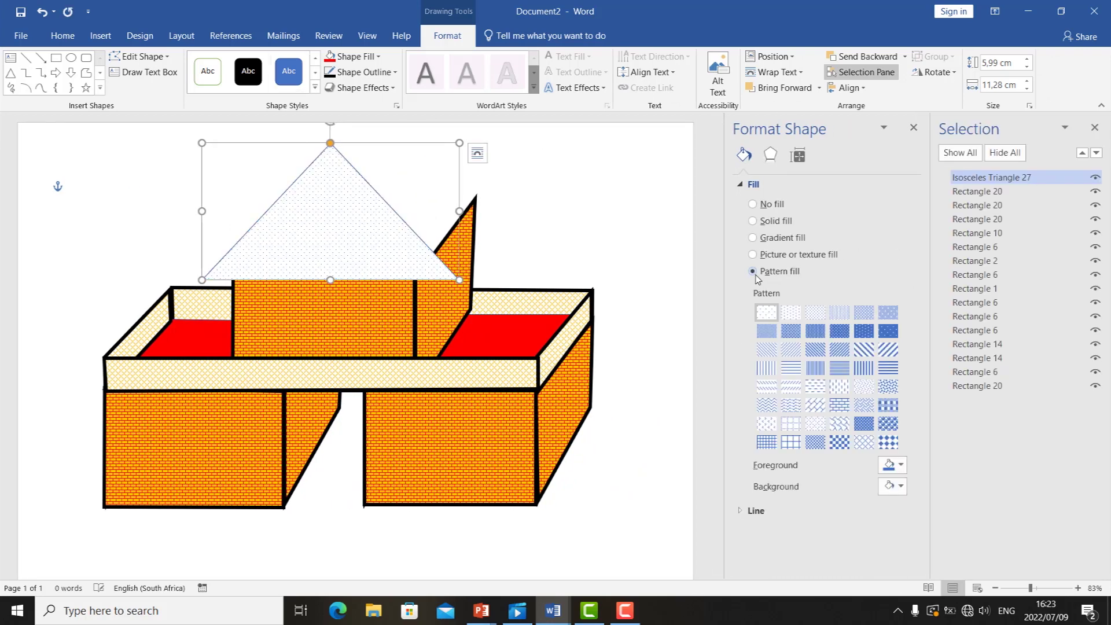
{"action": "left_click", "coordinate": [836, 428]}
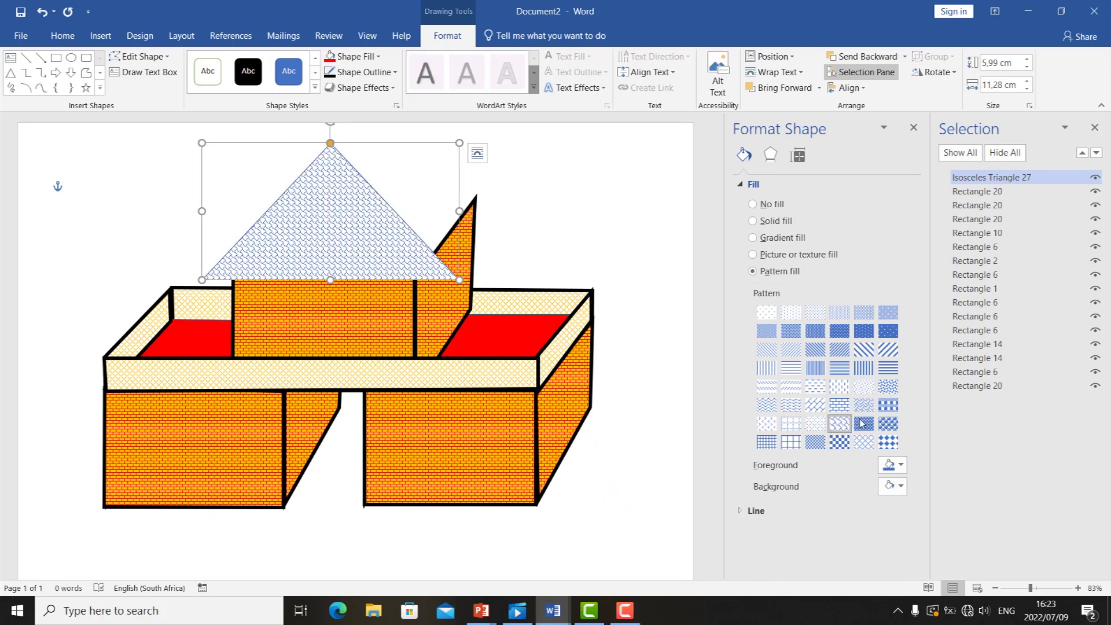
{"action": "left_click", "coordinate": [901, 467]}
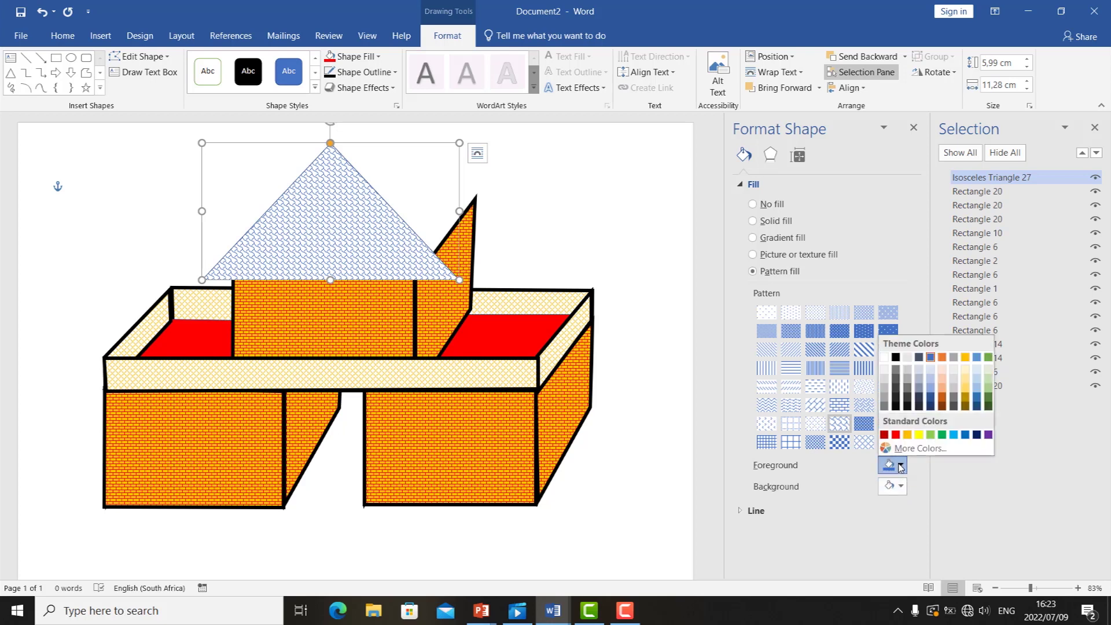
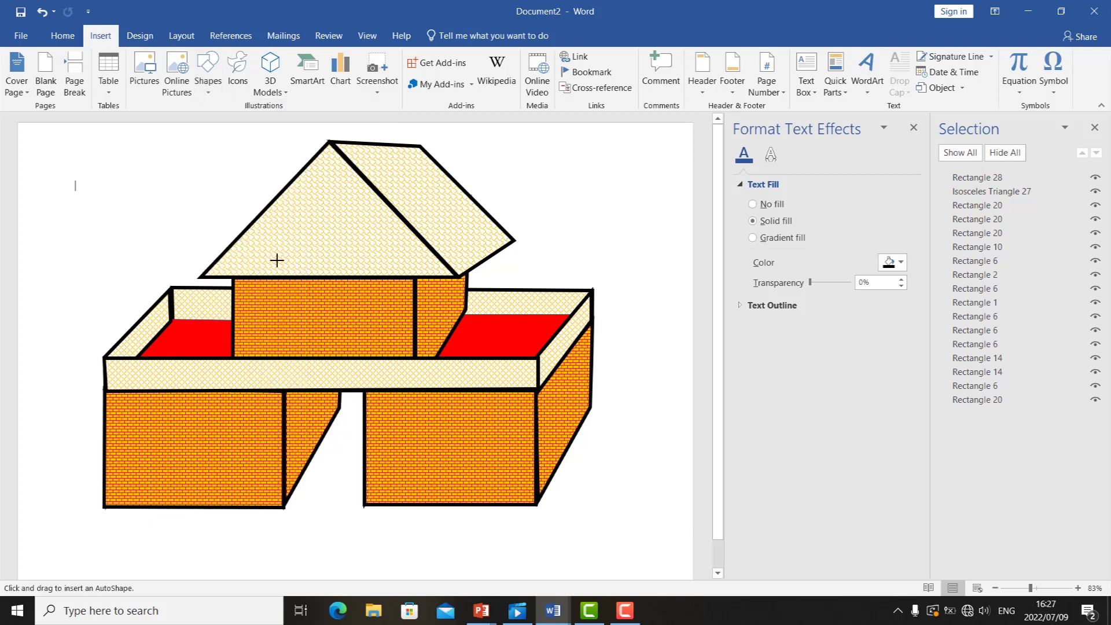
Draw a window about 1.02 cm by 0.99 cm on the upper storey's front wall and fill it with dark red.
{"action": "mouse_move", "coordinate": [264, 294]}
{"action": "left_mouse_down"}
{"action": "mouse_move", "coordinate": [285, 317]}
{"action": "mouse_move", "coordinate": [262, 302]}
{"action": "left_mouse_up"}
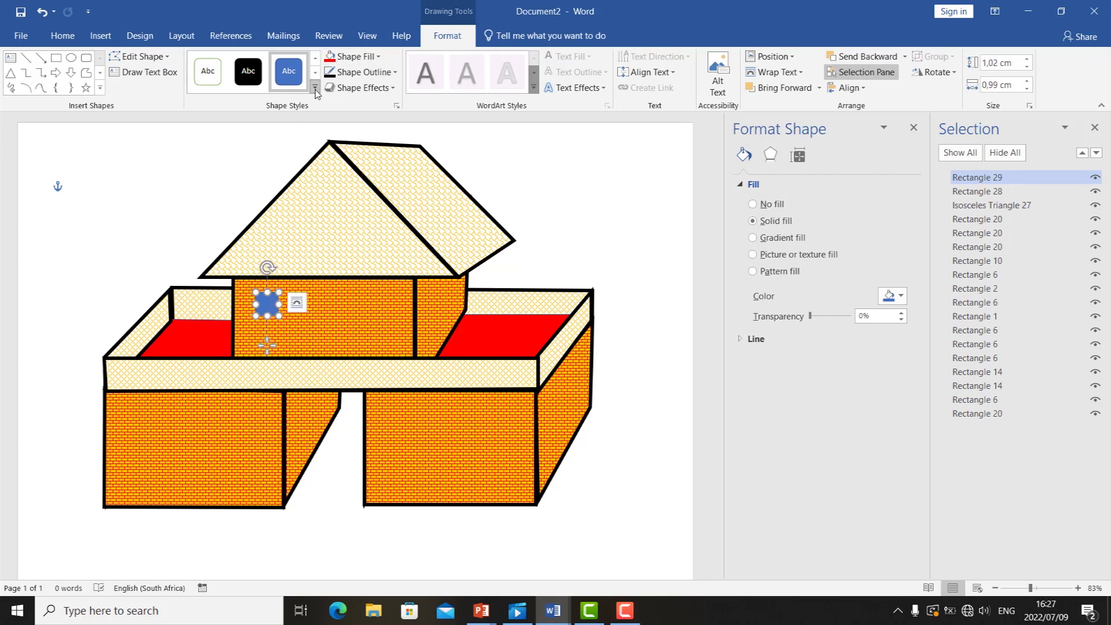
{"action": "left_click", "coordinate": [315, 87]}
{"action": "left_click", "coordinate": [519, 136]}
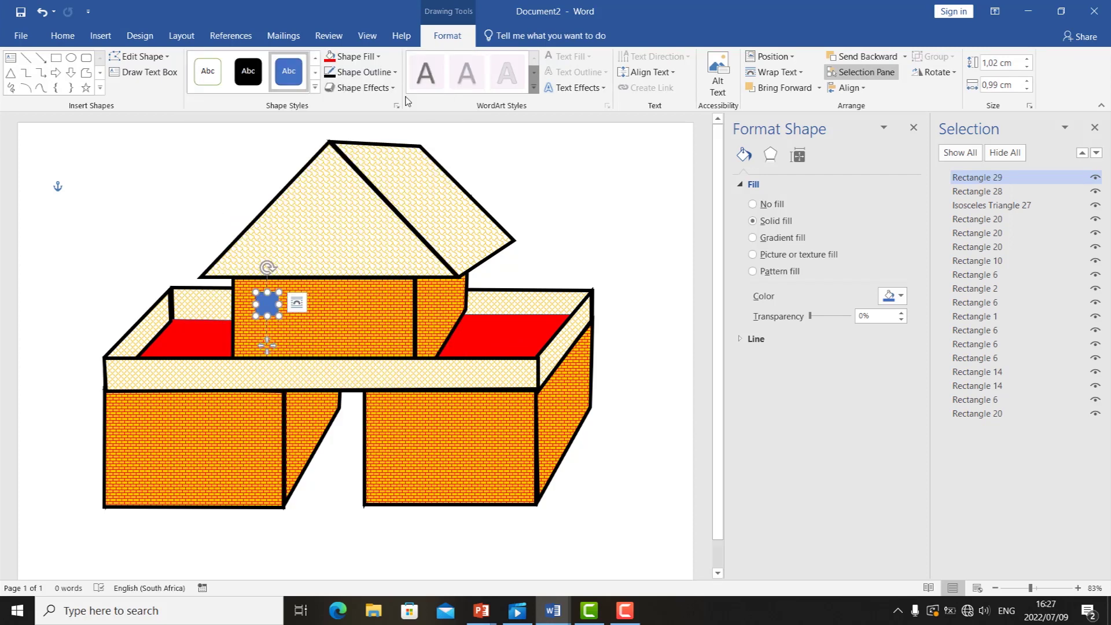
{"action": "left_click", "coordinate": [373, 56]}
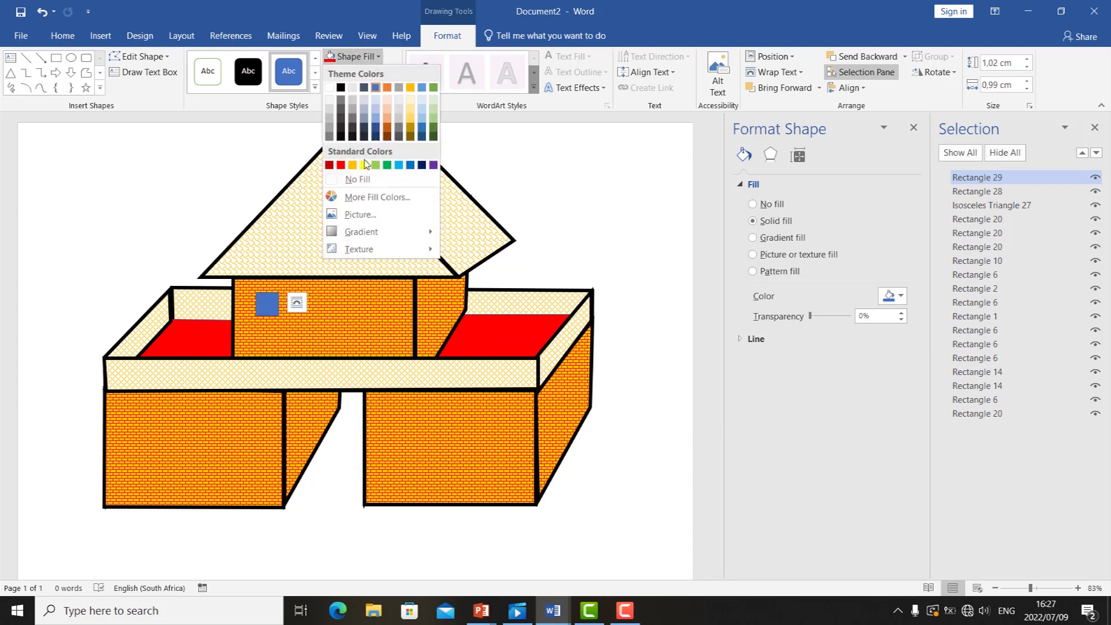
{"action": "left_click", "coordinate": [329, 165]}
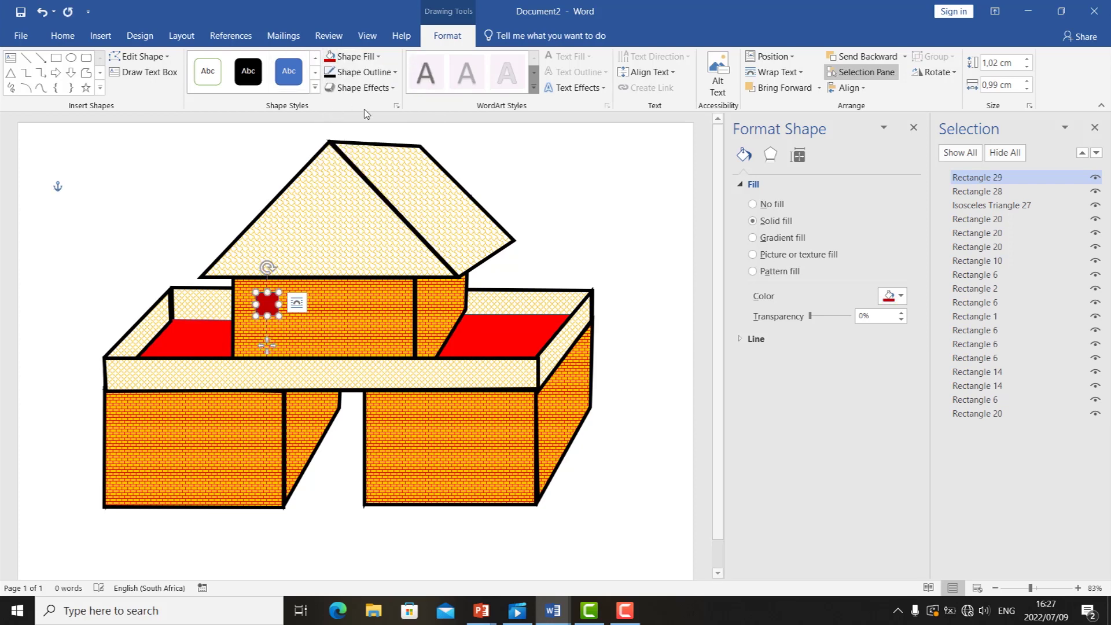
Apply a bevel effect that frames the edges of the dark red window on the upper storey's front wall.
{"action": "left_click", "coordinate": [360, 87]}
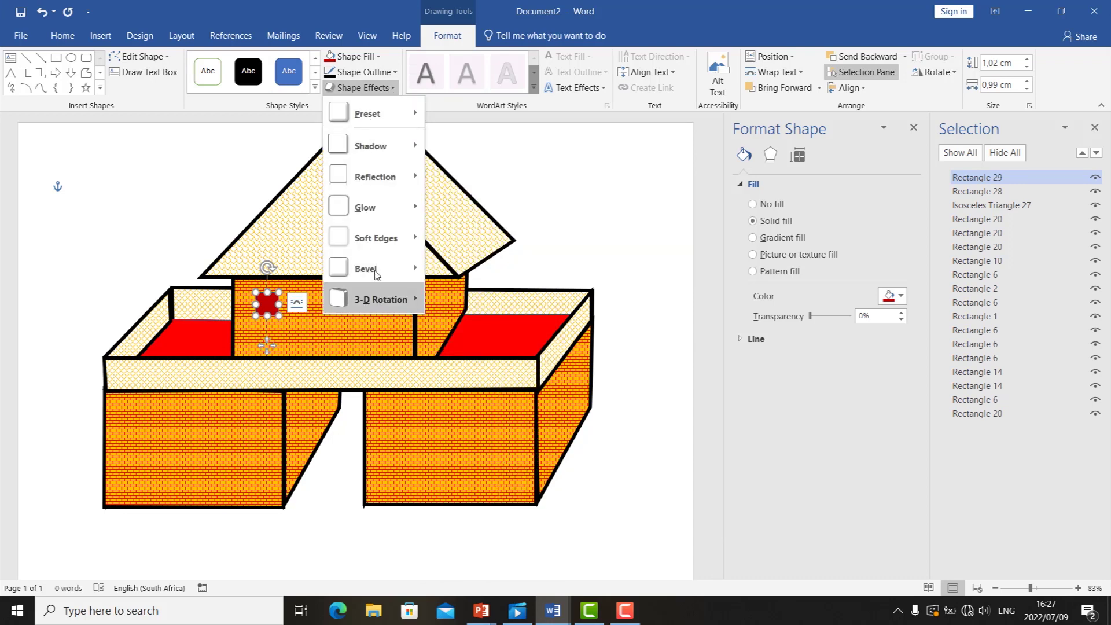
{"action": "mouse_move", "coordinate": [362, 275]}
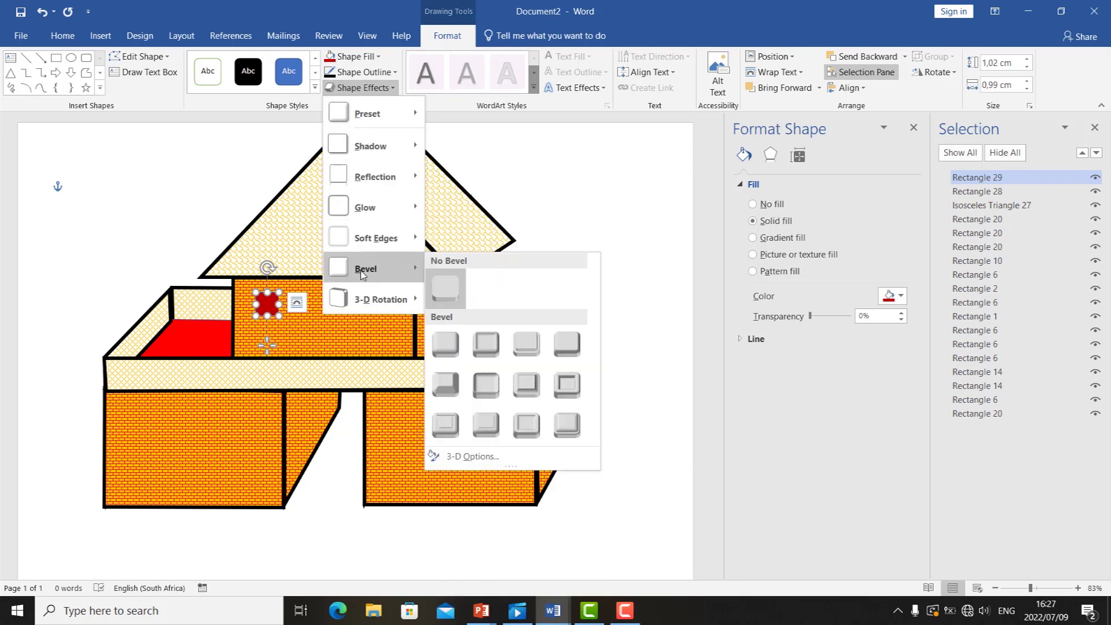
{"action": "left_click", "coordinate": [566, 390]}
{"action": "left_click", "coordinate": [627, 292]}
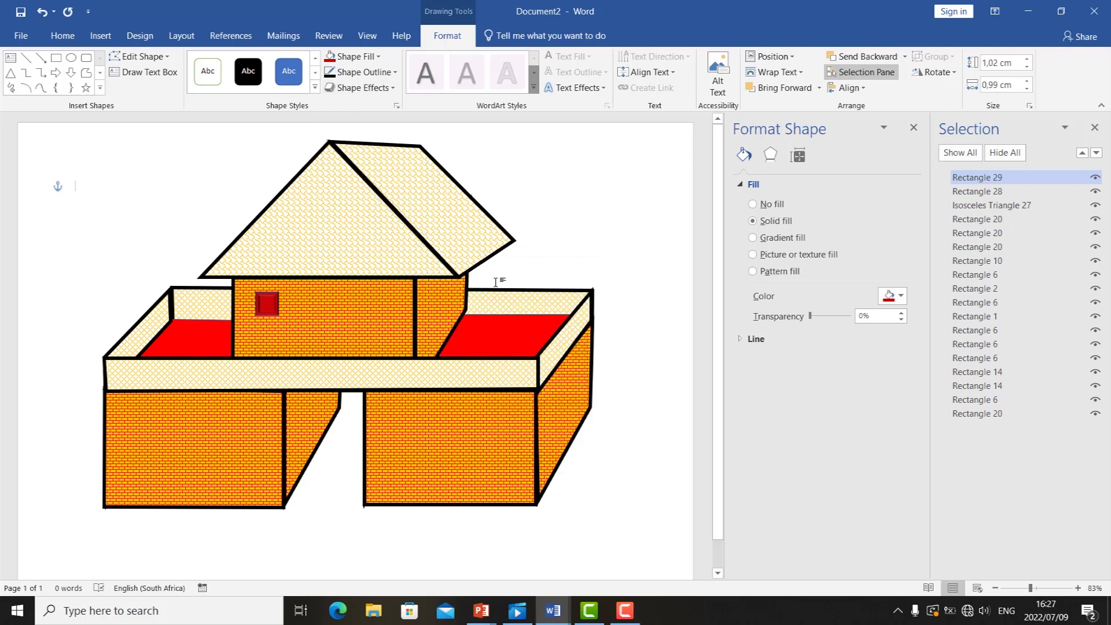
Enlarge the bevelled window to about 1.3 cm by 1.37 cm and shift it slightly up and left on the upper storey's front wall.
{"action": "left_click", "coordinate": [268, 303]}
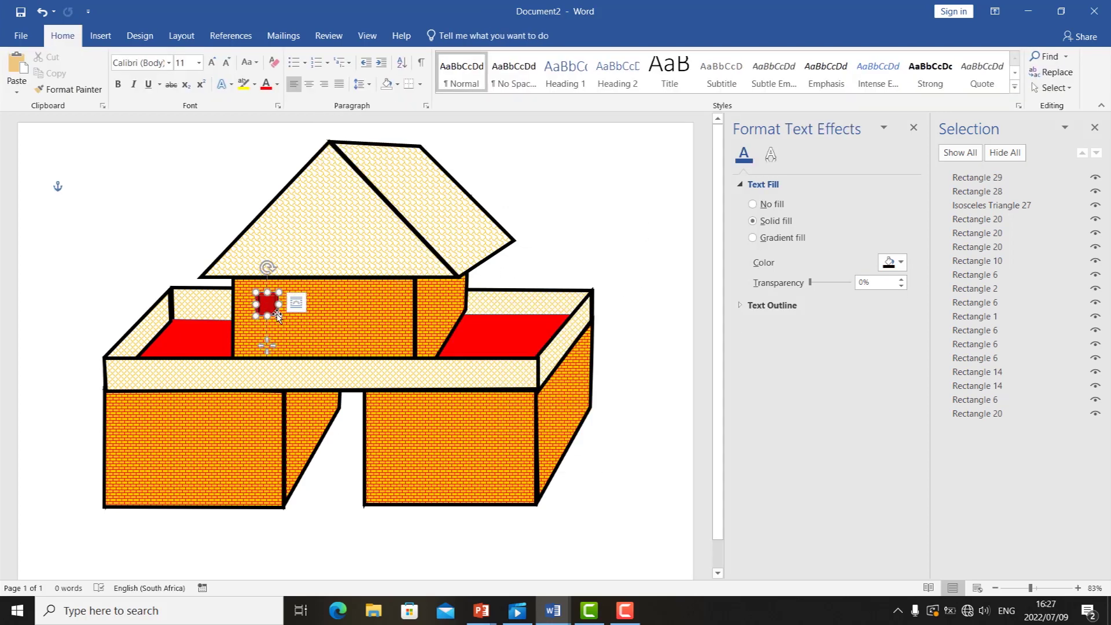
{"action": "left_click_drag", "start_coordinate": [280, 316], "coordinate": [287, 319]}
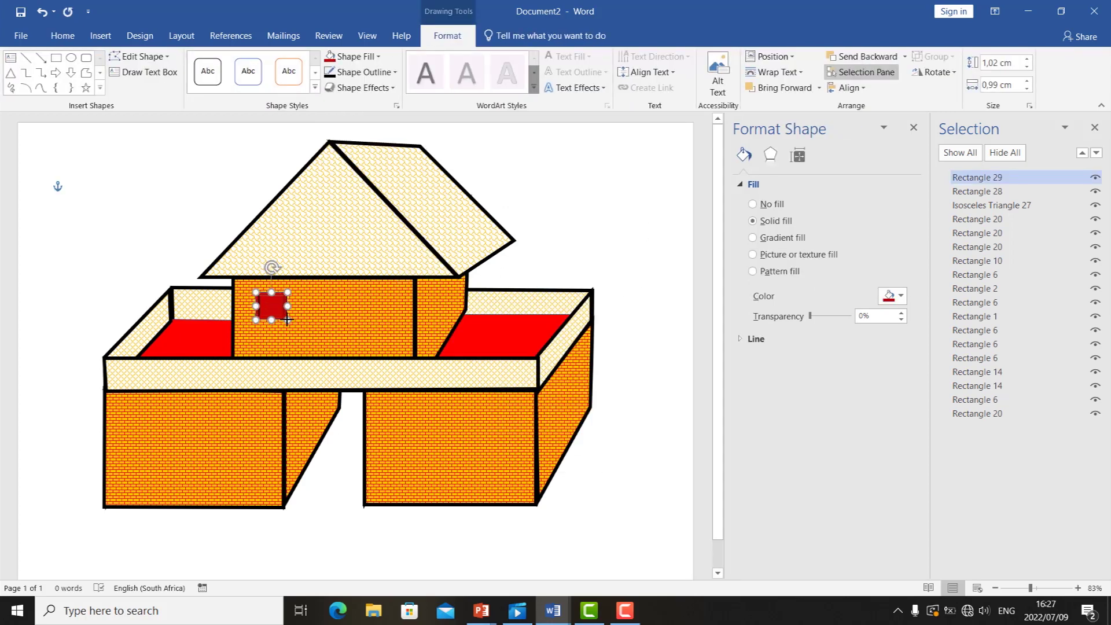
{"action": "left_click", "coordinate": [385, 298]}
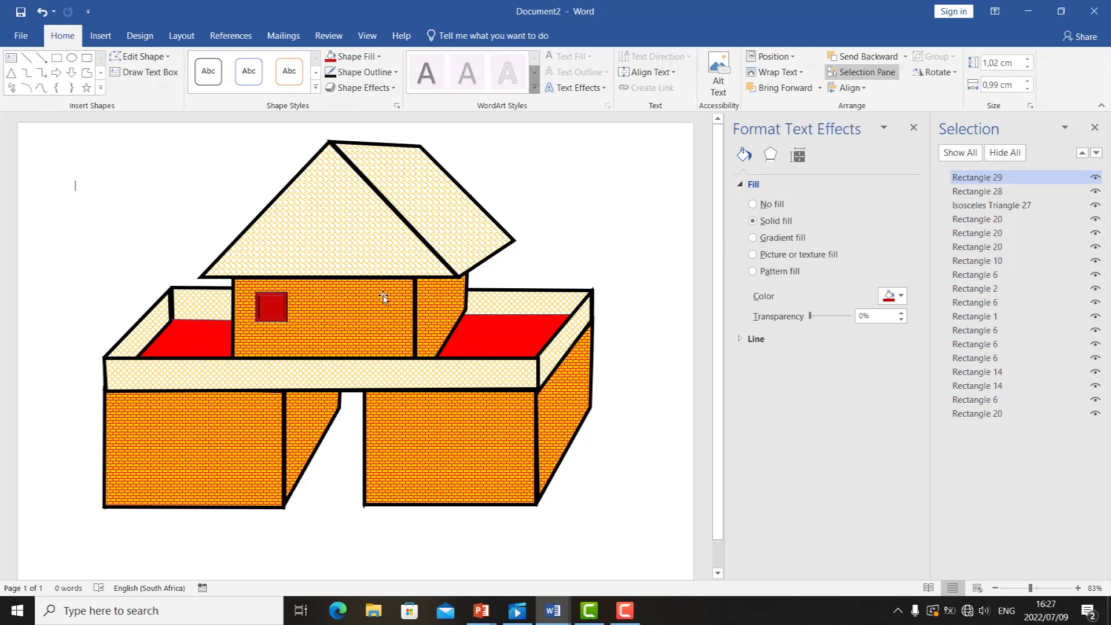
{"action": "left_click_drag", "start_coordinate": [270, 304], "coordinate": [263, 302]}
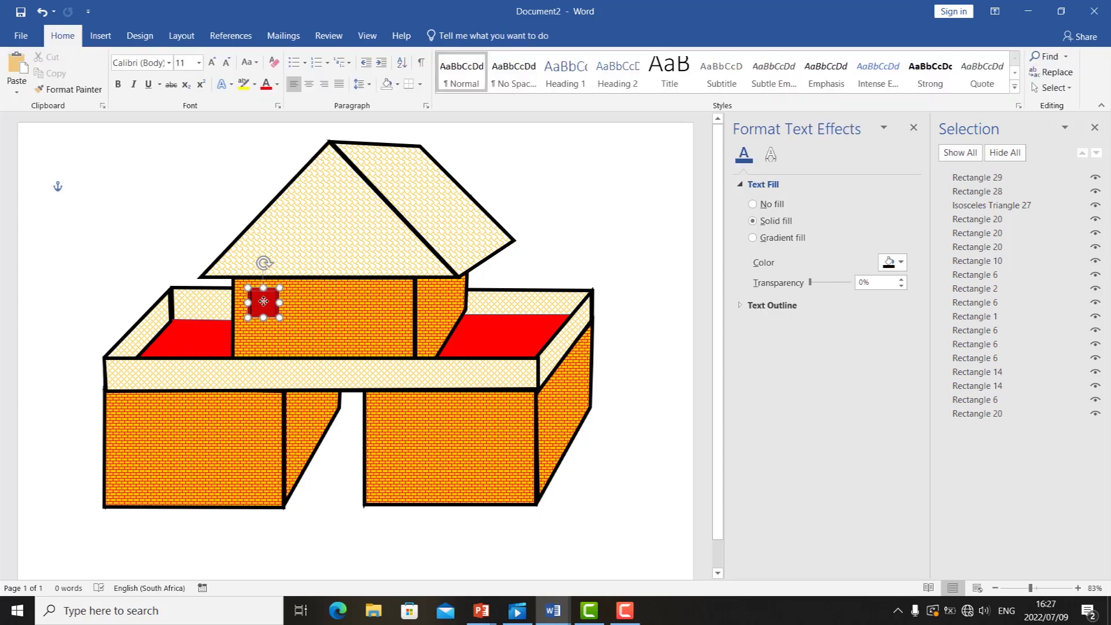
Duplicate the window and place the copy near the right end of the upper storey's front wall.
{"action": "left_click", "coordinate": [63, 36]}
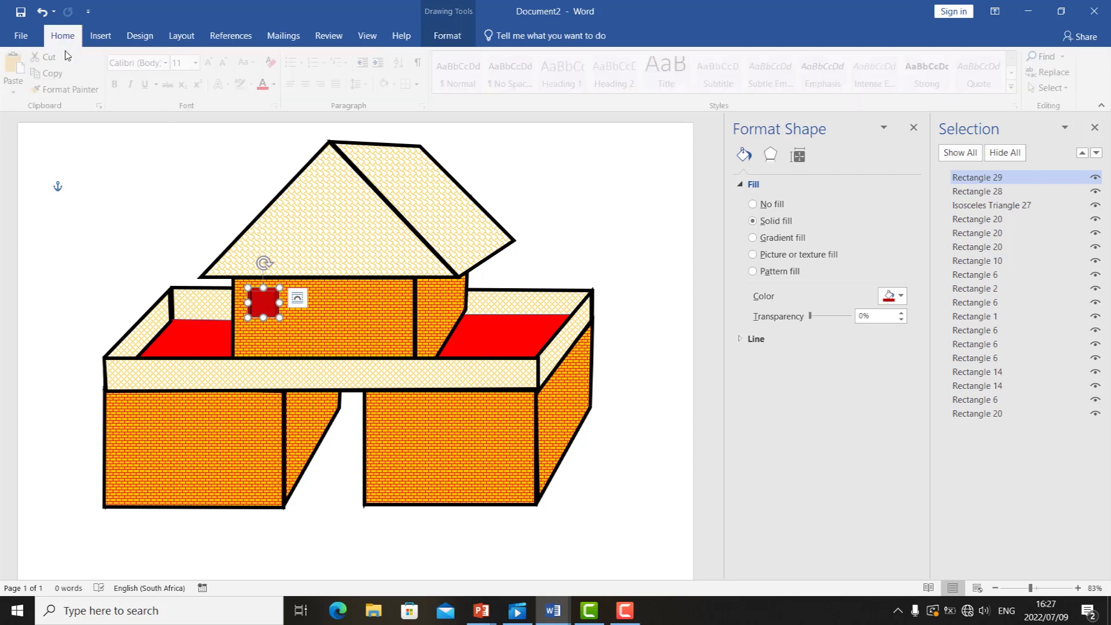
{"action": "left_click", "coordinate": [17, 90]}
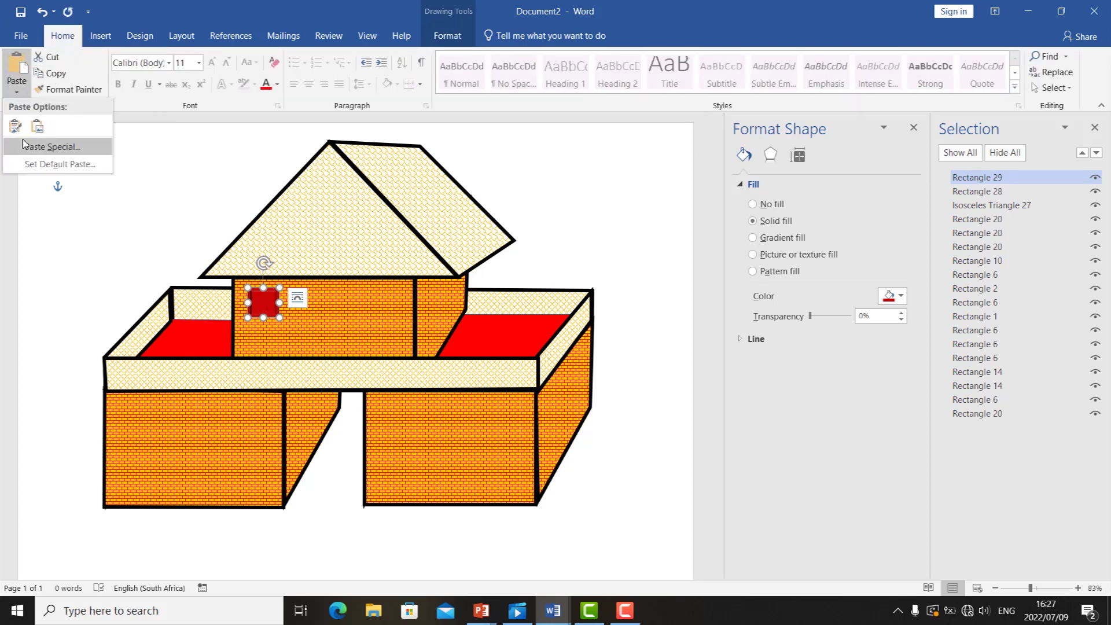
{"action": "left_click", "coordinate": [16, 127]}
{"action": "left_click_drag", "start_coordinate": [272, 316], "coordinate": [376, 308]}
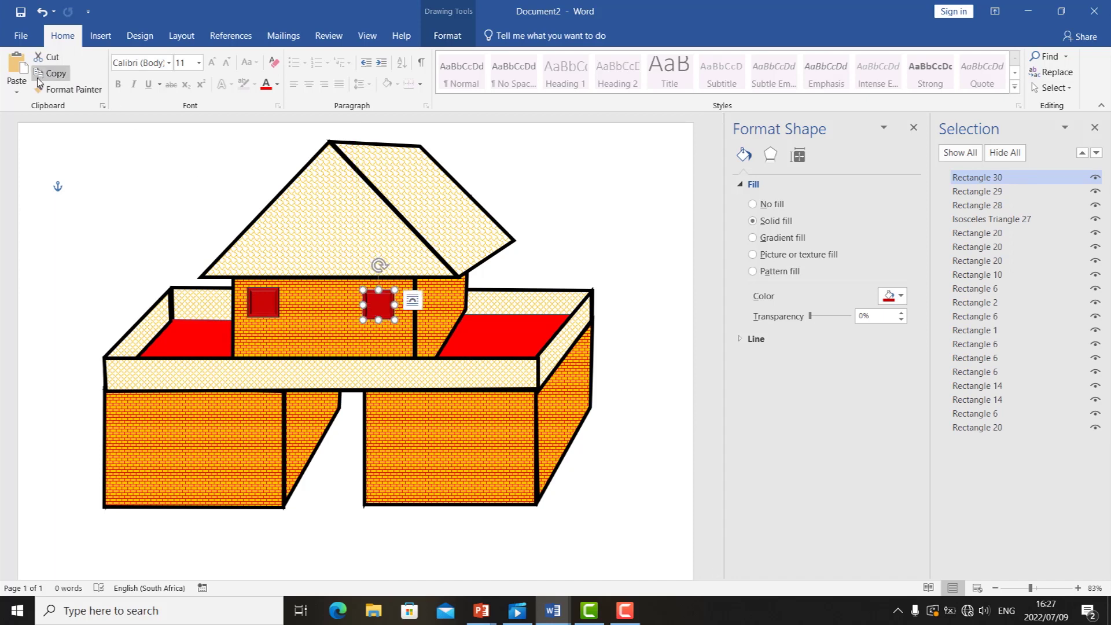
Paste more window copies: two on the left block's front wall, one on the right block's front wall and one on its side wall.
{"action": "left_click", "coordinate": [17, 90]}
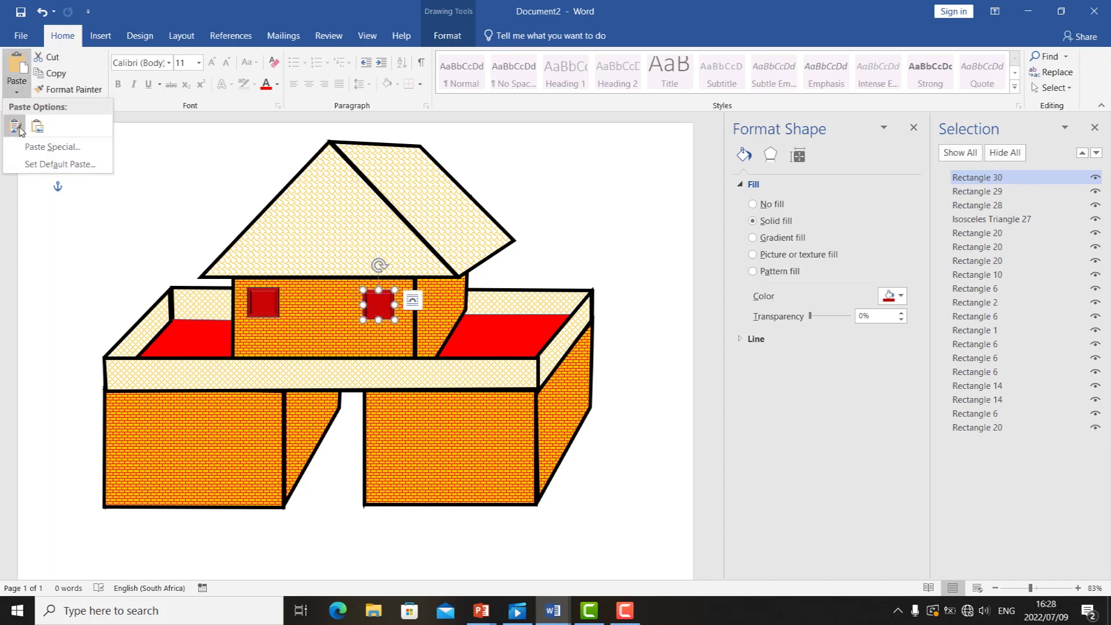
{"action": "left_click", "coordinate": [19, 129]}
{"action": "left_click_drag", "start_coordinate": [384, 317], "coordinate": [138, 410]}
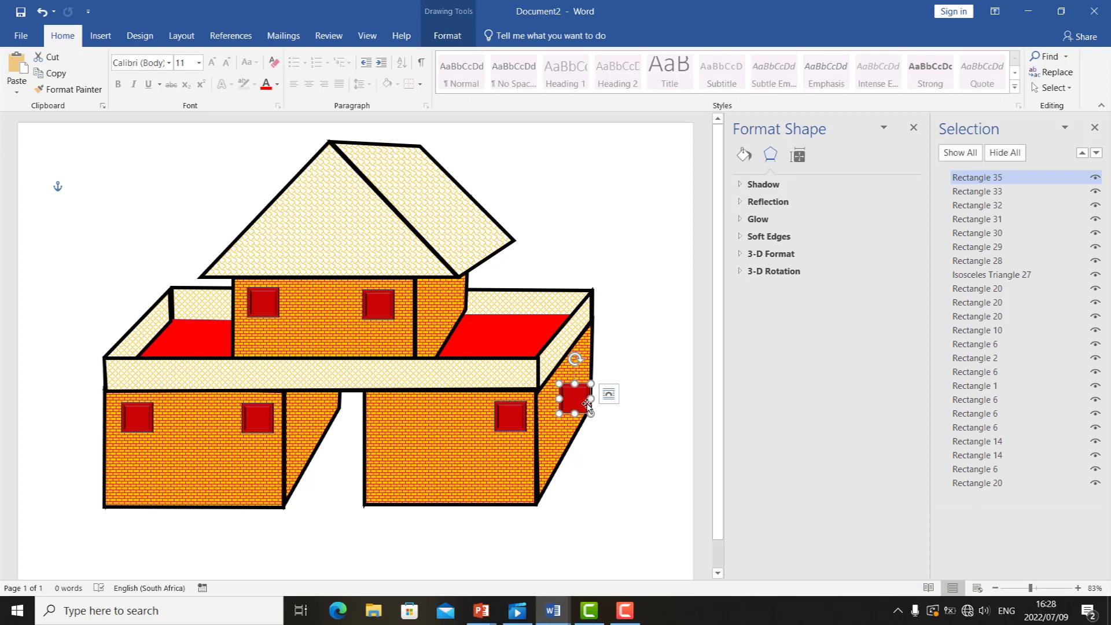
Try to slant the window on the right block's side wall by moving its right edit points upward.
{"action": "left_click_drag", "start_coordinate": [575, 399], "coordinate": [571, 396]}
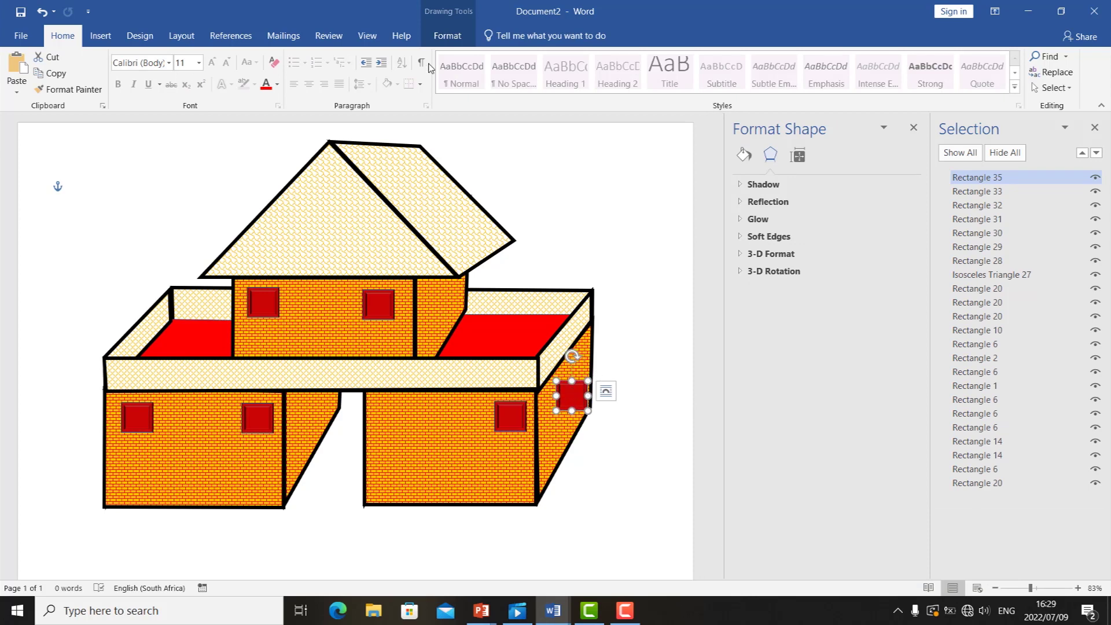
{"action": "left_click", "coordinate": [447, 36]}
{"action": "left_click", "coordinate": [142, 56]}
{"action": "left_click", "coordinate": [142, 93]}
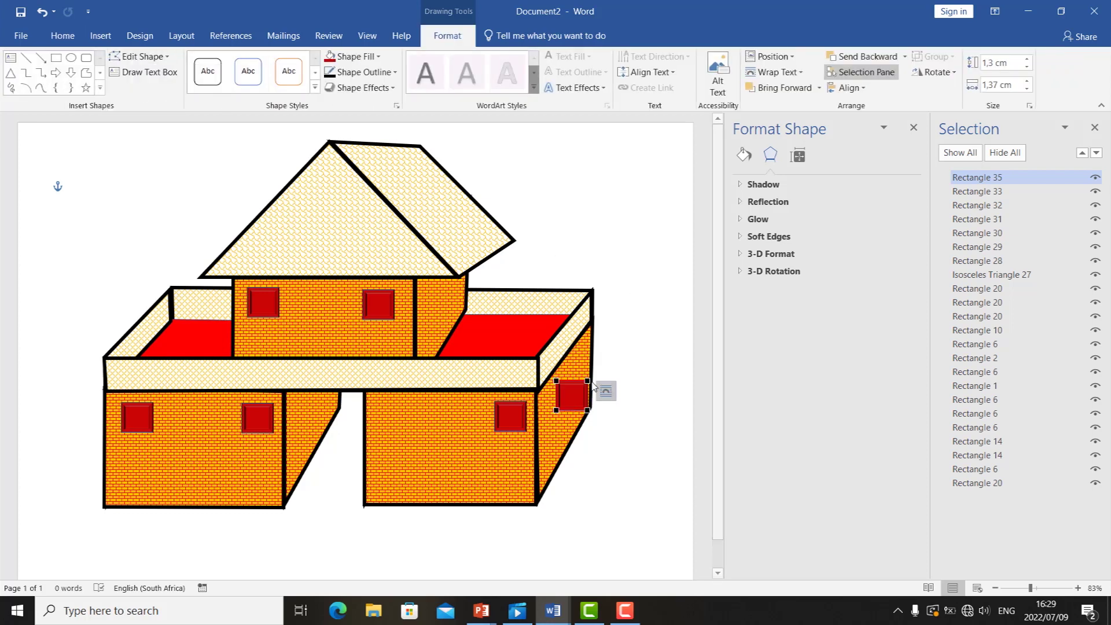
{"action": "left_click_drag", "start_coordinate": [587, 380], "coordinate": [584, 357]}
{"action": "left_click_drag", "start_coordinate": [588, 398], "coordinate": [584, 374]}
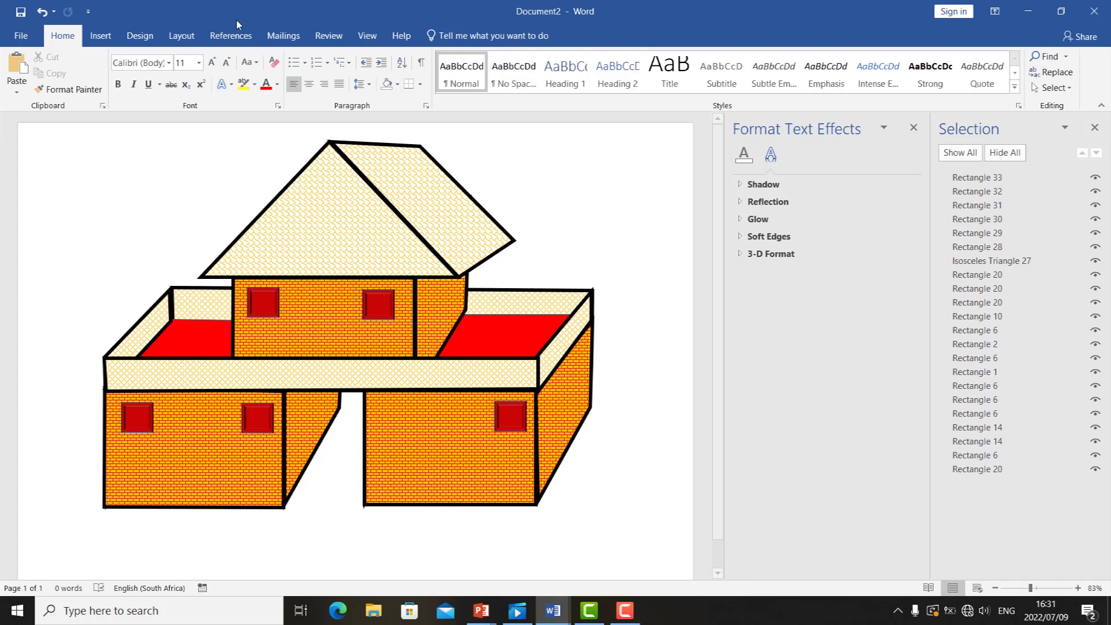
Draw a rectangular door about 2.77 cm high and 1.7 cm wide between the windows on the left block's front wall.
{"action": "left_click", "coordinate": [98, 36]}
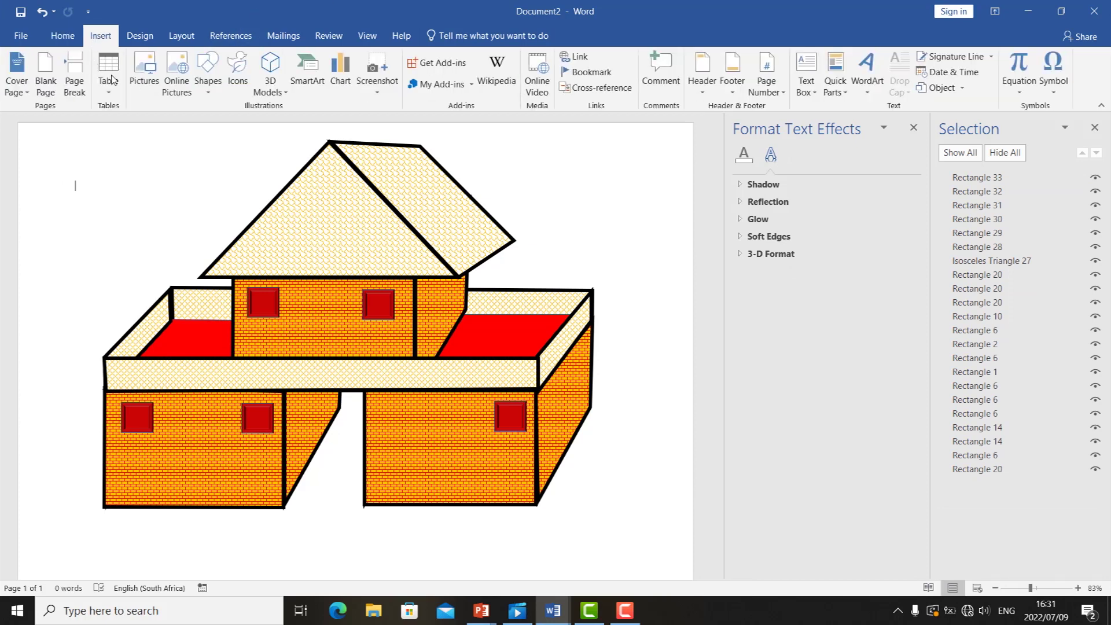
{"action": "left_click", "coordinate": [211, 92]}
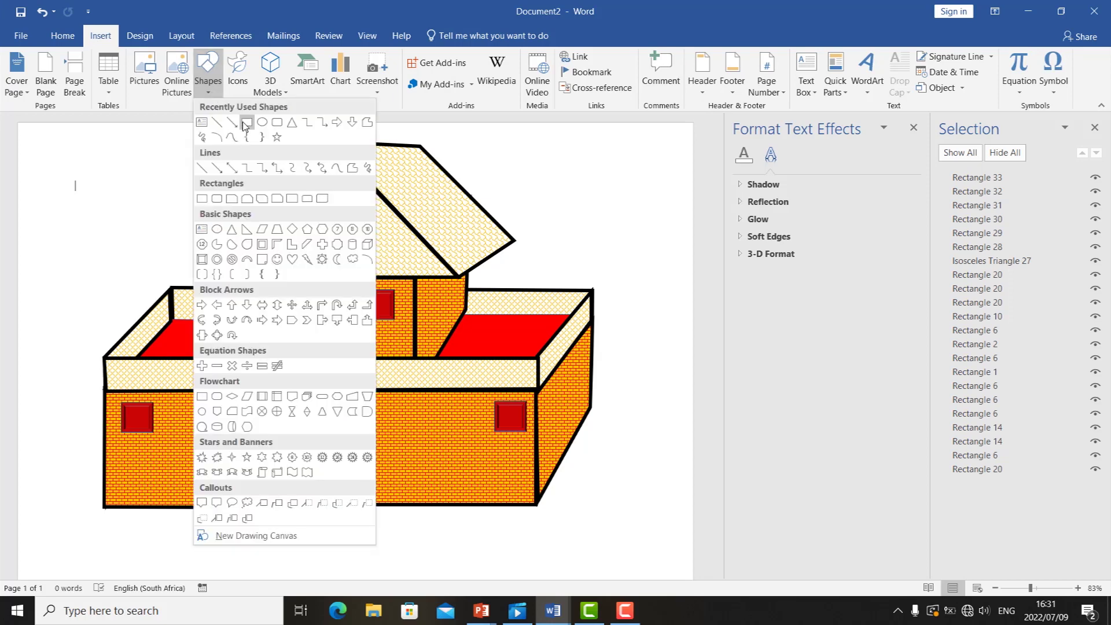
{"action": "left_click", "coordinate": [245, 122]}
{"action": "left_click_drag", "start_coordinate": [173, 436], "coordinate": [201, 488]}
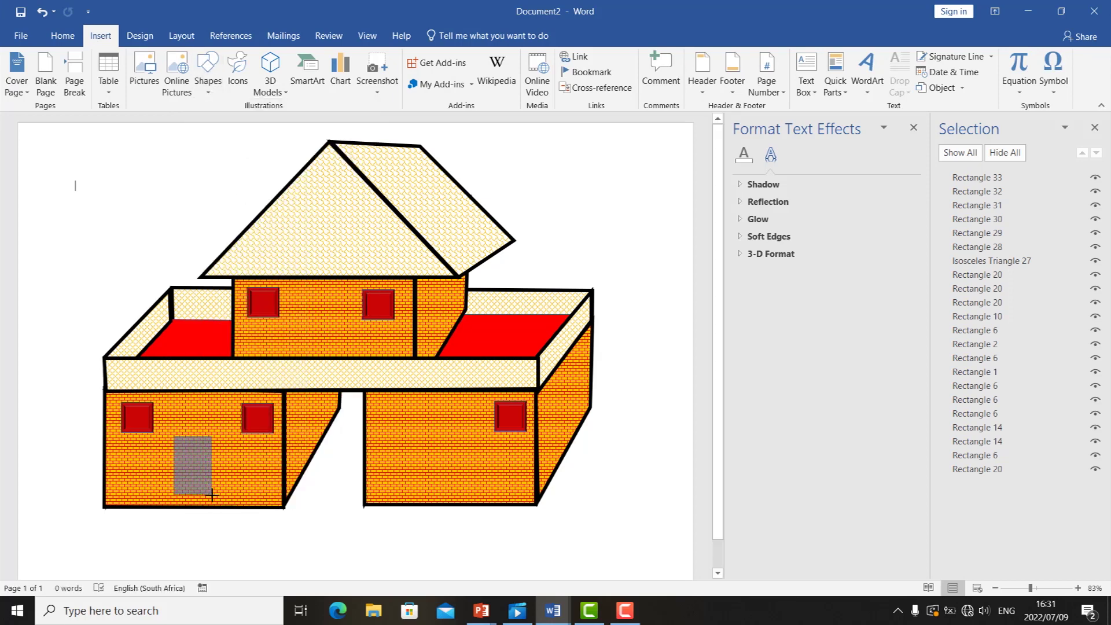
{"action": "left_click_drag", "start_coordinate": [212, 508], "coordinate": [212, 499]}
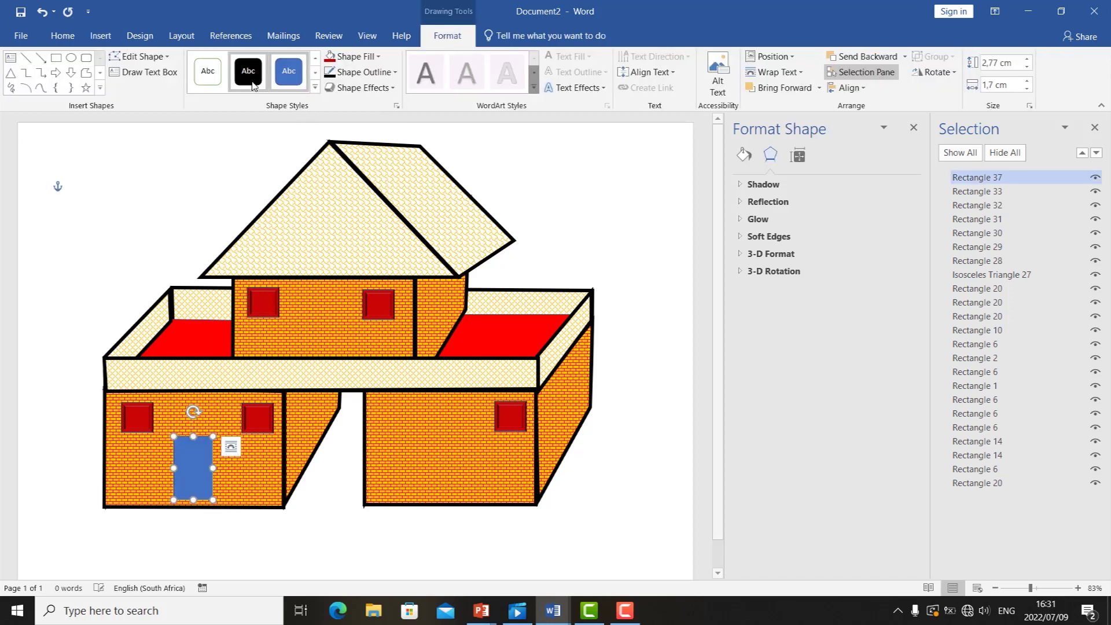
Give the door a black outline with a weight of 2¼ pt.
{"action": "left_click", "coordinate": [371, 58]}
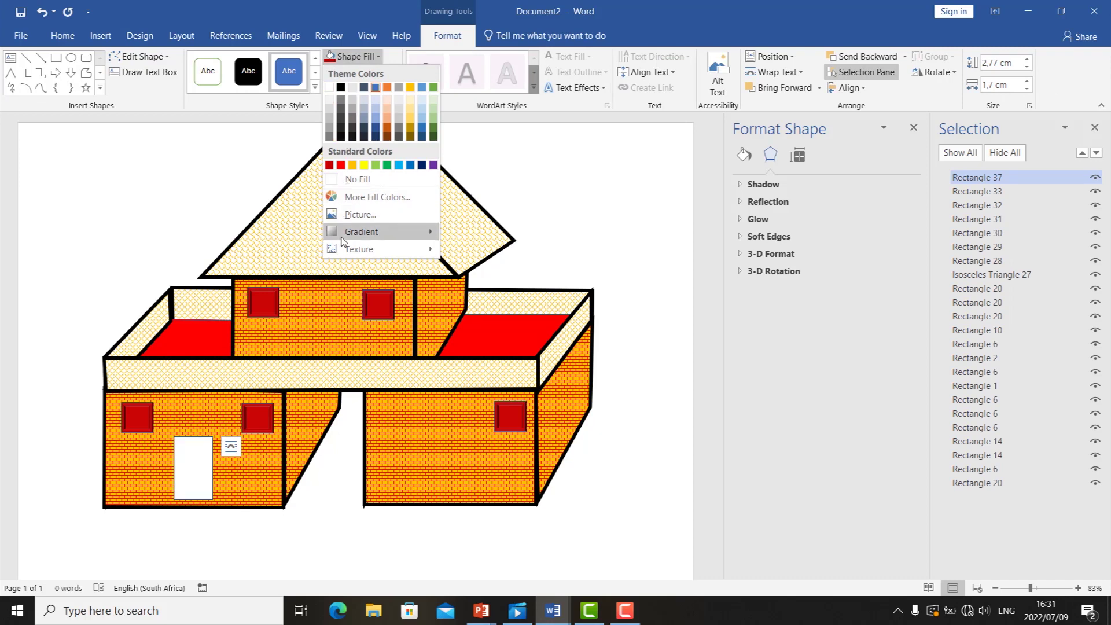
{"action": "left_click", "coordinate": [360, 56]}
{"action": "left_click", "coordinate": [387, 73]}
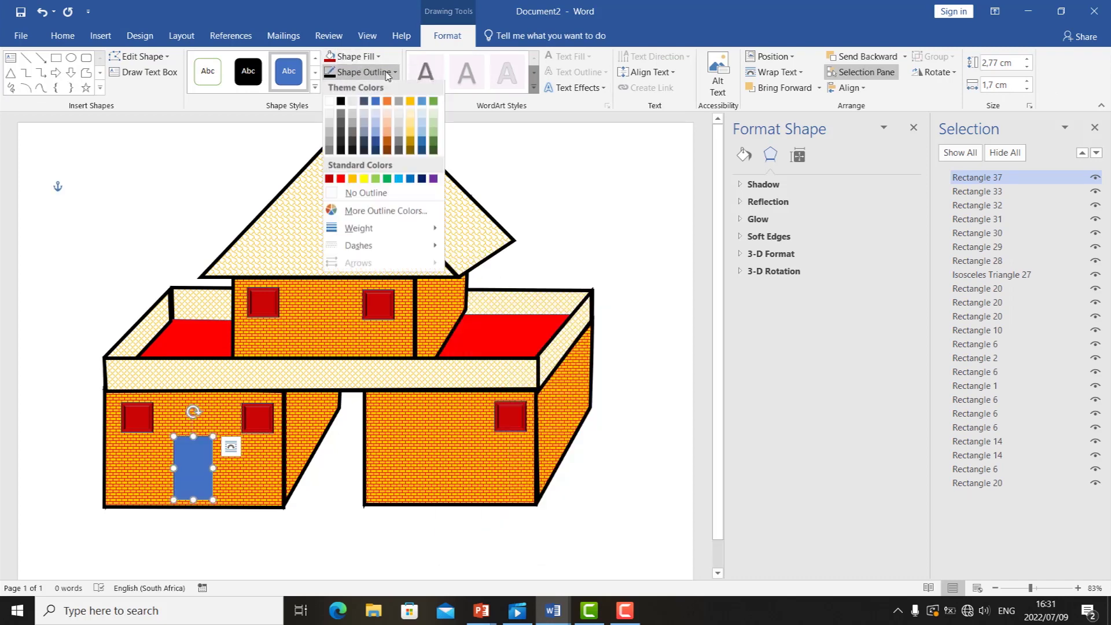
{"action": "mouse_move", "coordinate": [368, 229]}
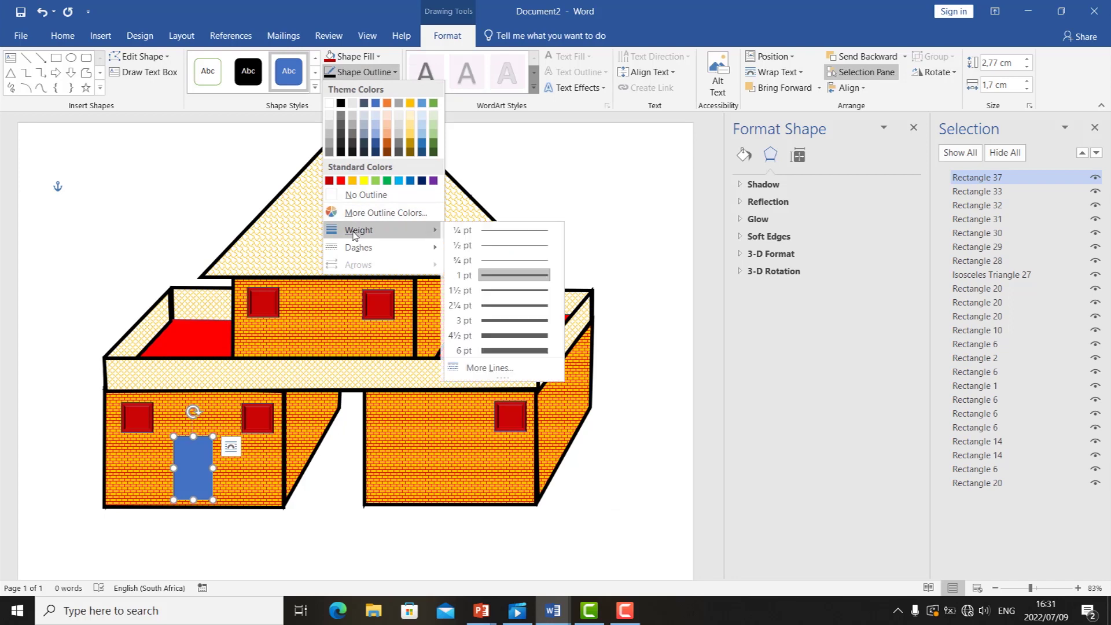
{"action": "left_click", "coordinate": [500, 305]}
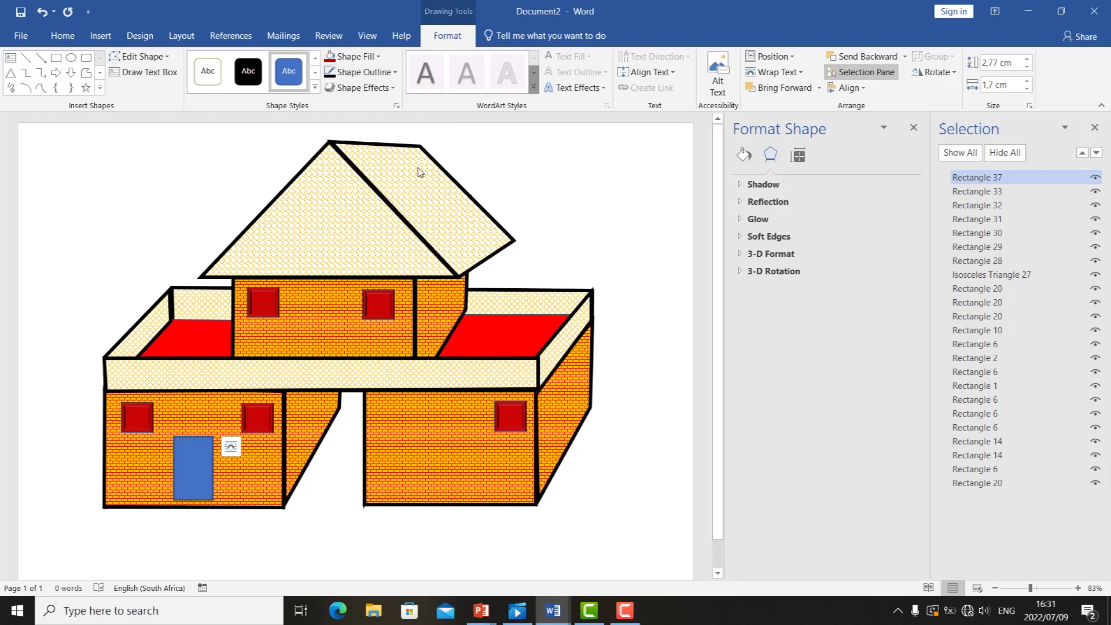
{"action": "left_click", "coordinate": [368, 75]}
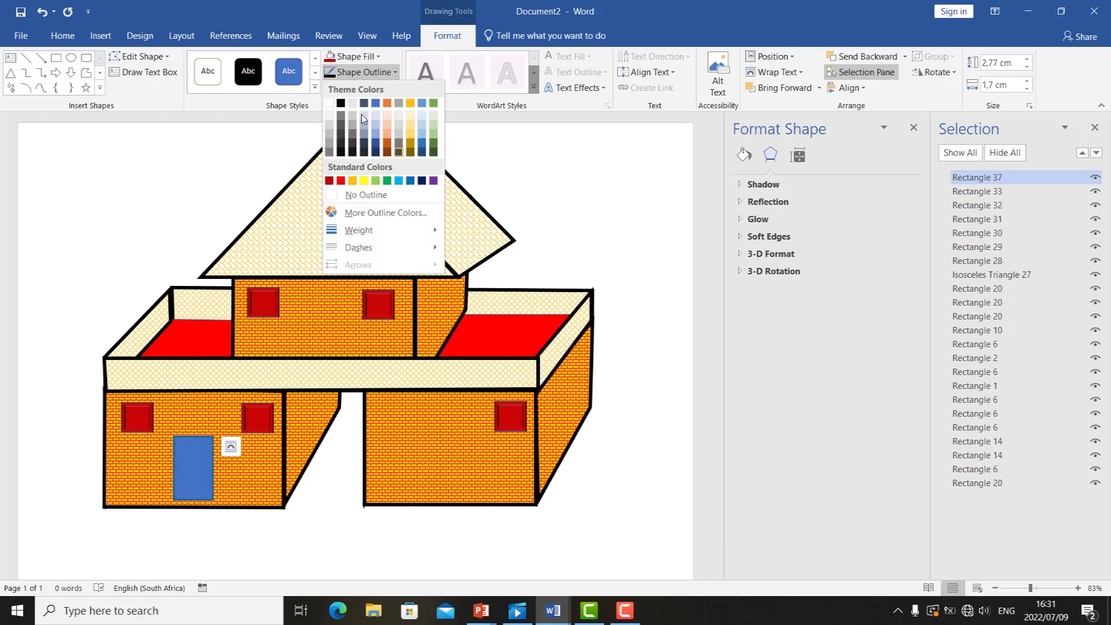
{"action": "left_click", "coordinate": [341, 104]}
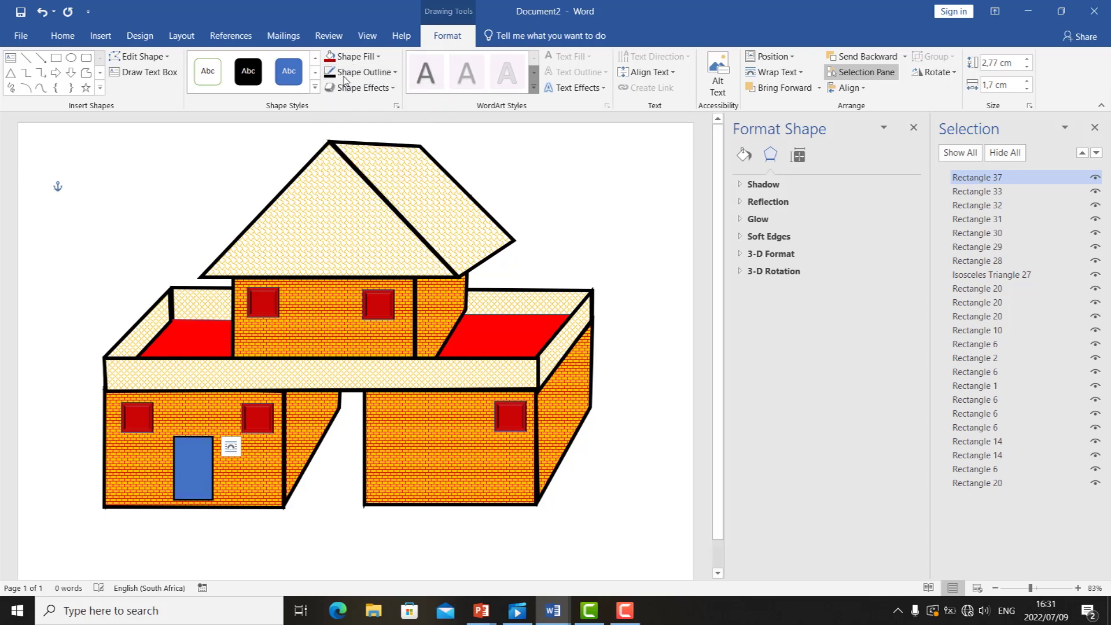
Fill the door with a dark brown wood texture and set its outline weight to 4½ pt.
{"action": "left_click", "coordinate": [378, 57]}
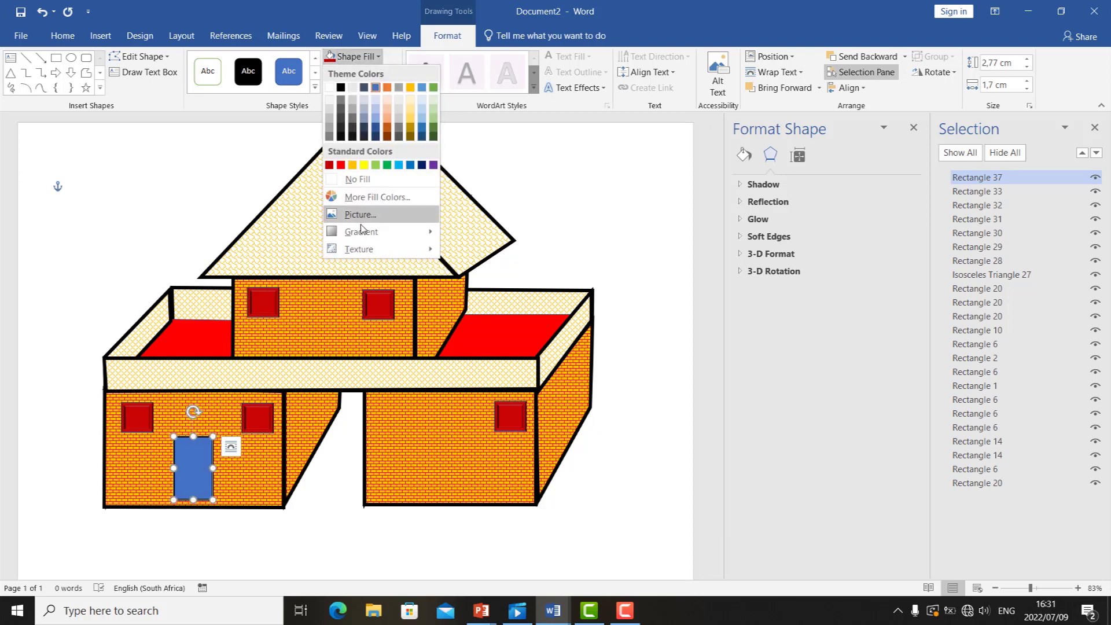
{"action": "mouse_move", "coordinate": [359, 251]}
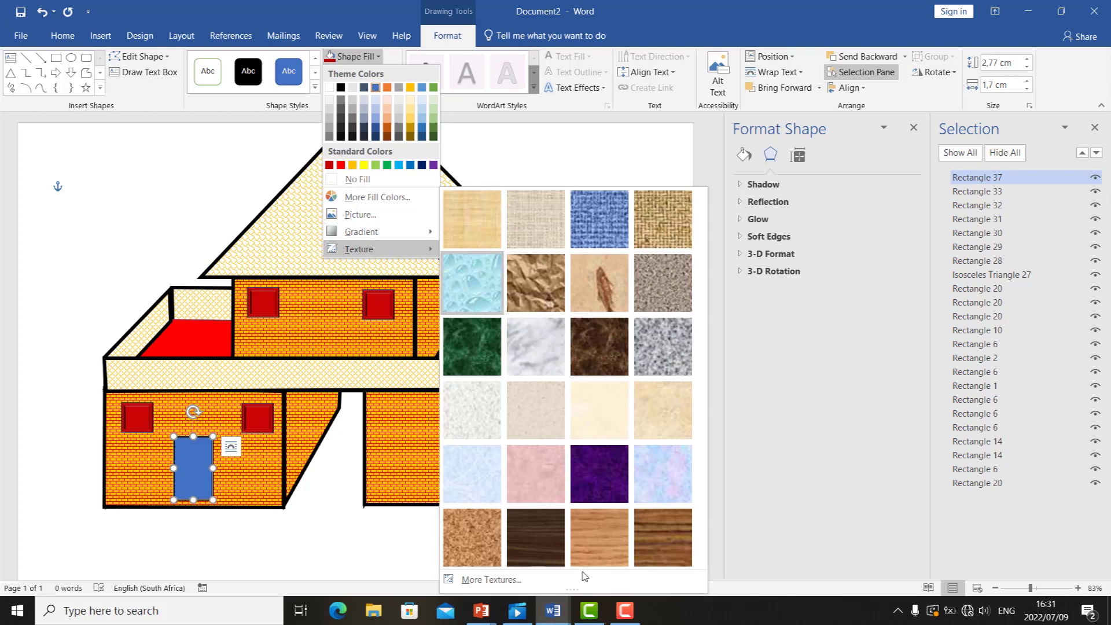
{"action": "left_click", "coordinate": [550, 550]}
{"action": "left_click", "coordinate": [380, 76]}
{"action": "mouse_move", "coordinate": [357, 235]}
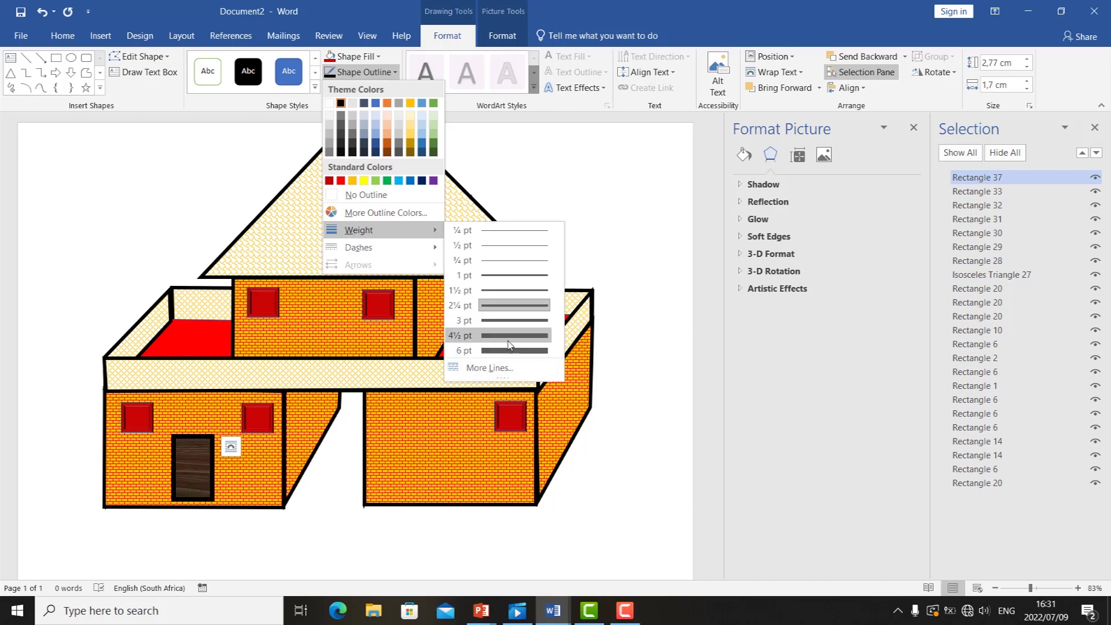
{"action": "left_click", "coordinate": [509, 337]}
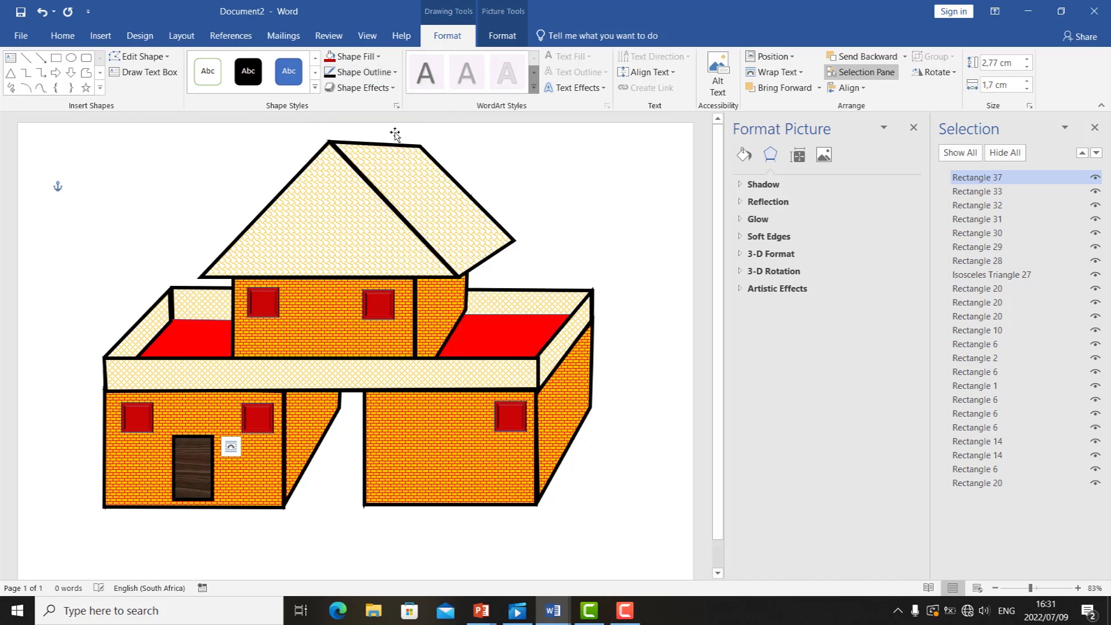
Apply a preset shape effect to the wooden door and move it slightly up on the left block's front wall.
{"action": "left_click", "coordinate": [391, 88]}
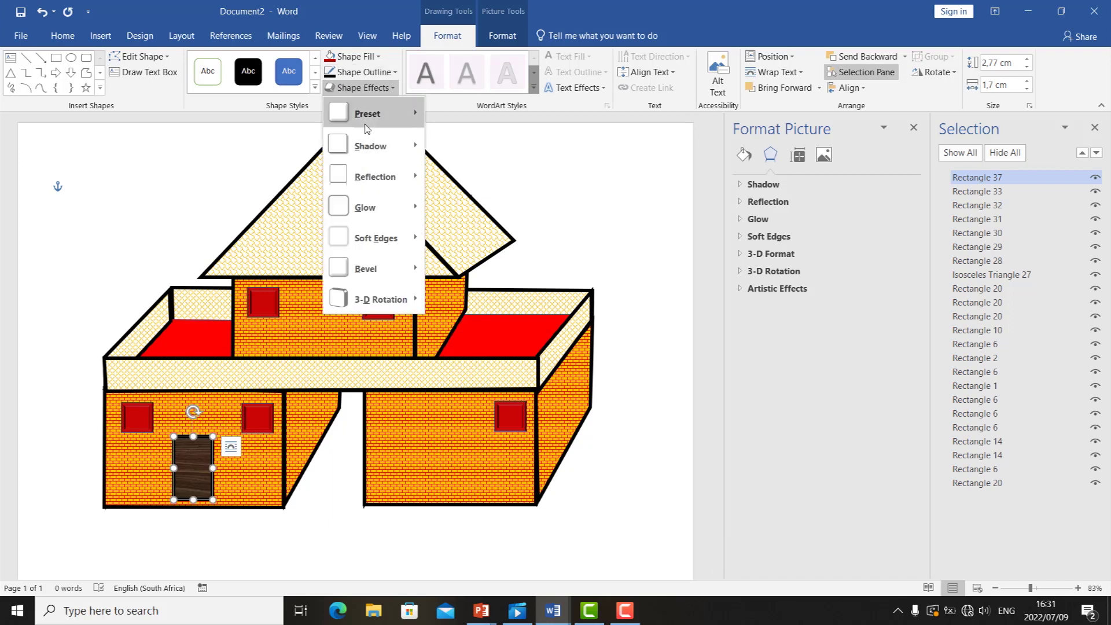
{"action": "mouse_move", "coordinate": [368, 119]}
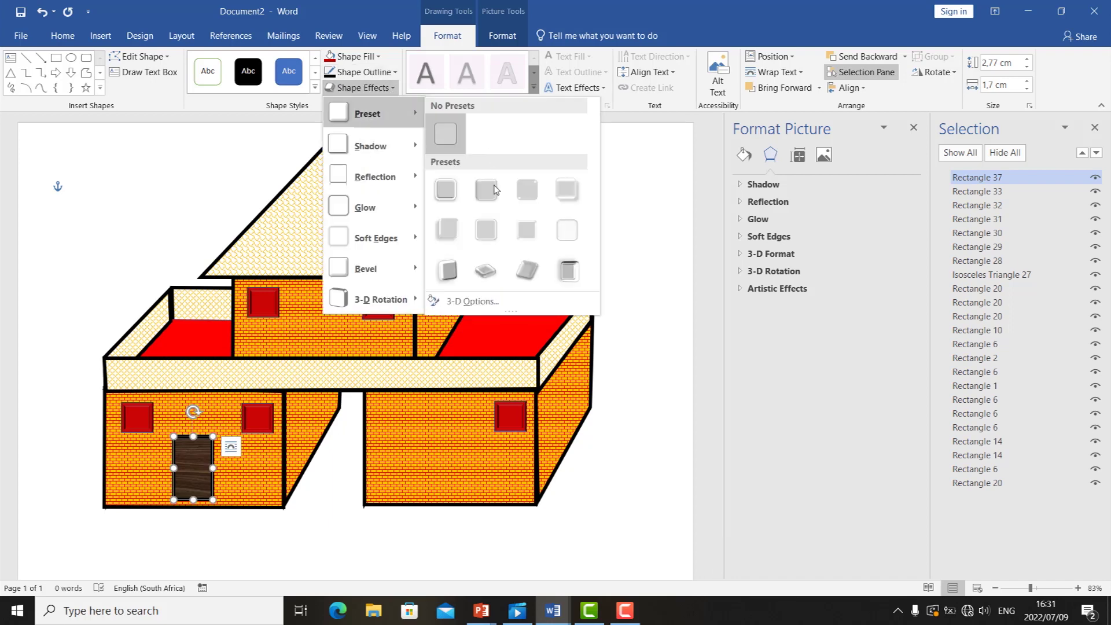
{"action": "left_click", "coordinate": [463, 202]}
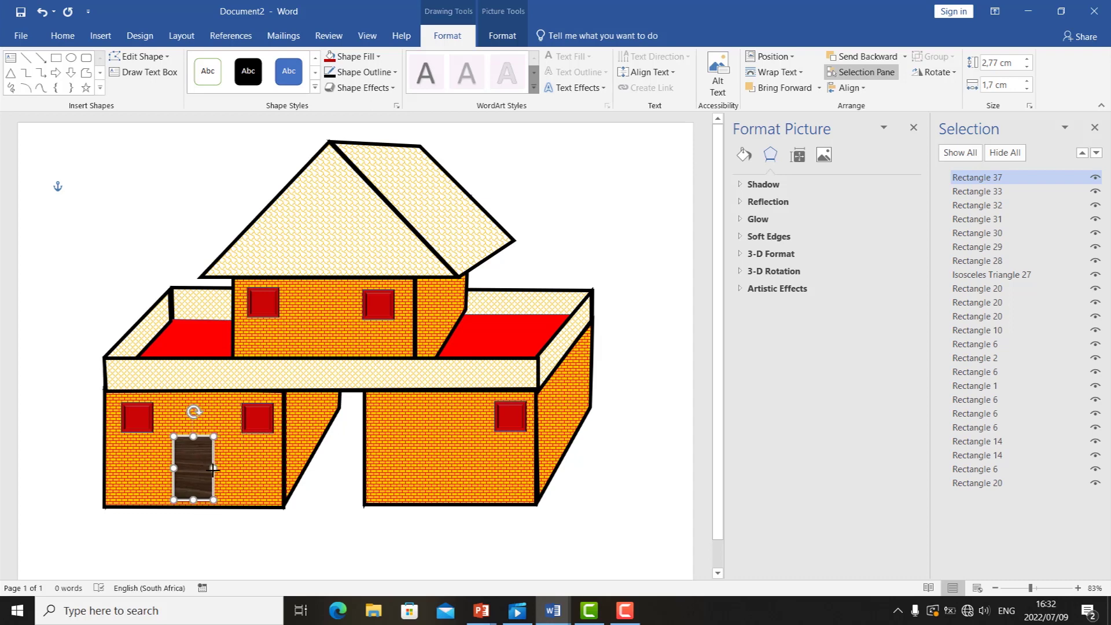
{"action": "mouse_move", "coordinate": [212, 468]}
{"action": "left_mouse_down"}
{"action": "mouse_move", "coordinate": [192, 500]}
{"action": "mouse_move", "coordinate": [192, 458]}
{"action": "left_mouse_up"}
{"action": "left_click", "coordinate": [139, 204]}
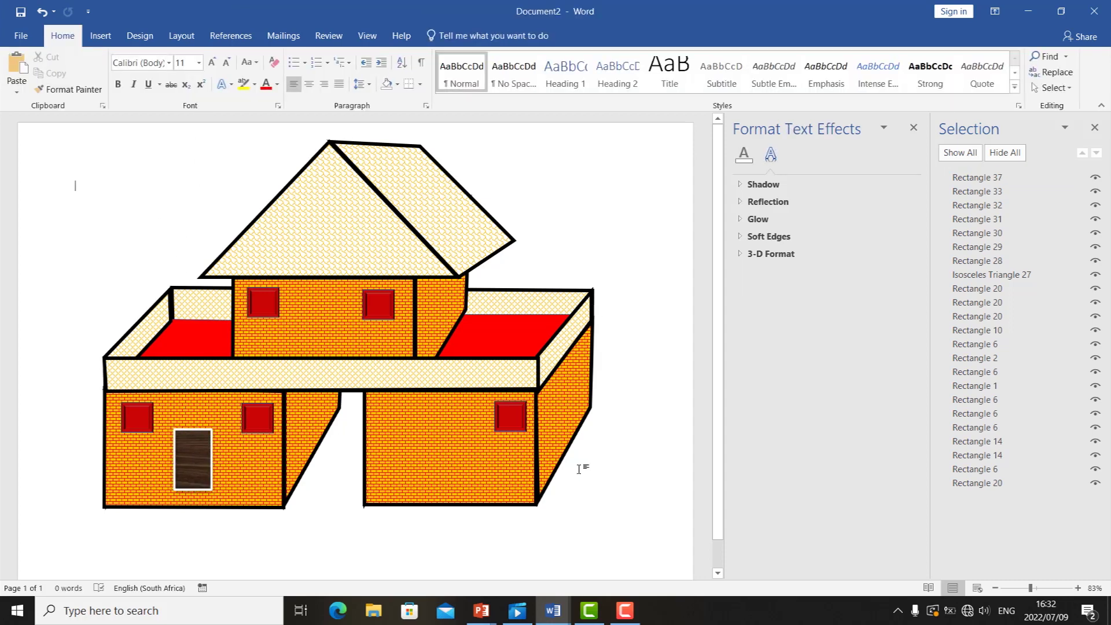
Narrow the right block's front wall to about 4.34 cm by moving its left edge inward.
{"action": "left_click", "coordinate": [426, 454]}
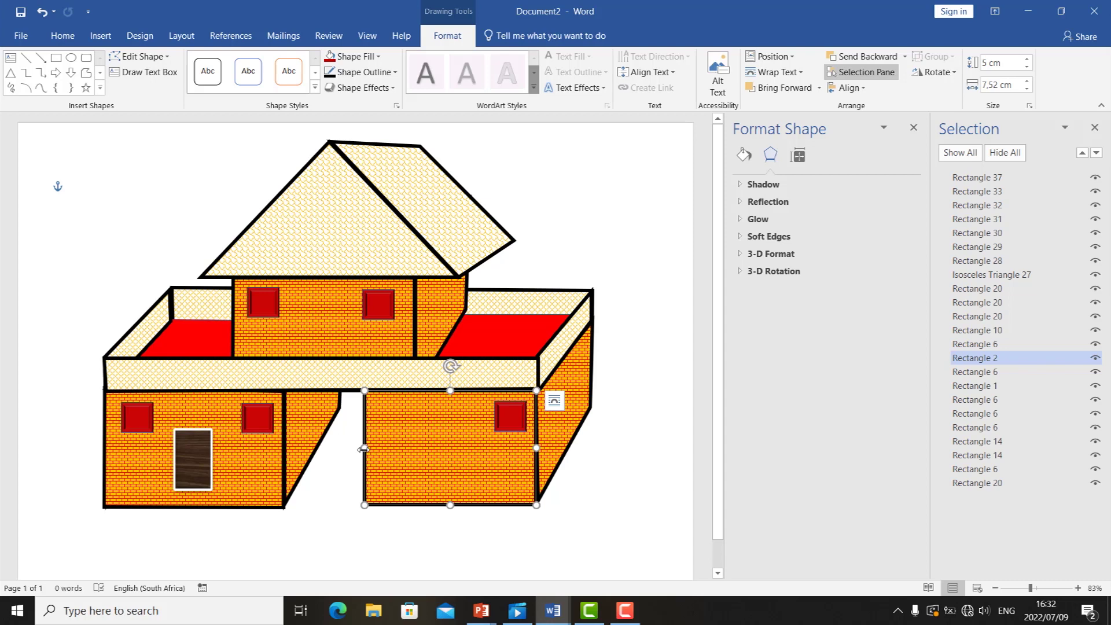
{"action": "left_click_drag", "start_coordinate": [364, 448], "coordinate": [437, 448]}
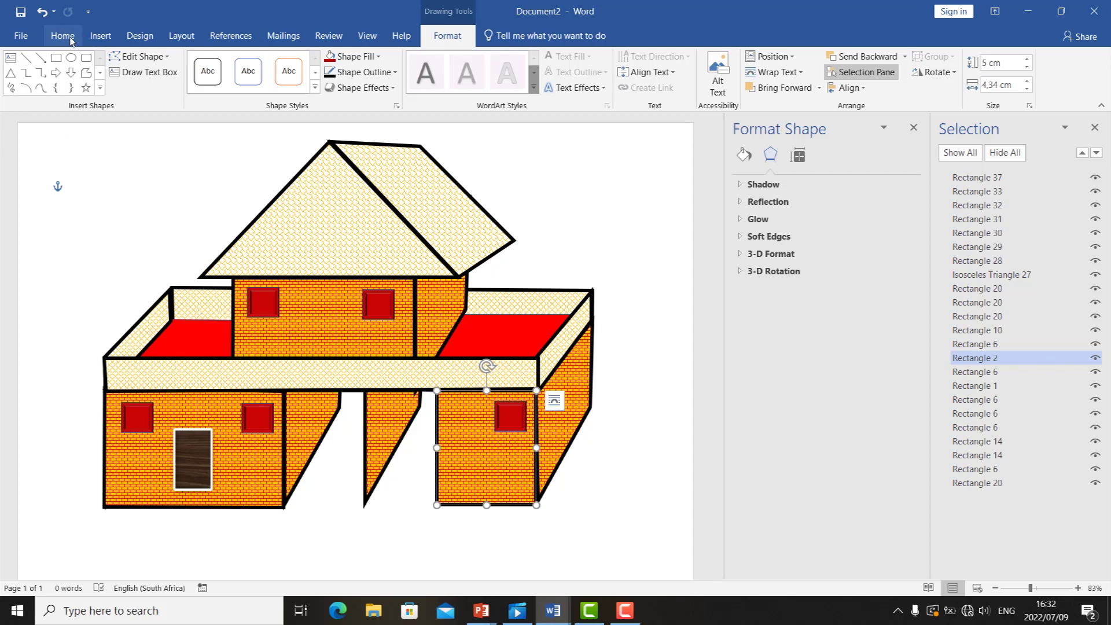
Duplicate the right block's front wall as a narrow brick pillar before the middle side wall, stacked directly above the original wall in the layer order.
{"action": "left_click", "coordinate": [70, 38]}
{"action": "left_click", "coordinate": [17, 88]}
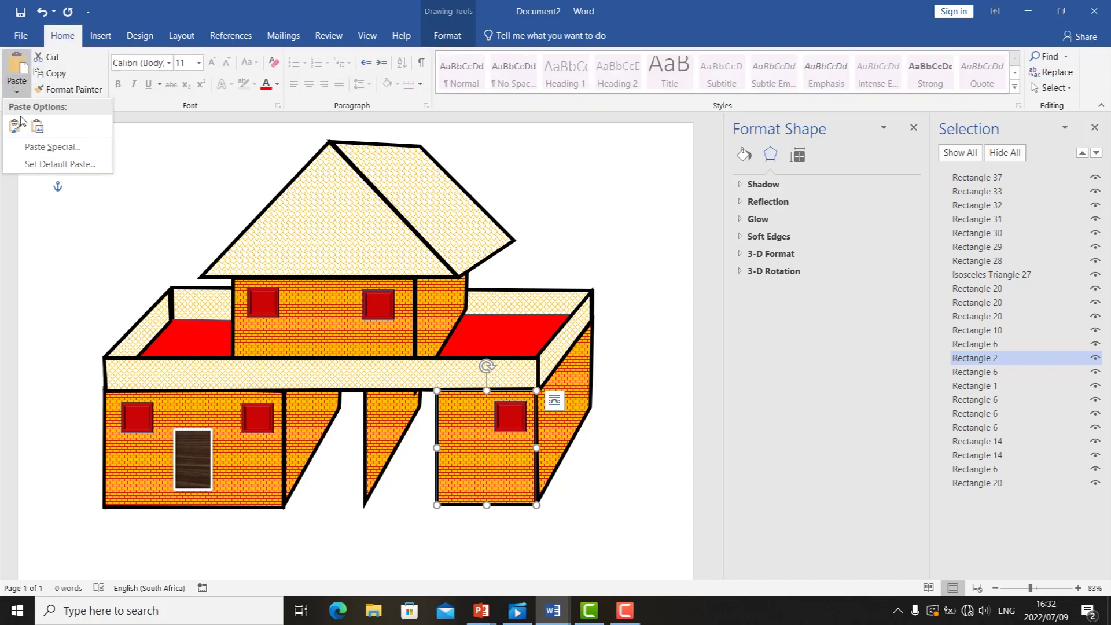
{"action": "left_click", "coordinate": [16, 127]}
{"action": "left_click_drag", "start_coordinate": [492, 456], "coordinate": [394, 429]}
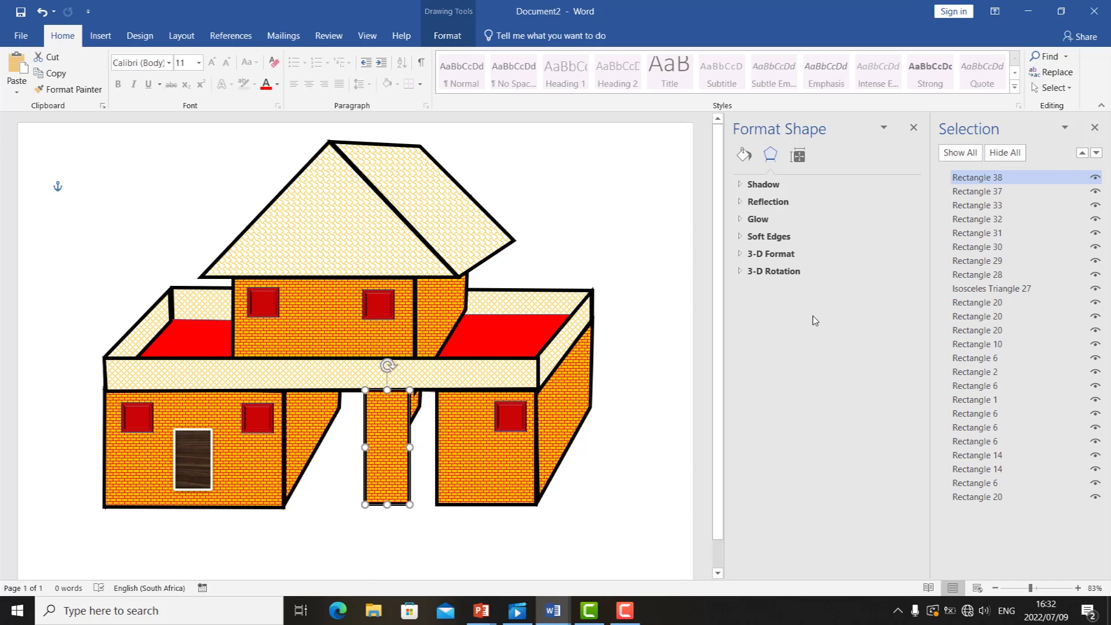
{"action": "left_click_drag", "start_coordinate": [974, 229], "coordinate": [974, 374]}
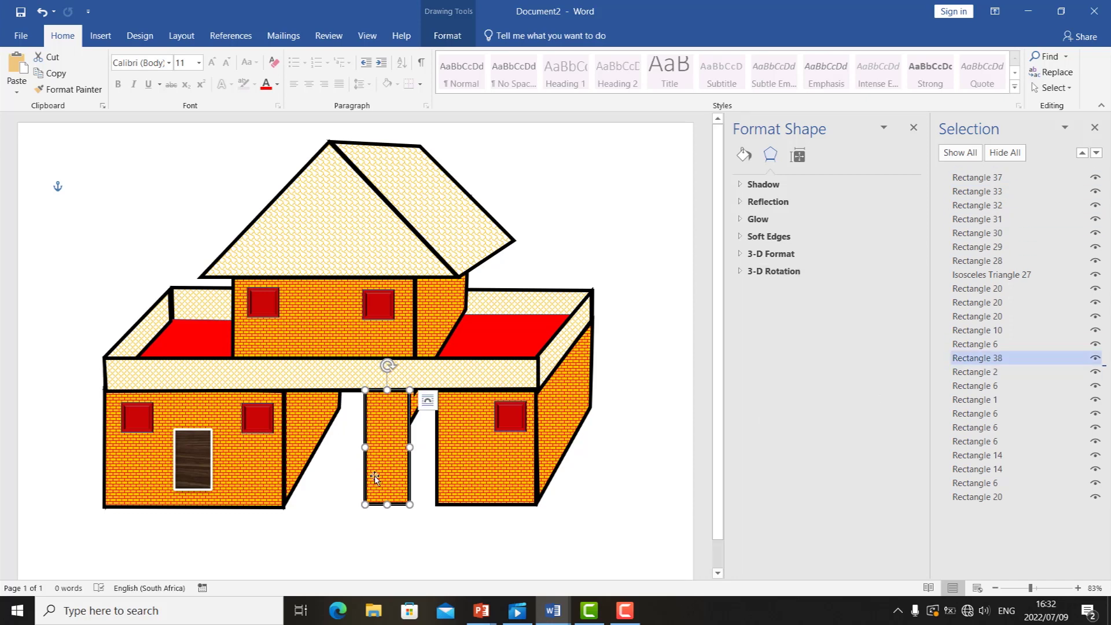
{"action": "mouse_move", "coordinate": [381, 467]}
{"action": "left_mouse_down"}
{"action": "mouse_move", "coordinate": [385, 437]}
{"action": "mouse_move", "coordinate": [383, 470]}
{"action": "left_mouse_up"}
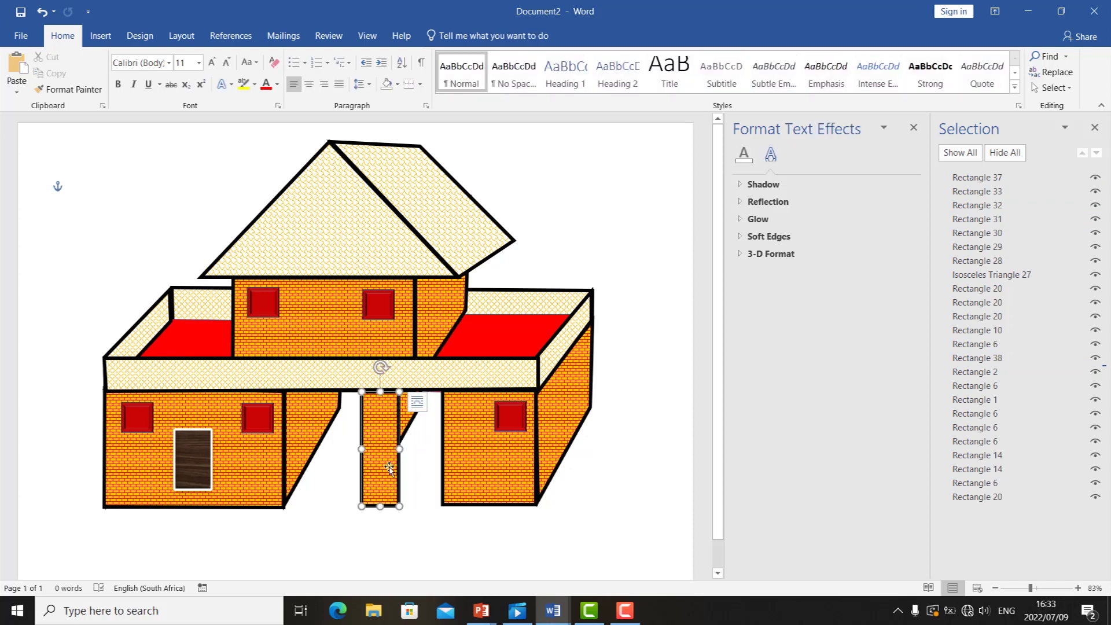
Duplicate the brick pillar and reshape the copy into a short, wide beam spanning the gap between the pillar and the right block's front wall.
{"action": "left_click", "coordinate": [62, 35]}
{"action": "left_click", "coordinate": [17, 66]}
{"action": "left_click", "coordinate": [16, 91]}
{"action": "left_click", "coordinate": [14, 126]}
{"action": "key", "text": "ctrl+v"}
{"action": "left_click_drag", "start_coordinate": [397, 445], "coordinate": [473, 436]}
{"action": "left_click_drag", "start_coordinate": [427, 495], "coordinate": [416, 408]}
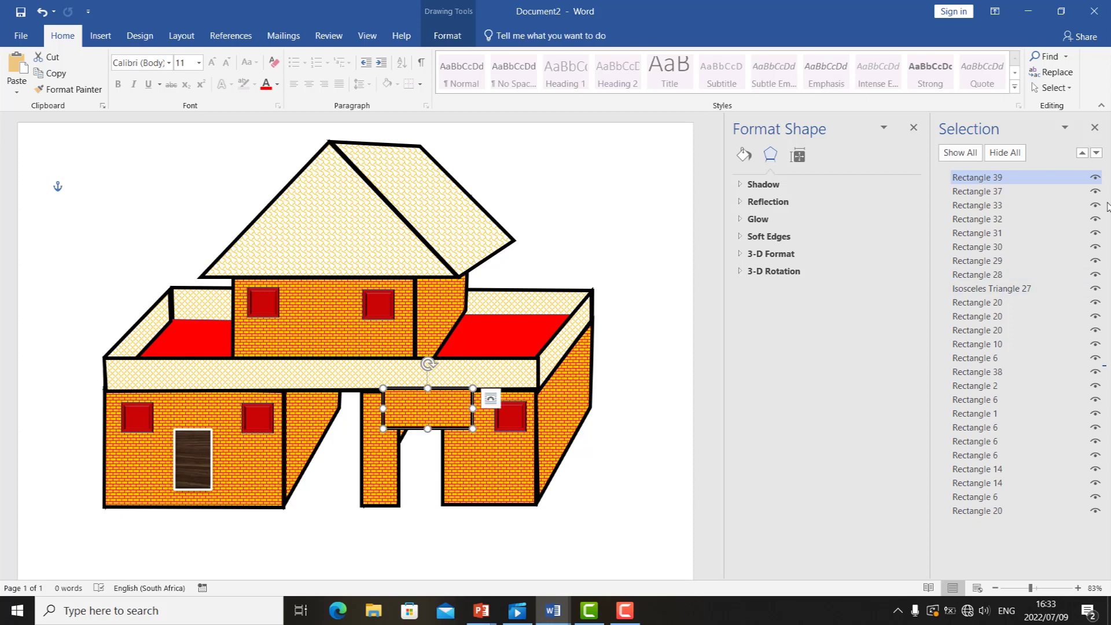
Send the brick beam behind the front parapet in the layer order and move it up so it tucks under the parapet.
{"action": "left_click_drag", "start_coordinate": [986, 177], "coordinate": [999, 322]}
{"action": "mouse_move", "coordinate": [420, 406]}
{"action": "left_mouse_down"}
{"action": "mouse_move", "coordinate": [417, 449]}
{"action": "mouse_move", "coordinate": [419, 392]}
{"action": "left_mouse_up"}
{"action": "left_click", "coordinate": [657, 205]}
Duplicate the brick beam between the pillar and the right block.
{"action": "left_click", "coordinate": [414, 399]}
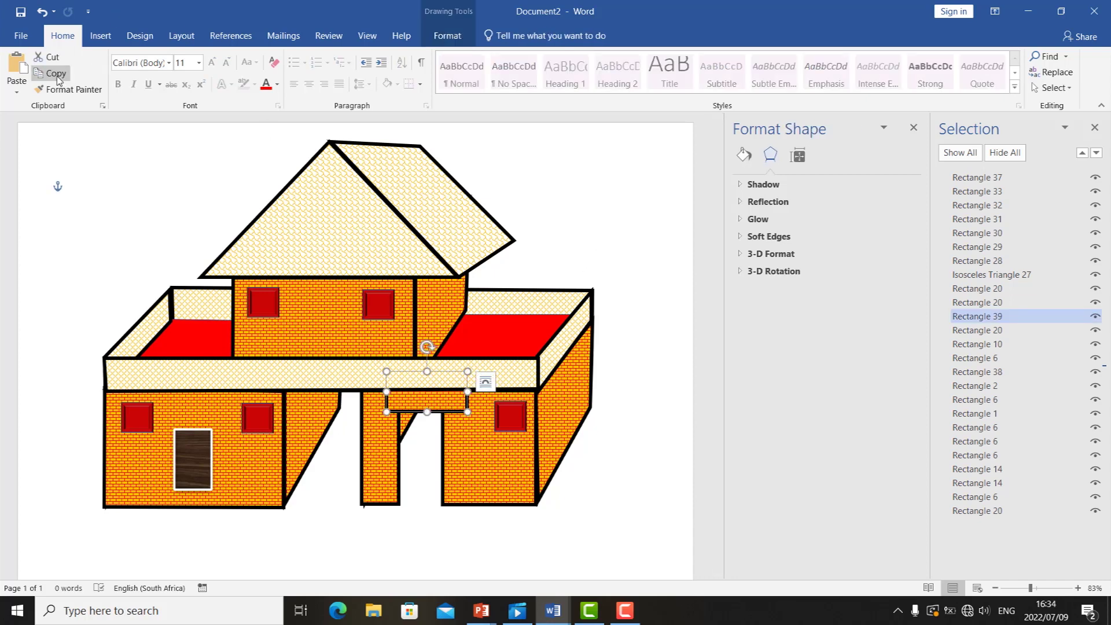
{"action": "left_click", "coordinate": [17, 93]}
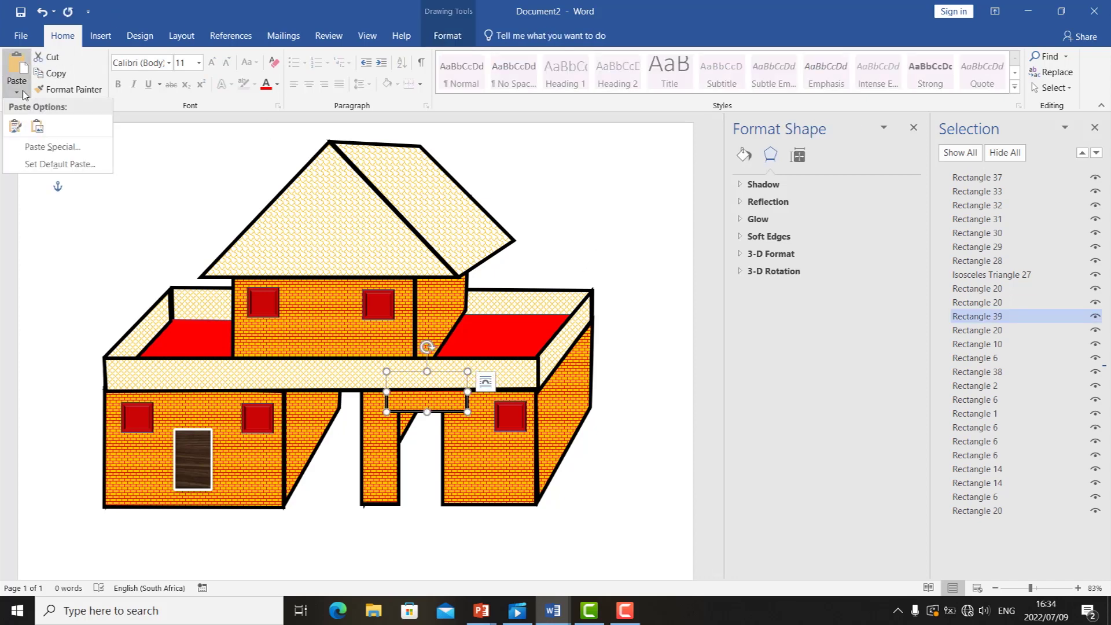
Paste a copy of the brick lintel rectangle and widen it on both sides over the doorway opening.
{"action": "left_click", "coordinate": [16, 128]}
{"action": "left_click_drag", "start_coordinate": [432, 398], "coordinate": [477, 397]}
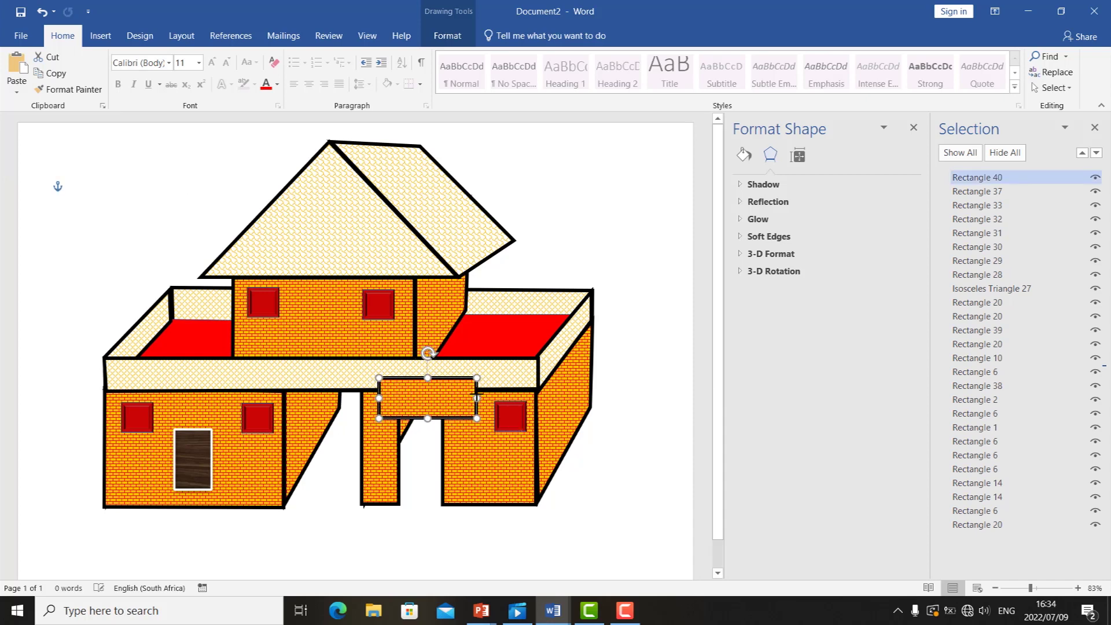
{"action": "left_click_drag", "start_coordinate": [380, 396], "coordinate": [368, 398]}
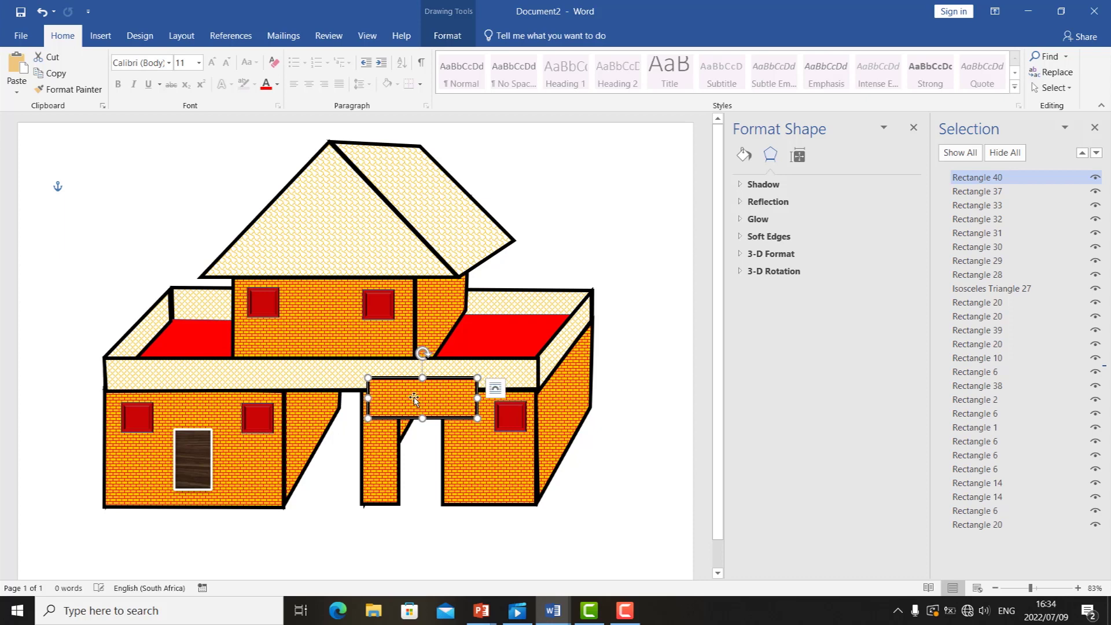
Lower the pasted brick rectangle in the stacking order until it sits behind the front parapet, and position it above the doorway.
{"action": "left_click_drag", "start_coordinate": [997, 228], "coordinate": [991, 254]}
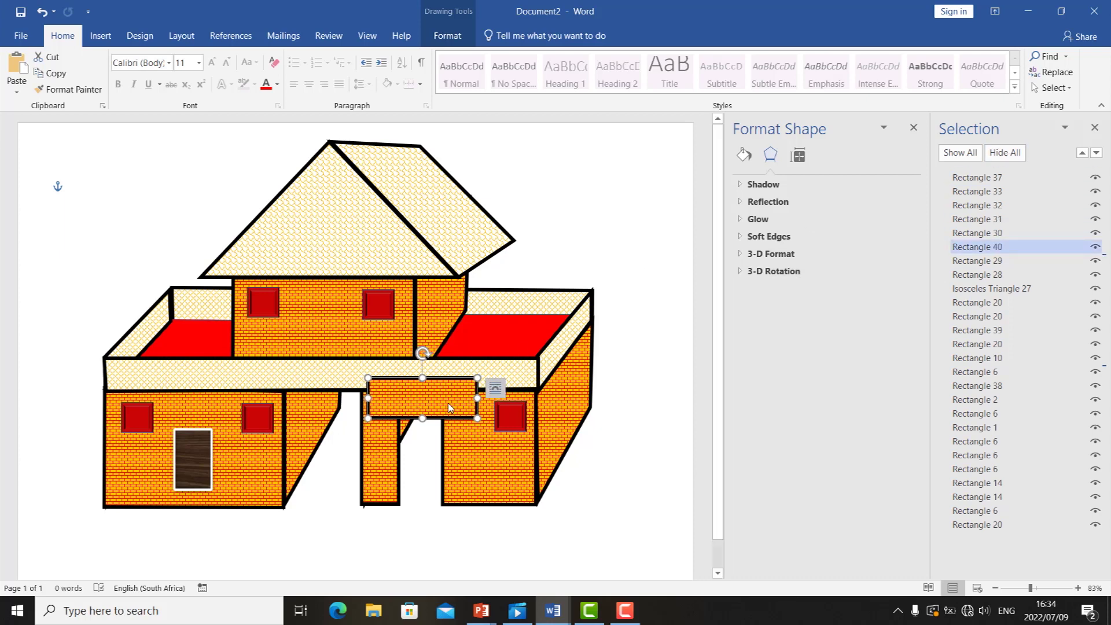
{"action": "left_click_drag", "start_coordinate": [454, 408], "coordinate": [456, 403]}
{"action": "mouse_move", "coordinate": [979, 256]}
{"action": "left_mouse_down"}
{"action": "mouse_move", "coordinate": [979, 280]}
{"action": "mouse_move", "coordinate": [987, 275]}
{"action": "left_mouse_up"}
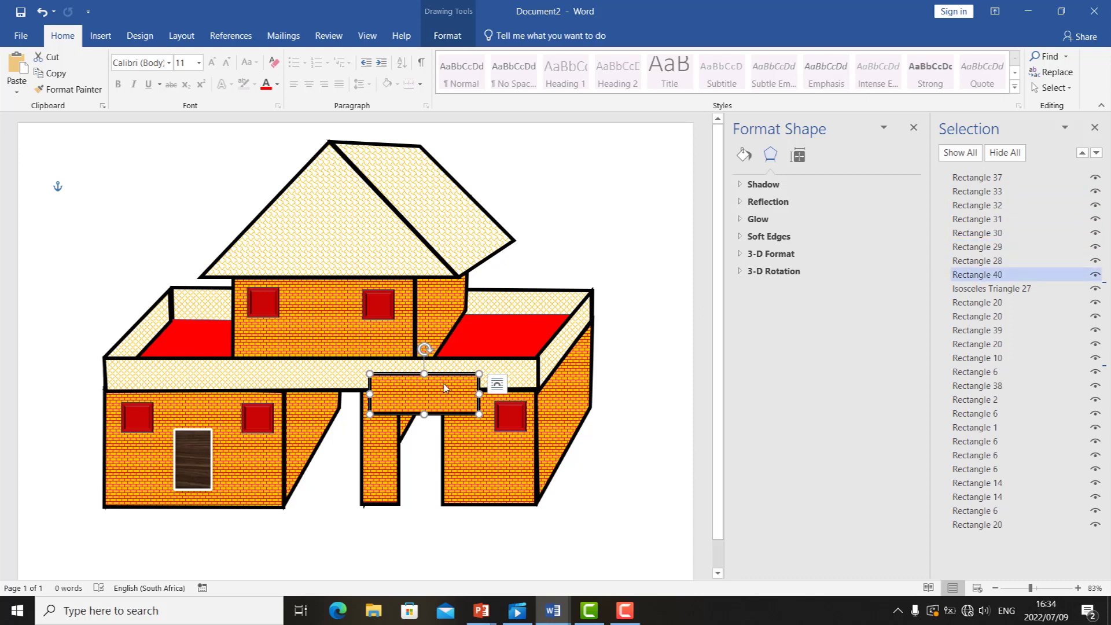
{"action": "left_click_drag", "start_coordinate": [991, 276], "coordinate": [986, 305]}
{"action": "mouse_move", "coordinate": [438, 404]}
{"action": "left_mouse_down"}
{"action": "mouse_move", "coordinate": [439, 428]}
{"action": "mouse_move", "coordinate": [437, 395]}
{"action": "mouse_move", "coordinate": [434, 408]}
{"action": "left_mouse_up"}
Remove the outline from the pasted brick rectangle and shift it up under the parapet.
{"action": "left_click", "coordinate": [450, 43]}
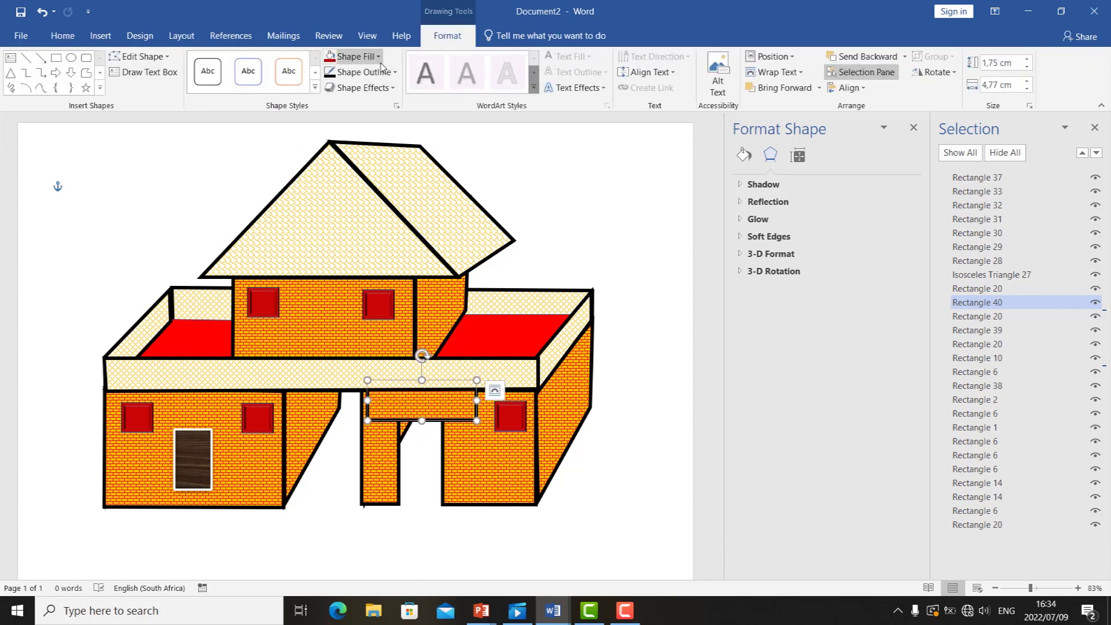
{"action": "left_click", "coordinate": [390, 73]}
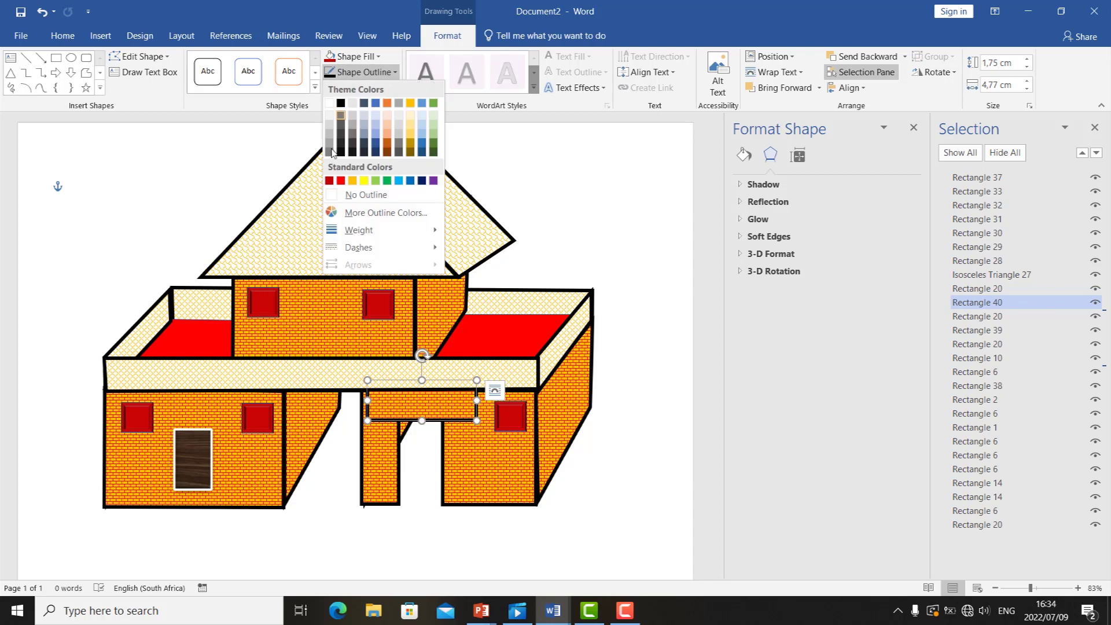
{"action": "left_click", "coordinate": [339, 195]}
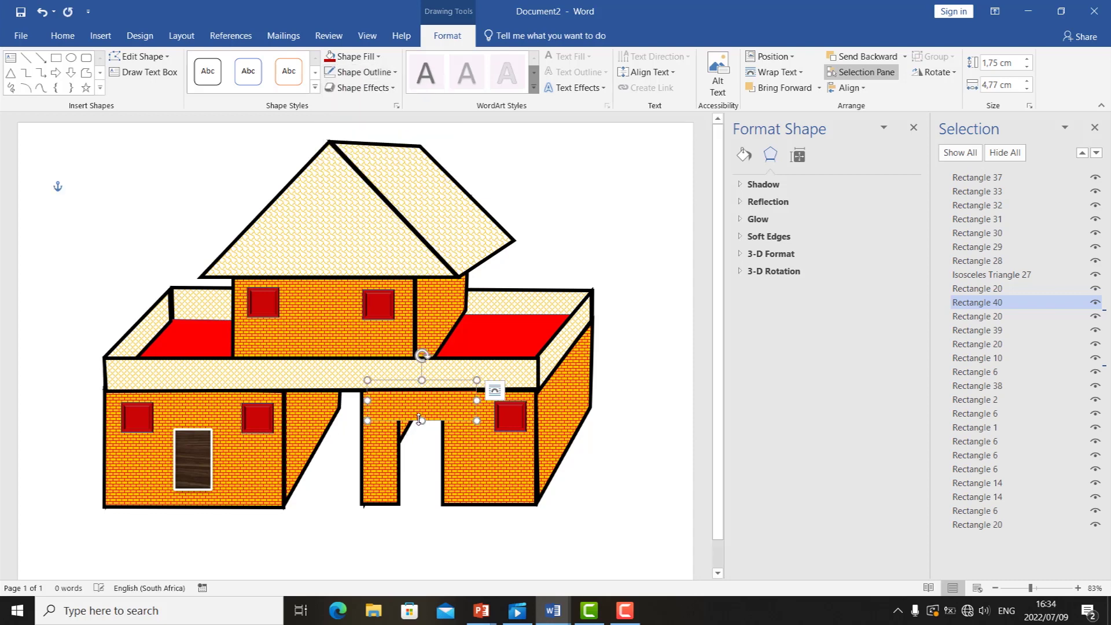
{"action": "left_click_drag", "start_coordinate": [442, 408], "coordinate": [446, 398]}
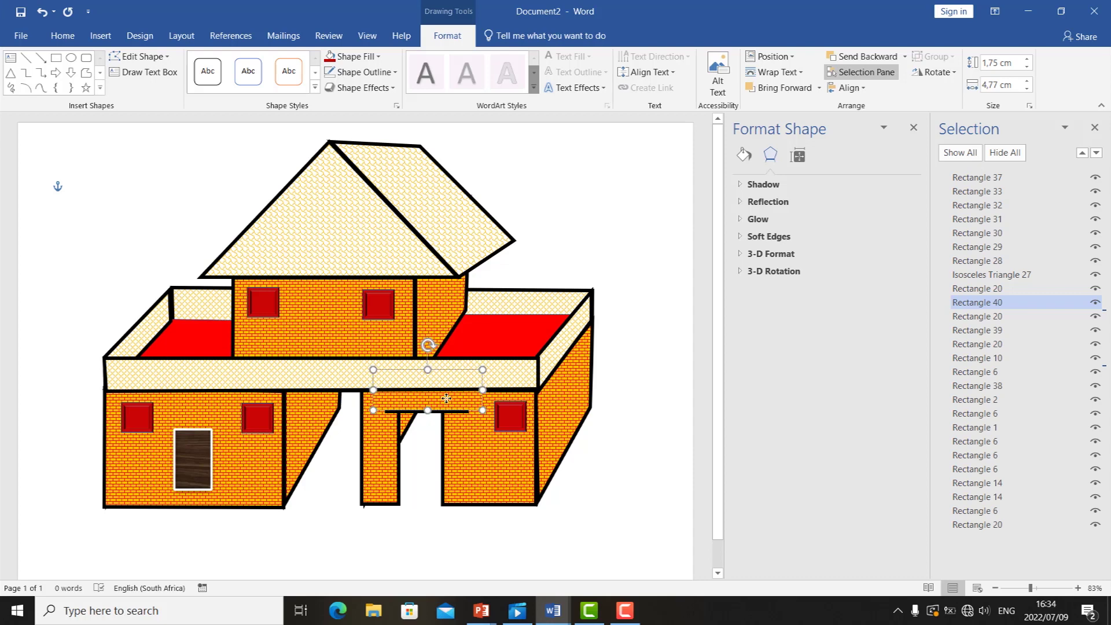
{"action": "left_click", "coordinate": [612, 226]}
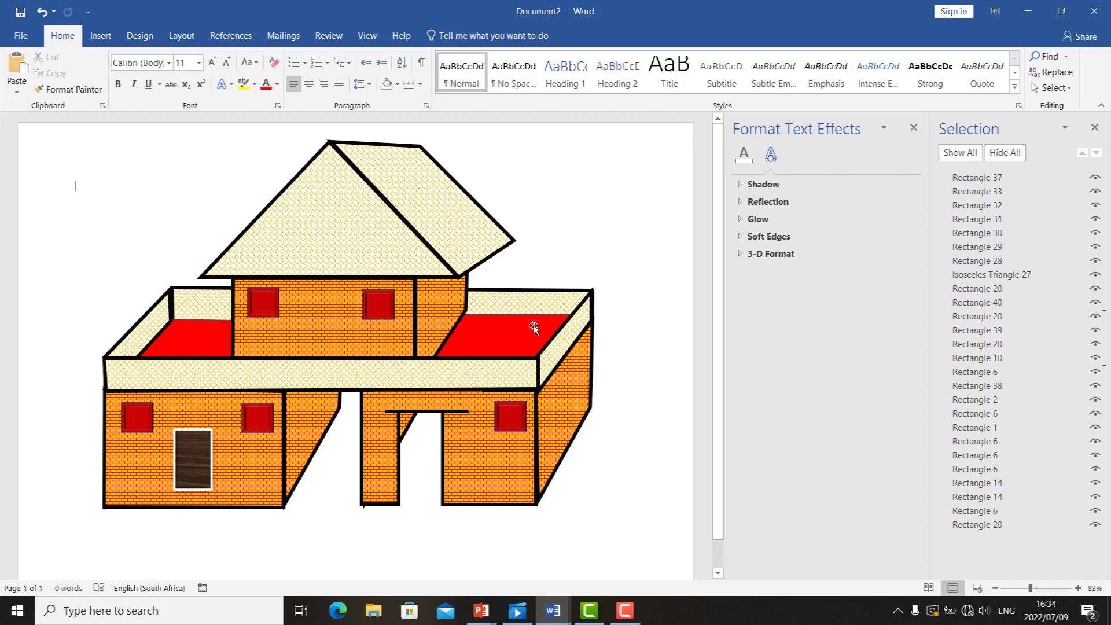
Adjust the overlapping lintel rectangles so the black lintel line sits lower and is narrower across the doorway opening.
{"action": "left_click", "coordinate": [444, 387]}
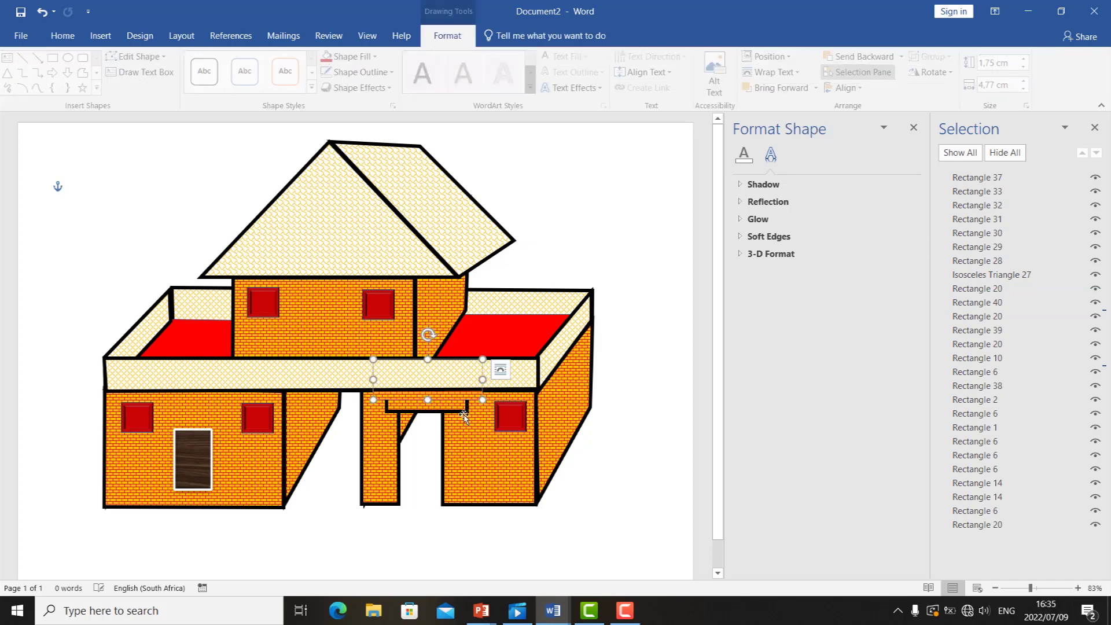
{"action": "left_click", "coordinate": [470, 393]}
{"action": "left_click_drag", "start_coordinate": [467, 392], "coordinate": [390, 391]}
{"action": "left_click", "coordinate": [565, 217]}
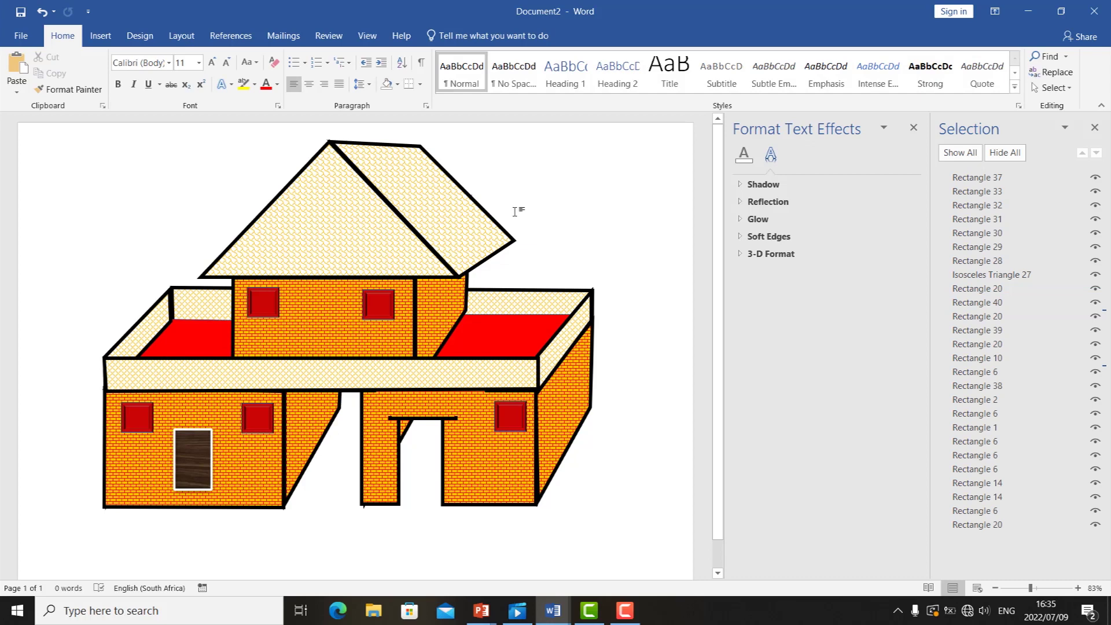
Place a copy of the wooden door in the doorway opening and stretch it up to the lintel.
{"action": "left_click_drag", "start_coordinate": [192, 465], "coordinate": [421, 472]}
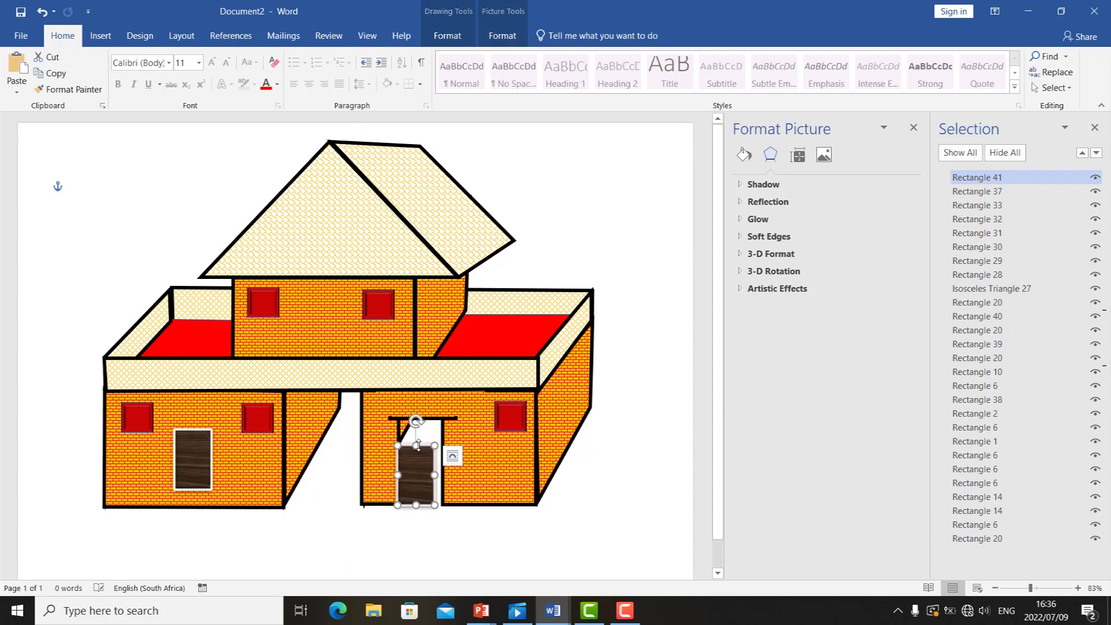
{"action": "left_click_drag", "start_coordinate": [417, 434], "coordinate": [416, 418]}
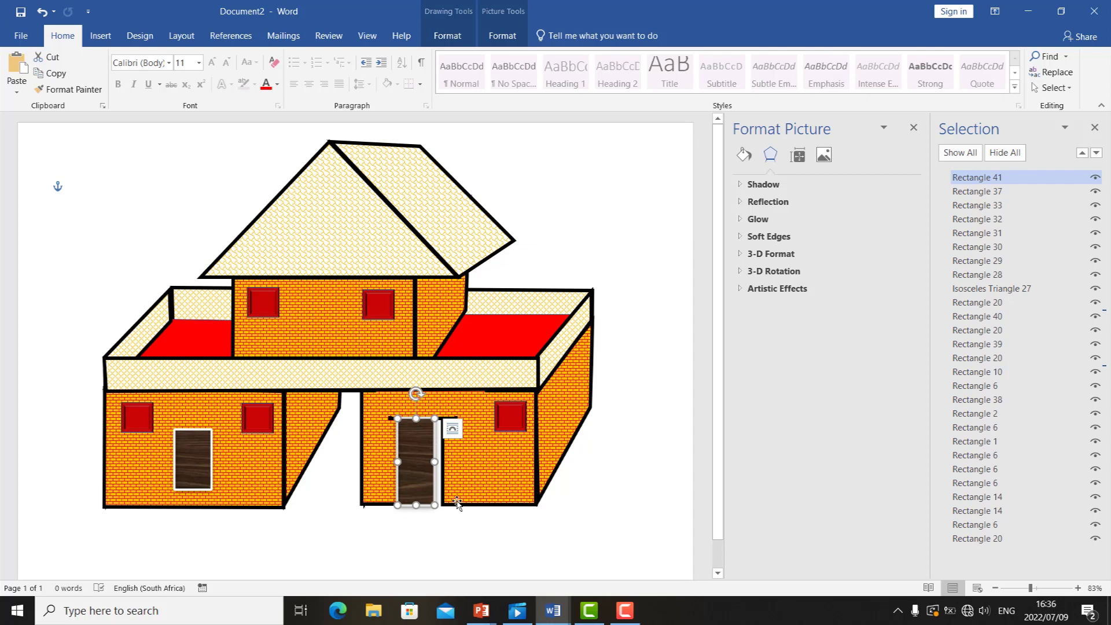
Move the original wooden door beneath the left front window and place a copy beneath the neighbouring window, nudging that window into line.
{"action": "left_click_drag", "start_coordinate": [191, 488], "coordinate": [134, 496]}
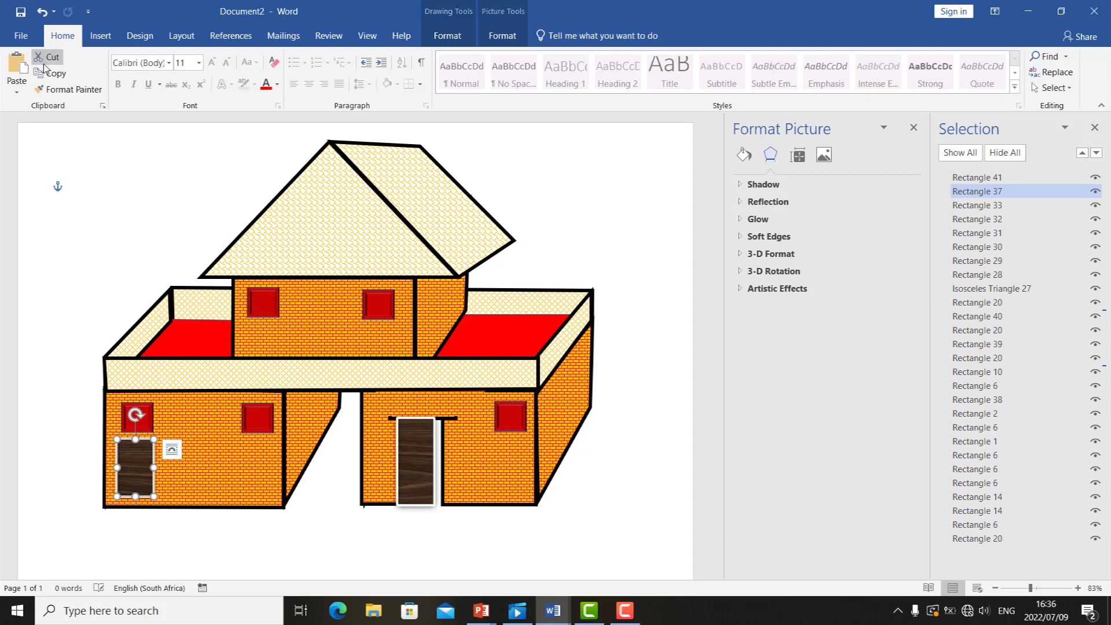
{"action": "left_click", "coordinate": [17, 88]}
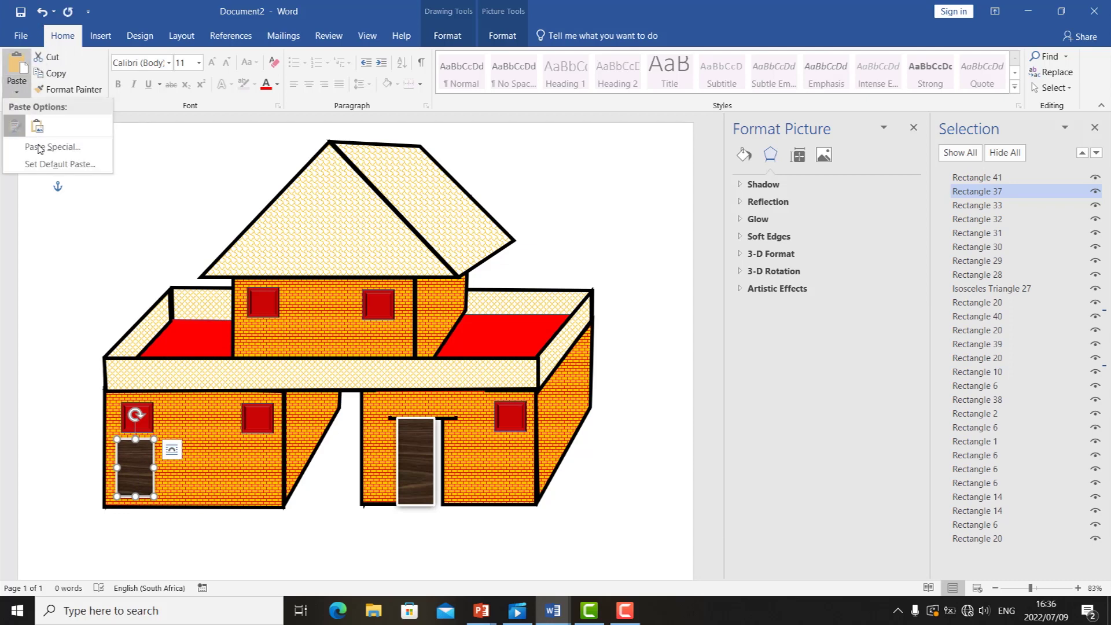
{"action": "left_click", "coordinate": [16, 126]}
{"action": "left_click_drag", "start_coordinate": [155, 479], "coordinate": [250, 473]}
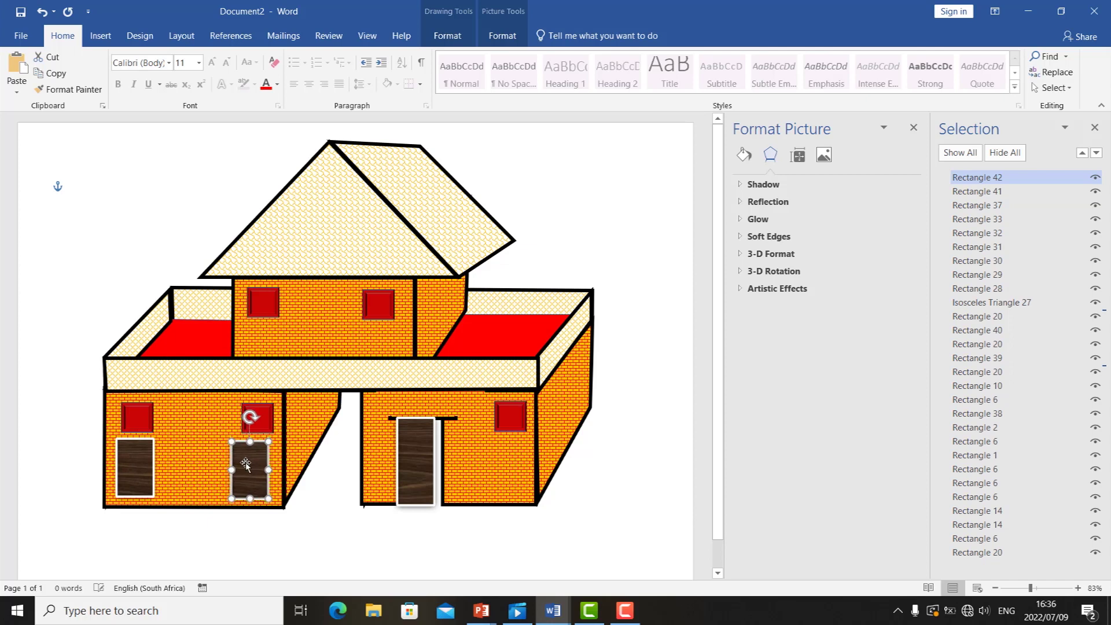
{"action": "left_click_drag", "start_coordinate": [264, 424], "coordinate": [258, 417]}
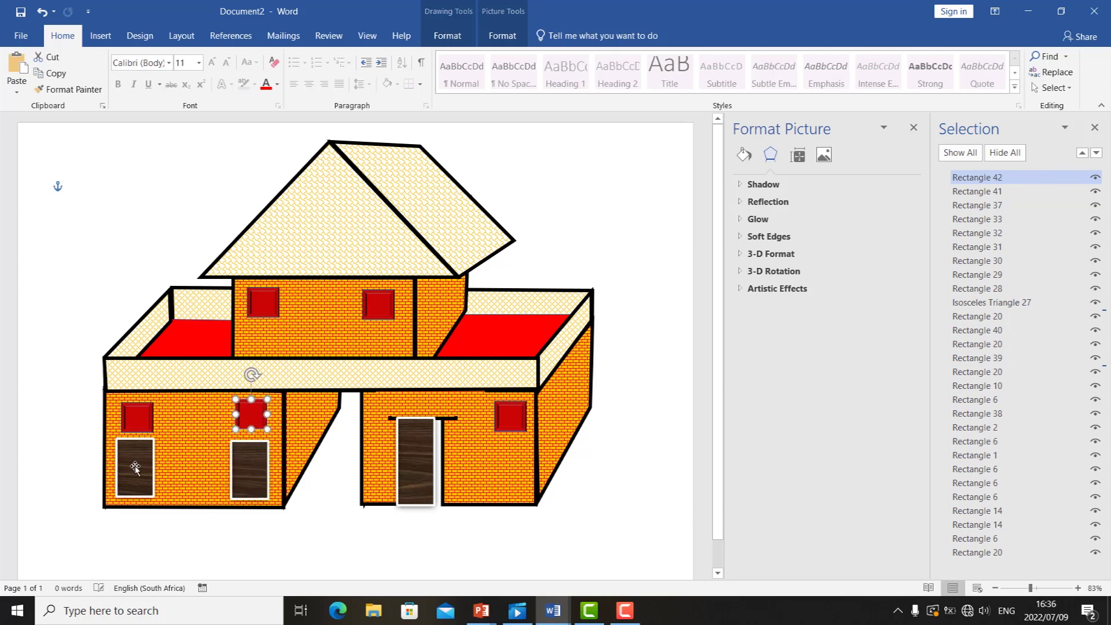
Apply a perspective 3-D rotation to the doorway's wooden door and move it against the opening's left jamb.
{"action": "left_click", "coordinate": [407, 453]}
{"action": "left_click_drag", "start_coordinate": [408, 452], "coordinate": [453, 454]}
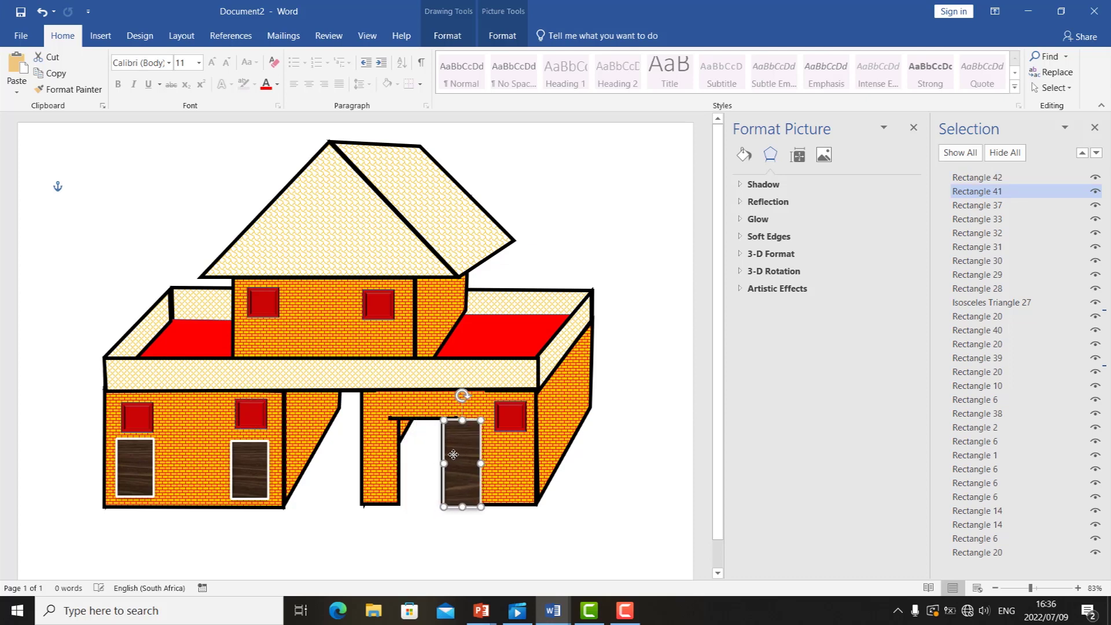
{"action": "left_click", "coordinate": [504, 36]}
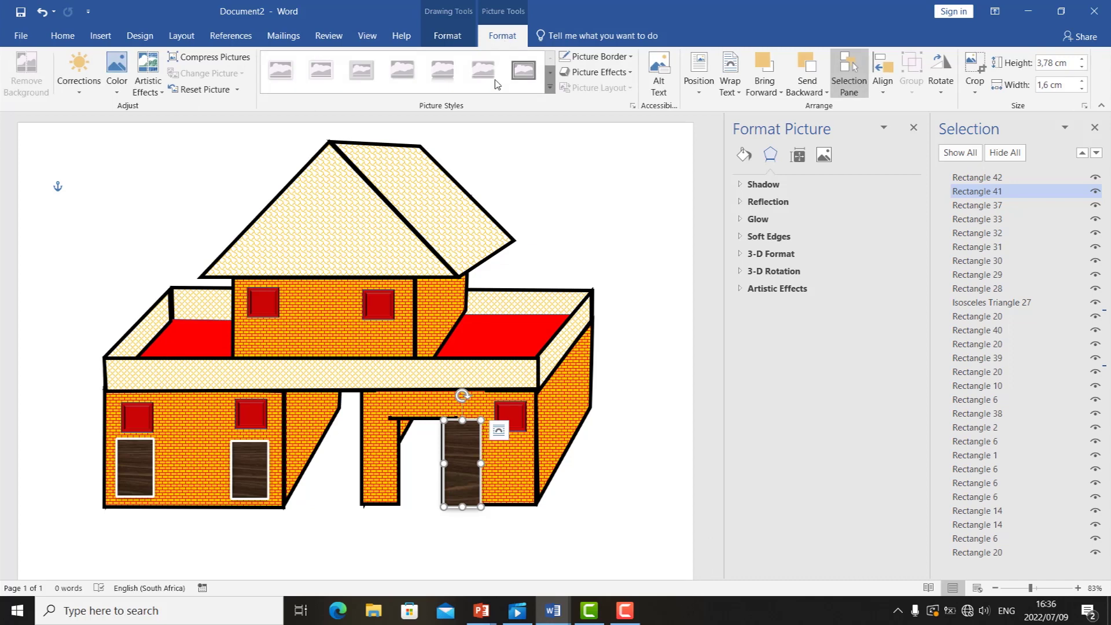
{"action": "left_click", "coordinate": [446, 36]}
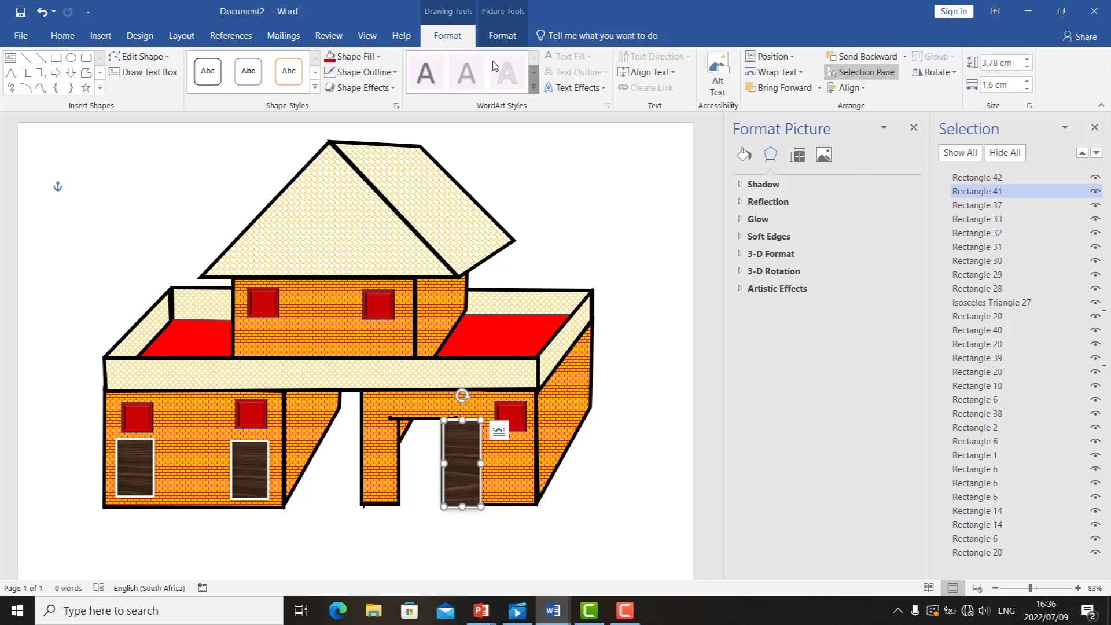
{"action": "left_click", "coordinate": [360, 87]}
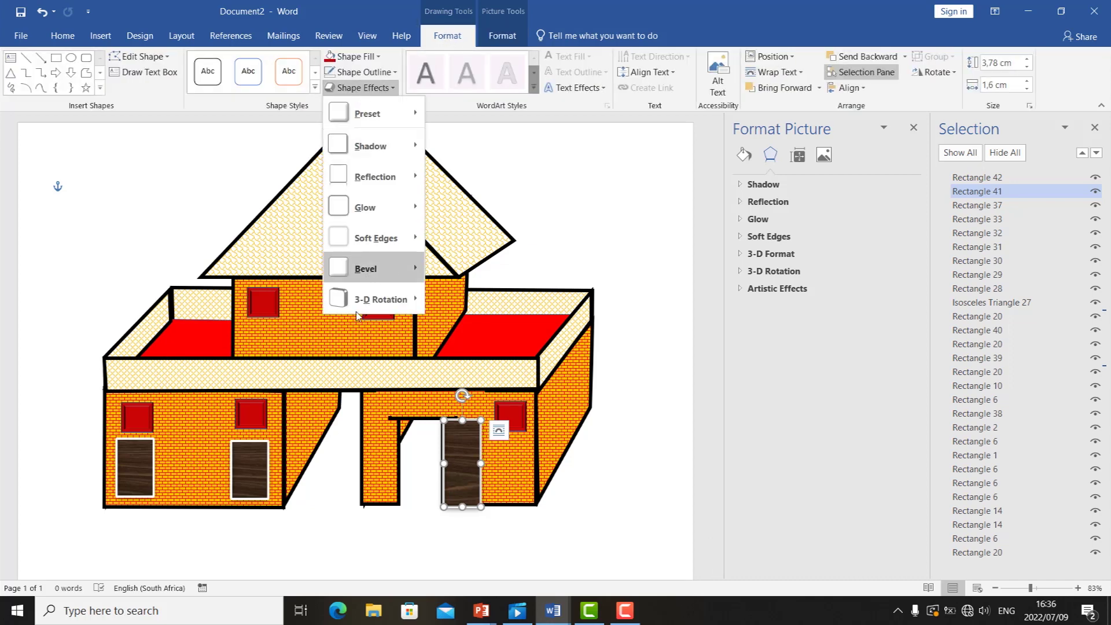
{"action": "mouse_move", "coordinate": [358, 312]}
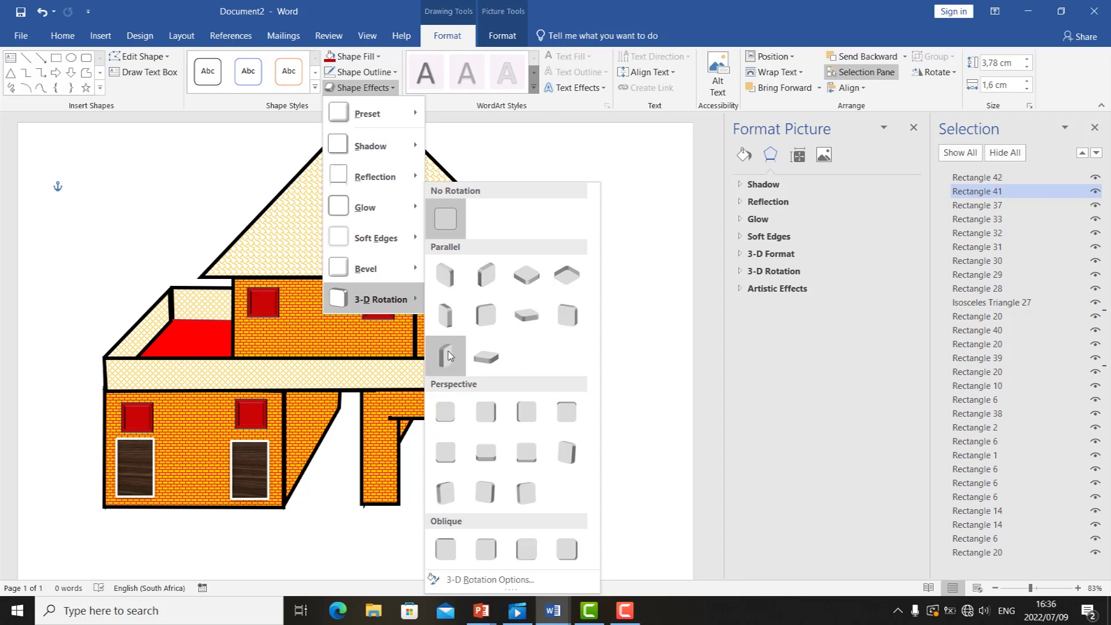
{"action": "left_click", "coordinate": [450, 489]}
{"action": "left_click_drag", "start_coordinate": [458, 463], "coordinate": [398, 466]}
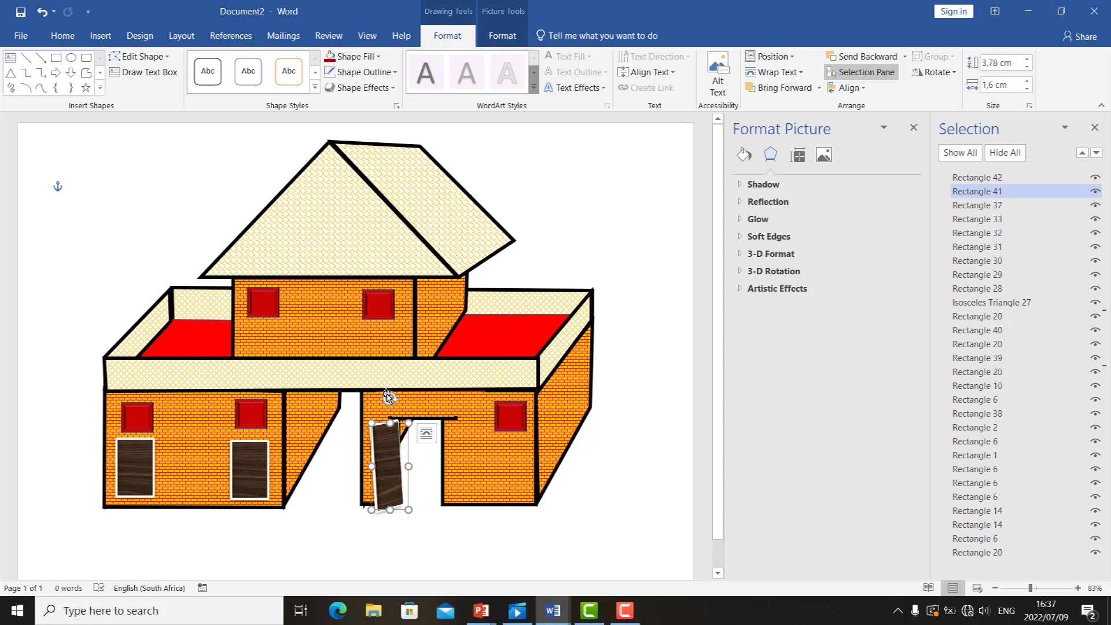
Change the doorway door's 3-D rotation to a narrow Parallel preset, straighten the door upright and nudge it against the jamb.
{"action": "left_click", "coordinate": [360, 87]}
{"action": "mouse_move", "coordinate": [382, 299]}
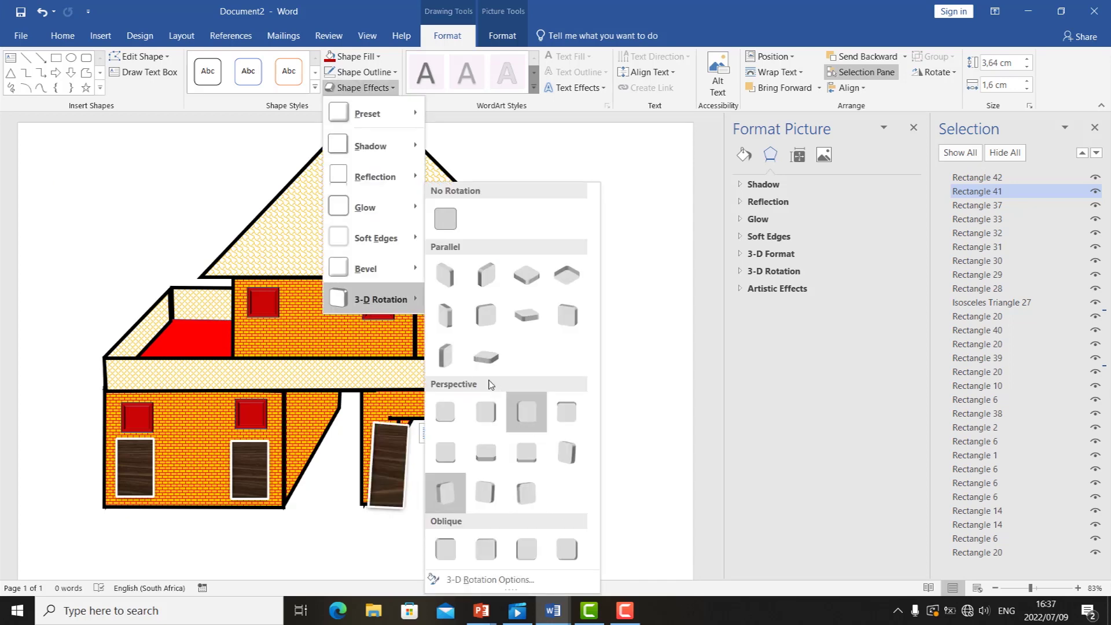
{"action": "left_click", "coordinate": [444, 354]}
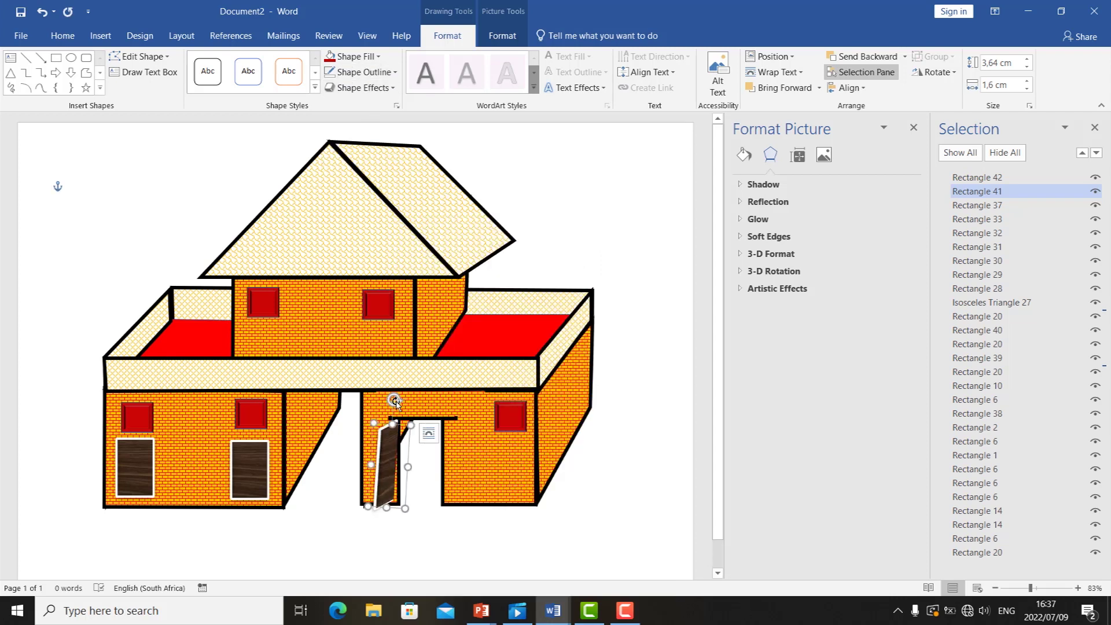
{"action": "left_click_drag", "start_coordinate": [395, 401], "coordinate": [389, 400]}
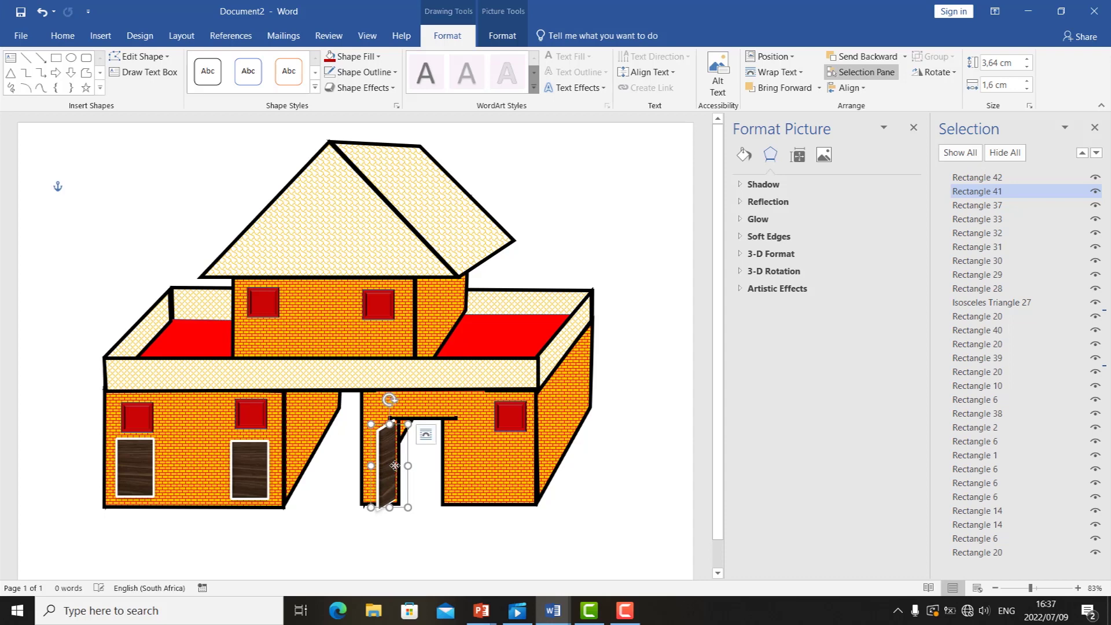
{"action": "left_click_drag", "start_coordinate": [394, 466], "coordinate": [396, 466]}
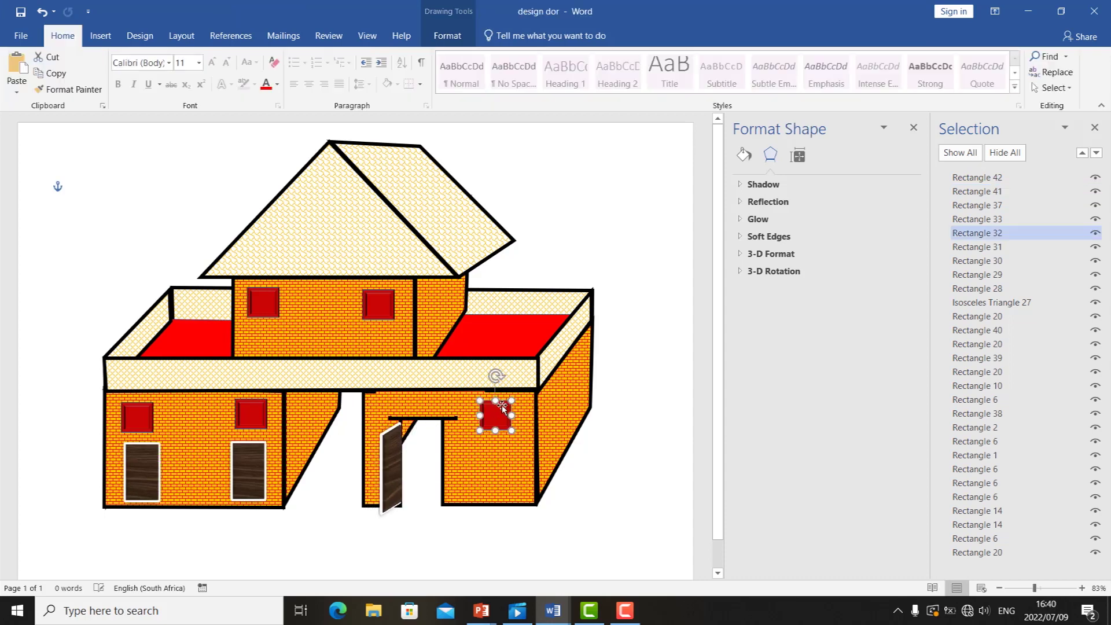
{"action": "left_click", "coordinate": [523, 181]}
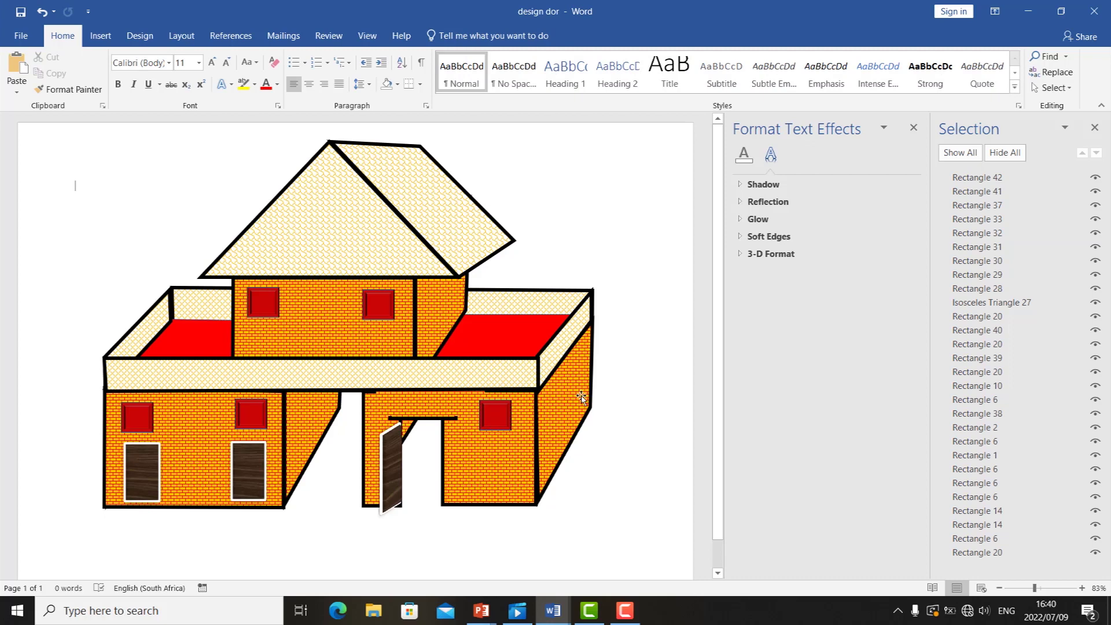
Copy the wooden door on the left front wall and place the copy on the right side wall.
{"action": "left_click", "coordinate": [143, 481]}
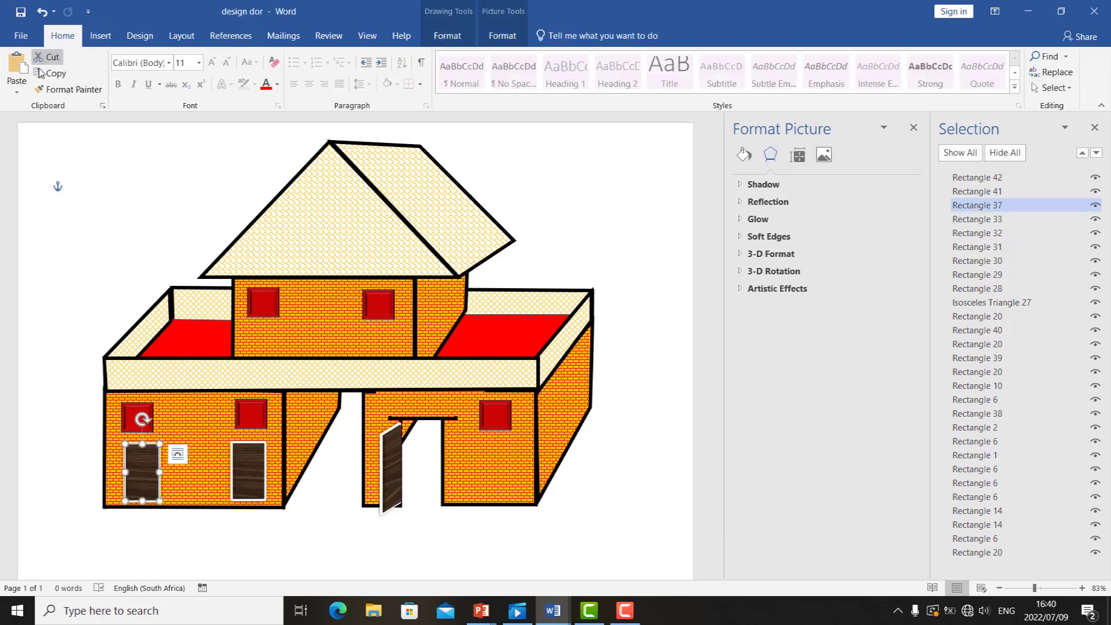
{"action": "left_click", "coordinate": [56, 72]}
{"action": "left_click", "coordinate": [13, 94]}
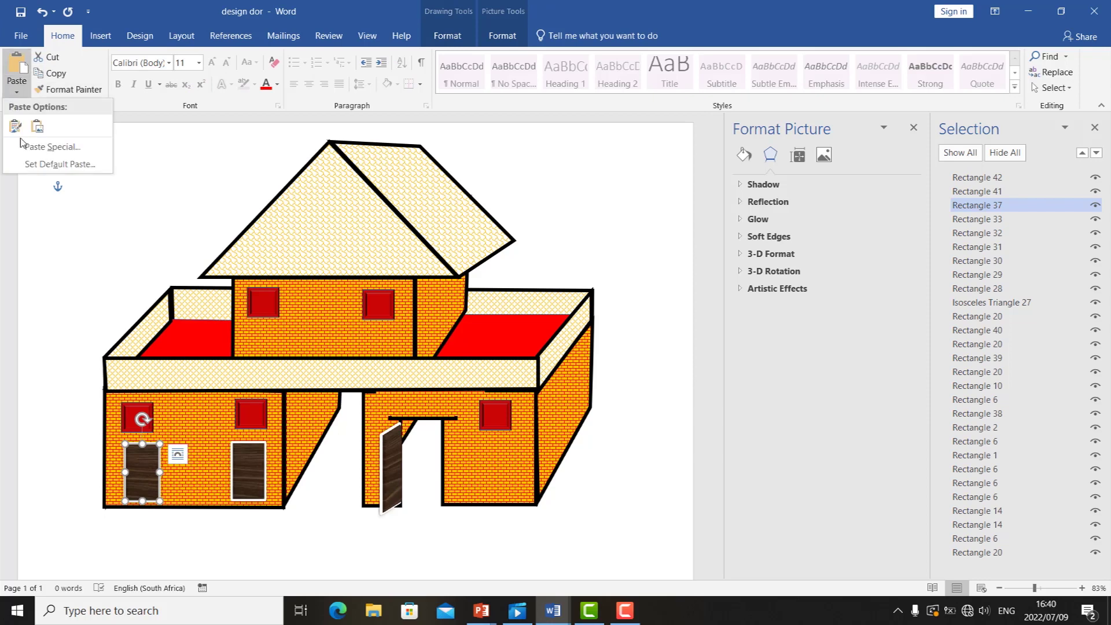
{"action": "left_click", "coordinate": [18, 129]}
{"action": "mouse_move", "coordinate": [163, 490]}
{"action": "left_mouse_down"}
{"action": "mouse_move", "coordinate": [480, 483]}
{"action": "mouse_move", "coordinate": [571, 438]}
{"action": "mouse_move", "coordinate": [562, 418]}
{"action": "left_mouse_up"}
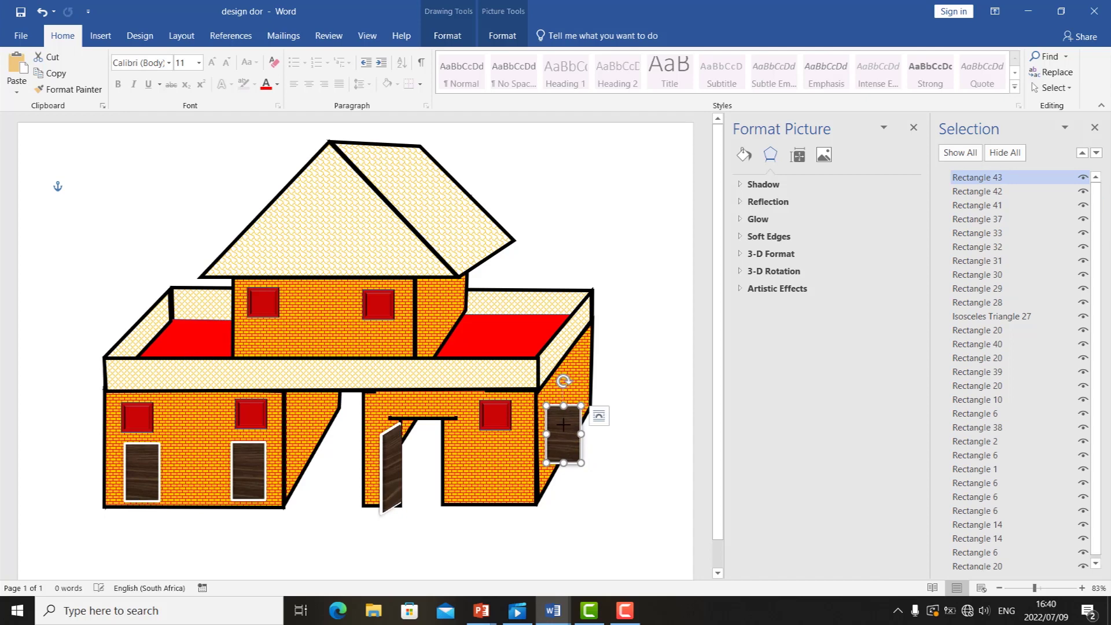
Shorten the copied panel and edit its corner points so it slants in line with the right side wall.
{"action": "left_click", "coordinate": [455, 36]}
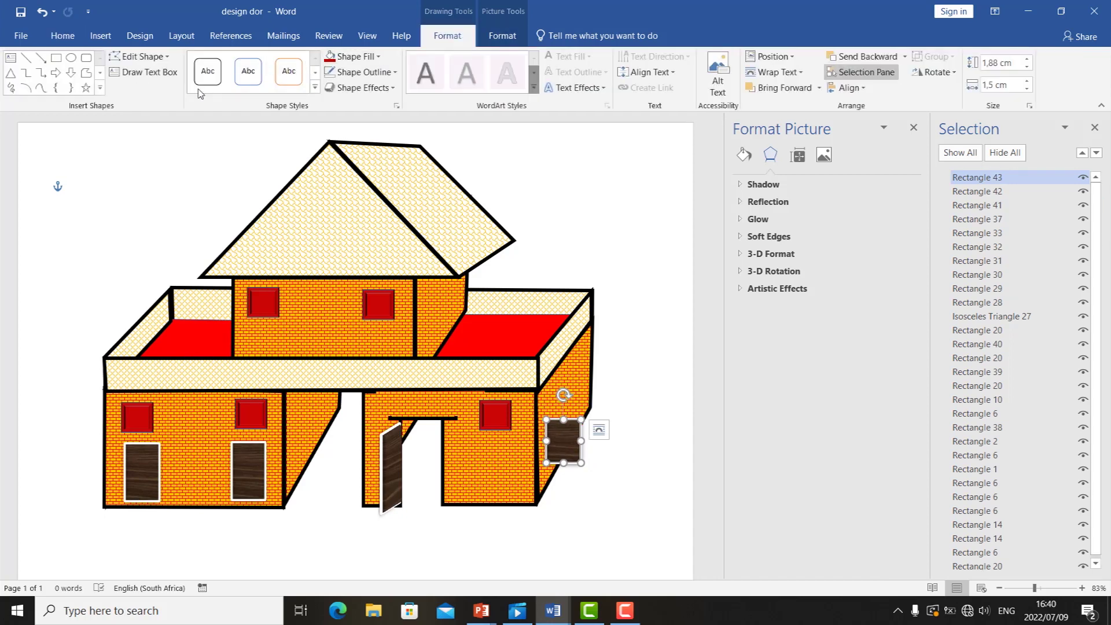
{"action": "left_click", "coordinate": [124, 58]}
{"action": "left_click", "coordinate": [120, 94]}
{"action": "left_click", "coordinate": [580, 419]}
{"action": "left_click_drag", "start_coordinate": [588, 398], "coordinate": [587, 375]}
{"action": "left_click_drag", "start_coordinate": [581, 454], "coordinate": [549, 412]}
{"action": "left_click", "coordinate": [556, 454]}
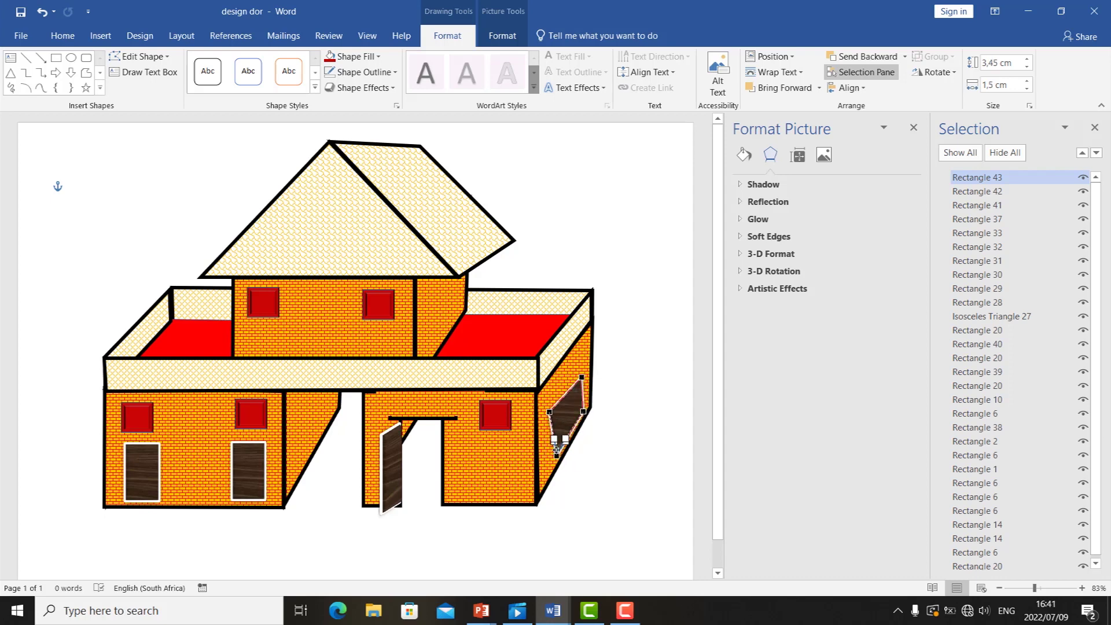
{"action": "left_click_drag", "start_coordinate": [556, 455], "coordinate": [554, 452]}
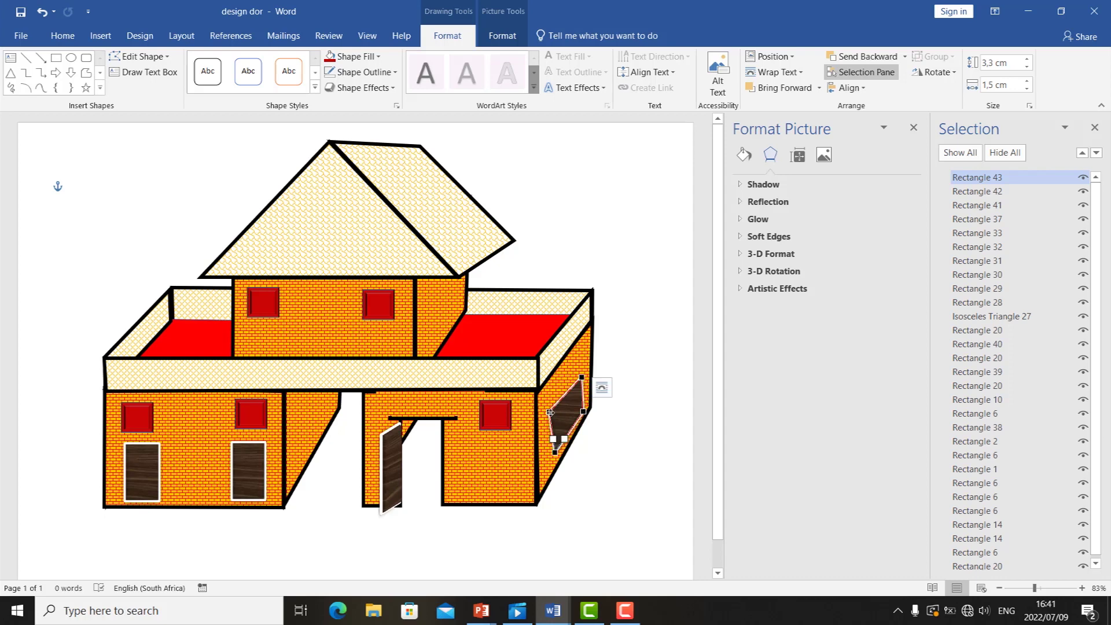
{"action": "key", "text": "Tab"}
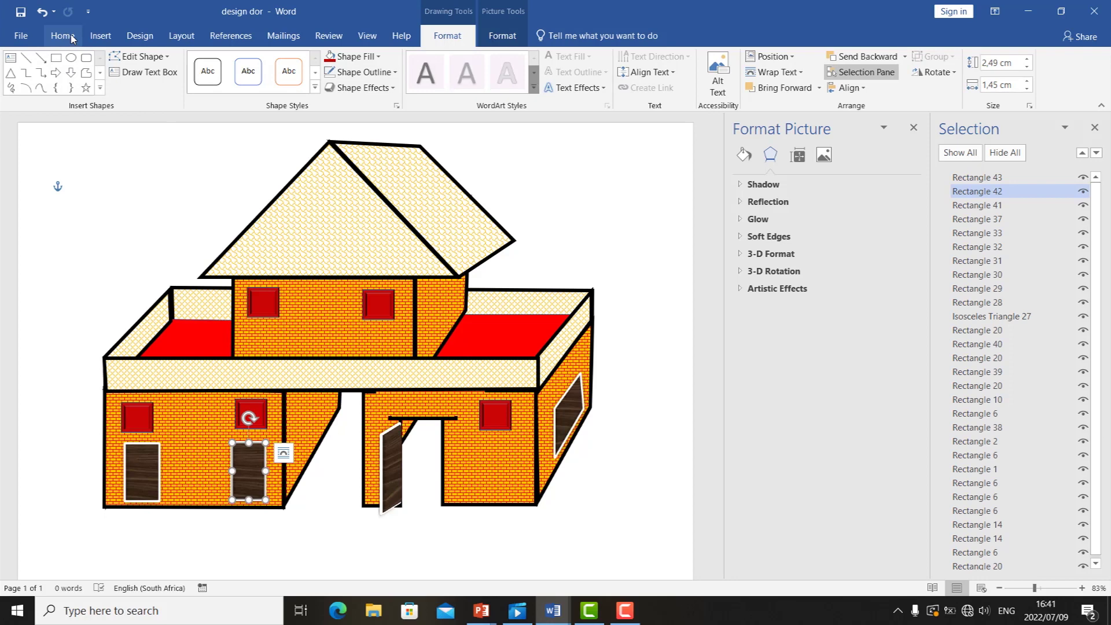
Paste another copy of the wooden door, shorten it and place it on the upper storey's right side wall.
{"action": "left_click", "coordinate": [63, 36]}
{"action": "left_click", "coordinate": [17, 91]}
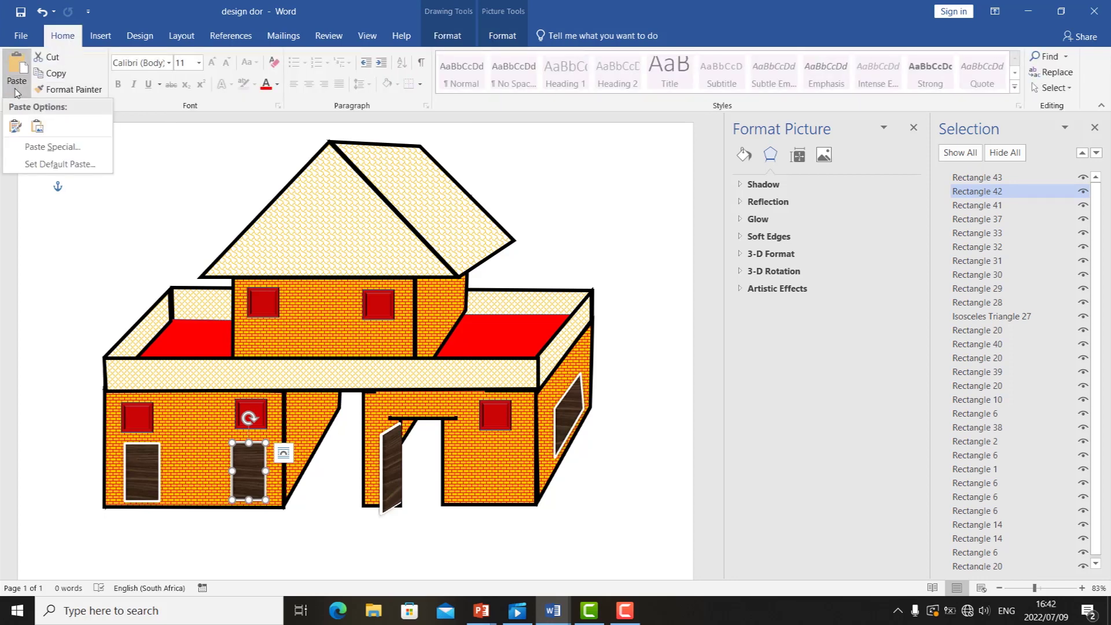
{"action": "left_click", "coordinate": [15, 125]}
{"action": "key", "text": "ctrl+v"}
{"action": "mouse_move", "coordinate": [255, 479]}
{"action": "left_mouse_down"}
{"action": "mouse_move", "coordinate": [468, 321]}
{"action": "mouse_move", "coordinate": [465, 304]}
{"action": "mouse_move", "coordinate": [460, 318]}
{"action": "left_mouse_up"}
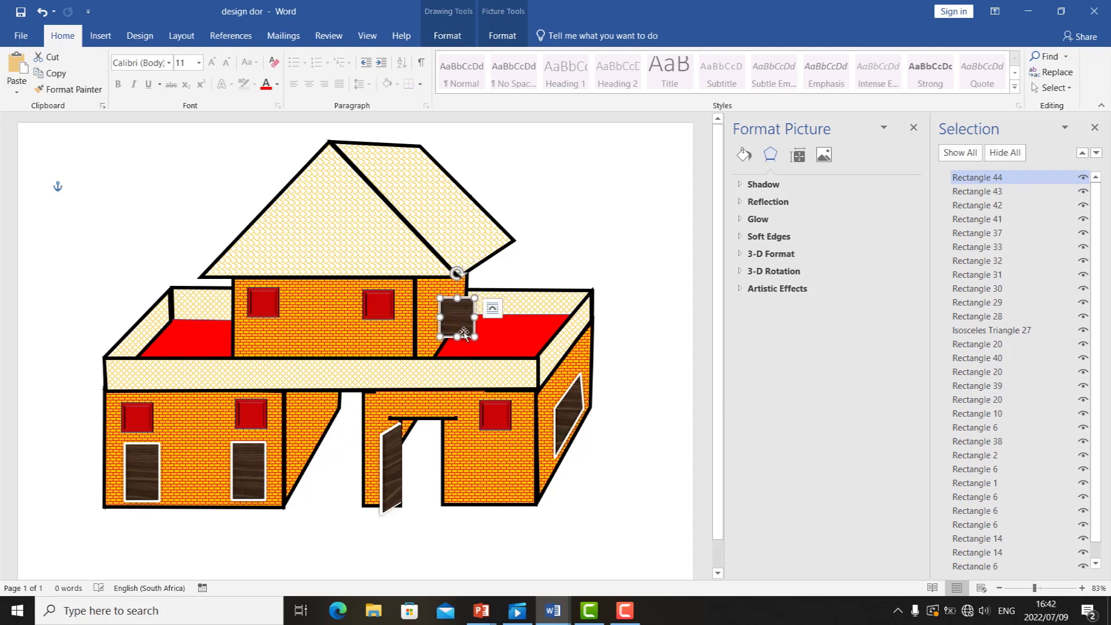
Narrow the copied upper-storey door and adjust its position on the side wall beside the red terrace.
{"action": "left_click", "coordinate": [472, 325]}
{"action": "left_click_drag", "start_coordinate": [452, 315], "coordinate": [457, 321]}
{"action": "left_click", "coordinate": [564, 218]}
{"action": "left_click", "coordinate": [460, 317]}
{"action": "left_click_drag", "start_coordinate": [455, 304], "coordinate": [455, 299]}
{"action": "left_click", "coordinate": [86, 231]}
Draw a thin rectangle about 2,41 cm long and 0,13 cm thick, make it black and place it above the leftmost door as a lintel.
{"action": "left_click", "coordinate": [100, 36]}
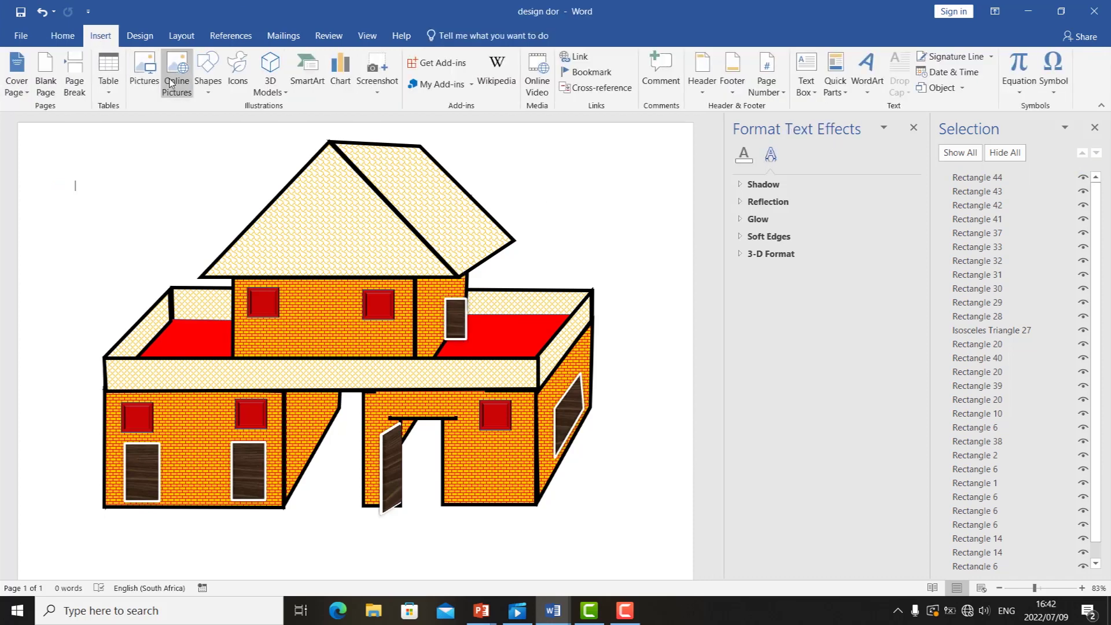
{"action": "left_click", "coordinate": [206, 93]}
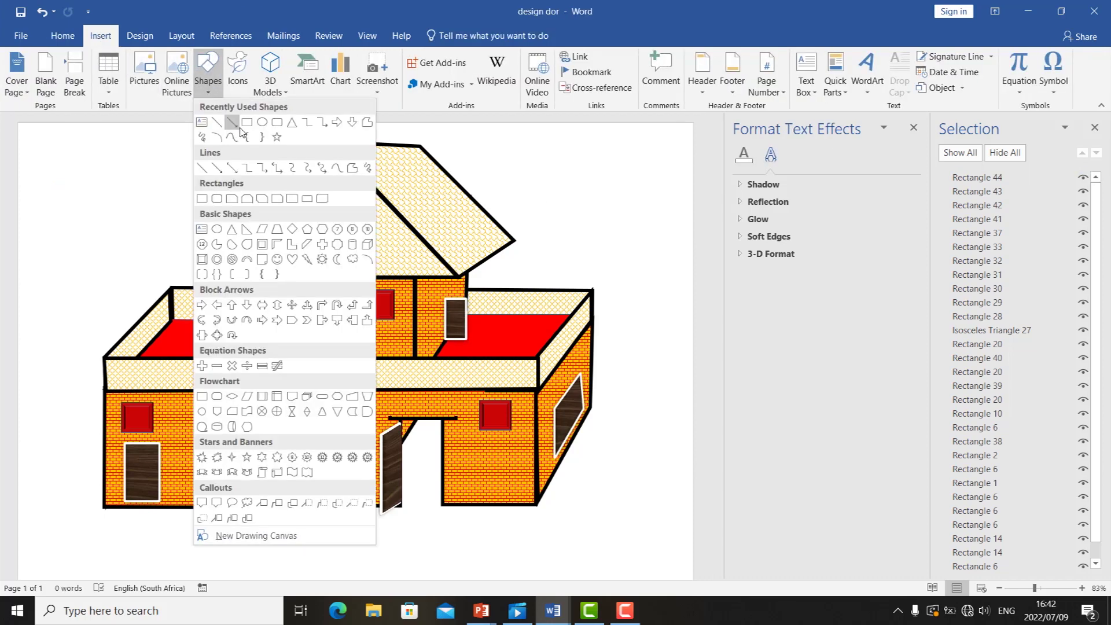
{"action": "mouse_move", "coordinate": [117, 195]}
{"action": "left_mouse_down"}
{"action": "mouse_move", "coordinate": [164, 206]}
{"action": "mouse_move", "coordinate": [173, 198]}
{"action": "left_mouse_up"}
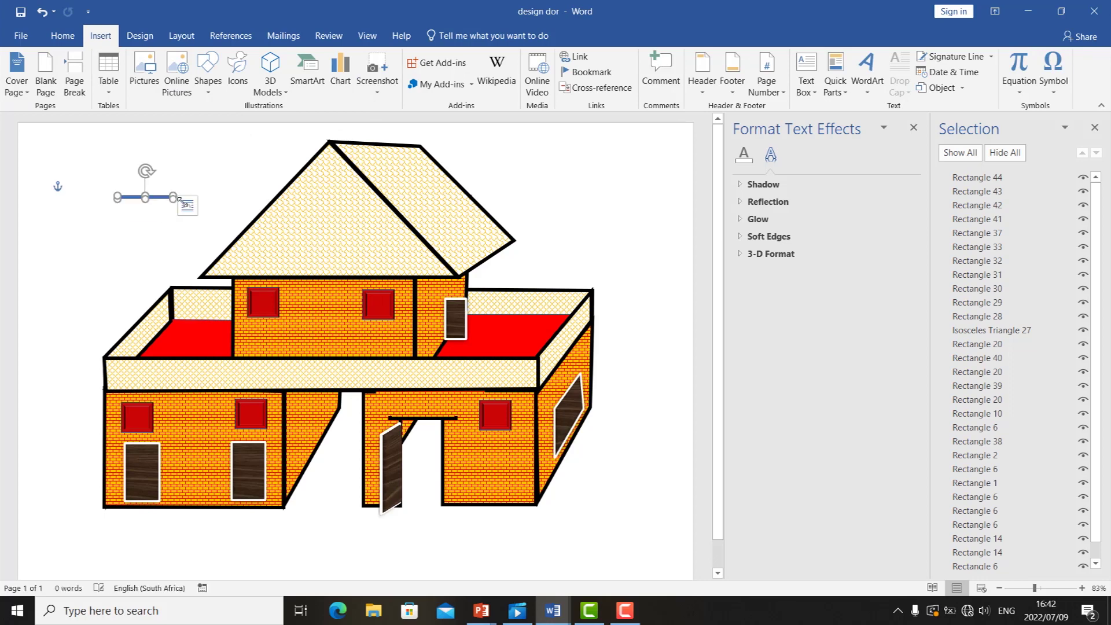
{"action": "left_click", "coordinate": [258, 83]}
{"action": "left_click_drag", "start_coordinate": [159, 198], "coordinate": [157, 441]}
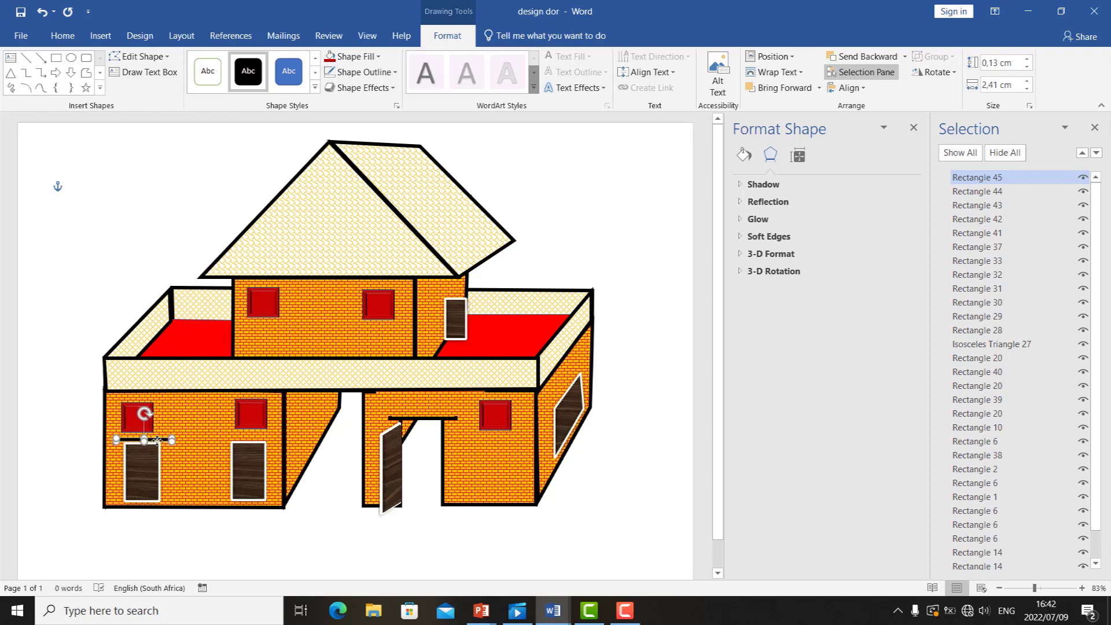
{"action": "left_click", "coordinate": [593, 168]}
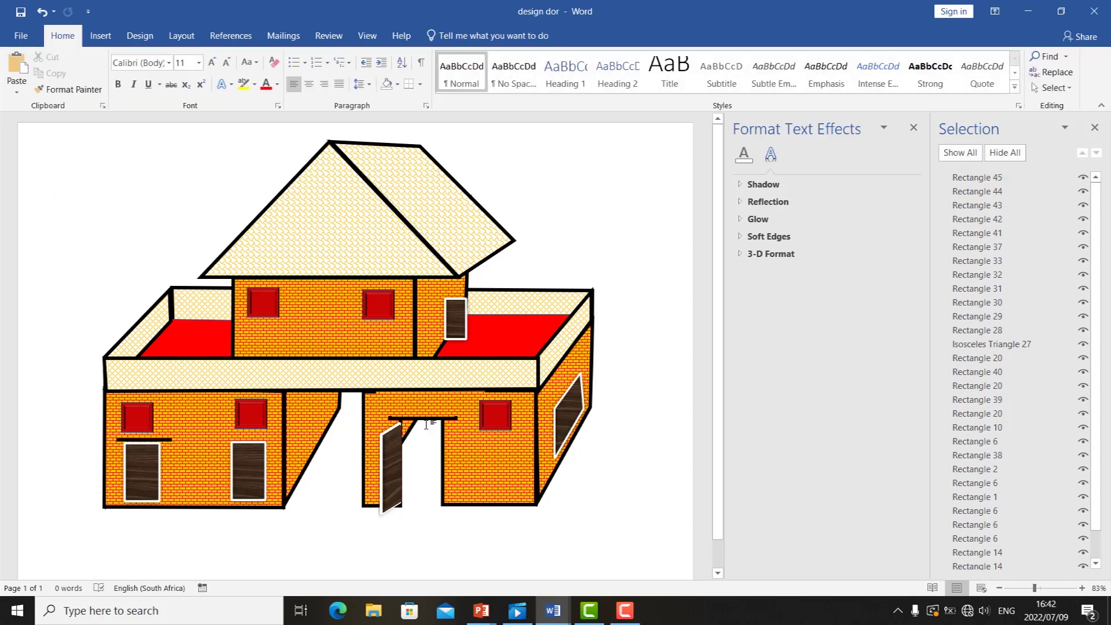
Copy the black lintel and place the copy above the second door on the left front wall.
{"action": "left_click", "coordinate": [164, 441]}
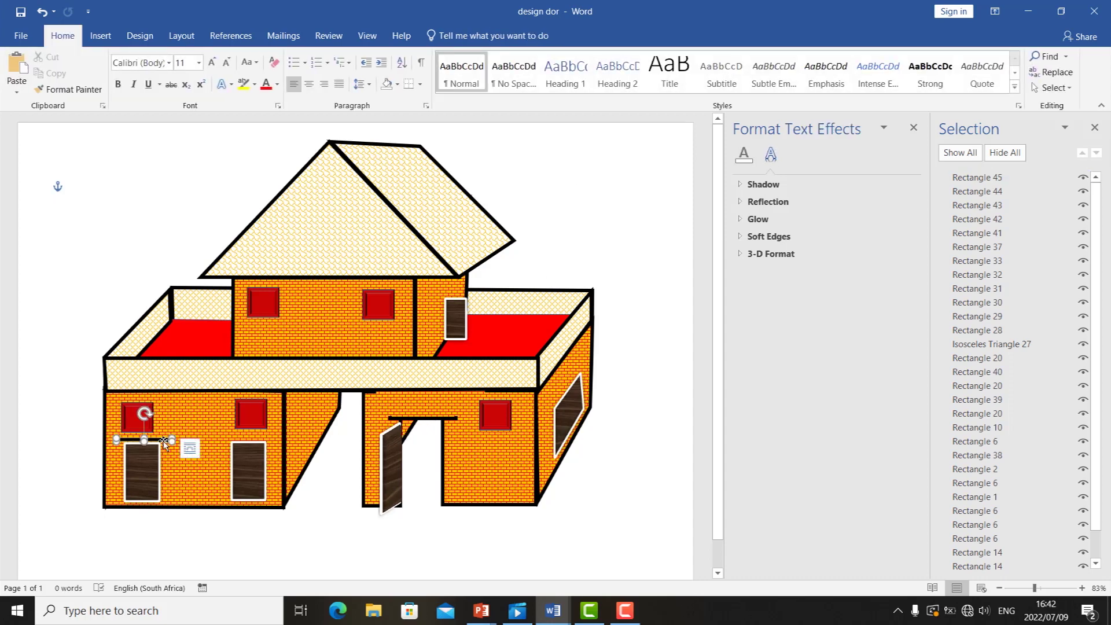
{"action": "right_click", "coordinate": [165, 441]}
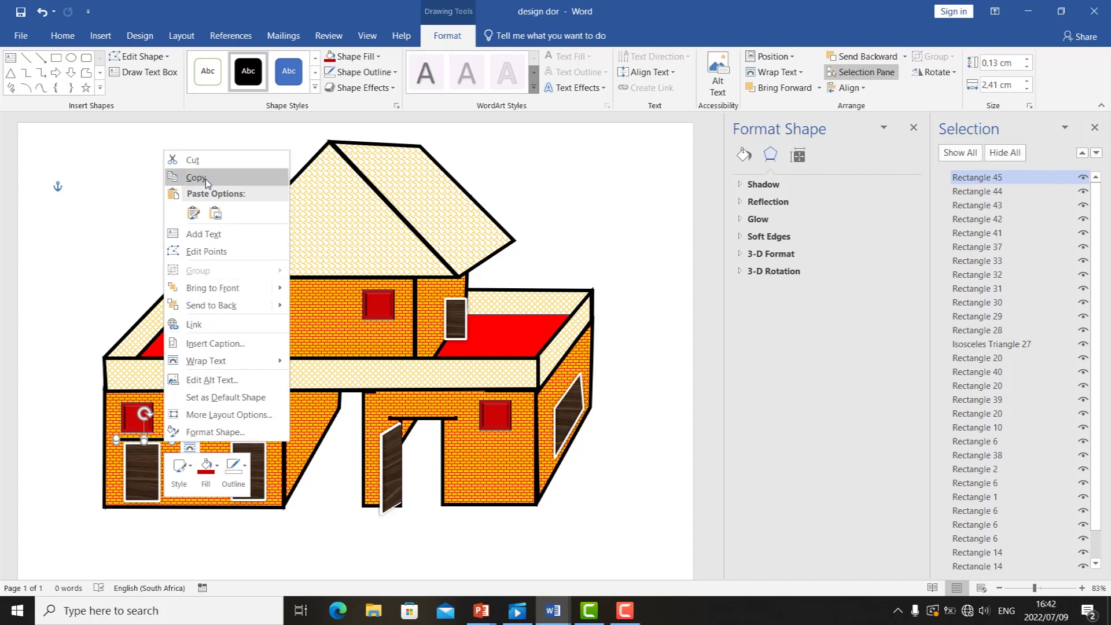
{"action": "left_click", "coordinate": [195, 178]}
{"action": "left_click", "coordinate": [52, 38]}
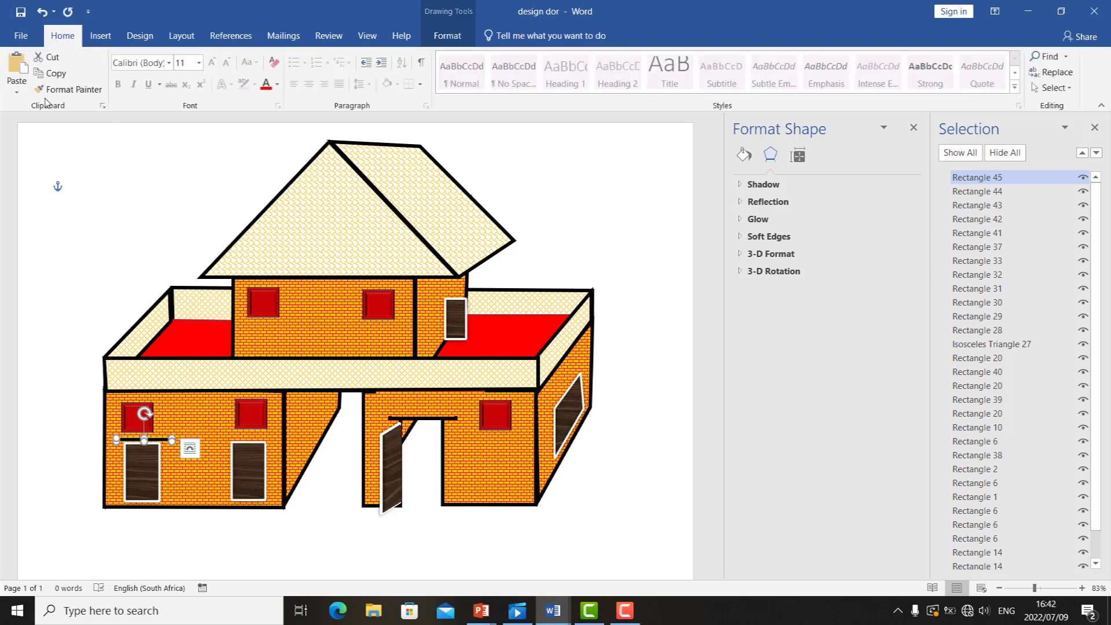
{"action": "left_click", "coordinate": [16, 91]}
{"action": "left_click", "coordinate": [14, 133]}
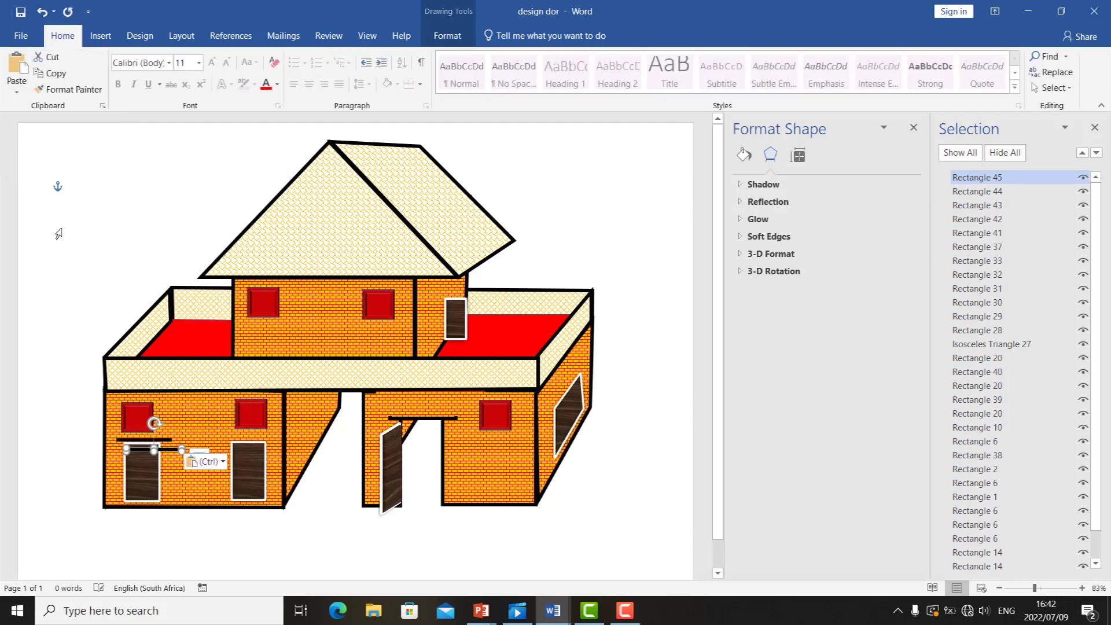
{"action": "left_click_drag", "start_coordinate": [206, 444], "coordinate": [298, 435]}
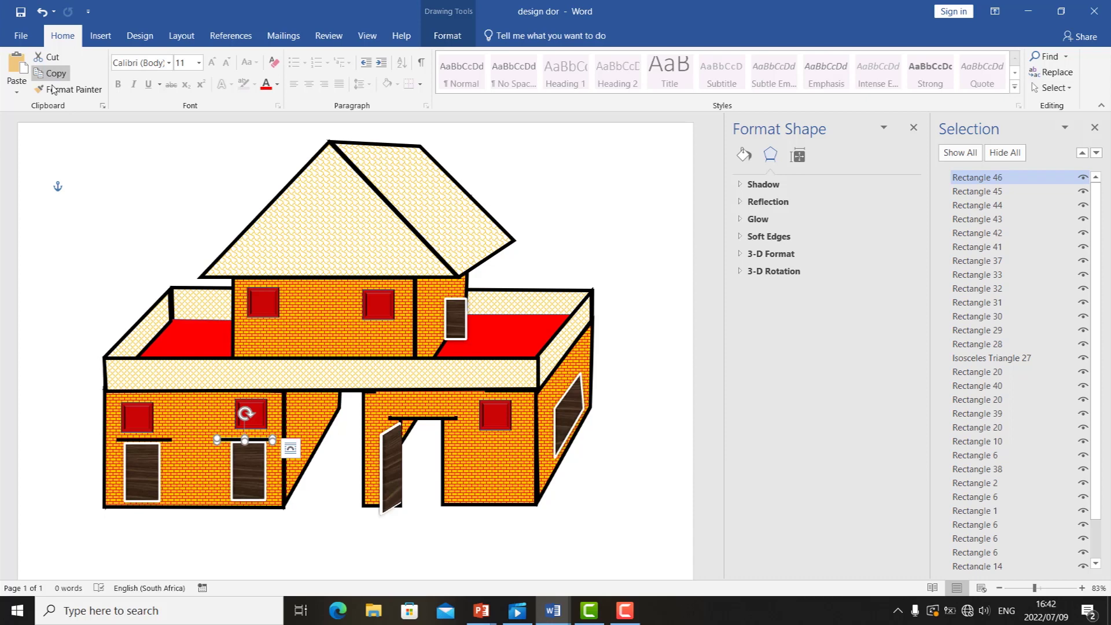
Paste another lintel copy and rotate it to follow the slanted top edge of the right side wall's wooden panel.
{"action": "left_click", "coordinate": [16, 92]}
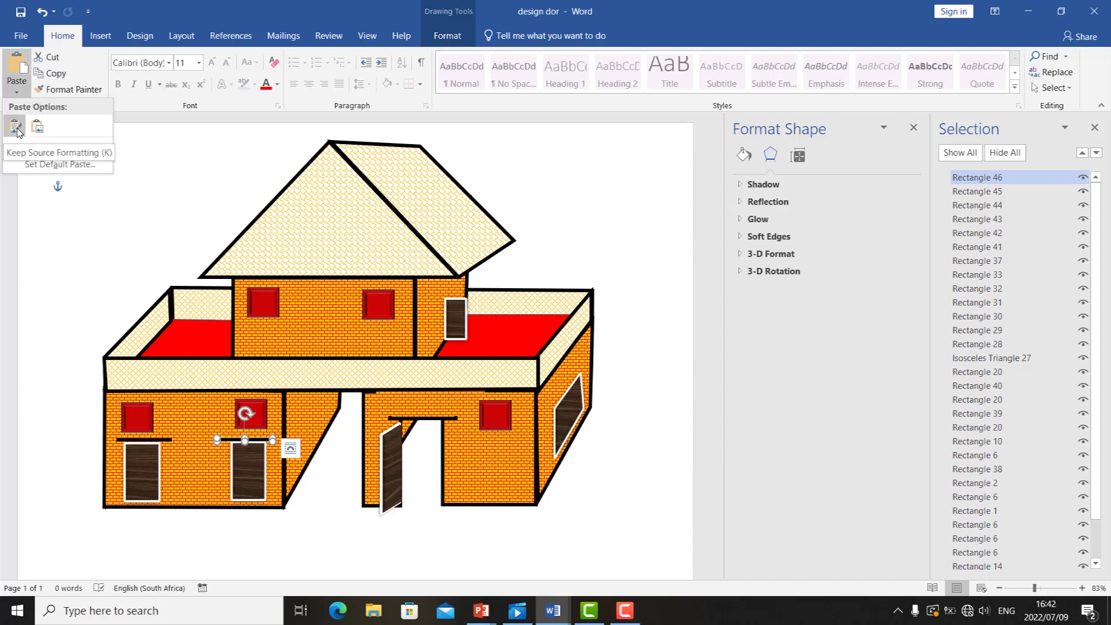
{"action": "left_click", "coordinate": [15, 131]}
{"action": "left_click_drag", "start_coordinate": [269, 450], "coordinate": [589, 403]}
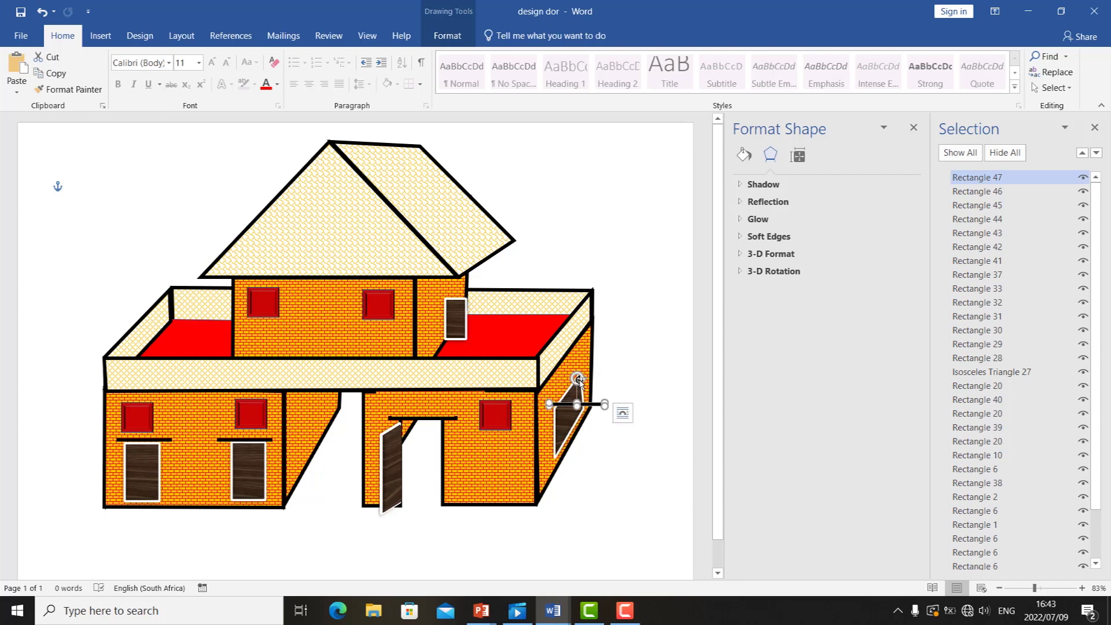
{"action": "left_click_drag", "start_coordinate": [571, 378], "coordinate": [583, 384]}
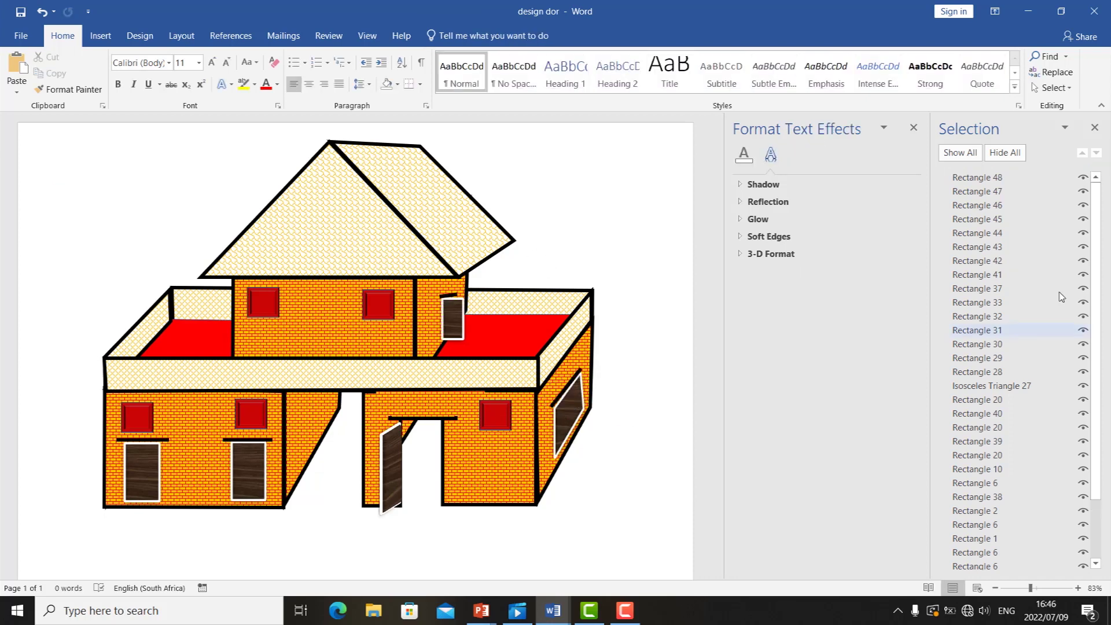
{"action": "left_click", "coordinate": [976, 177]}
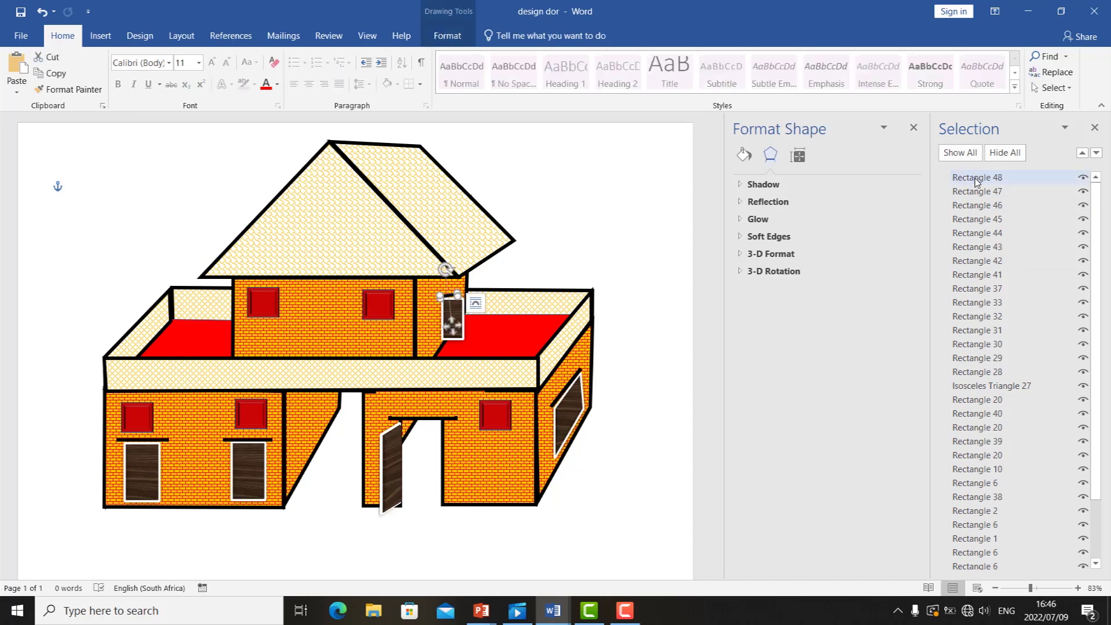
{"action": "left_click", "coordinate": [475, 302]}
{"action": "left_click", "coordinate": [568, 231]}
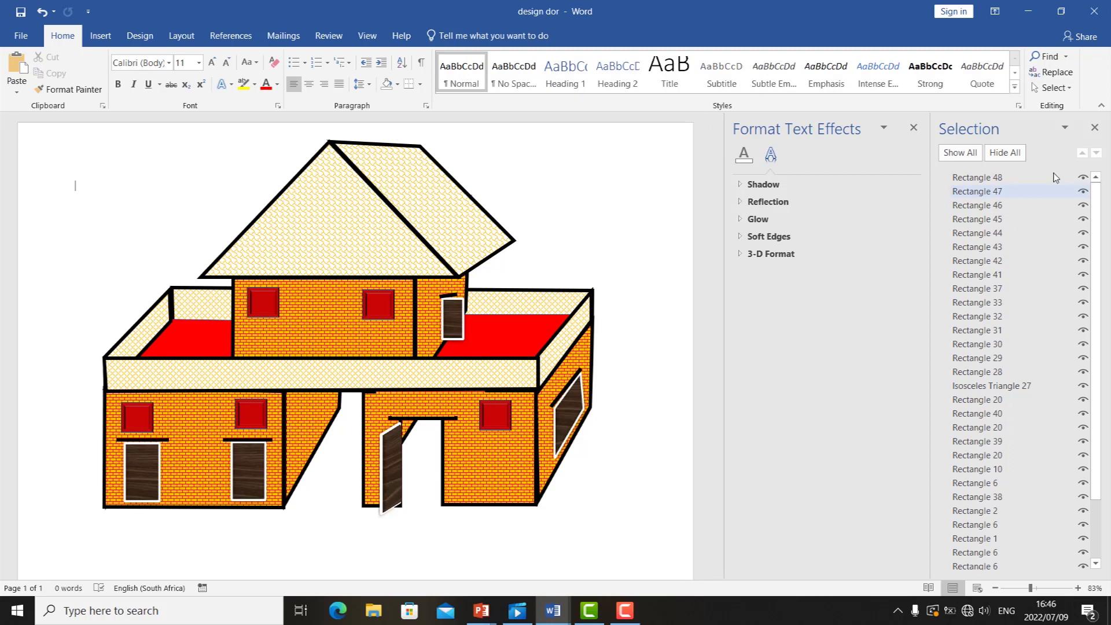
Select all the shapes that make up the house and group them into one object.
{"action": "left_click", "coordinate": [978, 177]}
{"action": "left_click", "coordinate": [981, 191], "text": "ctrl"}
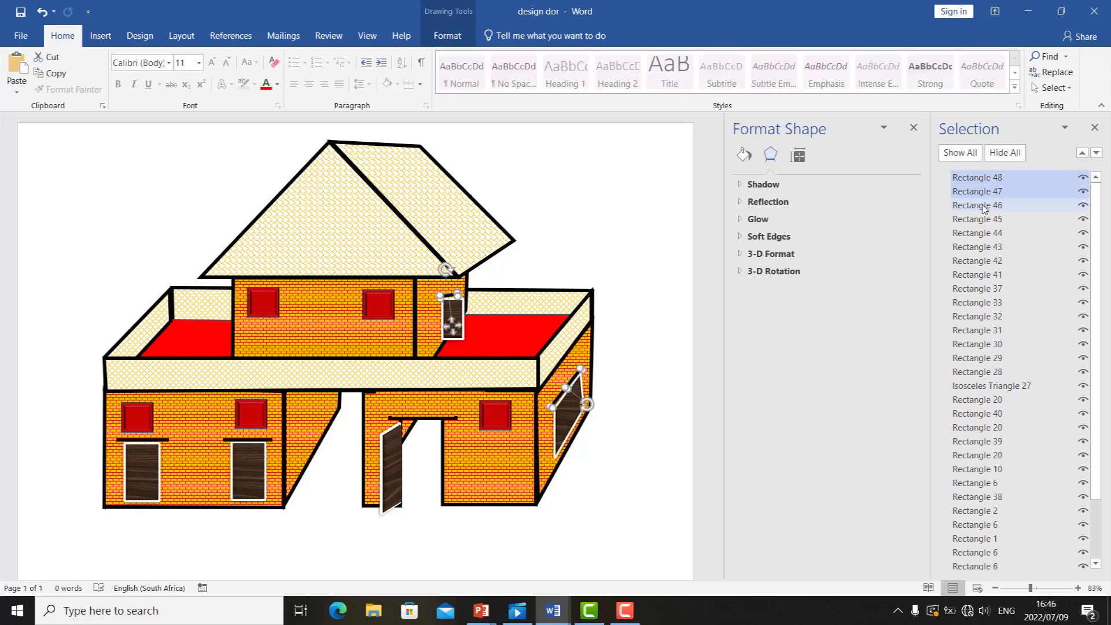
{"action": "left_click", "coordinate": [983, 205], "text": "ctrl"}
{"action": "left_click", "coordinate": [986, 219], "text": "ctrl"}
{"action": "left_click", "coordinate": [986, 233], "text": "ctrl"}
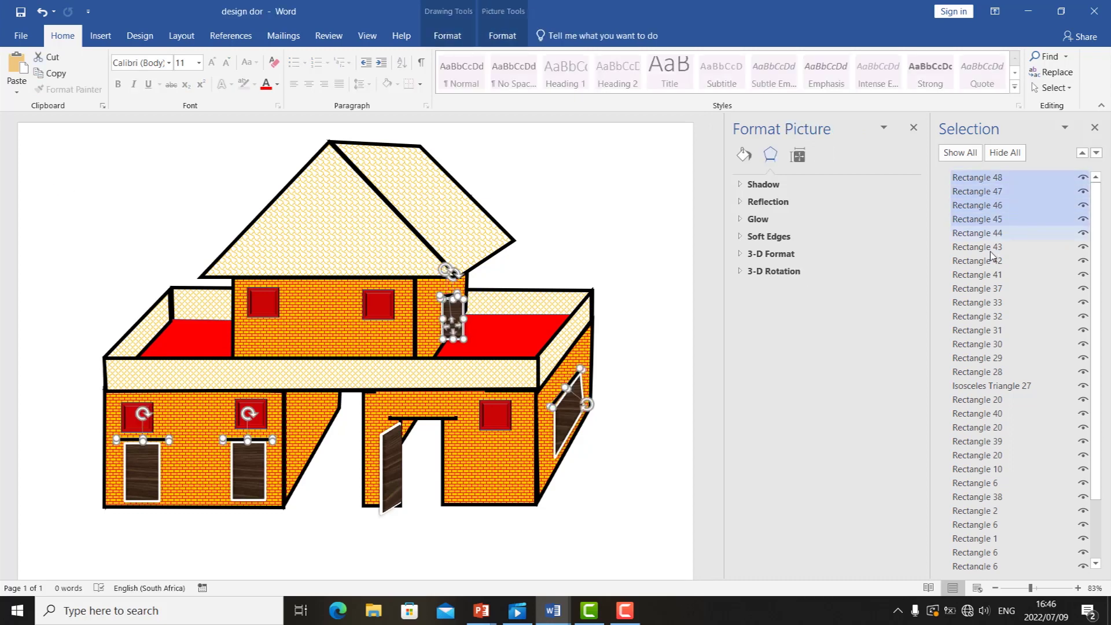
{"action": "left_click", "coordinate": [987, 247], "text": "ctrl"}
{"action": "left_click", "coordinate": [986, 261], "text": "ctrl"}
{"action": "left_click", "coordinate": [987, 274], "text": "ctrl"}
{"action": "left_click", "coordinate": [986, 288], "text": "ctrl"}
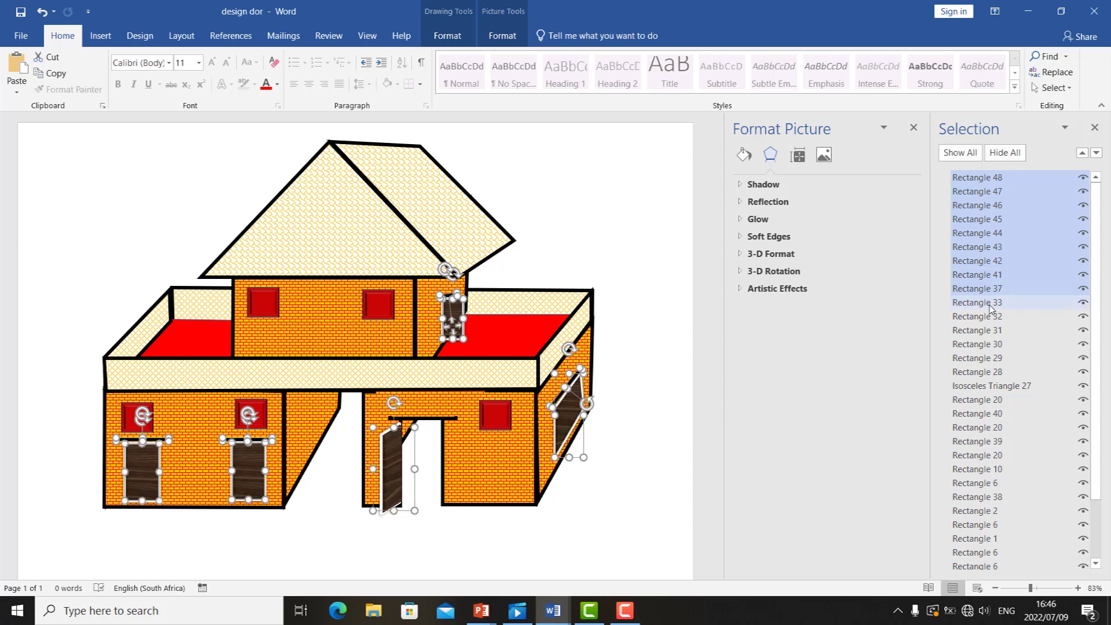
{"action": "left_click", "coordinate": [985, 303], "text": "ctrl"}
{"action": "left_click", "coordinate": [985, 317], "text": "ctrl"}
{"action": "left_click", "coordinate": [985, 331], "text": "ctrl"}
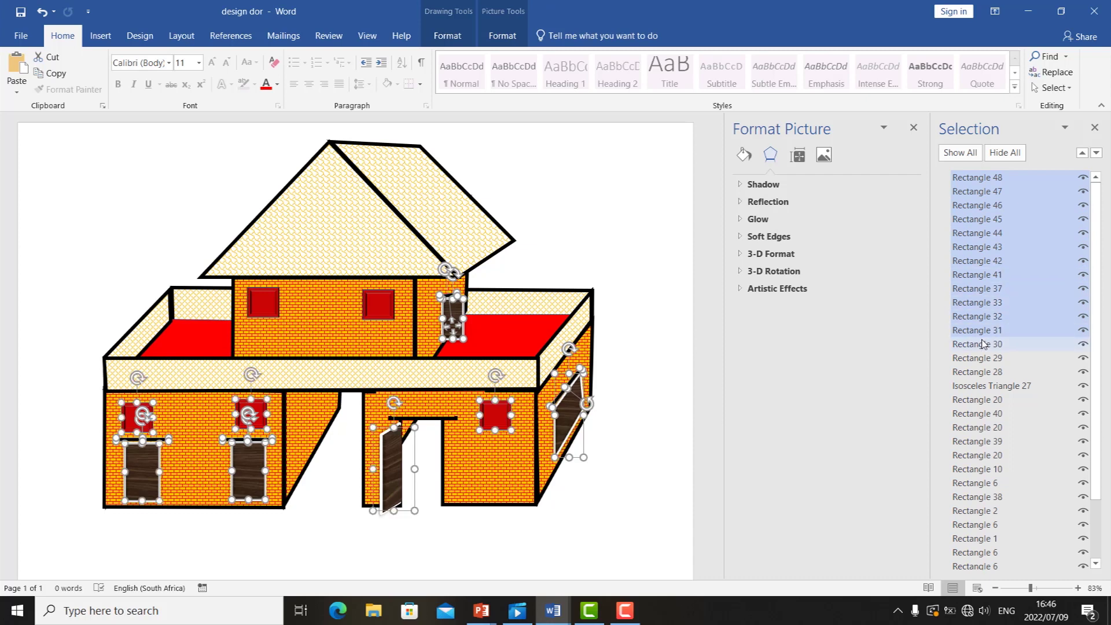
{"action": "key", "text": "ctrl+a"}
{"action": "scroll", "coordinate": [1070, 439], "scroll_direction": "down", "scroll_amount": 2}
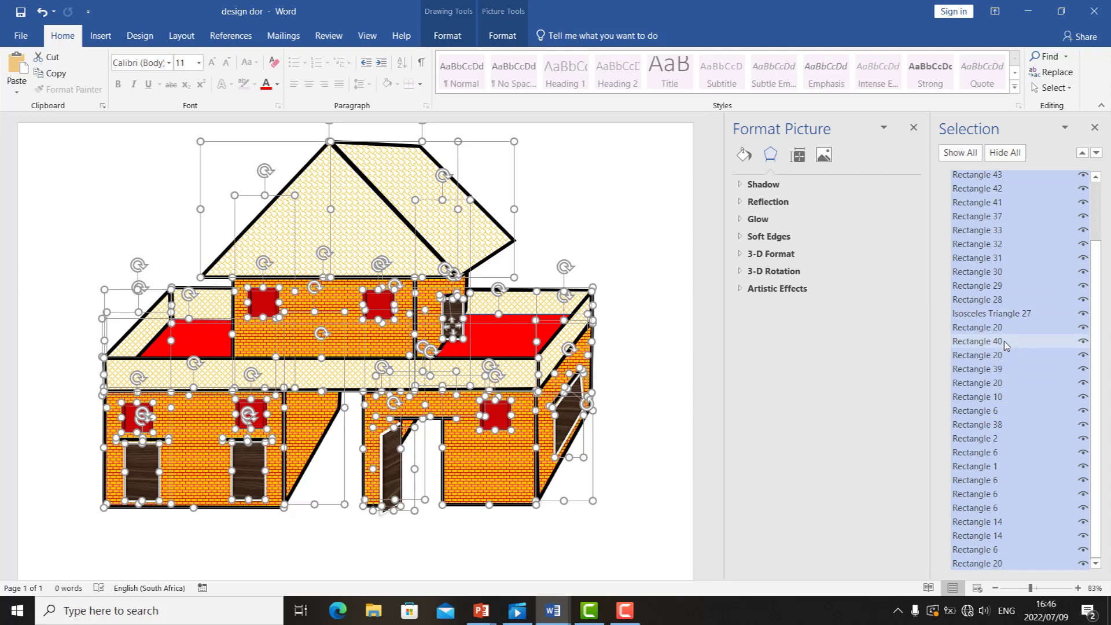
{"action": "left_click", "coordinate": [456, 43]}
{"action": "left_click", "coordinate": [933, 56]}
{"action": "left_click", "coordinate": [927, 74]}
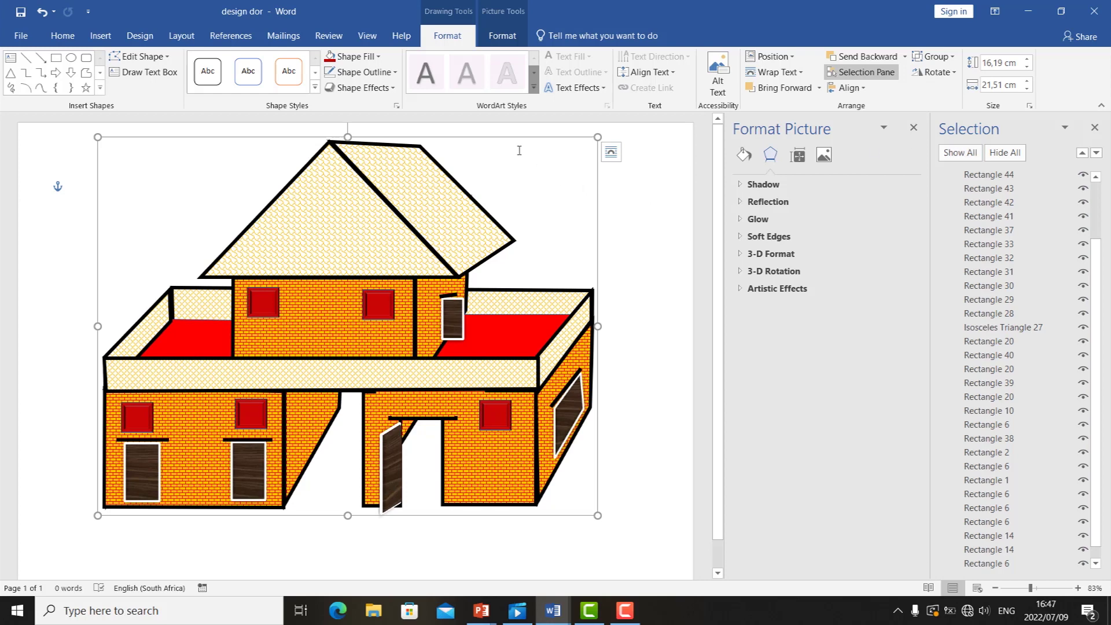
Reposition the grouped house and shrink it to about 10,02 cm high, narrowing its width to keep the house compact.
{"action": "mouse_move", "coordinate": [467, 139]}
{"action": "left_mouse_down"}
{"action": "mouse_move", "coordinate": [454, 228]}
{"action": "mouse_move", "coordinate": [577, 188]}
{"action": "mouse_move", "coordinate": [425, 229]}
{"action": "mouse_move", "coordinate": [505, 194]}
{"action": "mouse_move", "coordinate": [477, 156]}
{"action": "left_mouse_up"}
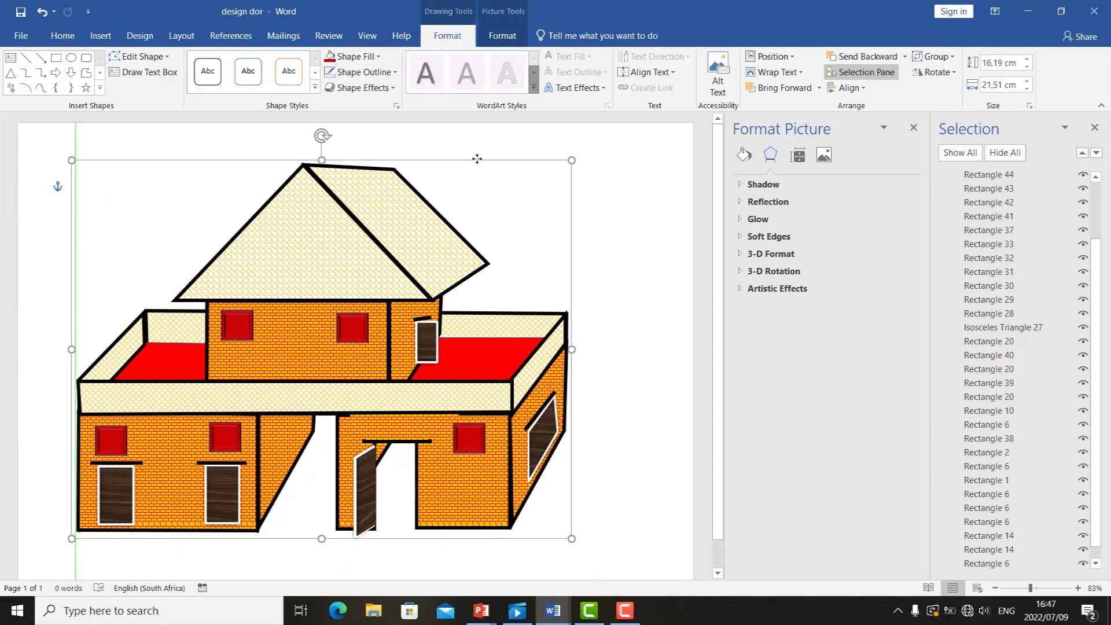
{"action": "left_click_drag", "start_coordinate": [568, 349], "coordinate": [481, 348]}
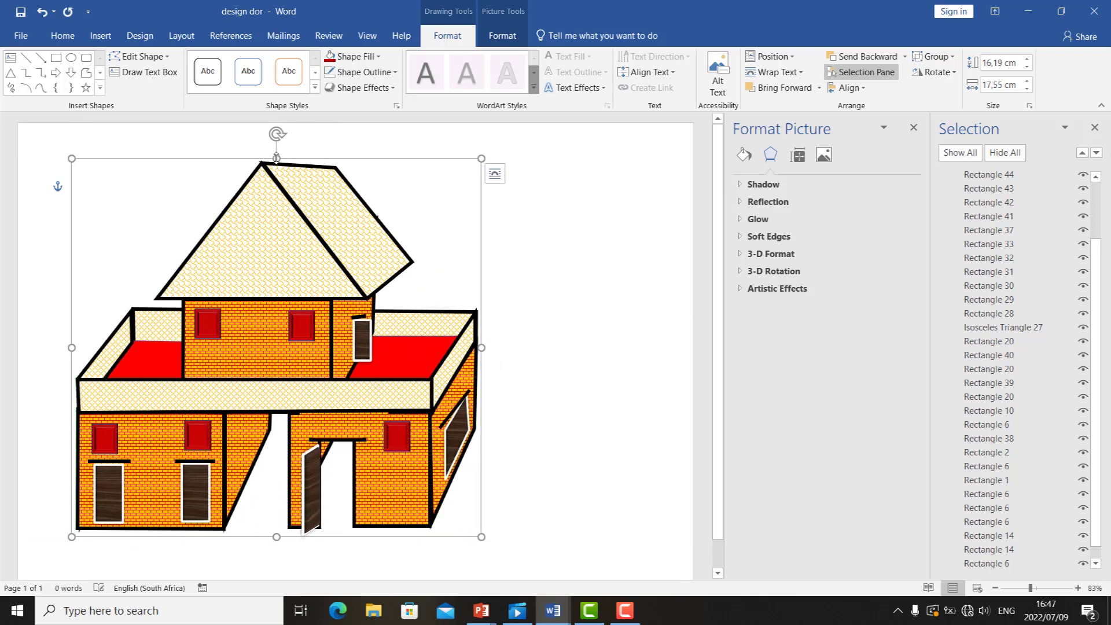
{"action": "left_click_drag", "start_coordinate": [265, 187], "coordinate": [299, 233]}
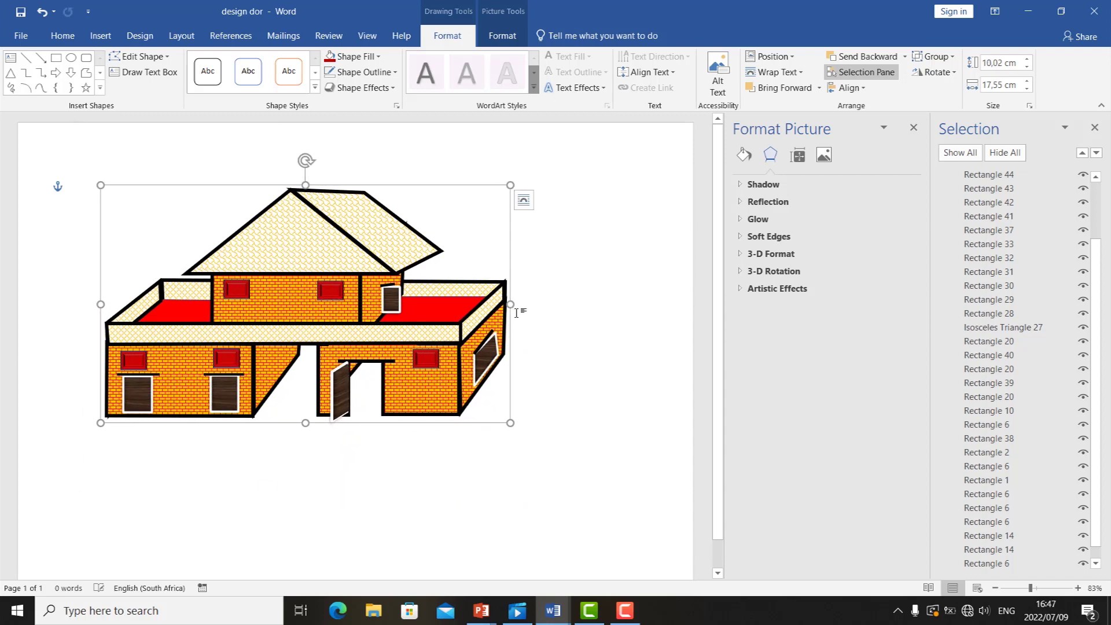
{"action": "left_click_drag", "start_coordinate": [512, 307], "coordinate": [387, 304]}
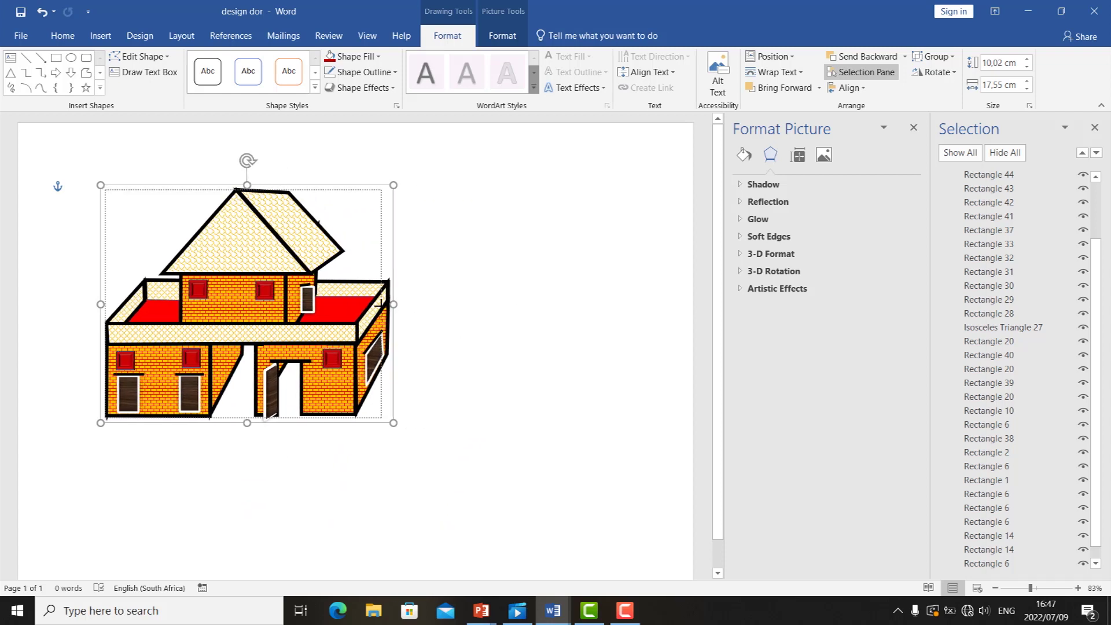
{"action": "left_click", "coordinate": [495, 257]}
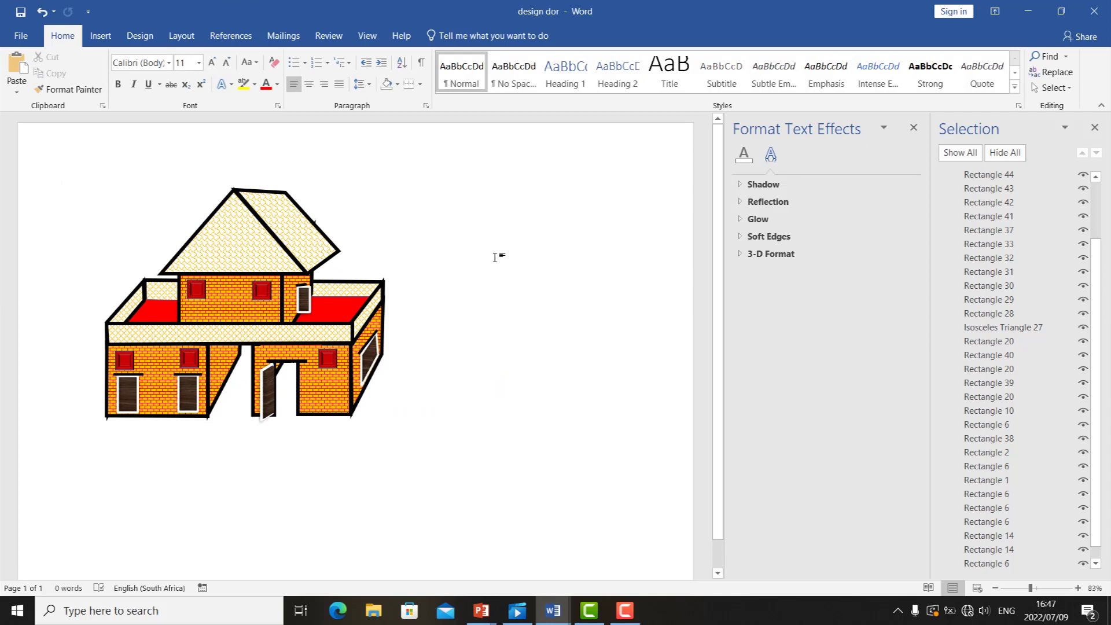
Edit the points of the upper storey's right side wall so its top corner no longer pokes past the roof edge.
{"action": "left_click", "coordinate": [307, 233]}
{"action": "left_click", "coordinate": [313, 230]}
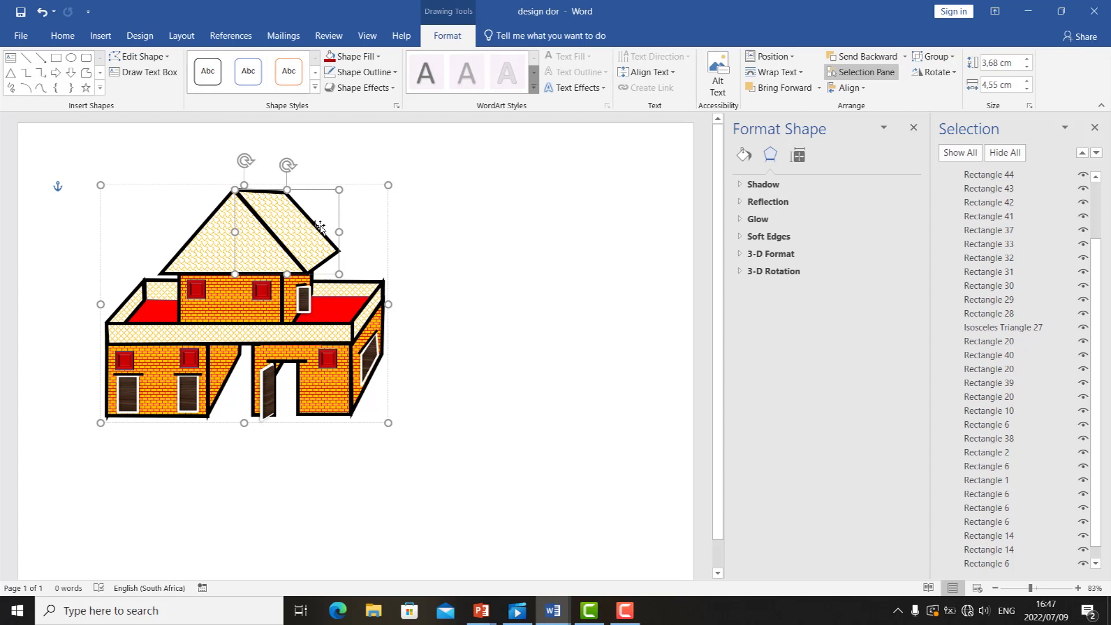
{"action": "left_click", "coordinate": [288, 290]}
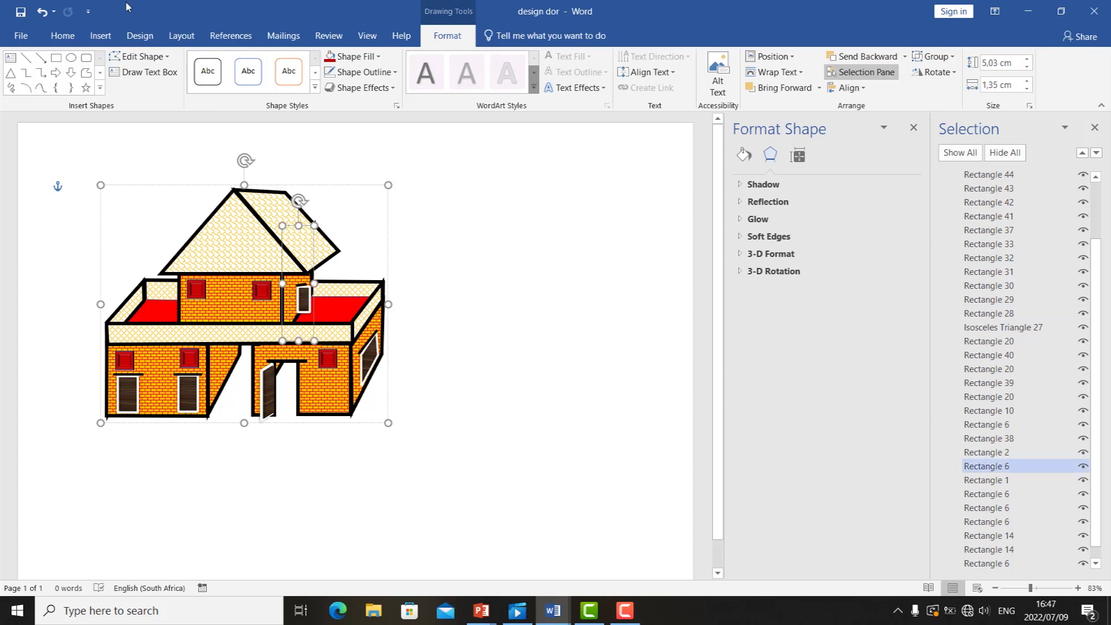
{"action": "left_click", "coordinate": [142, 56]}
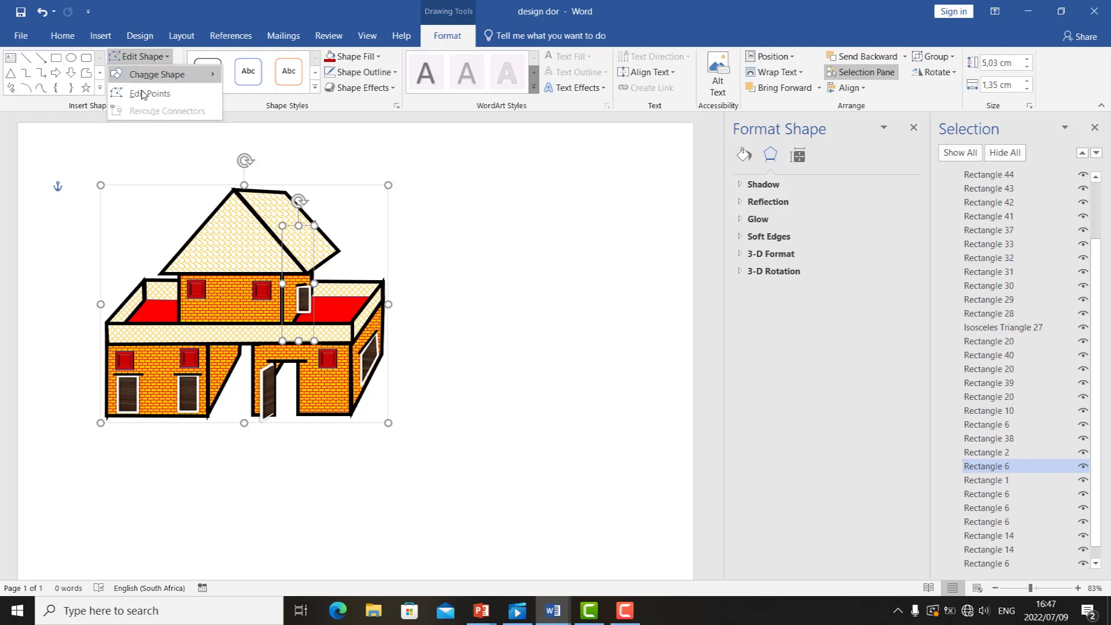
{"action": "left_click", "coordinate": [143, 94]}
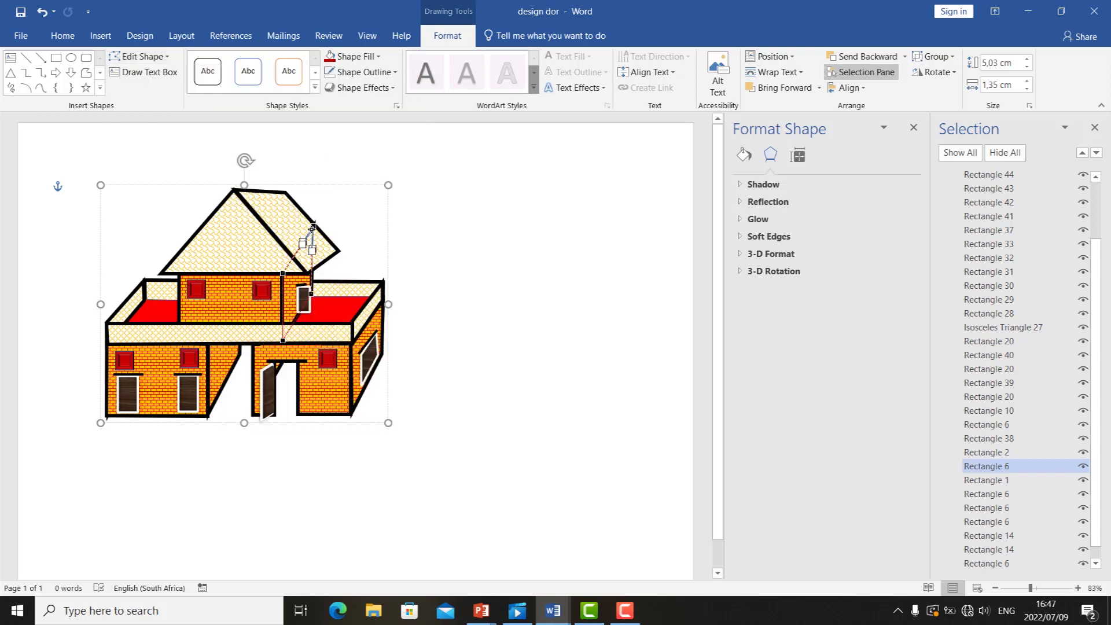
{"action": "left_click", "coordinate": [507, 194]}
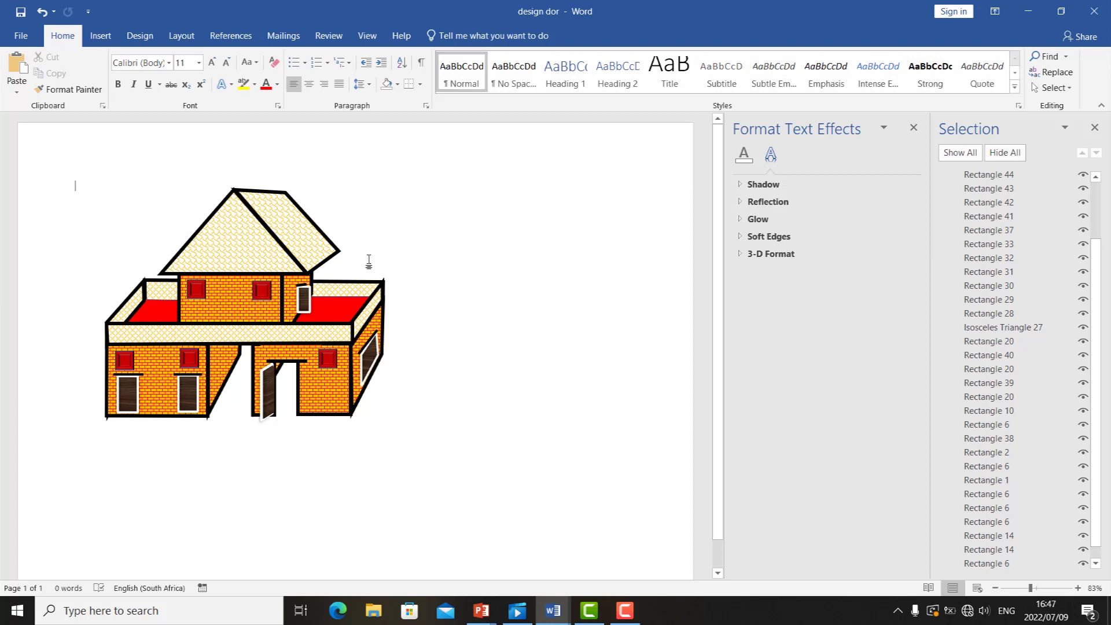
Move the whole grouped house closer to the middle of the page.
{"action": "left_click", "coordinate": [296, 214]}
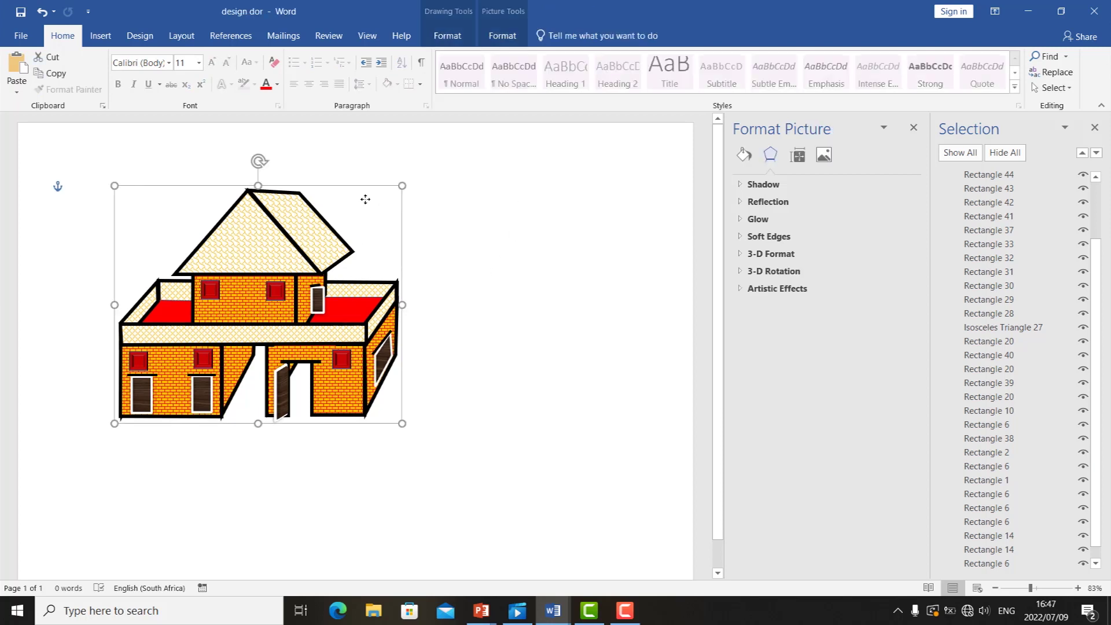
{"action": "left_click_drag", "start_coordinate": [300, 188], "coordinate": [367, 196]}
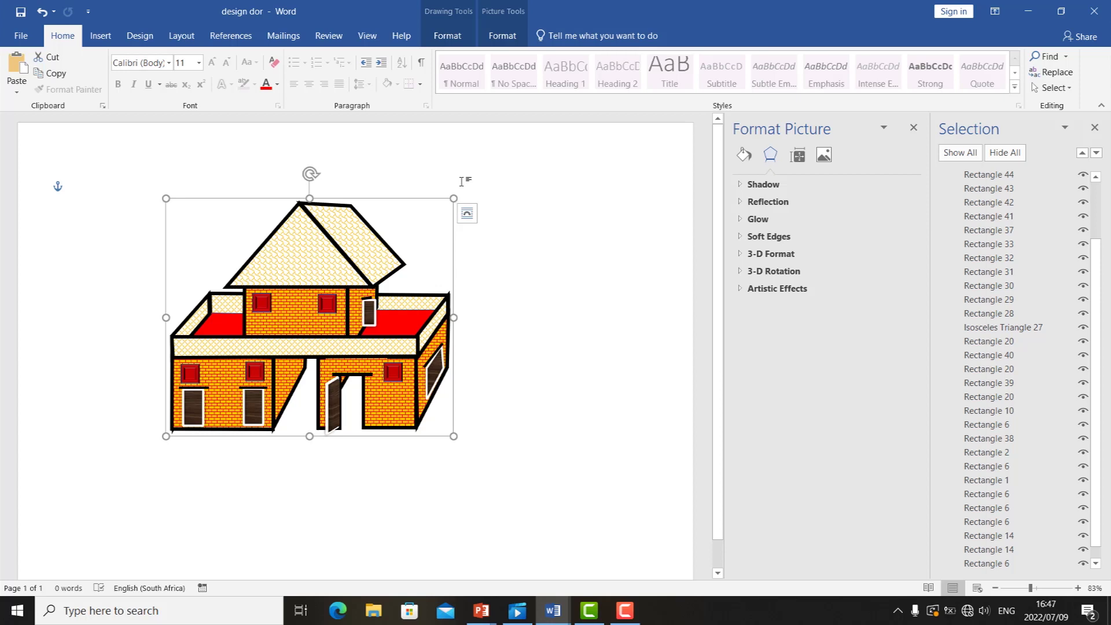
Try a light green page colour behind the house, and undo it.
{"action": "left_click", "coordinate": [140, 36]}
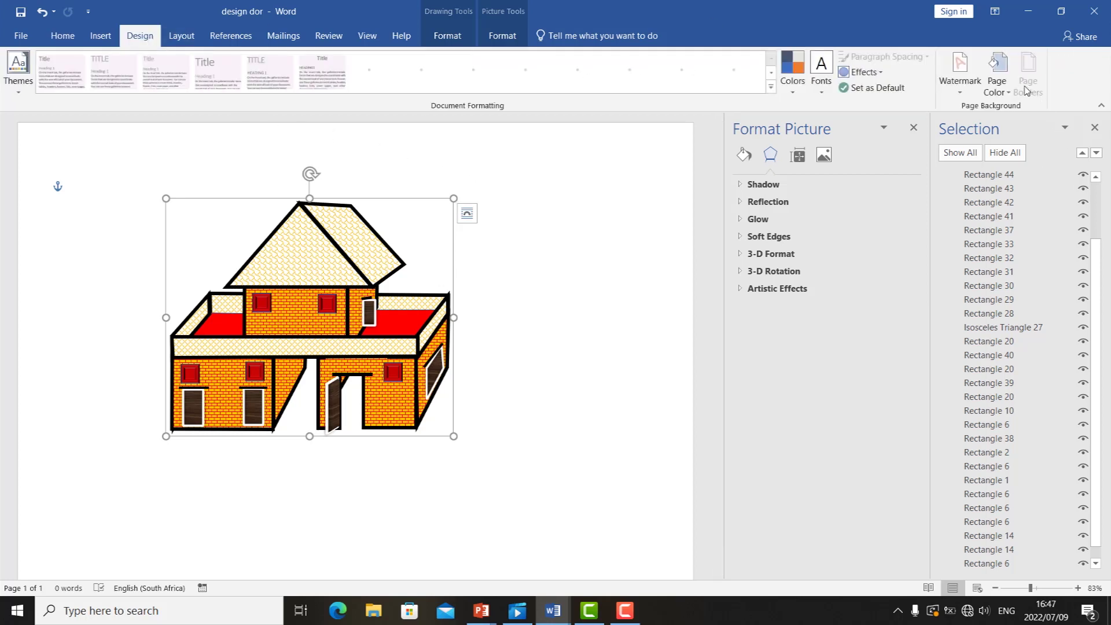
{"action": "left_click", "coordinate": [607, 287]}
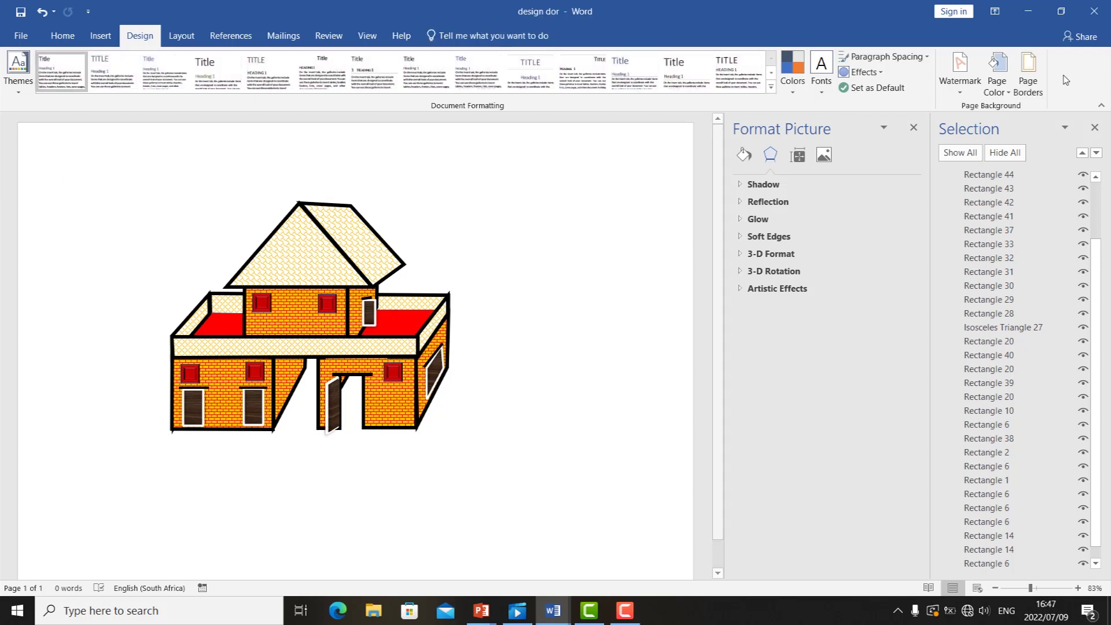
{"action": "left_click", "coordinate": [996, 87]}
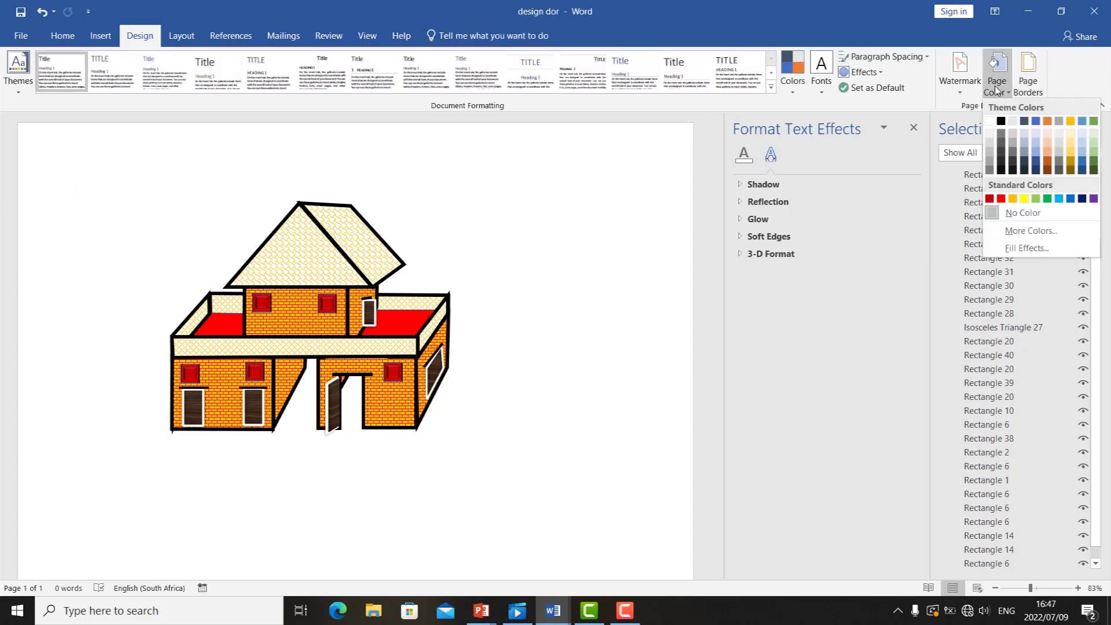
{"action": "left_click", "coordinate": [1035, 199]}
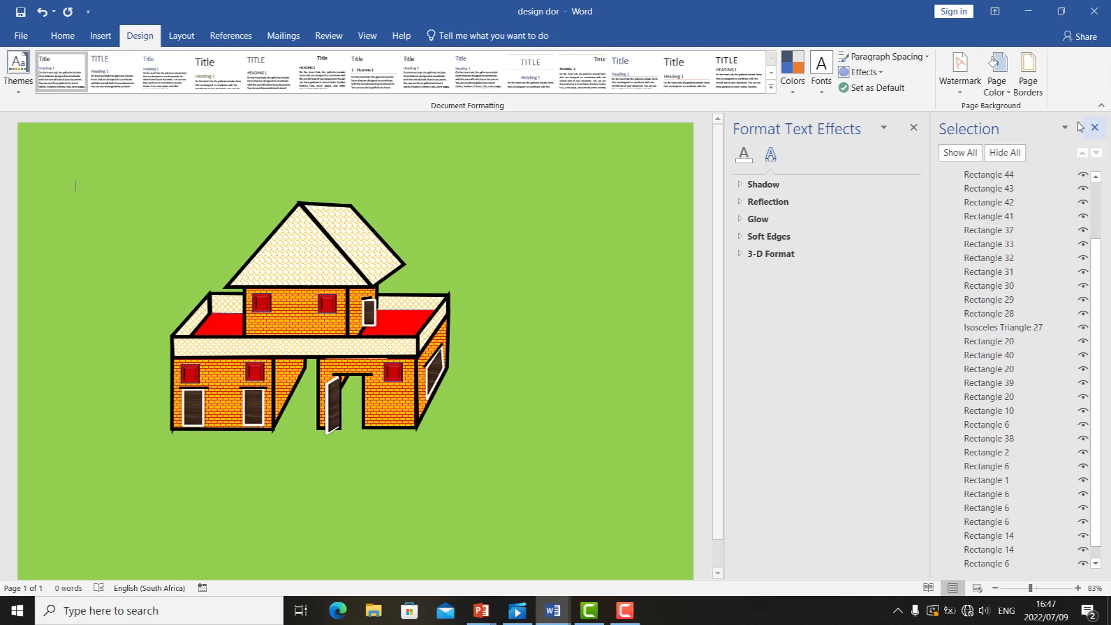
{"action": "key", "text": "ctrl+z"}
Shorten the grouped house slightly and move it higher on the page.
{"action": "left_click_drag", "start_coordinate": [327, 277], "coordinate": [355, 277]}
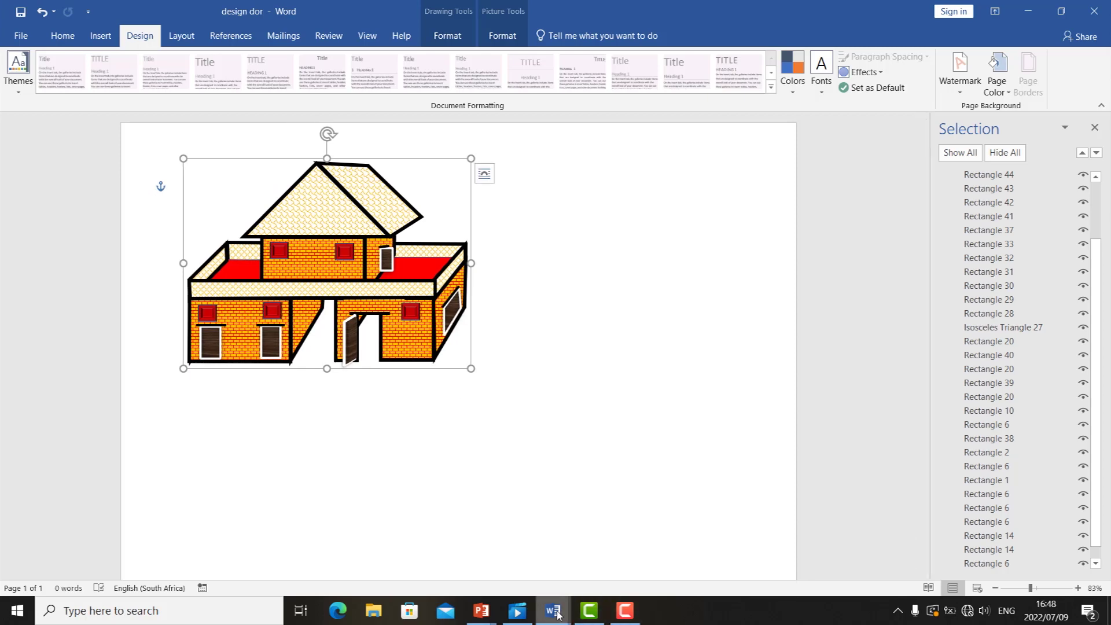
Switch to the word design document and copy the first red brick house in its upper row.
{"action": "mouse_move", "coordinate": [557, 613]}
{"action": "left_click", "coordinate": [397, 556]}
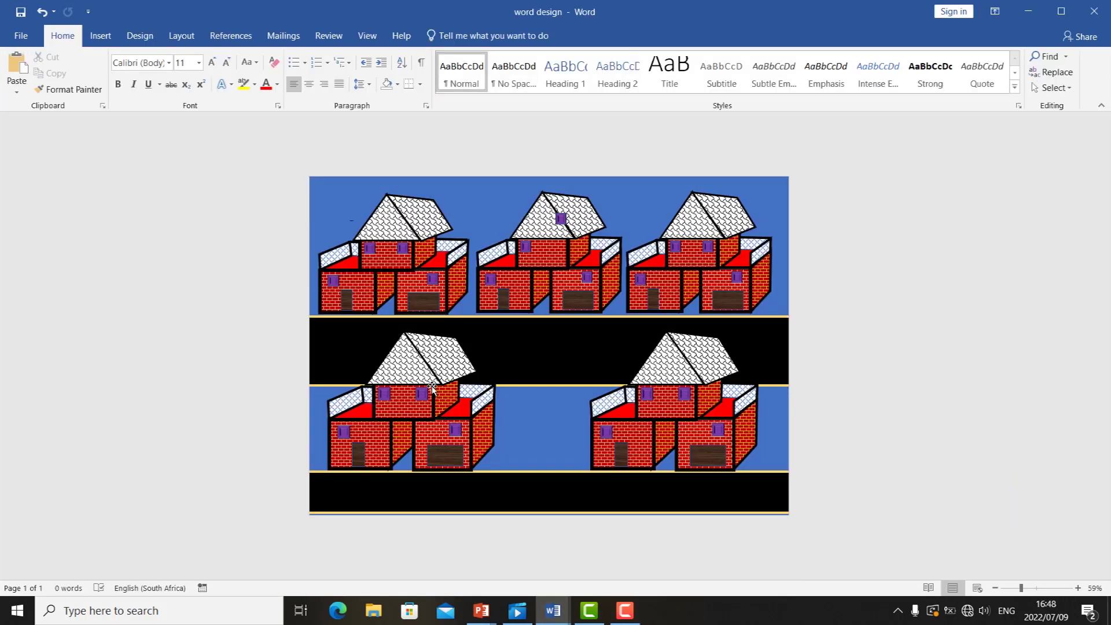
{"action": "left_click", "coordinate": [411, 295]}
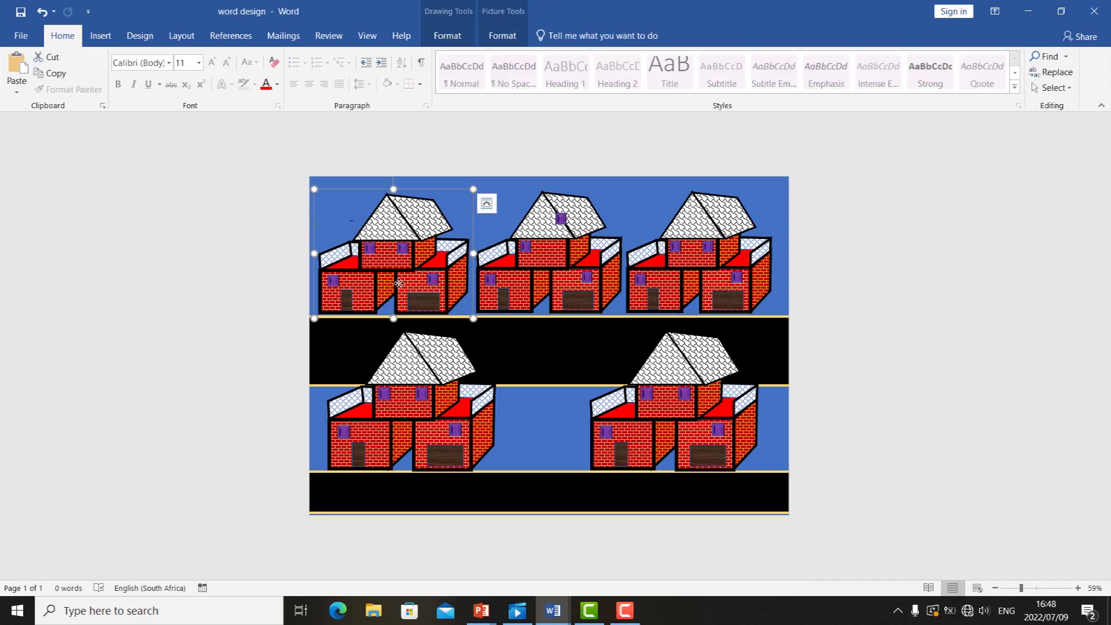
{"action": "right_click", "coordinate": [400, 284]}
{"action": "left_click", "coordinate": [441, 312]}
Paste the red brick house into the design dor document and place it to the right of the orange house.
{"action": "mouse_move", "coordinate": [553, 610]}
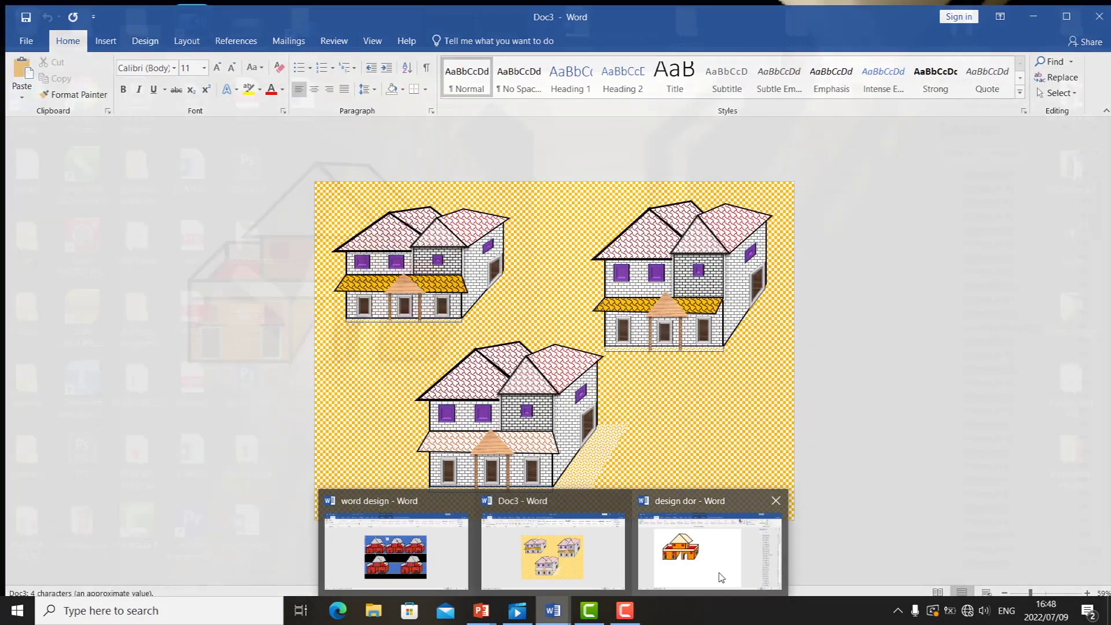
{"action": "left_click", "coordinate": [720, 576]}
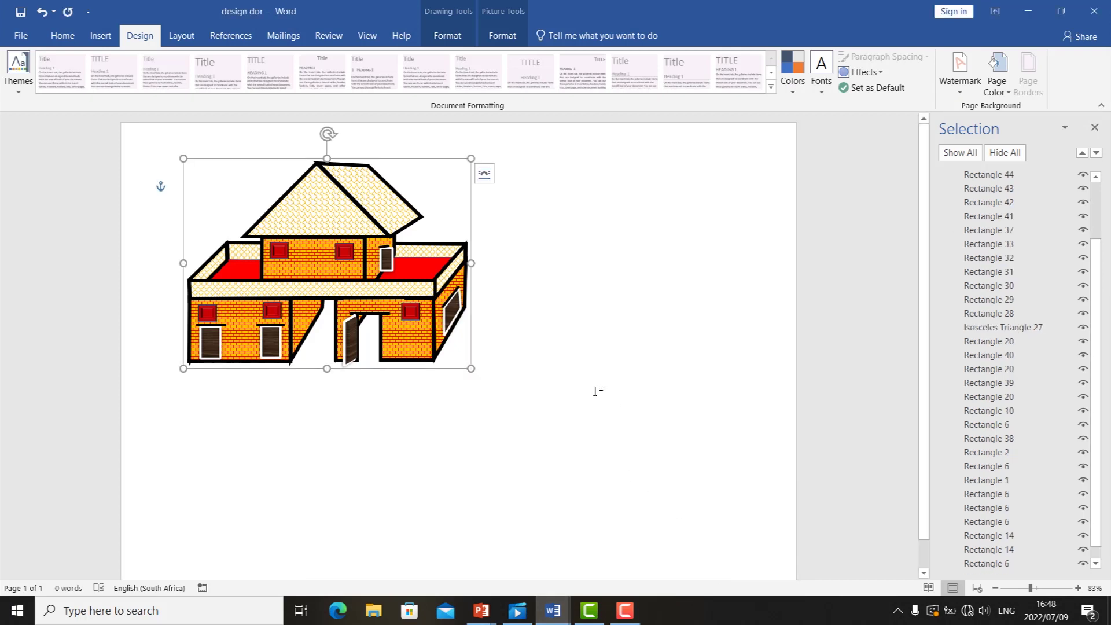
{"action": "right_click", "coordinate": [595, 390]}
{"action": "left_click", "coordinate": [625, 451]}
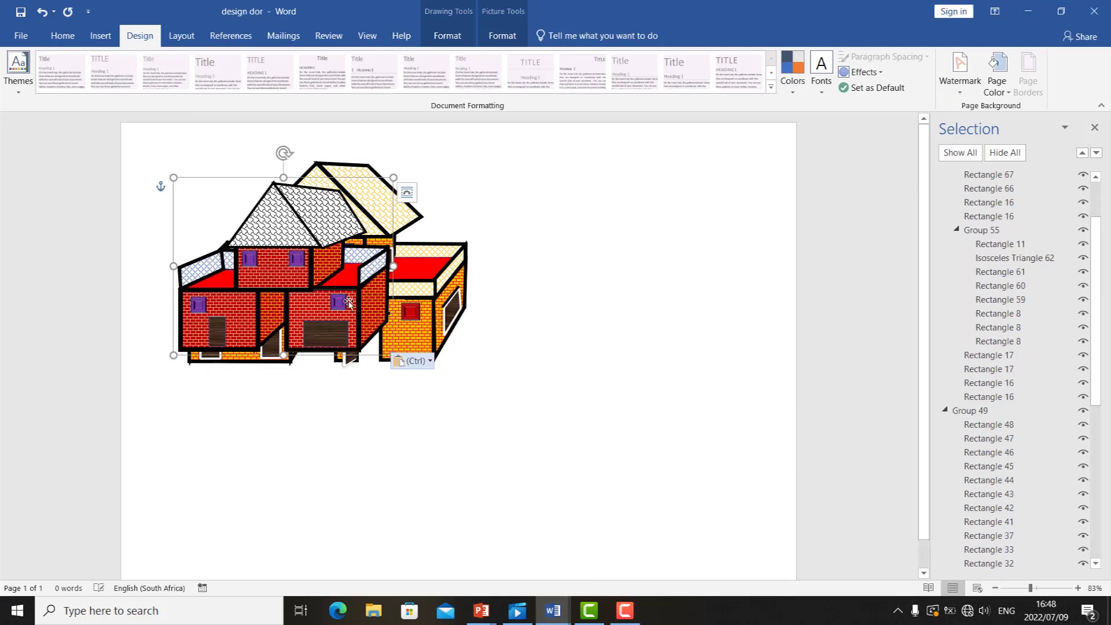
{"action": "left_click_drag", "start_coordinate": [290, 274], "coordinate": [607, 284]}
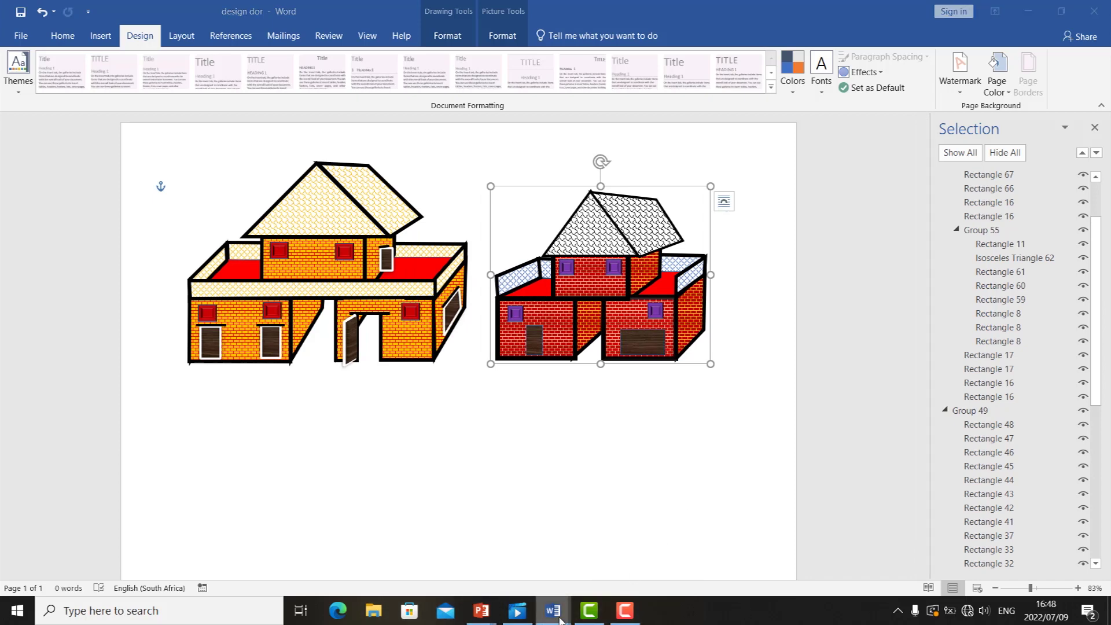
Switch to the Doc3 document and copy the upper-left white brick house with the orange porch roof.
{"action": "mouse_move", "coordinate": [565, 618]}
{"action": "left_click", "coordinate": [565, 560]}
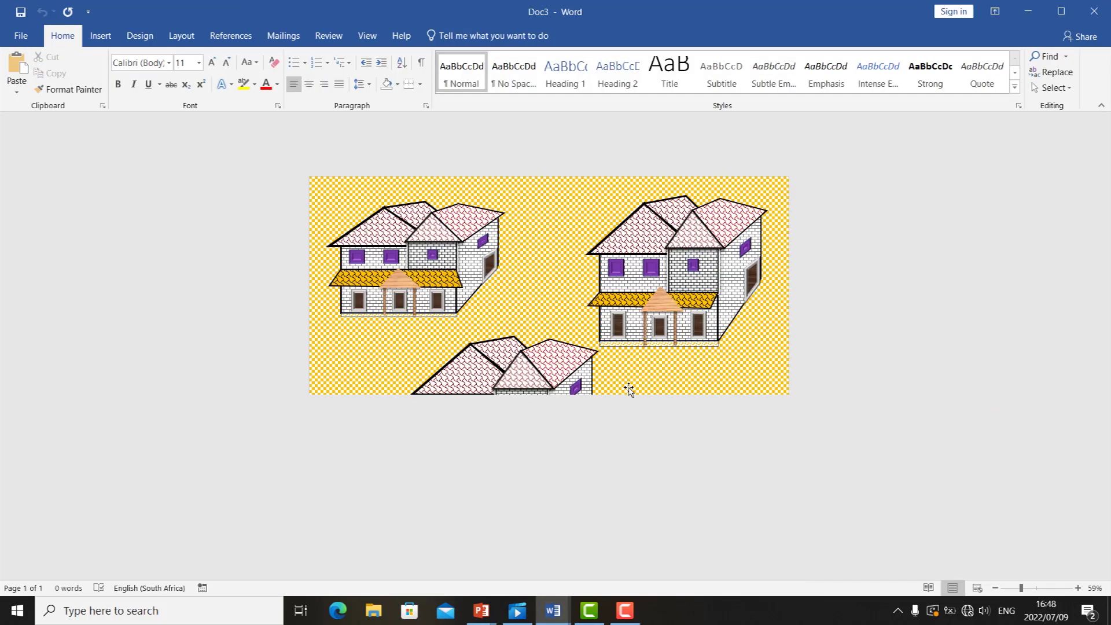
{"action": "left_click", "coordinate": [524, 403]}
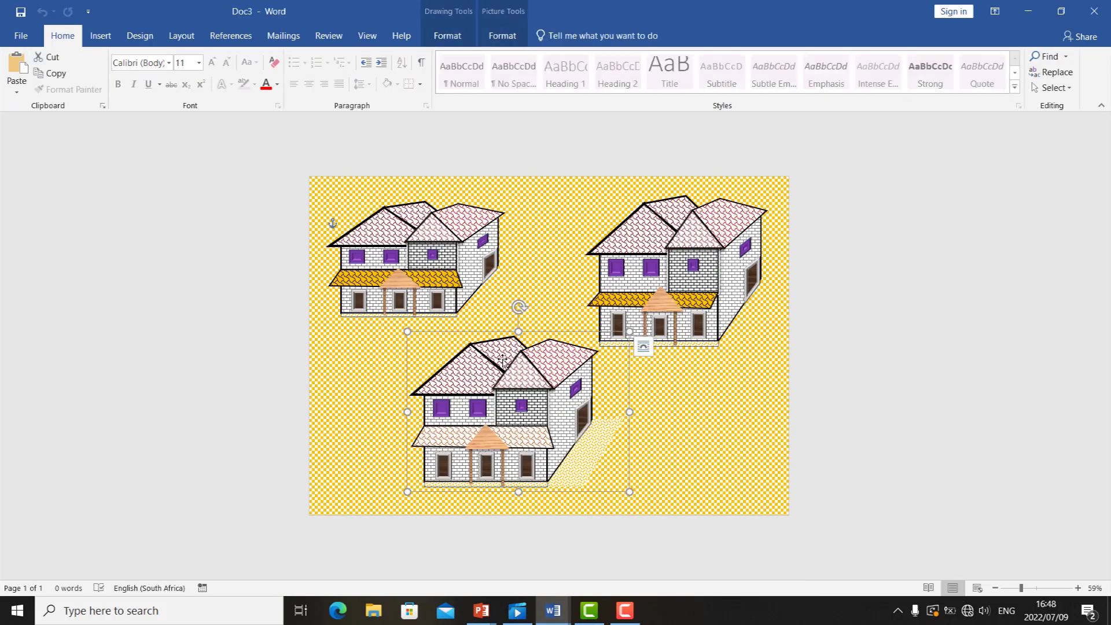
{"action": "left_click", "coordinate": [434, 249]}
{"action": "right_click", "coordinate": [434, 253]}
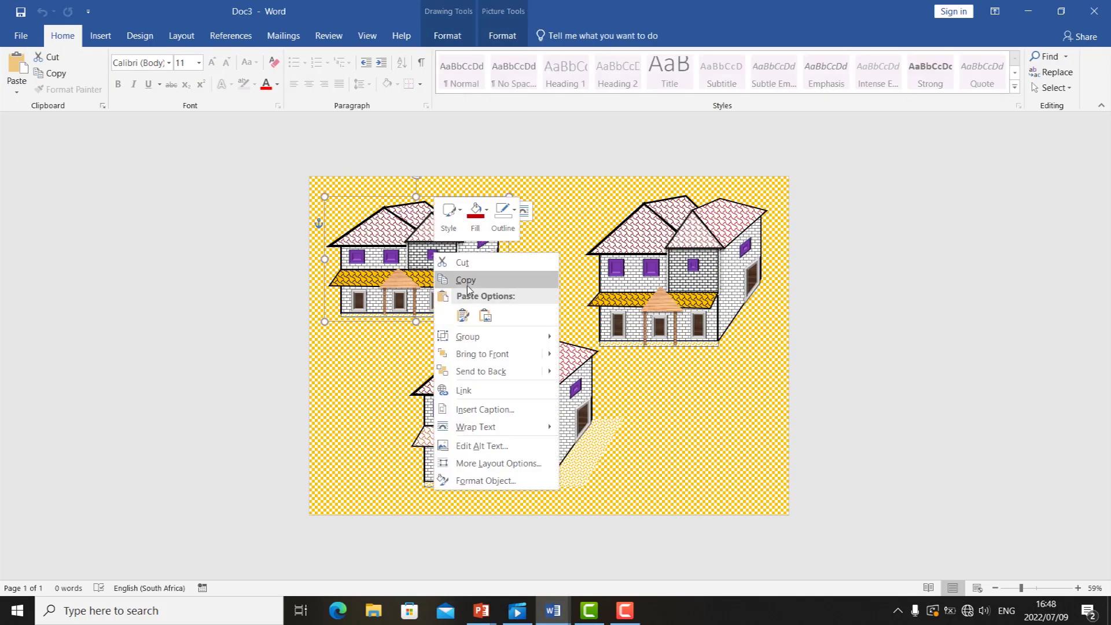
{"action": "left_click", "coordinate": [468, 284]}
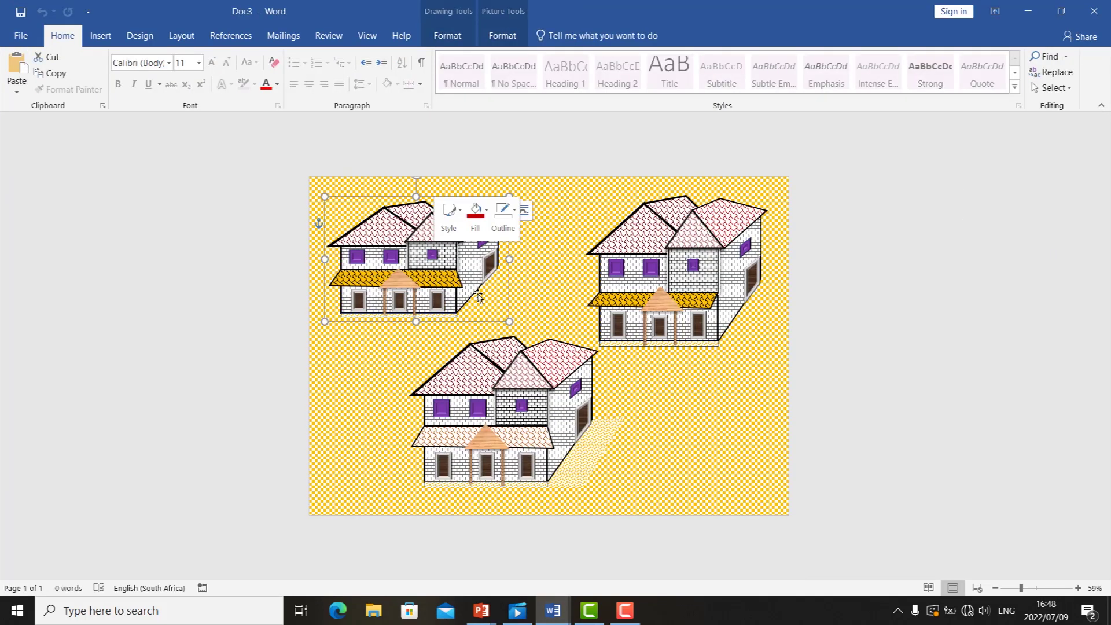
Paste the white brick house into the design dor document and position it below the red brick house, leaving a gap between them.
{"action": "left_click", "coordinate": [548, 618]}
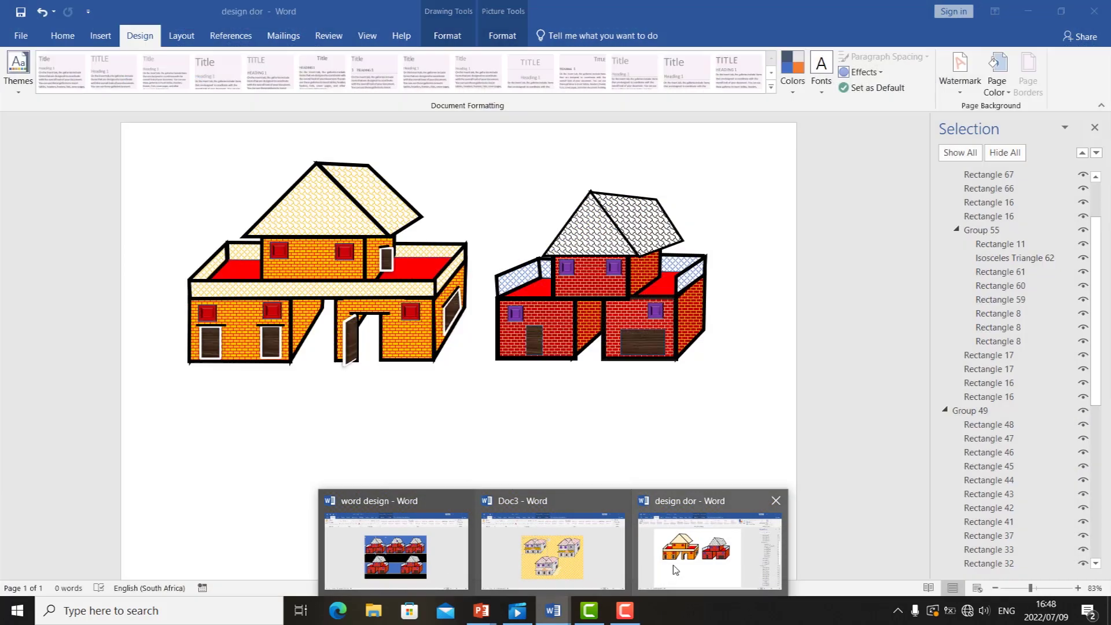
{"action": "left_click", "coordinate": [705, 552]}
{"action": "left_click", "coordinate": [416, 480]}
{"action": "right_click", "coordinate": [419, 482]}
{"action": "left_click", "coordinate": [438, 340]}
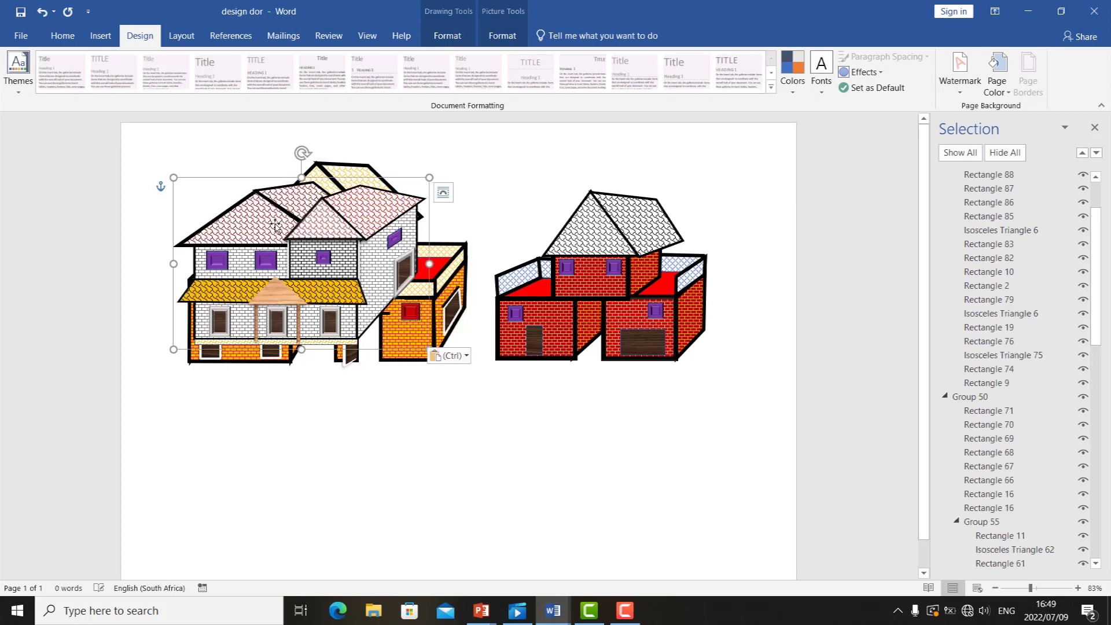
{"action": "left_click_drag", "start_coordinate": [355, 282], "coordinate": [618, 473]}
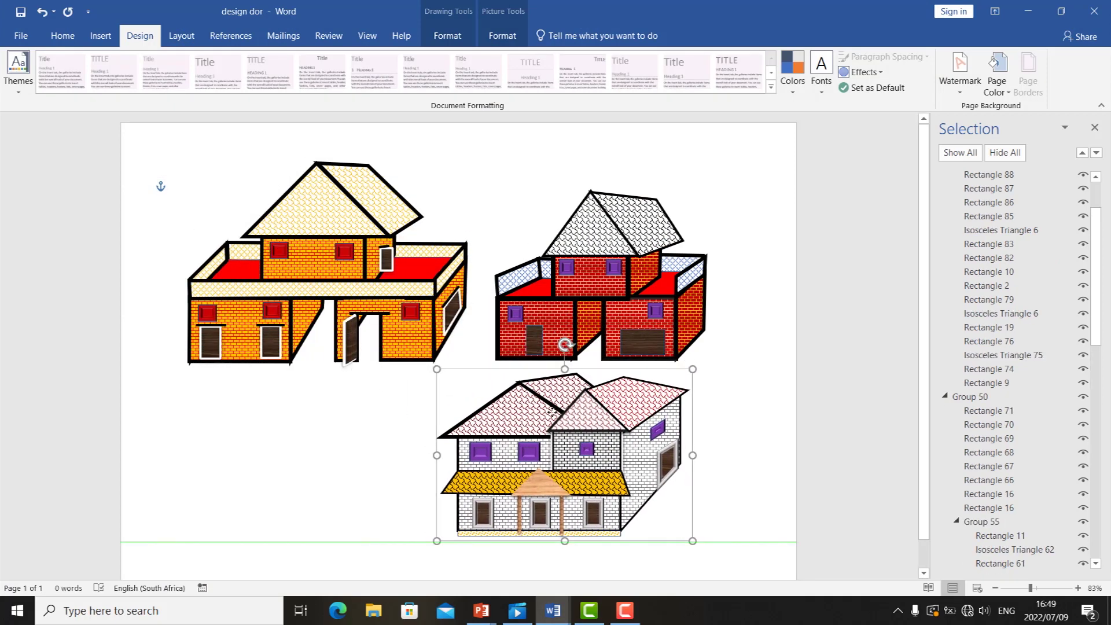
{"action": "left_click_drag", "start_coordinate": [513, 393], "coordinate": [513, 393]}
{"action": "scroll", "coordinate": [324, 374], "scroll_direction": "down", "scroll_amount": 1}
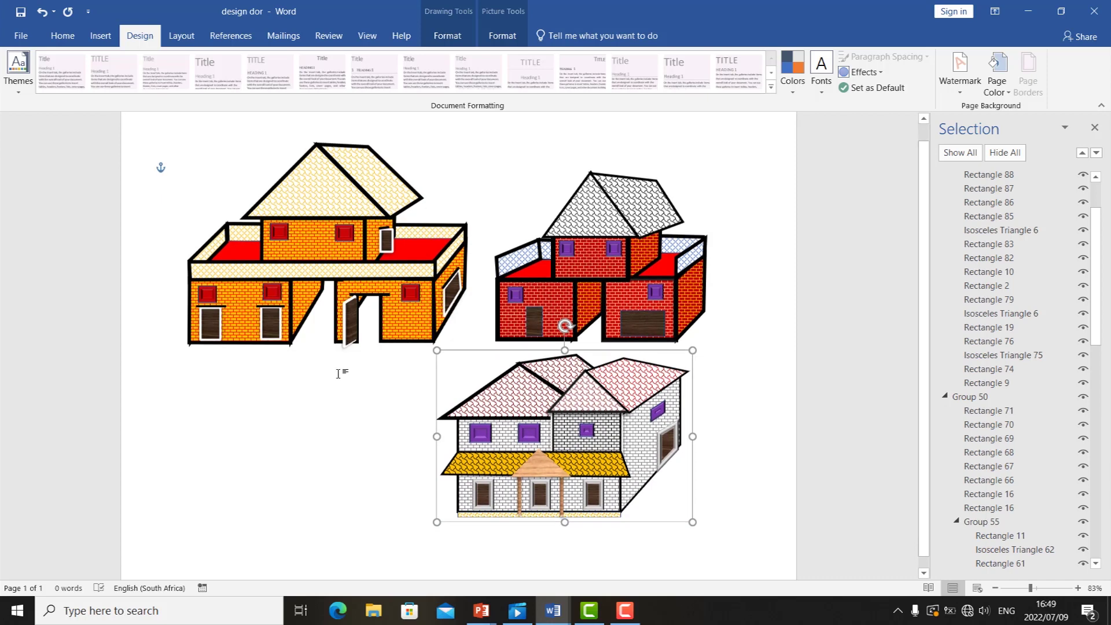
{"action": "left_click_drag", "start_coordinate": [531, 403], "coordinate": [520, 426]}
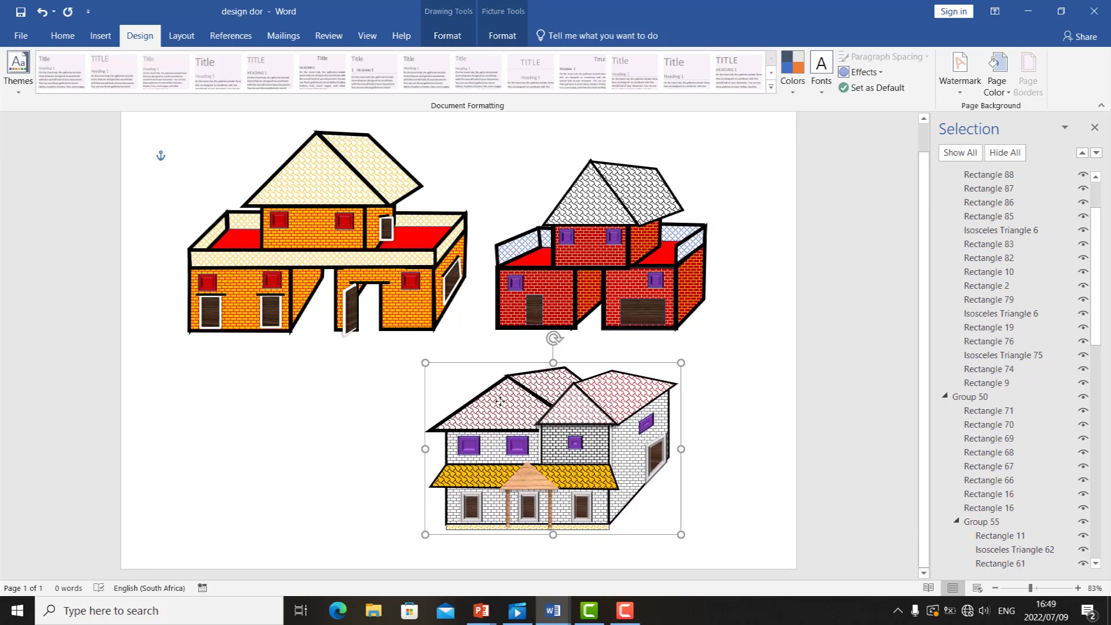
Draw a rectangle about 2,82 cm high between the upper and lower houses and widen it to about 33,93 cm to span the page.
{"action": "left_click", "coordinate": [135, 194]}
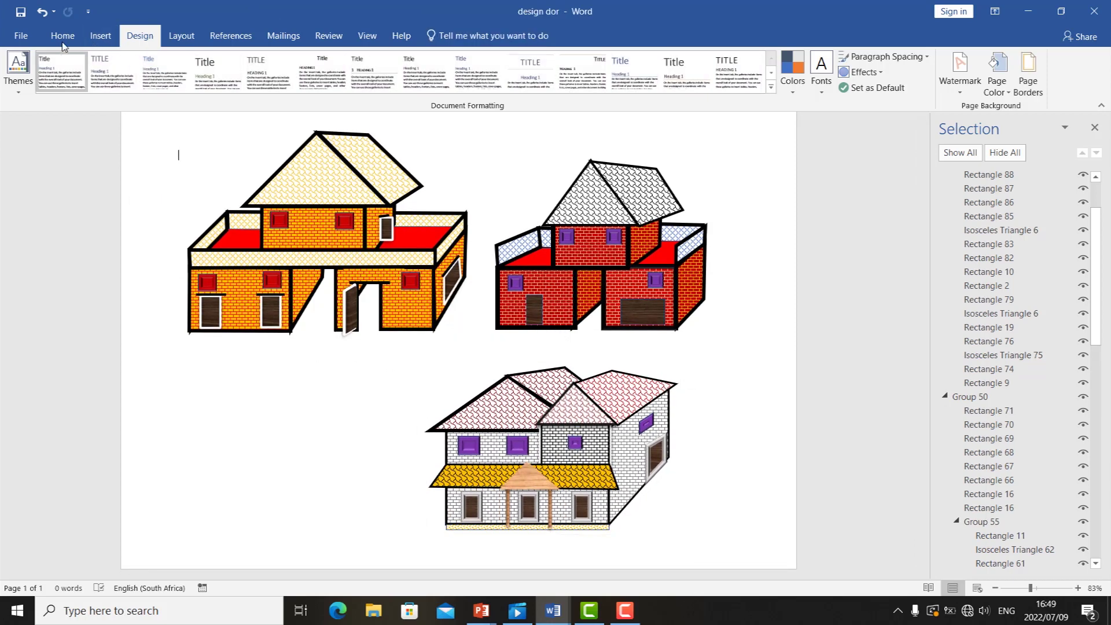
{"action": "left_click", "coordinate": [97, 45]}
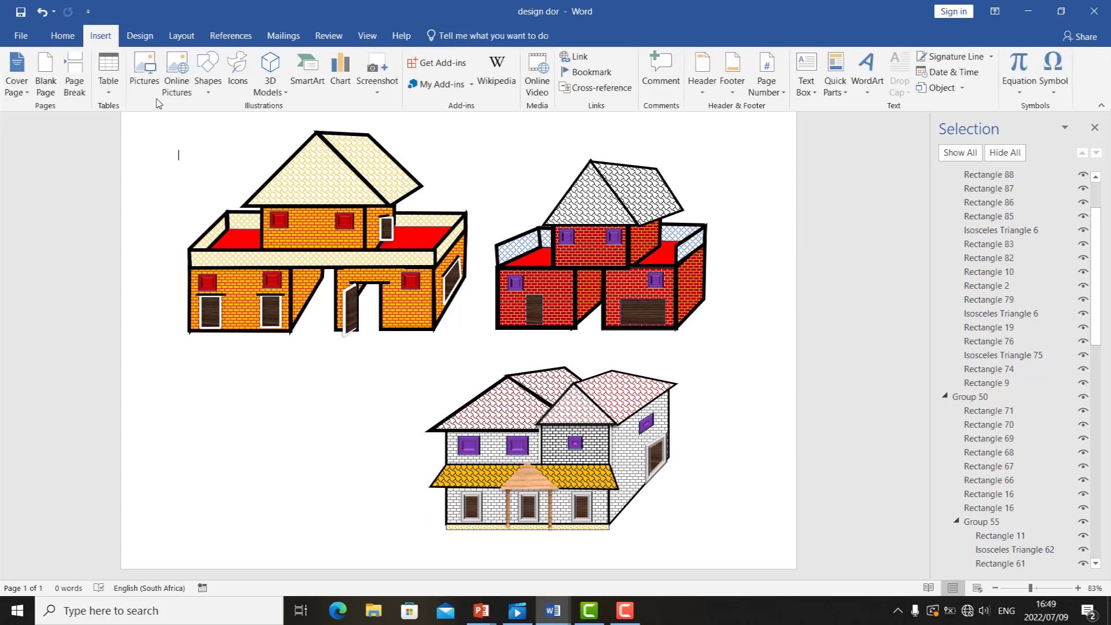
{"action": "left_click", "coordinate": [214, 94]}
{"action": "left_click", "coordinate": [246, 123]}
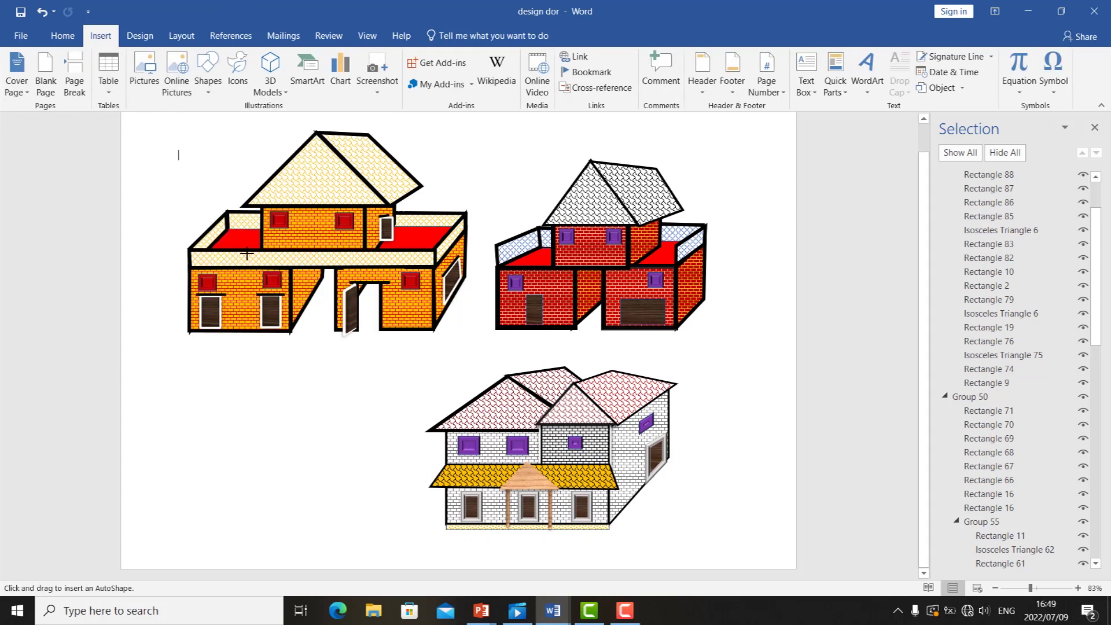
{"action": "left_click_drag", "start_coordinate": [124, 325], "coordinate": [796, 390]}
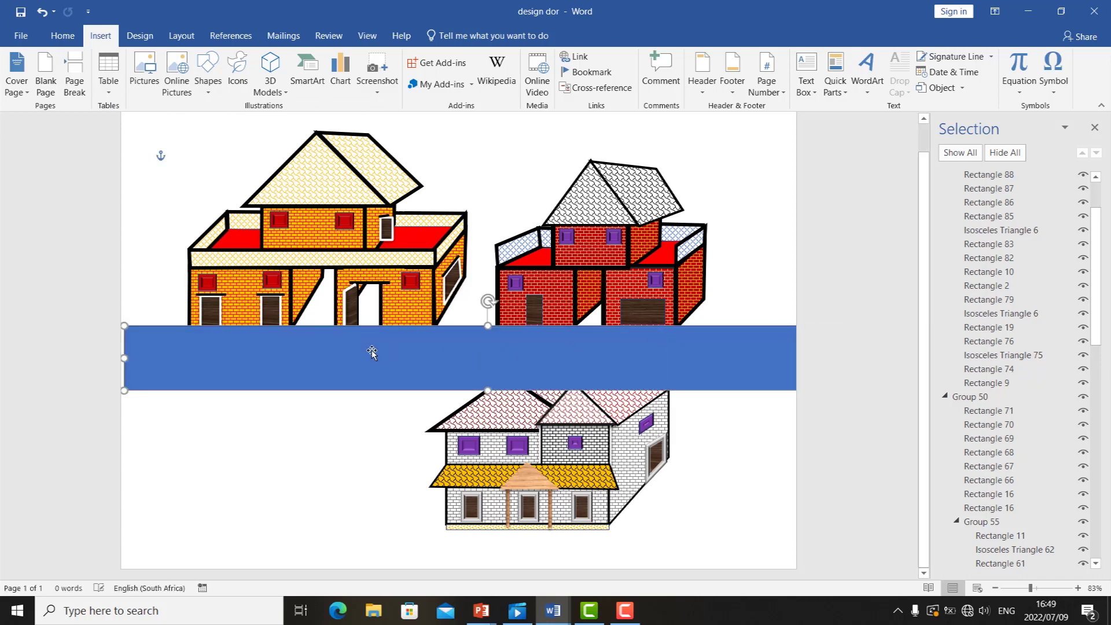
{"action": "left_click_drag", "start_coordinate": [96, 359], "coordinate": [77, 359]}
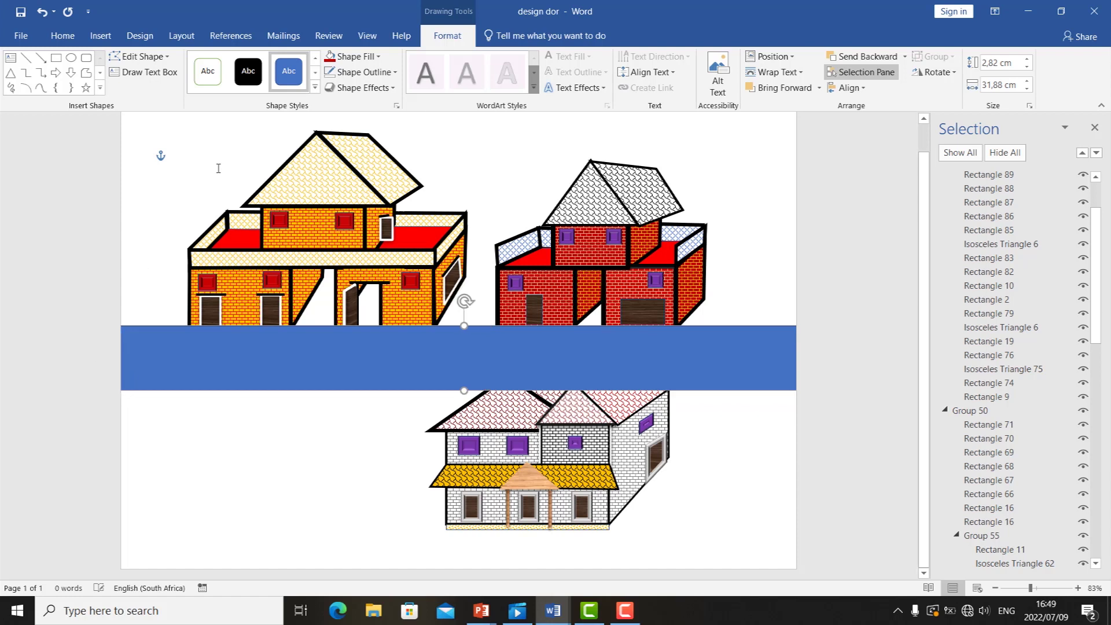
Style the full-width rectangle as a black road with a 4½ pt red outline.
{"action": "left_click", "coordinate": [251, 84]}
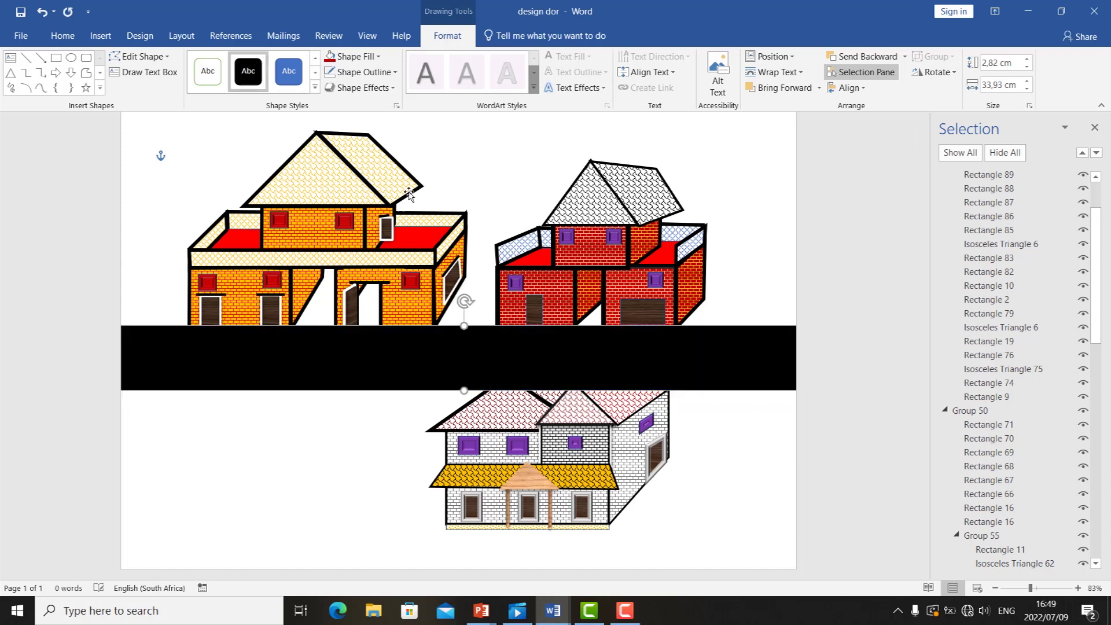
{"action": "left_click", "coordinate": [390, 75]}
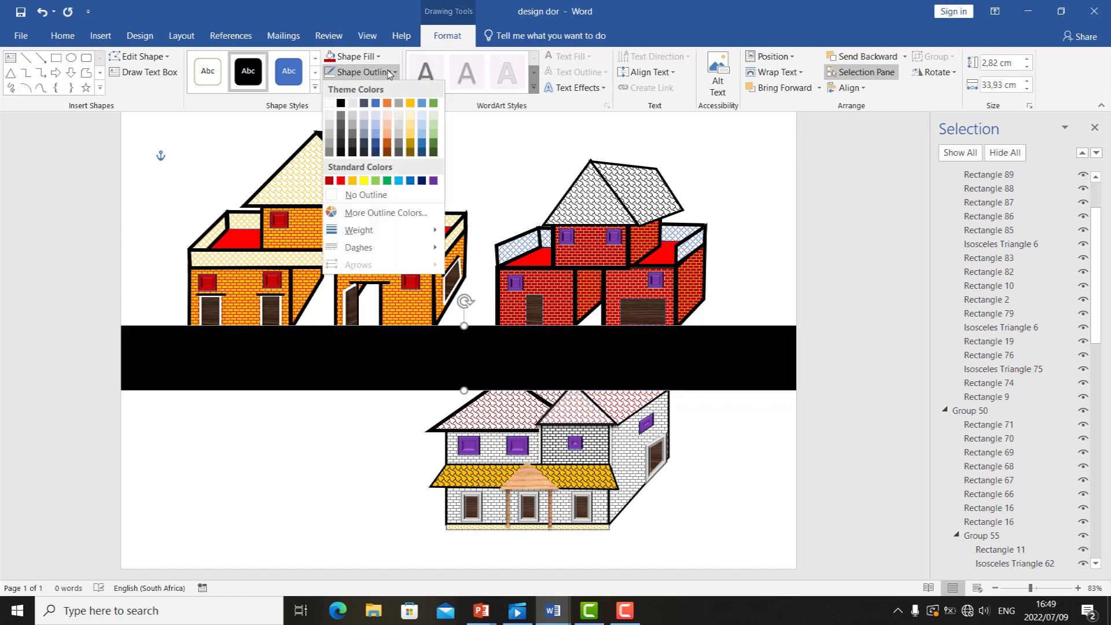
{"action": "left_click", "coordinate": [373, 56]}
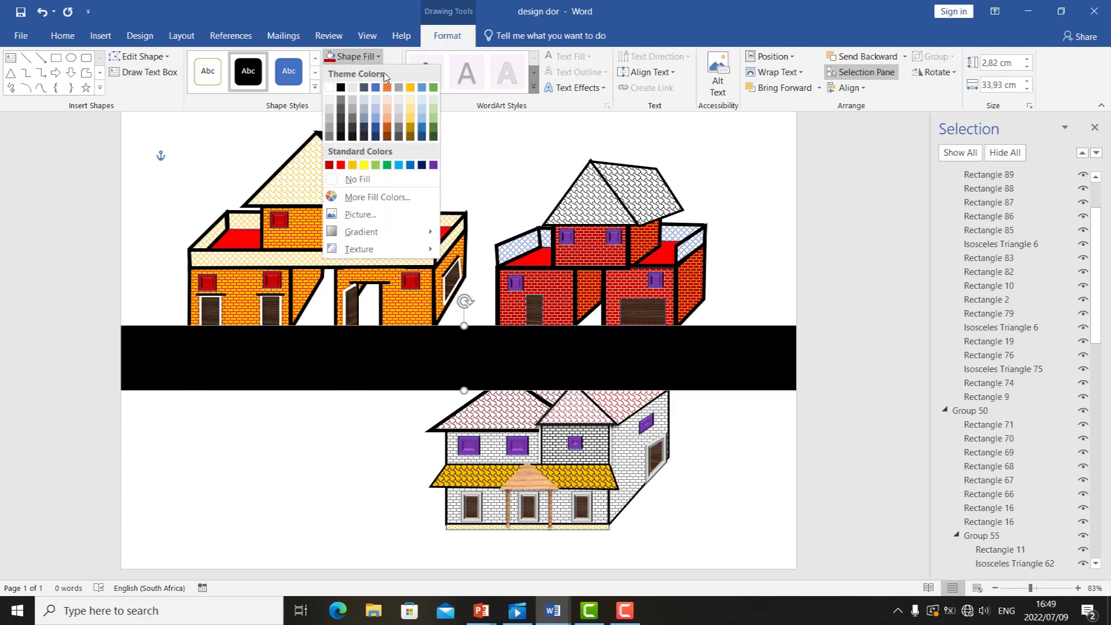
{"action": "left_click", "coordinate": [387, 61]}
{"action": "left_click", "coordinate": [387, 73]}
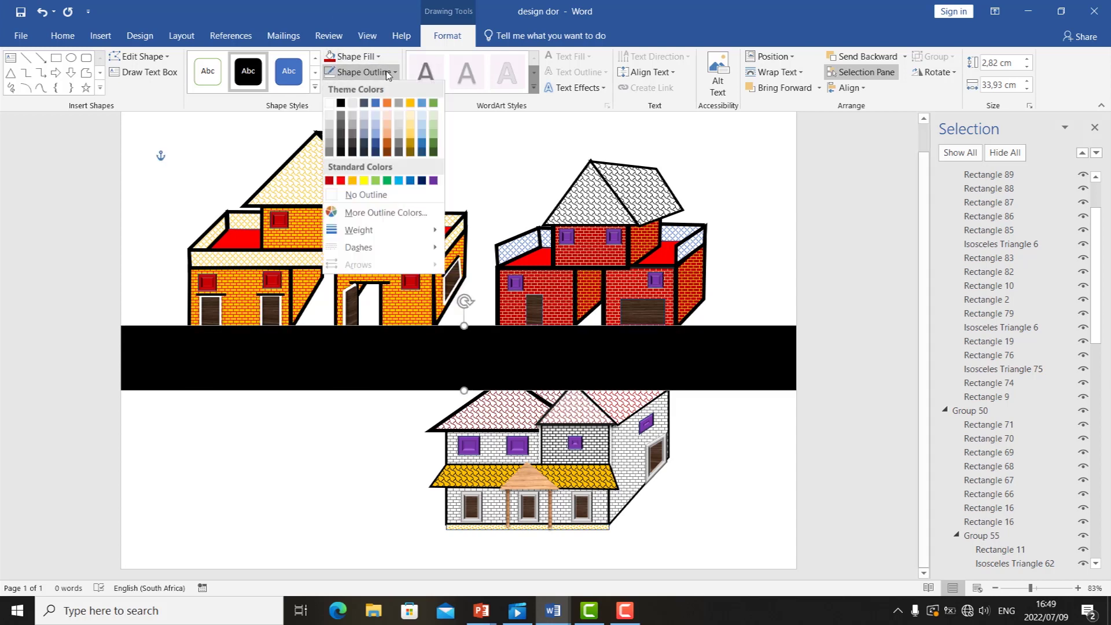
{"action": "mouse_move", "coordinate": [361, 230]}
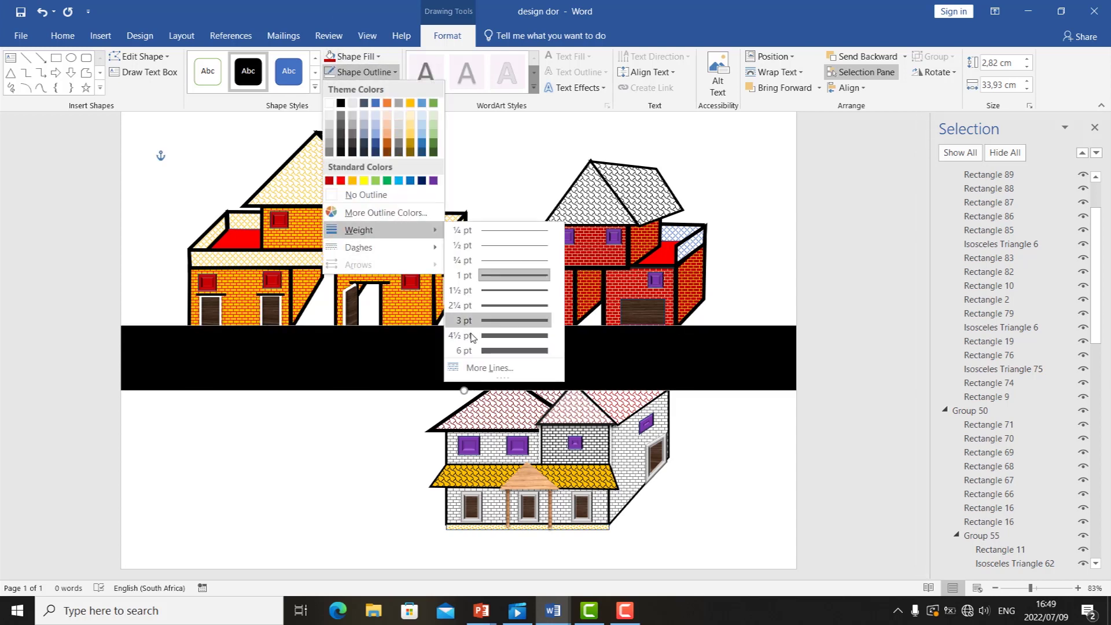
{"action": "left_click", "coordinate": [472, 336]}
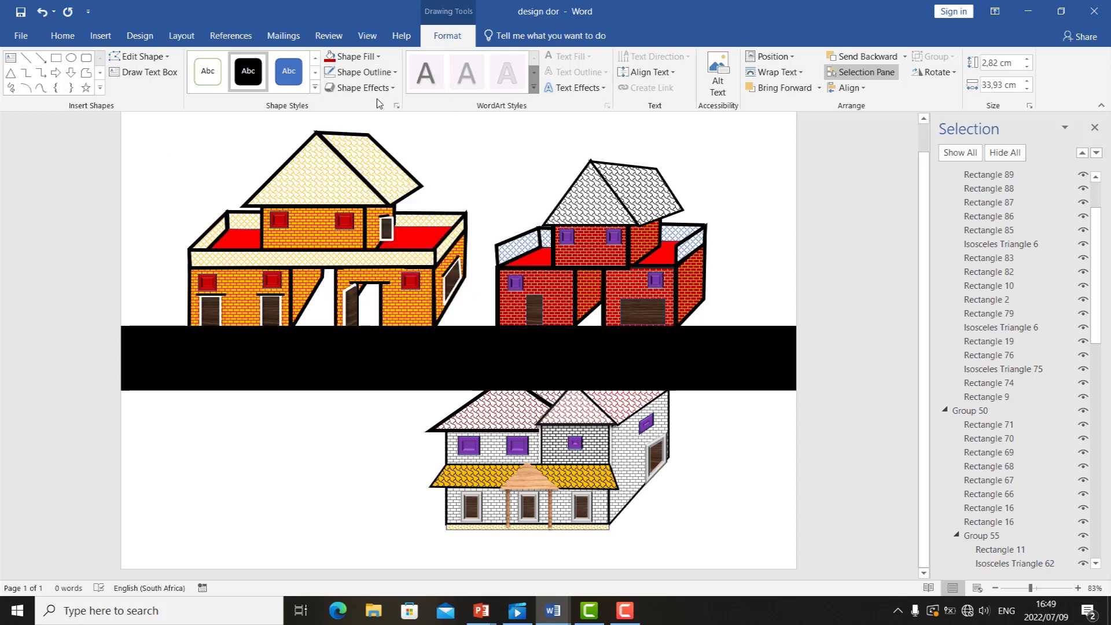
{"action": "left_click", "coordinate": [363, 71]}
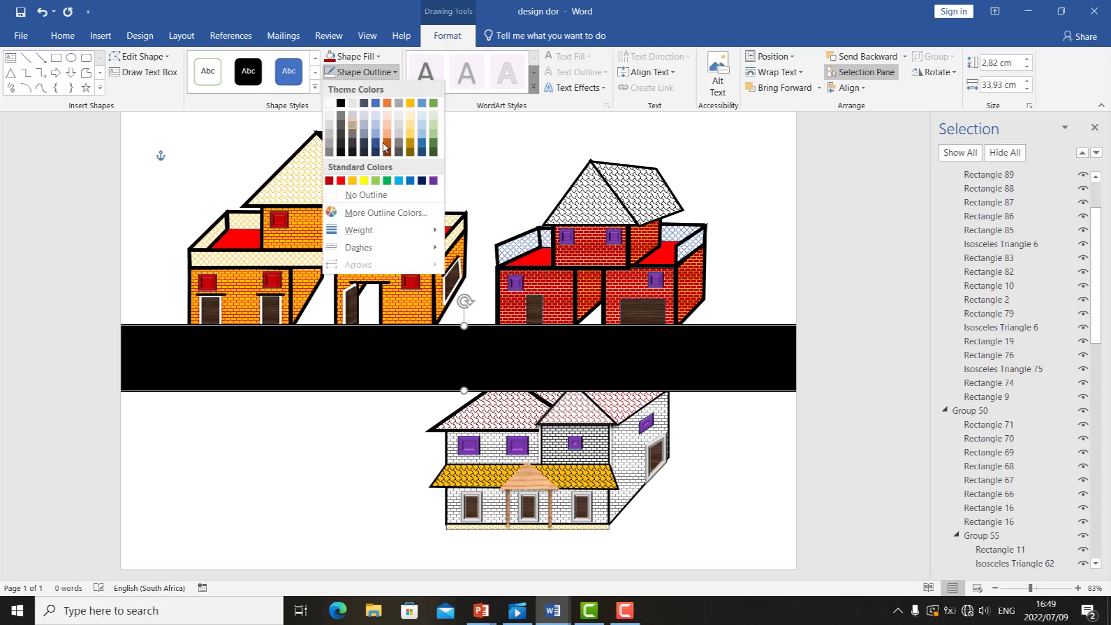
{"action": "left_click", "coordinate": [342, 182]}
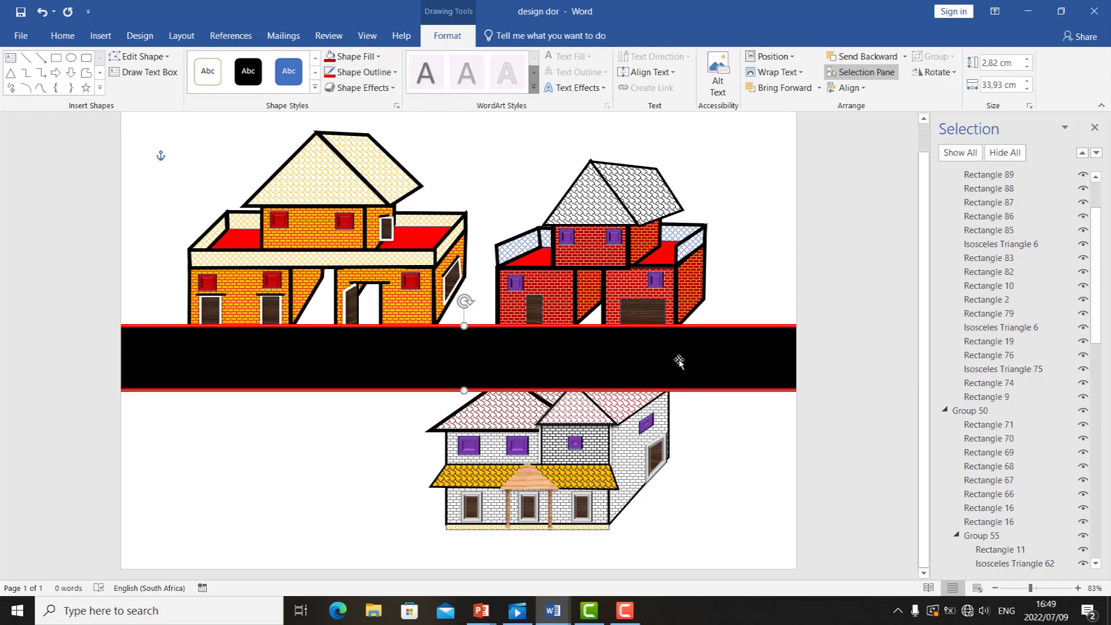
Nudge the black road up slightly and centre it horizontally on the page.
{"action": "left_click_drag", "start_coordinate": [673, 354], "coordinate": [655, 358]}
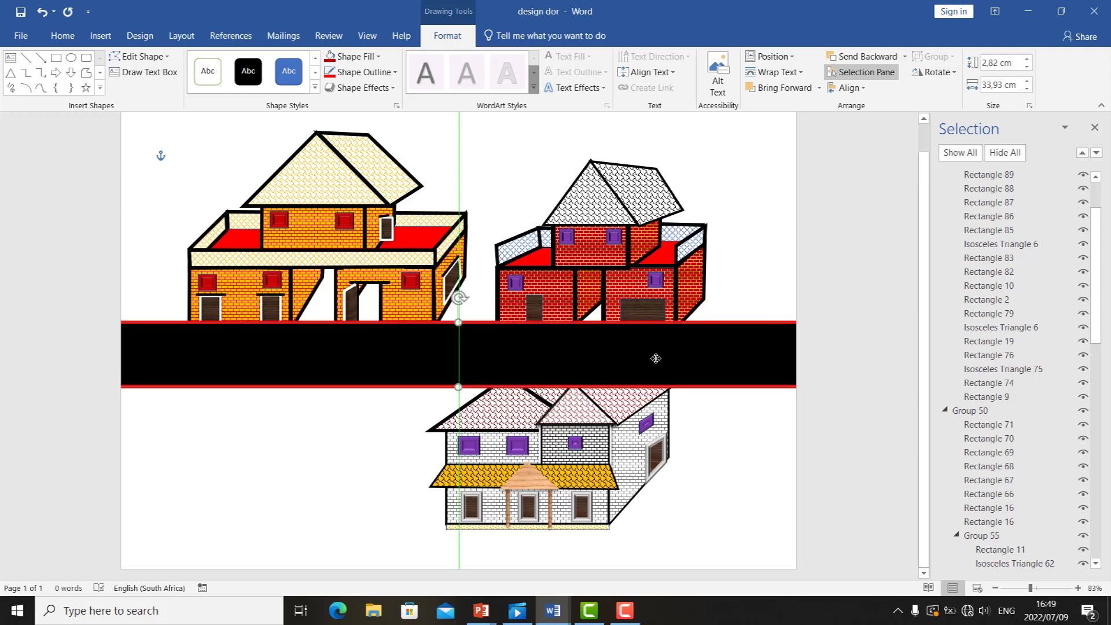
{"action": "left_click_drag", "start_coordinate": [776, 362], "coordinate": [775, 363]}
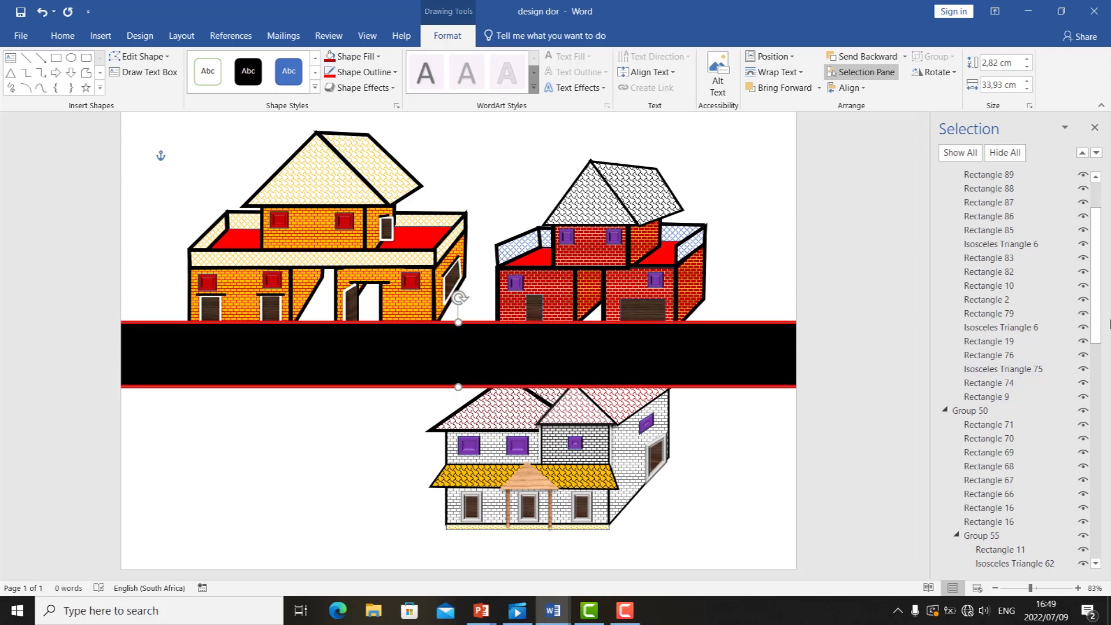
Send the black road behind all the houses in the stacking order and nudge it down slightly.
{"action": "scroll", "coordinate": [1103, 311], "scroll_direction": "down", "scroll_amount": 3}
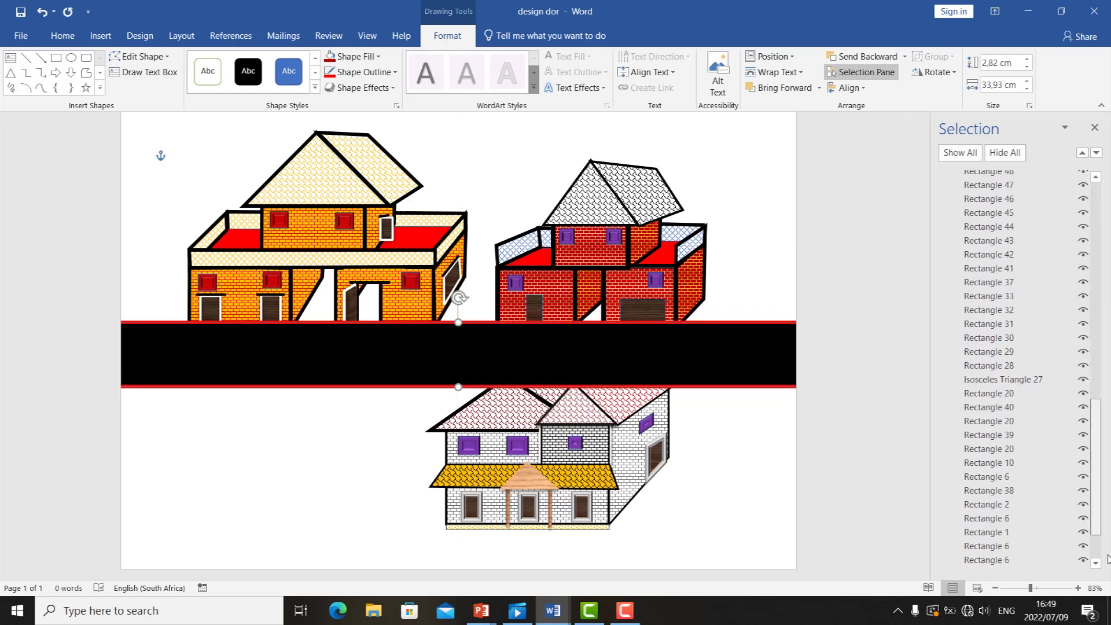
{"action": "scroll", "coordinate": [1018, 243], "scroll_direction": "up", "scroll_amount": 5}
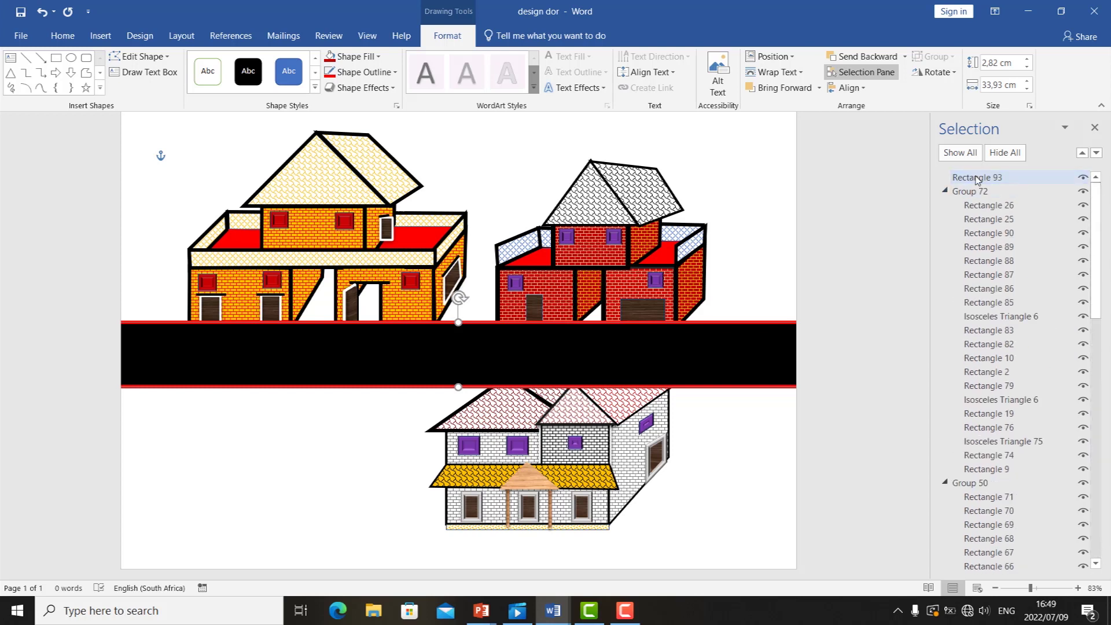
{"action": "left_click_drag", "start_coordinate": [992, 535], "coordinate": [988, 569]}
{"action": "left_click_drag", "start_coordinate": [386, 363], "coordinate": [385, 372]}
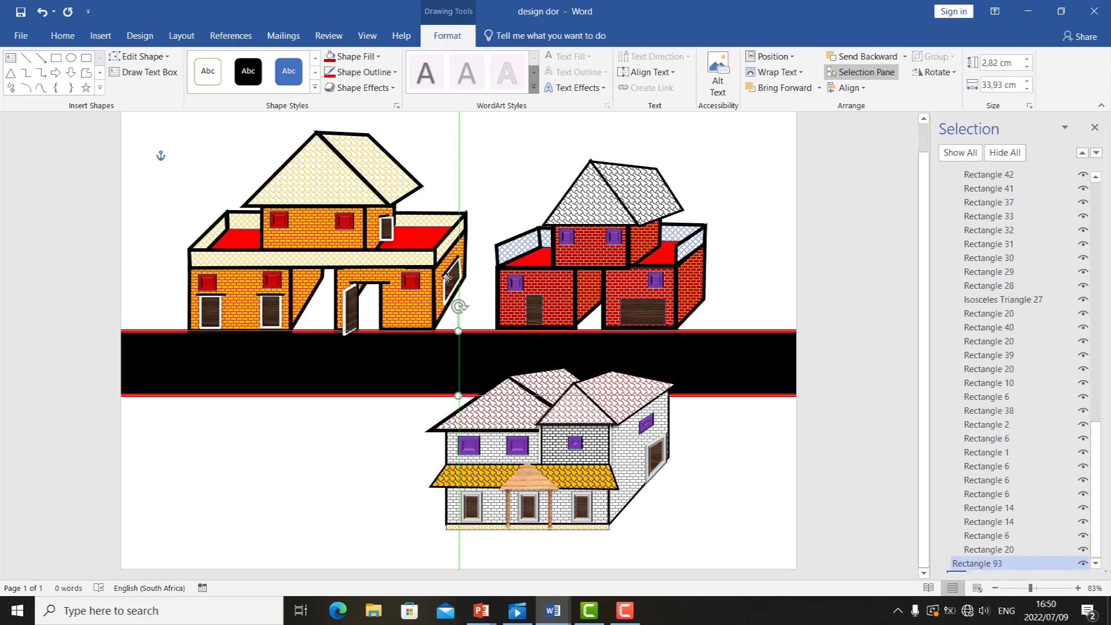
Narrow the orange brick house to about 12,19 cm and move the white brick house below the left part of the road.
{"action": "left_click", "coordinate": [452, 244]}
{"action": "left_click_drag", "start_coordinate": [467, 237], "coordinate": [449, 232]}
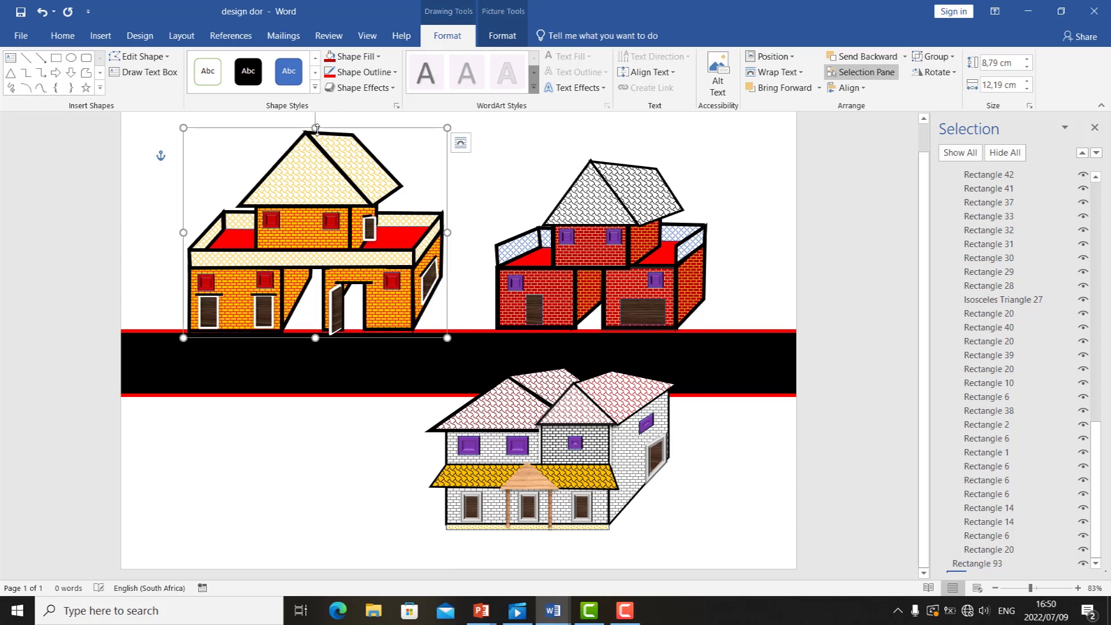
{"action": "right_click", "coordinate": [270, 457]}
{"action": "left_click", "coordinate": [304, 253]}
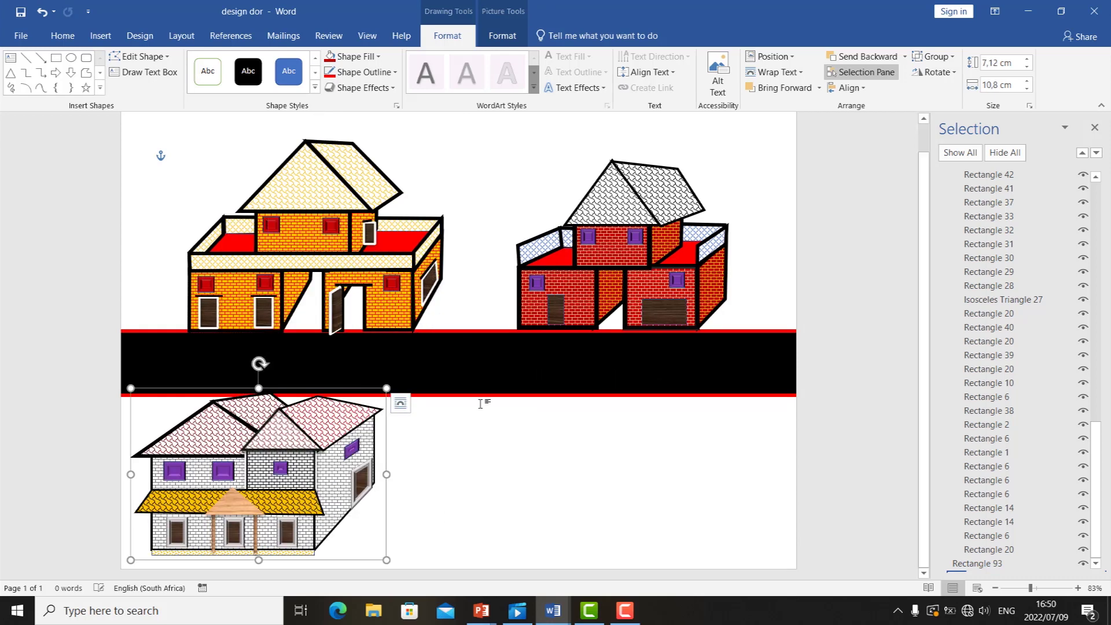
Duplicate the white brick house, mirror the copy horizontally and position it below the right part of the road.
{"action": "right_click", "coordinate": [481, 405]}
{"action": "left_click", "coordinate": [463, 359]}
{"action": "key", "text": "ctrl+v"}
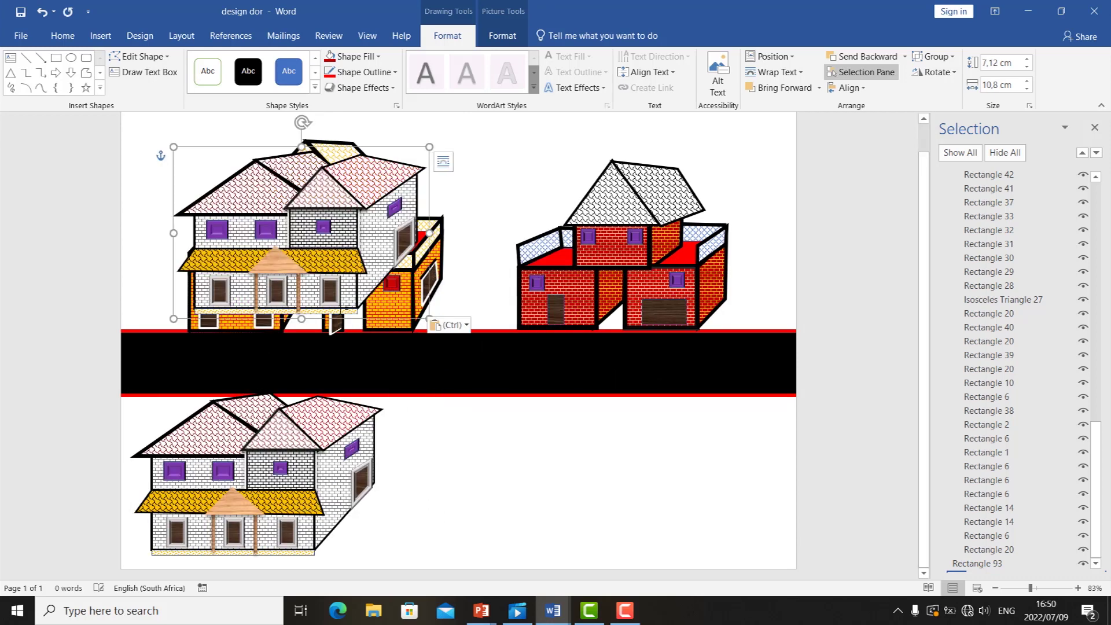
{"action": "left_click_drag", "start_coordinate": [184, 234], "coordinate": [845, 450]}
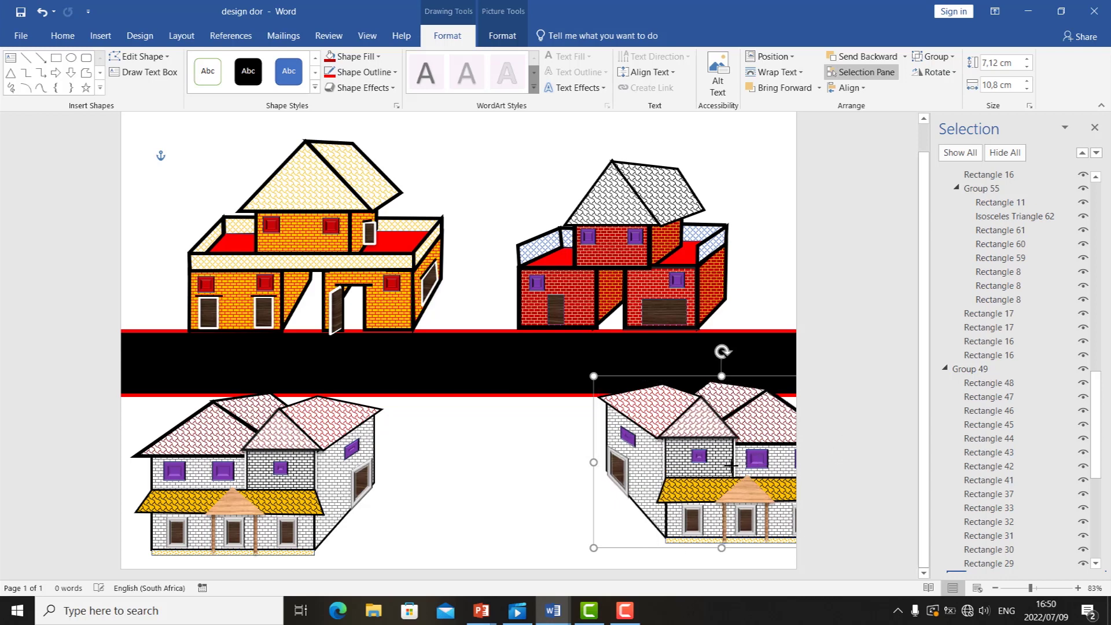
{"action": "left_click_drag", "start_coordinate": [692, 464], "coordinate": [637, 480]}
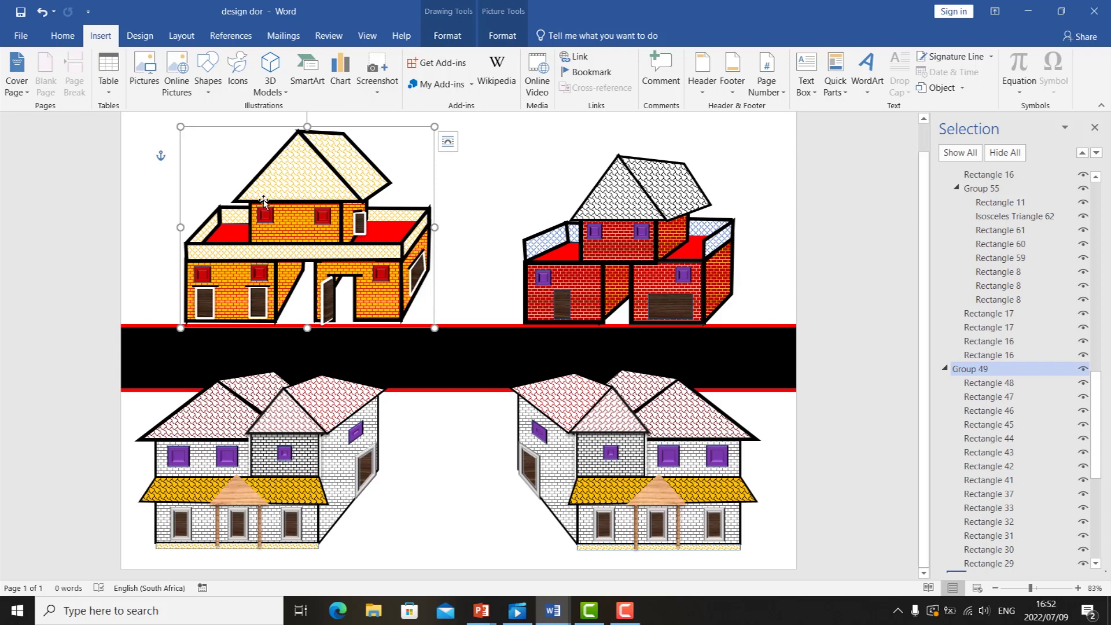
Search the Office Add-ins store for emoji and add the Emoji Keyboard add-in.
{"action": "left_click", "coordinate": [435, 63]}
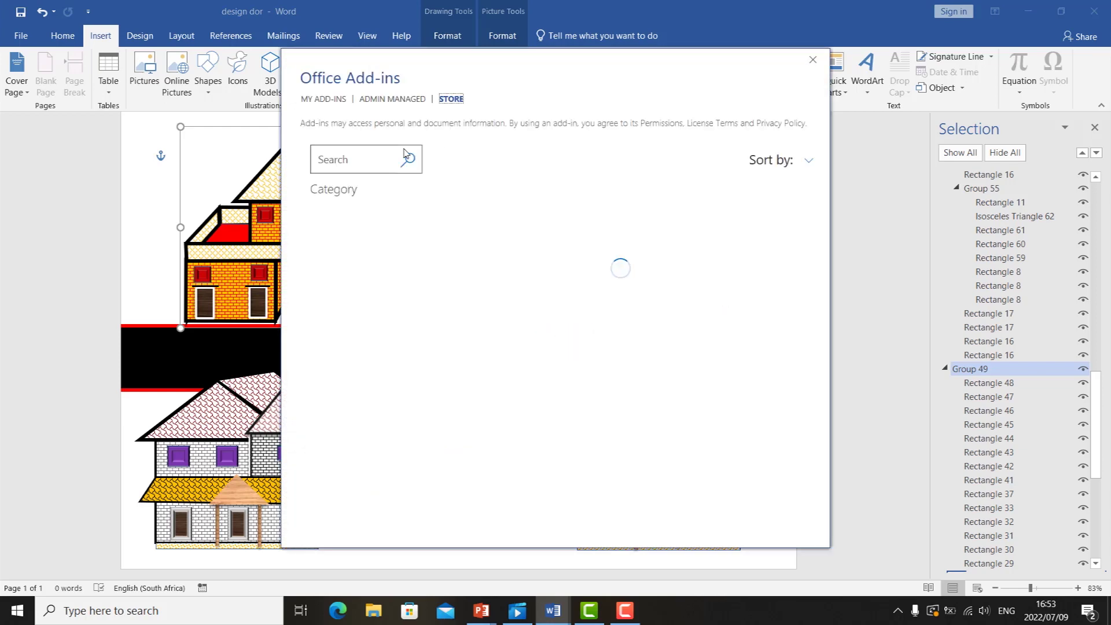
{"action": "left_click", "coordinate": [345, 159]}
{"action": "type", "text": "emoji"}
{"action": "key", "text": "Return"}
{"action": "left_click", "coordinate": [781, 208]}
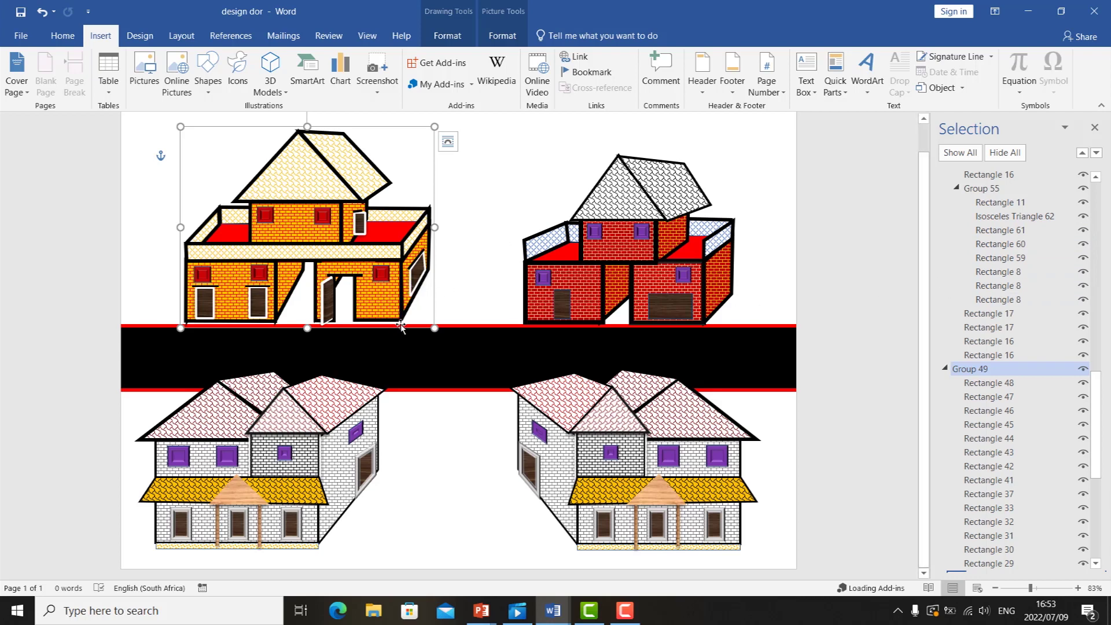
{"action": "left_click", "coordinate": [323, 250]}
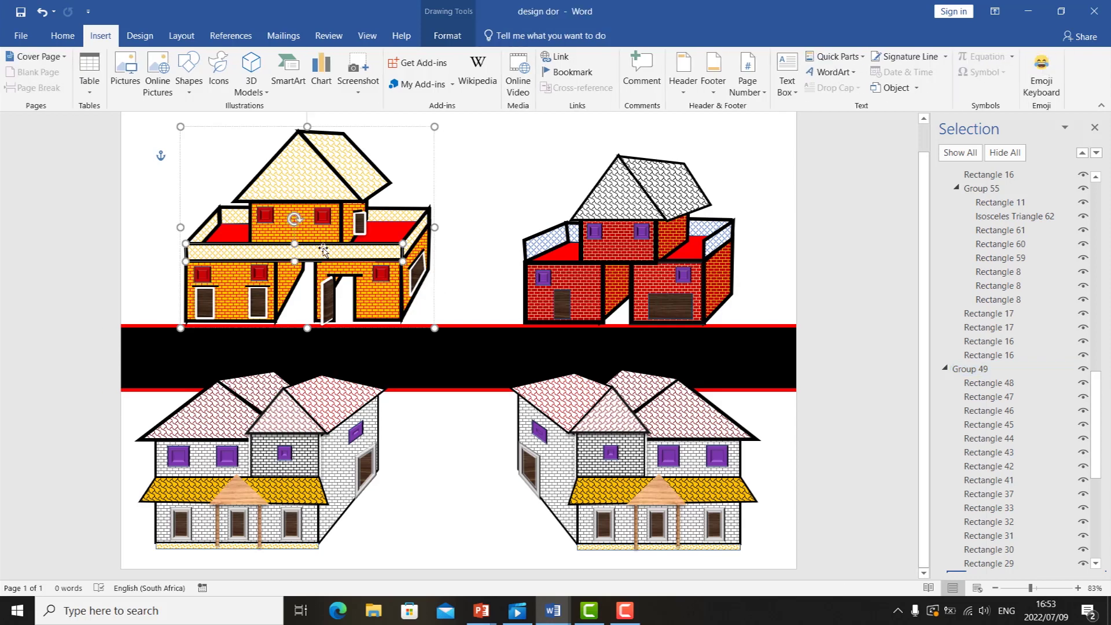
{"action": "left_click", "coordinate": [456, 209]}
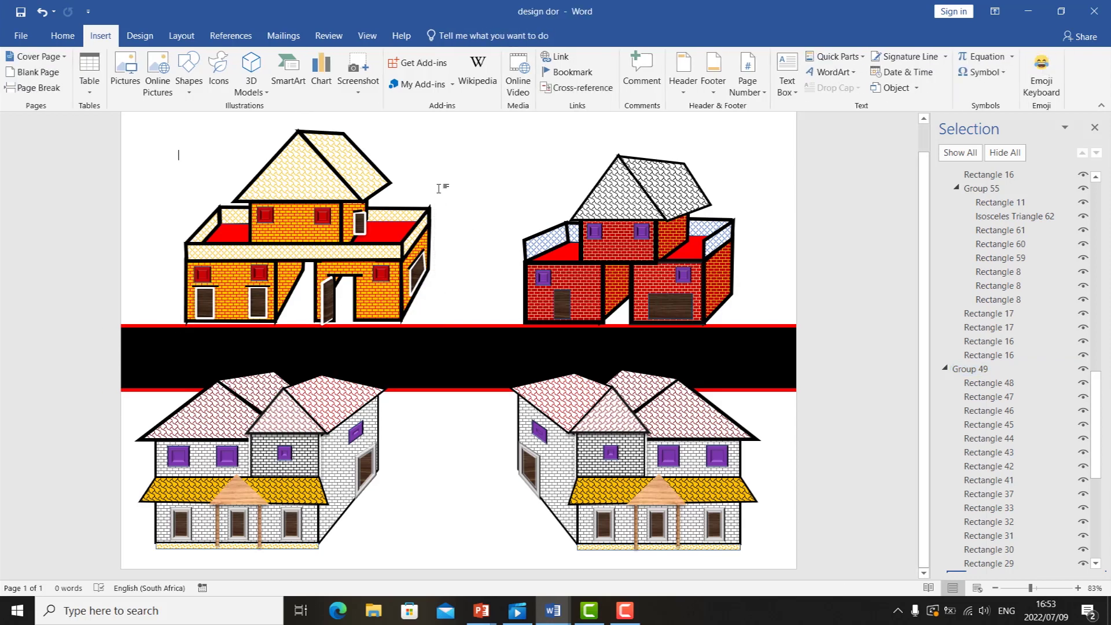
{"action": "left_click", "coordinate": [431, 251]}
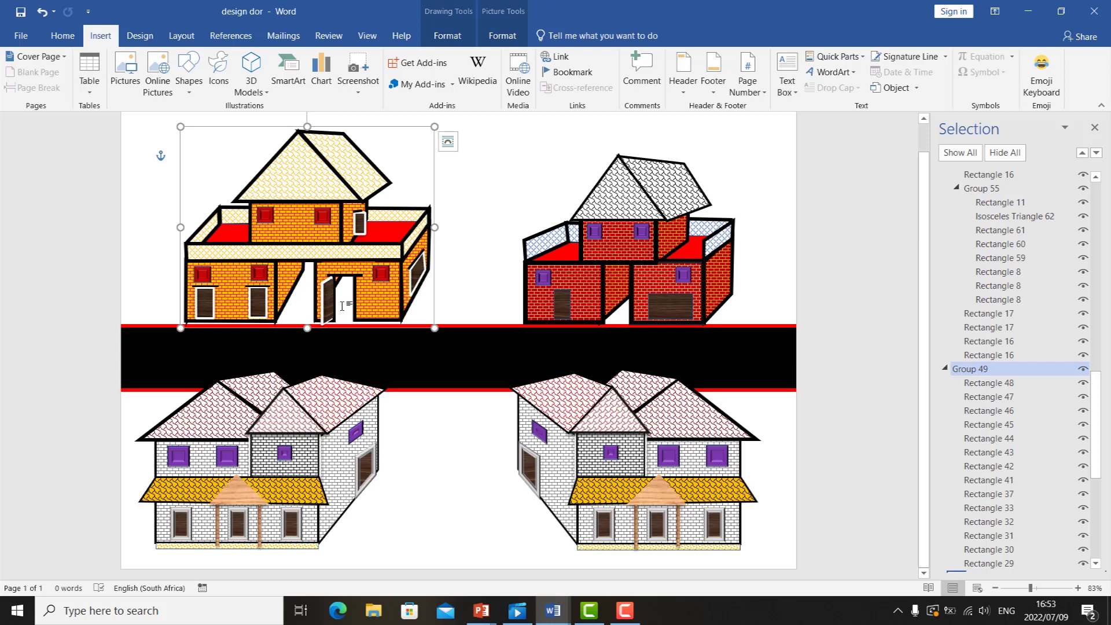
Draw a rectangle about 6,22 cm high and 13,54 cm wide over the lower part of the orange brick house.
{"action": "left_click", "coordinate": [189, 75]}
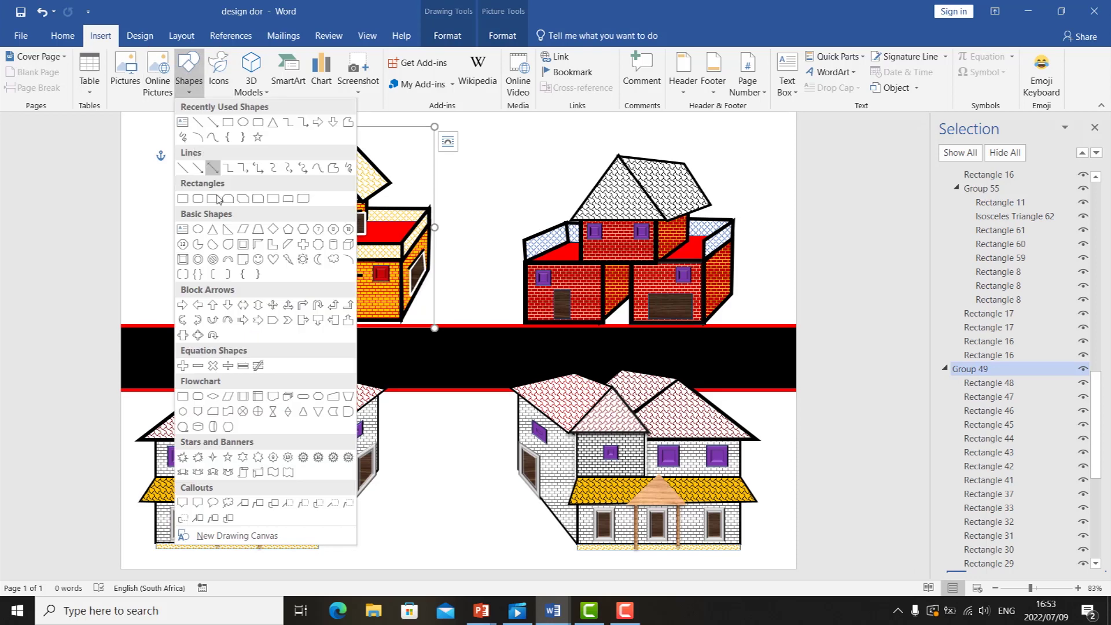
{"action": "left_click", "coordinate": [183, 199]}
{"action": "mouse_move", "coordinate": [151, 185]}
{"action": "left_mouse_down"}
{"action": "mouse_move", "coordinate": [345, 260]}
{"action": "mouse_move", "coordinate": [460, 327]}
{"action": "left_mouse_up"}
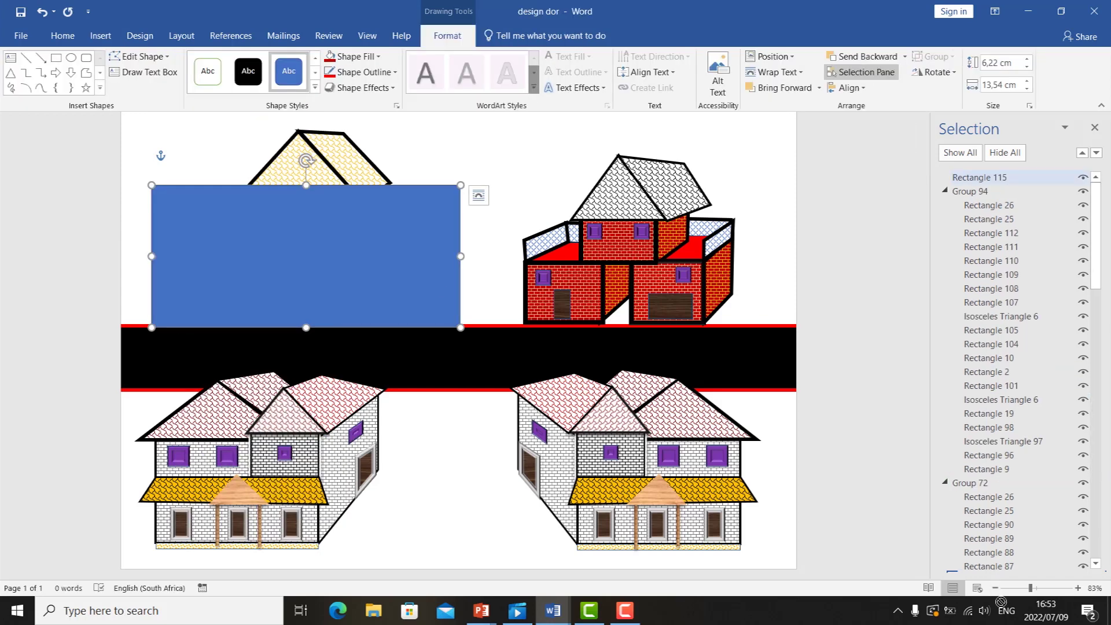
Collapse the house groups in the object list and send the new rectangle behind every other object.
{"action": "scroll", "coordinate": [991, 330], "scroll_direction": "down", "scroll_amount": 1}
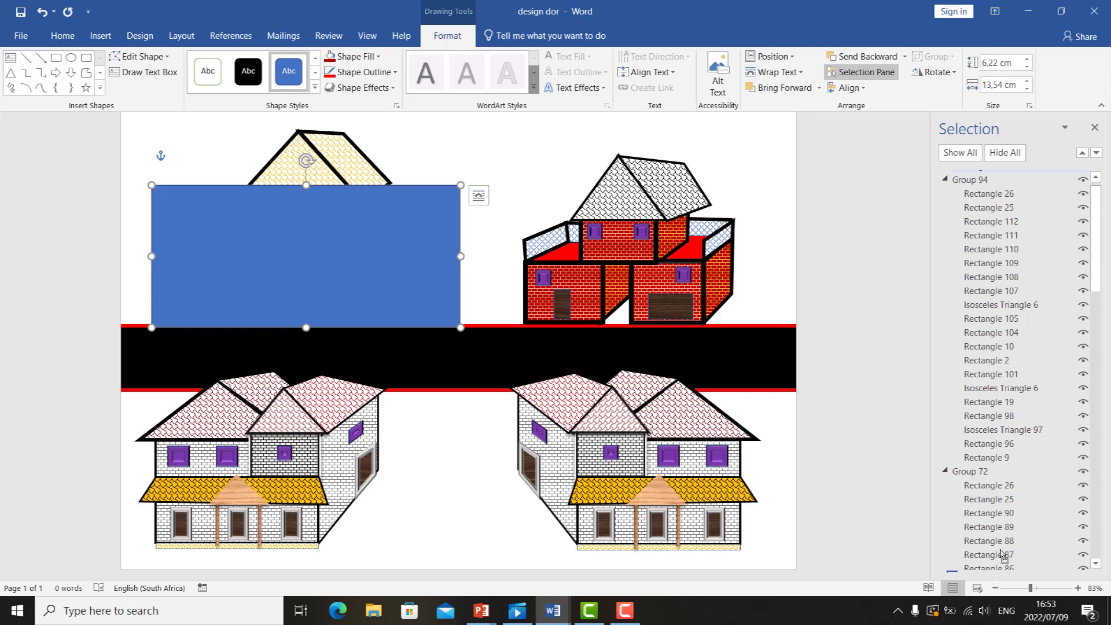
{"action": "left_click", "coordinate": [944, 180]}
{"action": "left_click", "coordinate": [945, 194]}
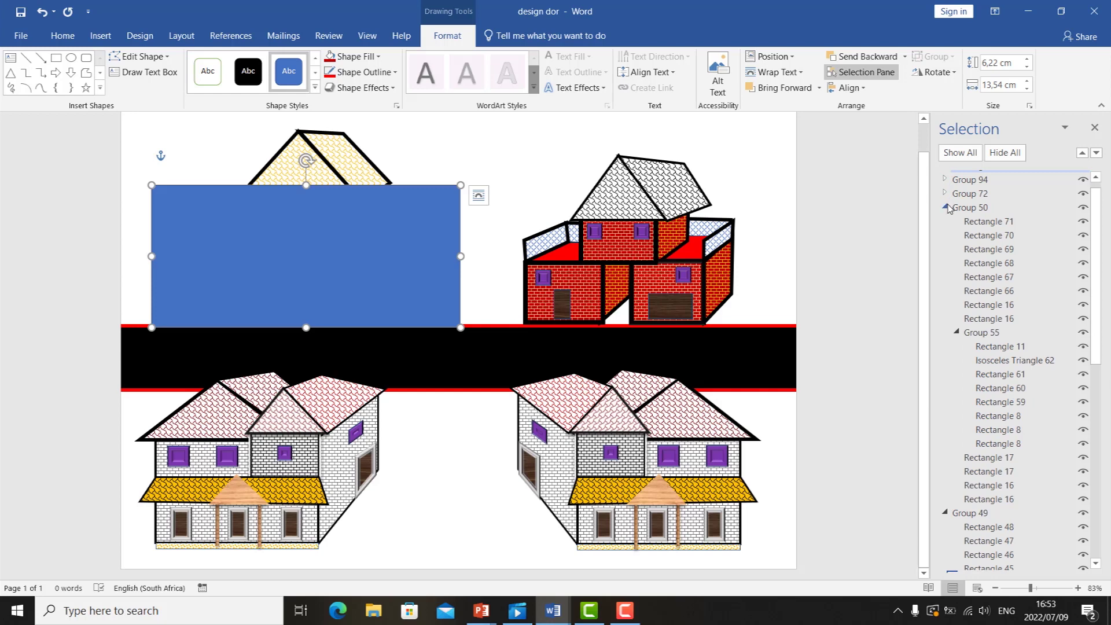
{"action": "left_click", "coordinate": [945, 208]}
{"action": "left_click", "coordinate": [945, 222]}
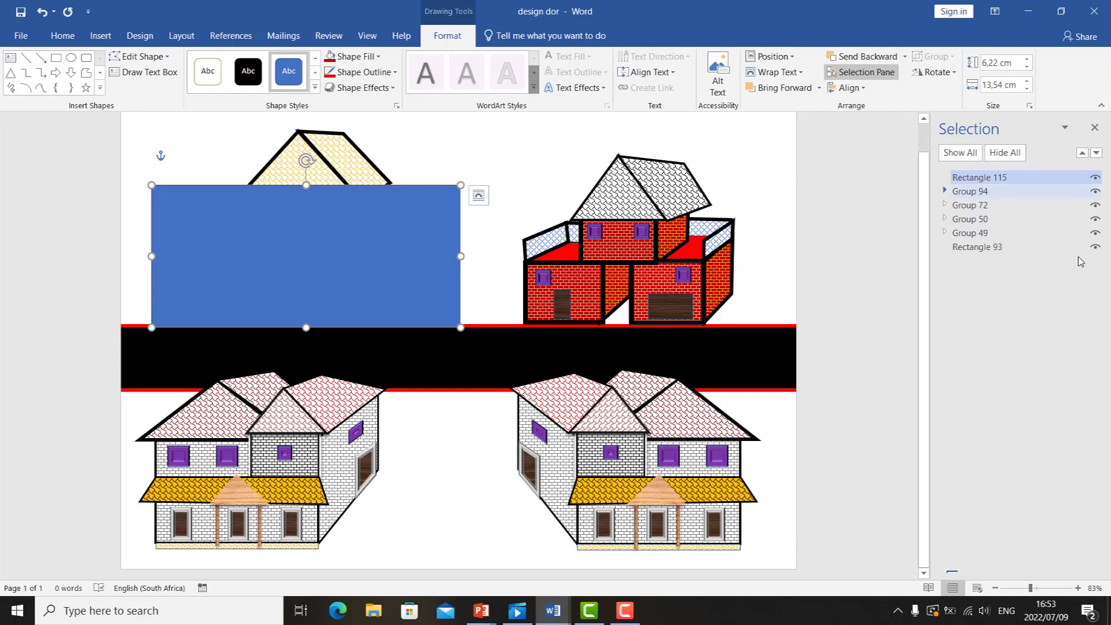
{"action": "left_click_drag", "start_coordinate": [976, 181], "coordinate": [975, 255]}
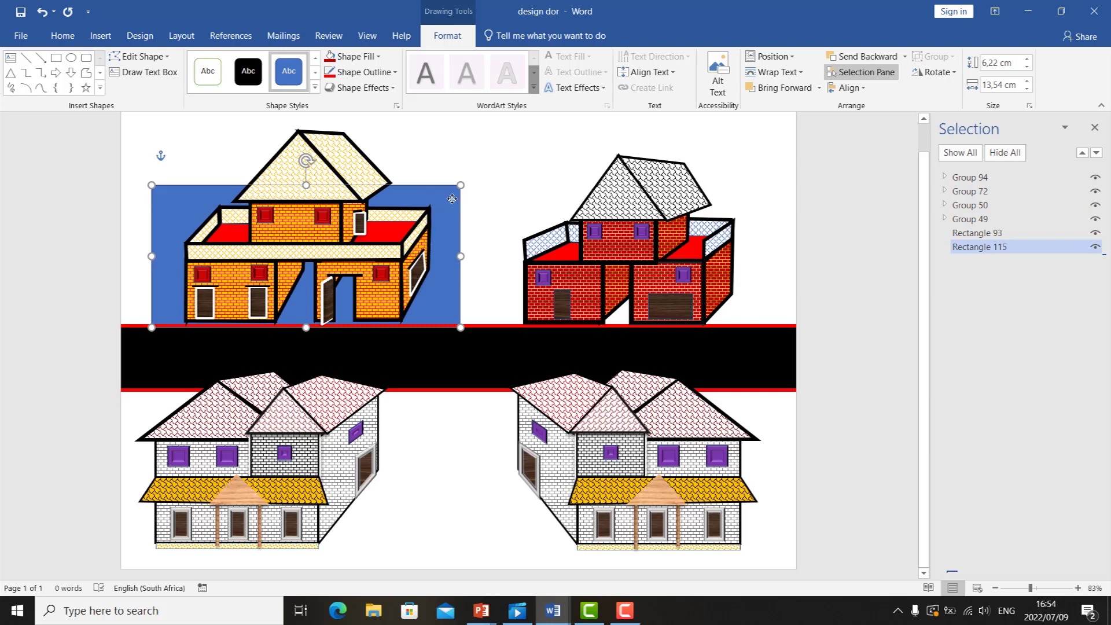
Give the rectangle behind the orange house a pattern fill, trying several patterns and settling on the large checkerboard.
{"action": "left_click", "coordinate": [430, 202]}
{"action": "left_click", "coordinate": [458, 215]}
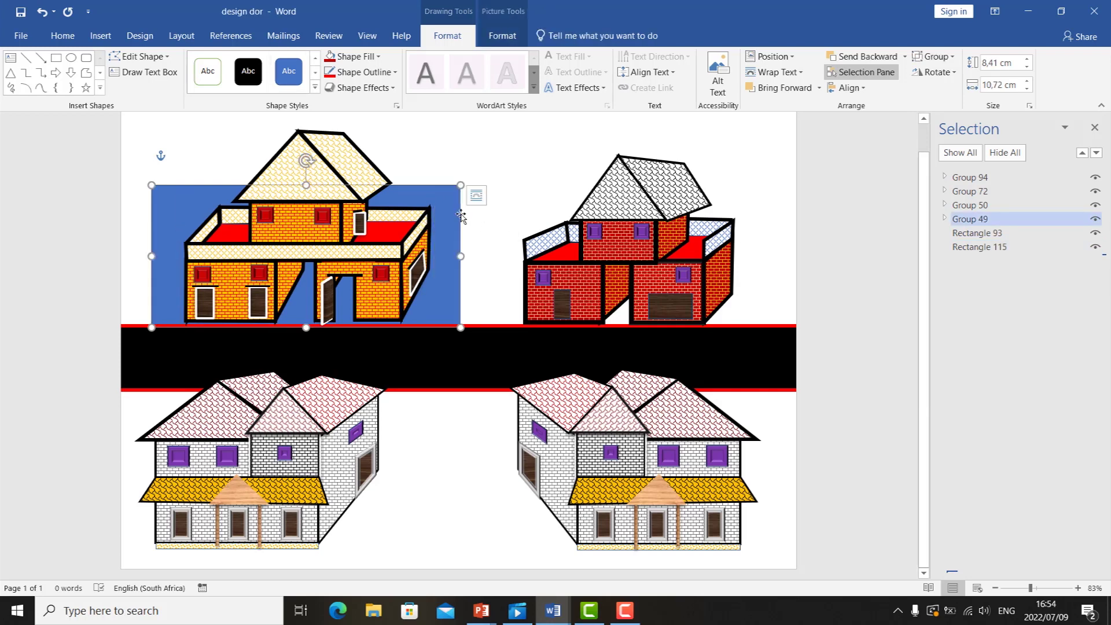
{"action": "right_click", "coordinate": [457, 215]}
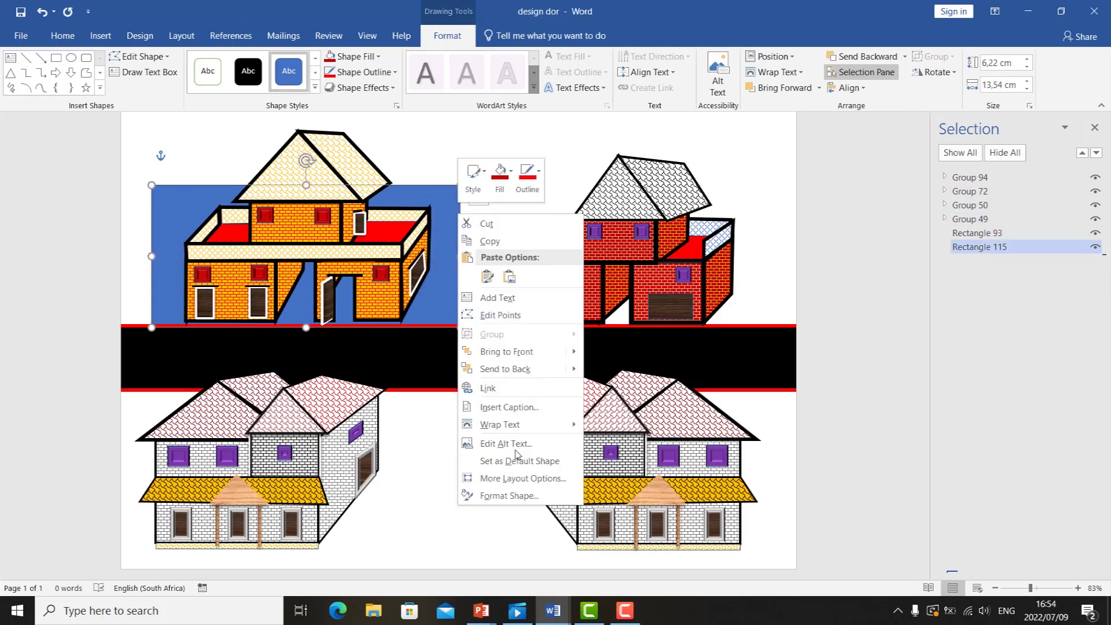
{"action": "left_click", "coordinate": [508, 495]}
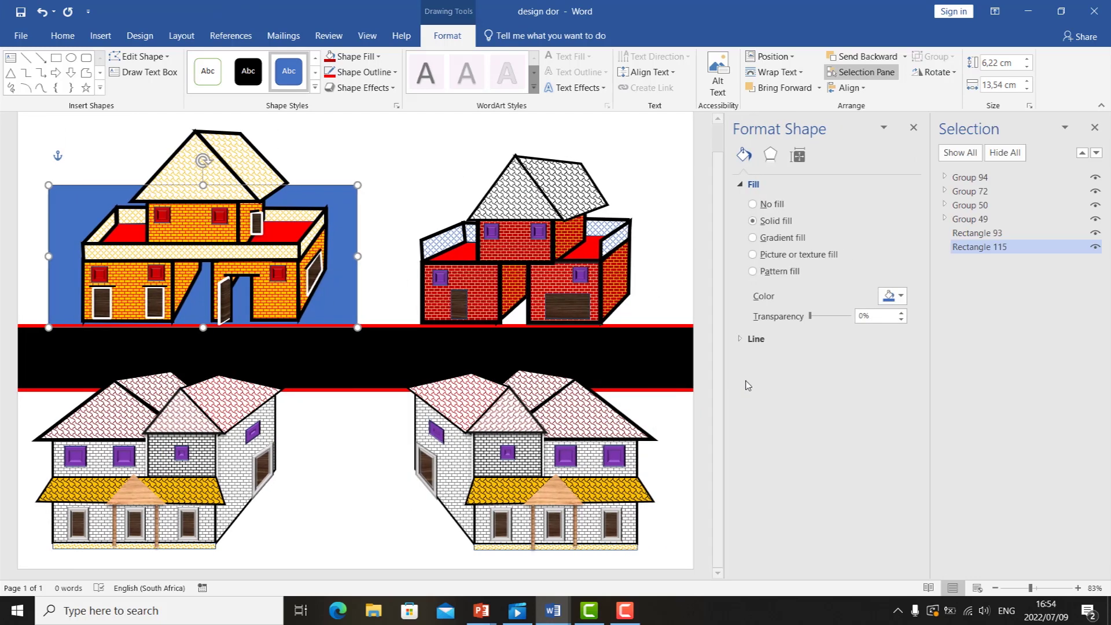
{"action": "left_click", "coordinate": [752, 271]}
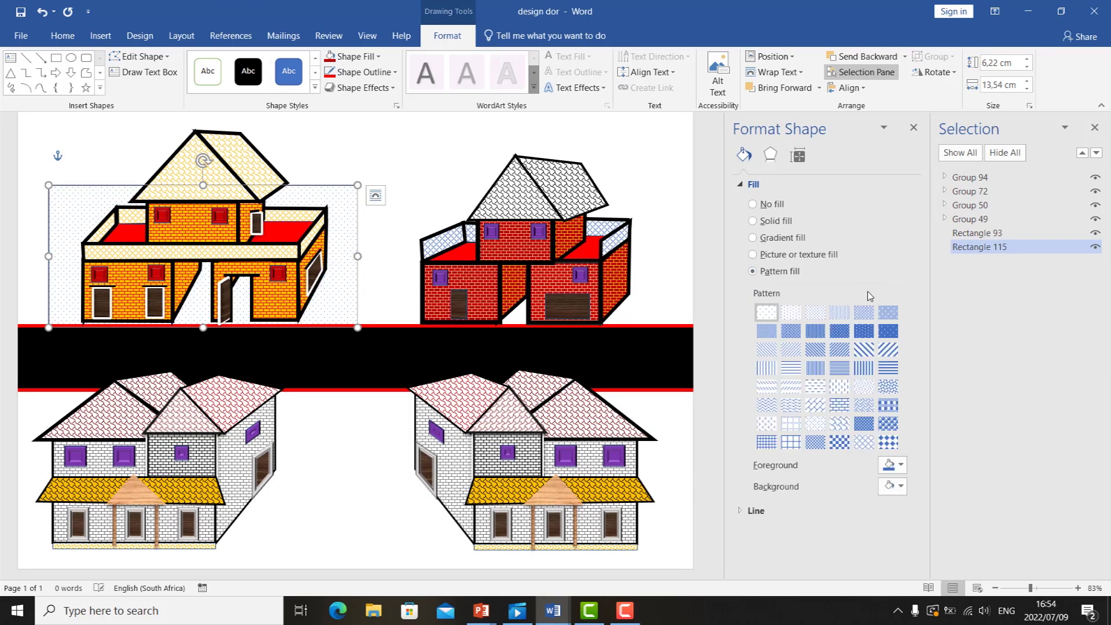
{"action": "left_click", "coordinate": [889, 442]}
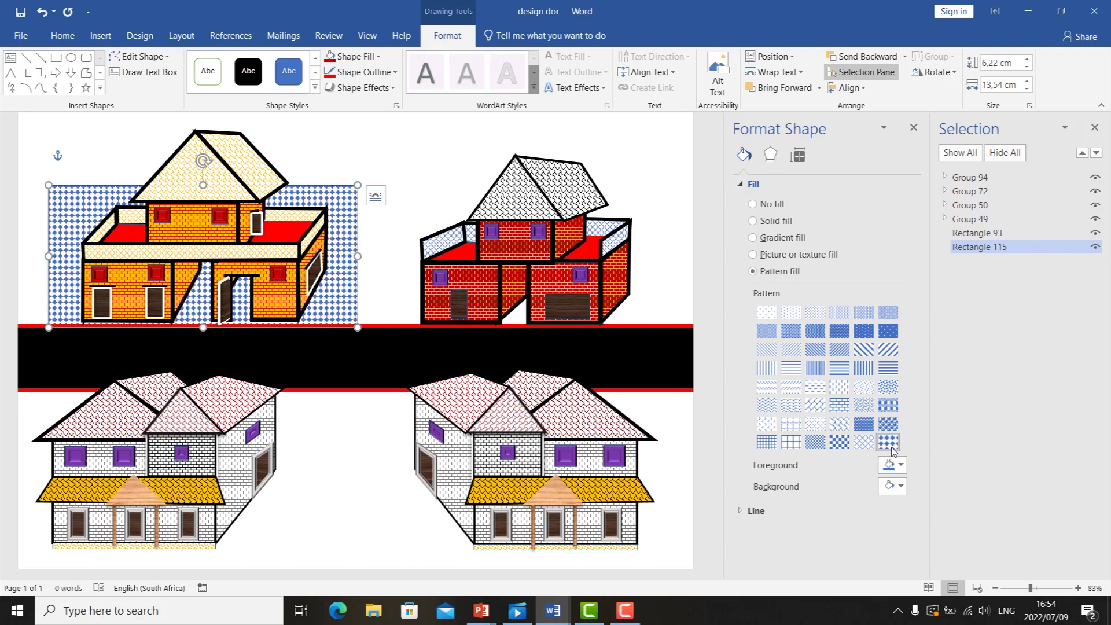
{"action": "left_click", "coordinate": [790, 427]}
{"action": "left_click", "coordinate": [762, 429]}
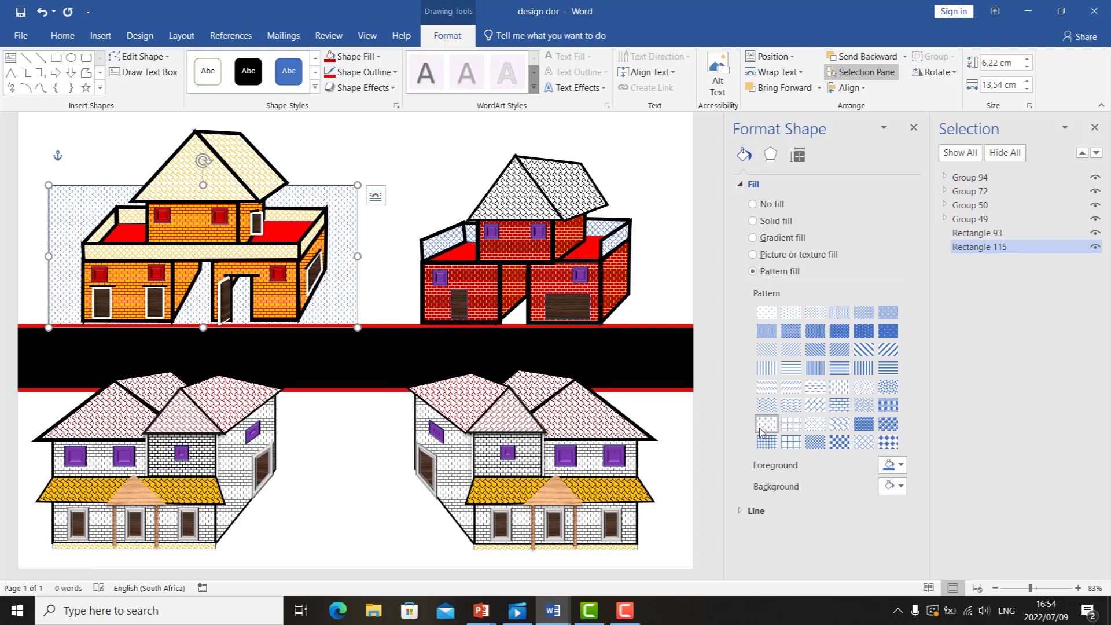
{"action": "left_click", "coordinate": [815, 442]}
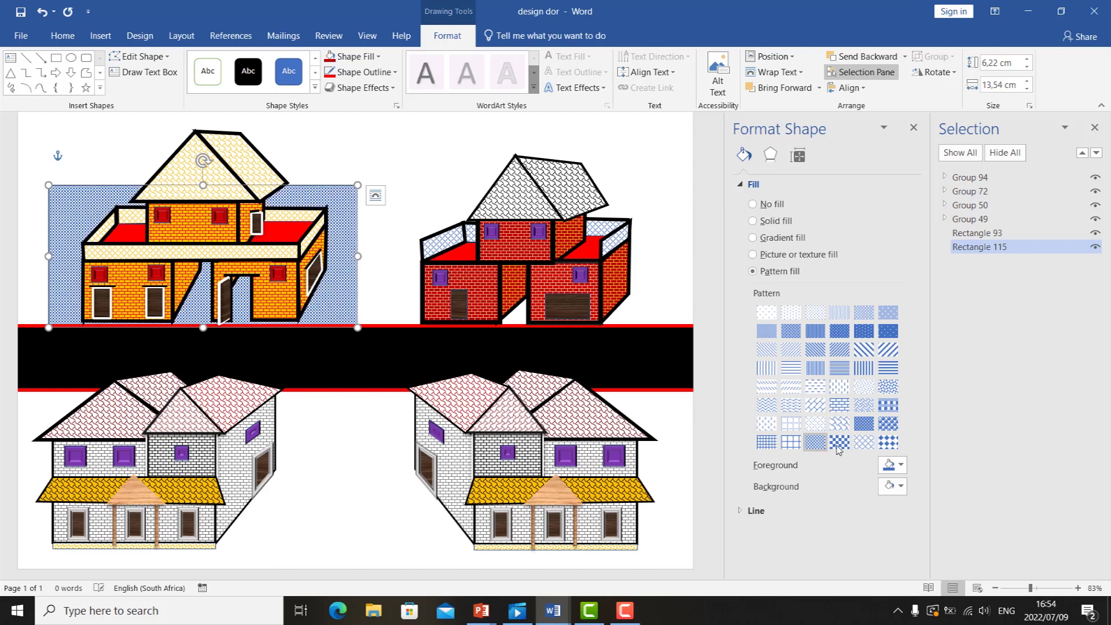
{"action": "left_click", "coordinate": [839, 443]}
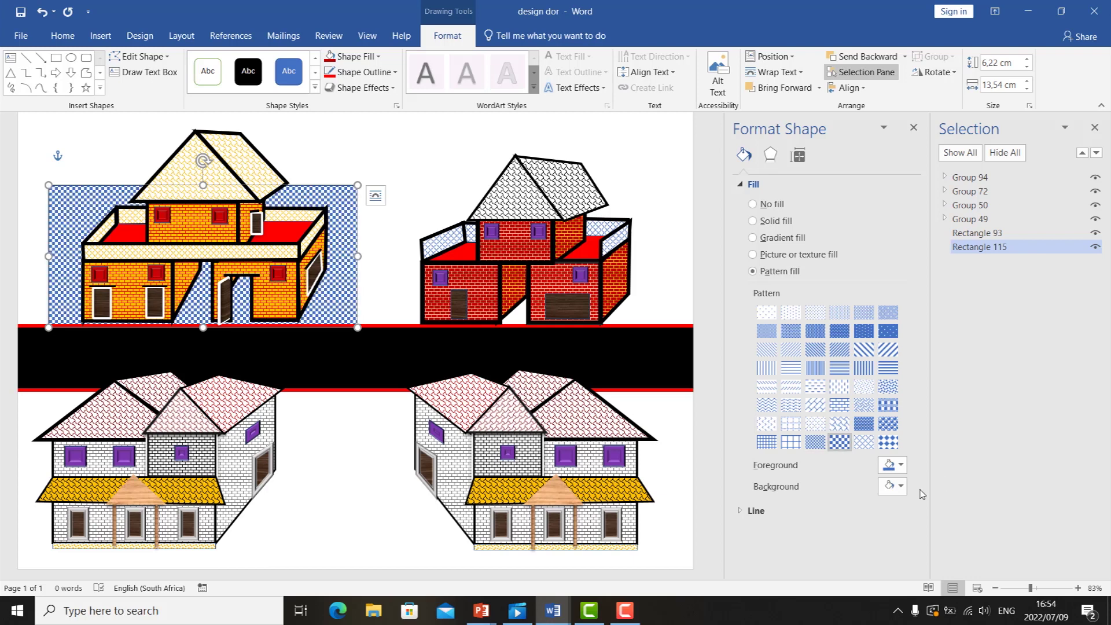
Try yellow as the checkerboard's foreground colour, finally setting it to black.
{"action": "left_click", "coordinate": [901, 472]}
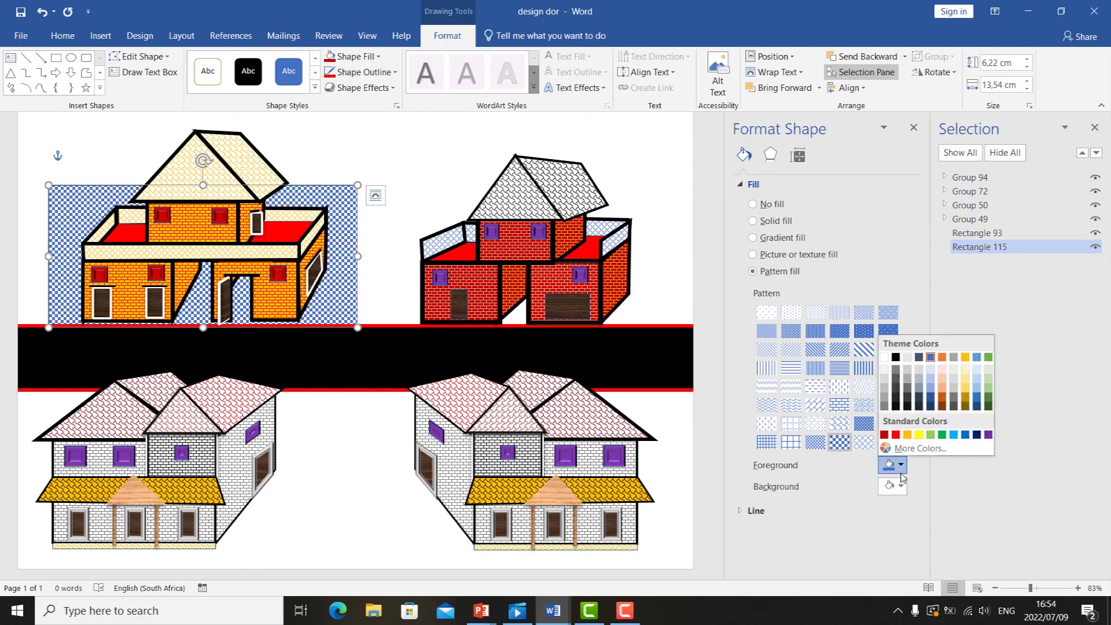
{"action": "left_click", "coordinate": [920, 435]}
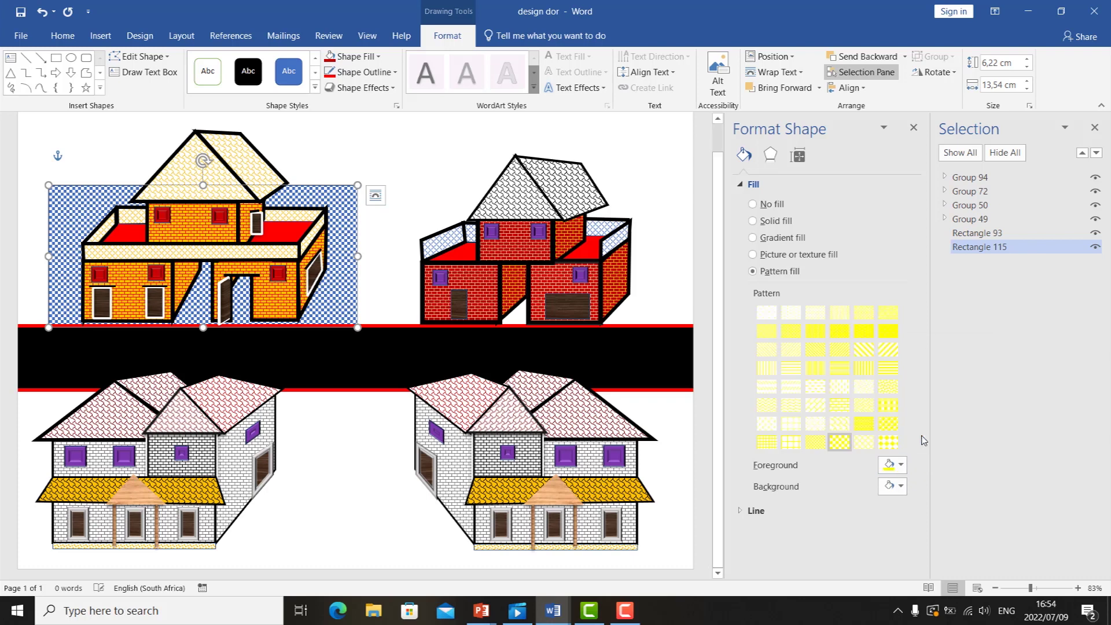
{"action": "left_click", "coordinate": [902, 465]}
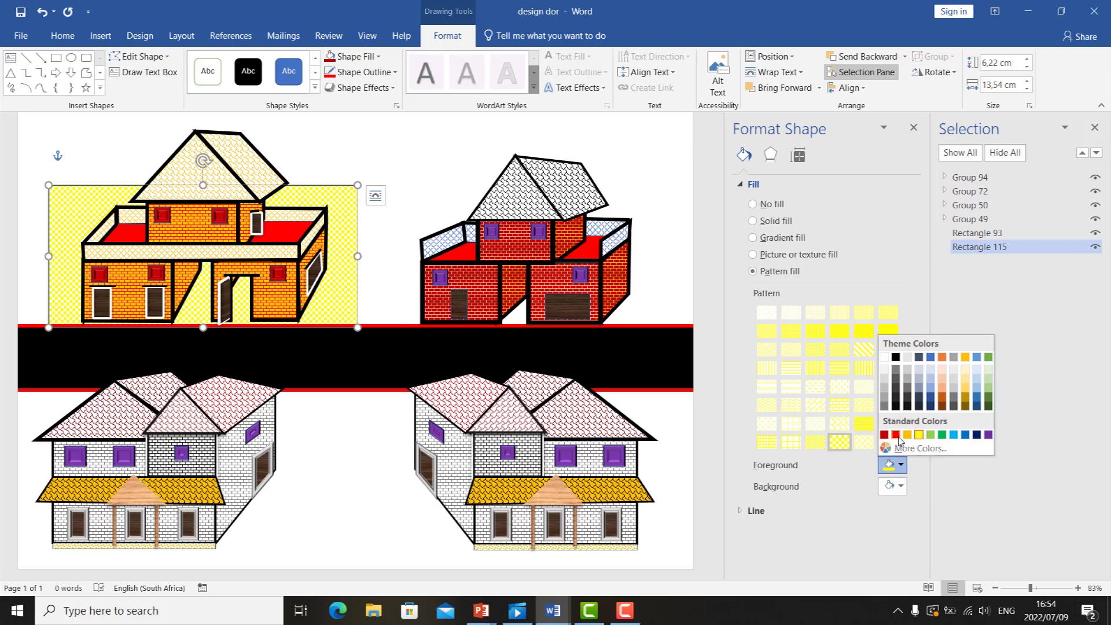
{"action": "left_click", "coordinate": [895, 357]}
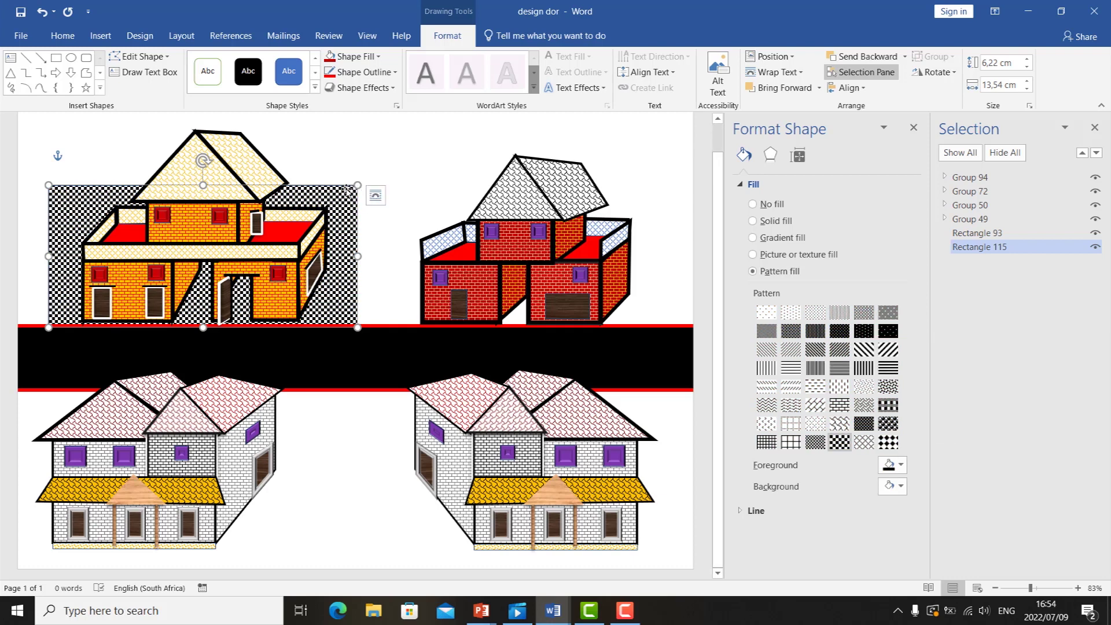
Shrink the checkered rectangle and reshape its corner points so it fits within the base of the orange brick house.
{"action": "left_click_drag", "start_coordinate": [358, 185], "coordinate": [327, 217]}
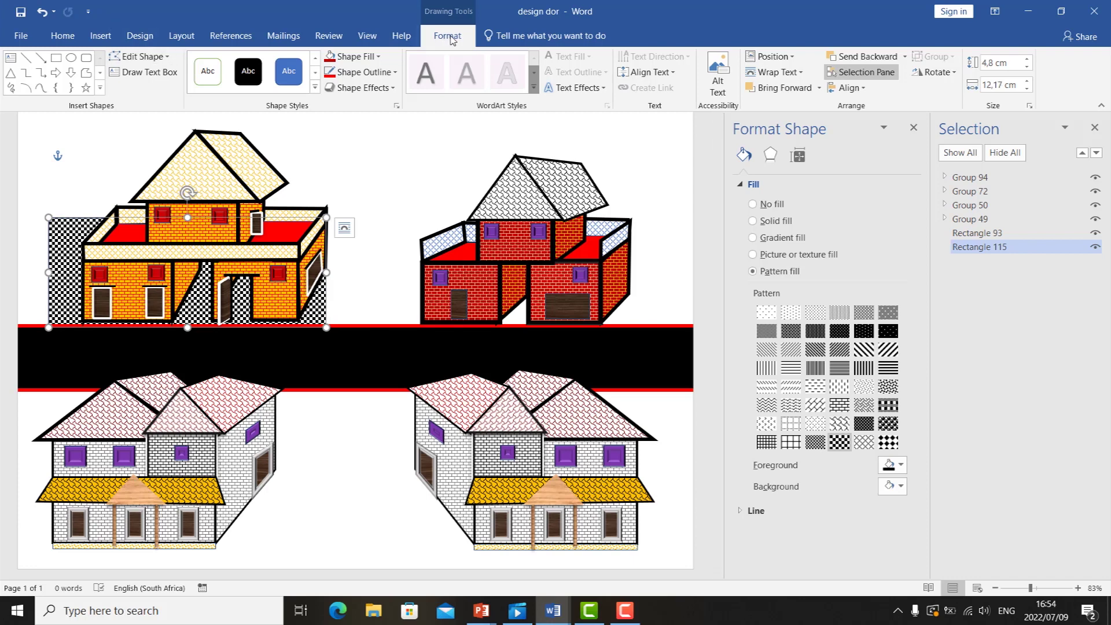
{"action": "left_click", "coordinate": [130, 59]}
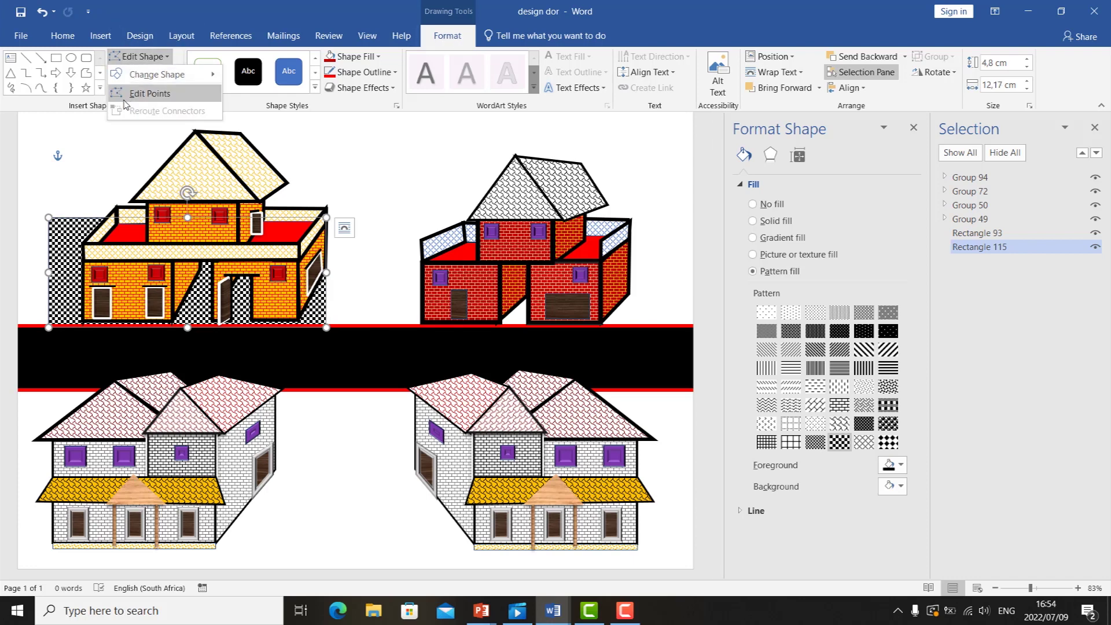
{"action": "left_click", "coordinate": [133, 95]}
{"action": "left_click_drag", "start_coordinate": [325, 329], "coordinate": [296, 323]}
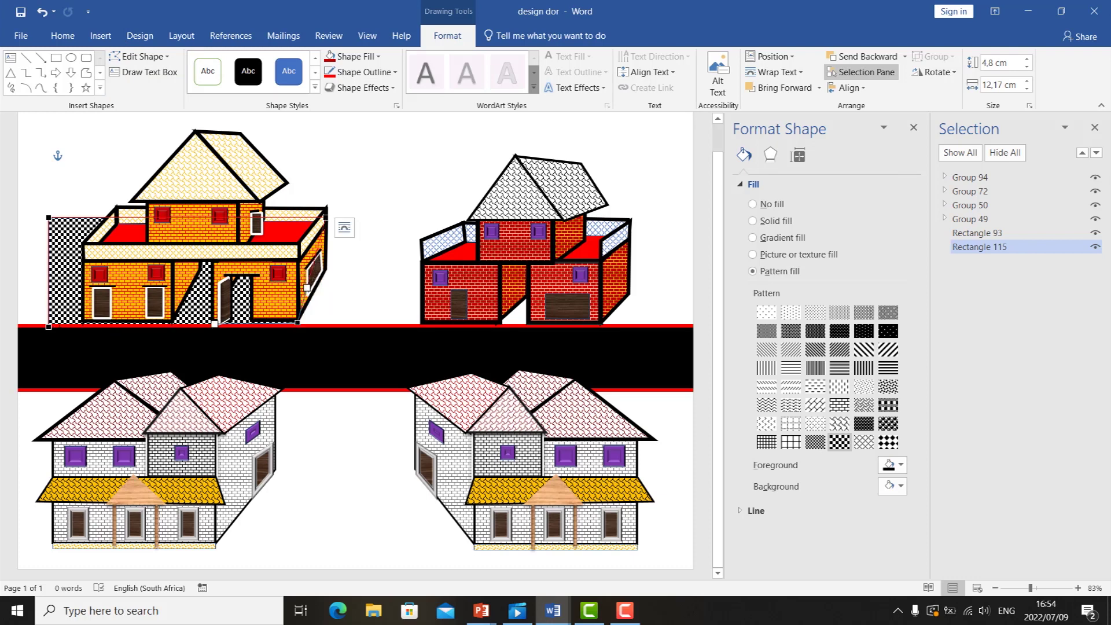
{"action": "left_click", "coordinate": [50, 328]}
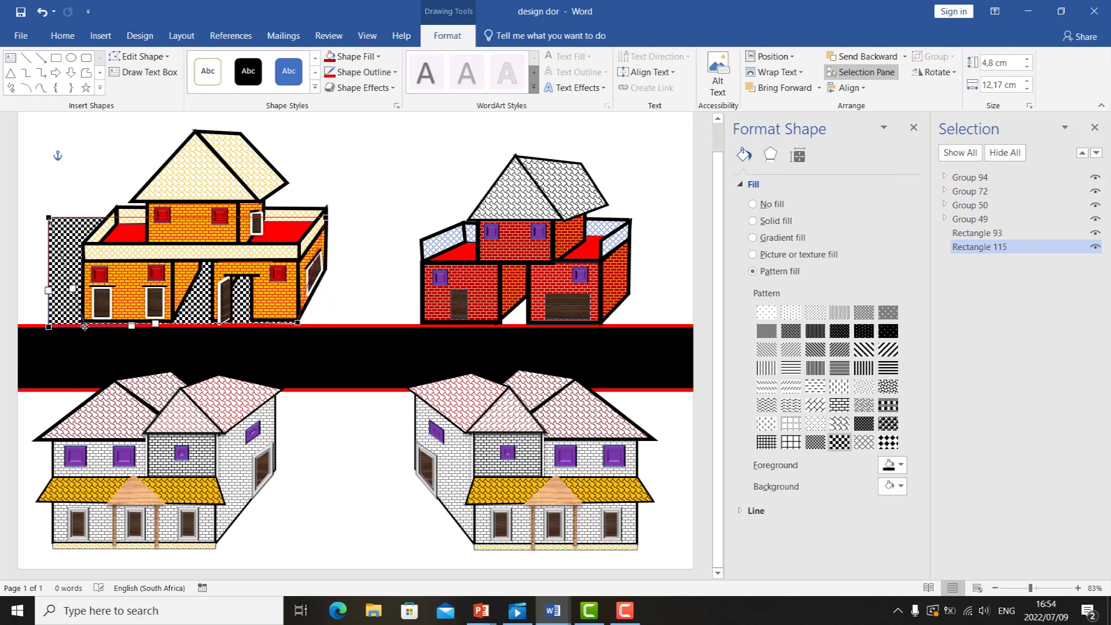
{"action": "left_click_drag", "start_coordinate": [85, 327], "coordinate": [84, 325]}
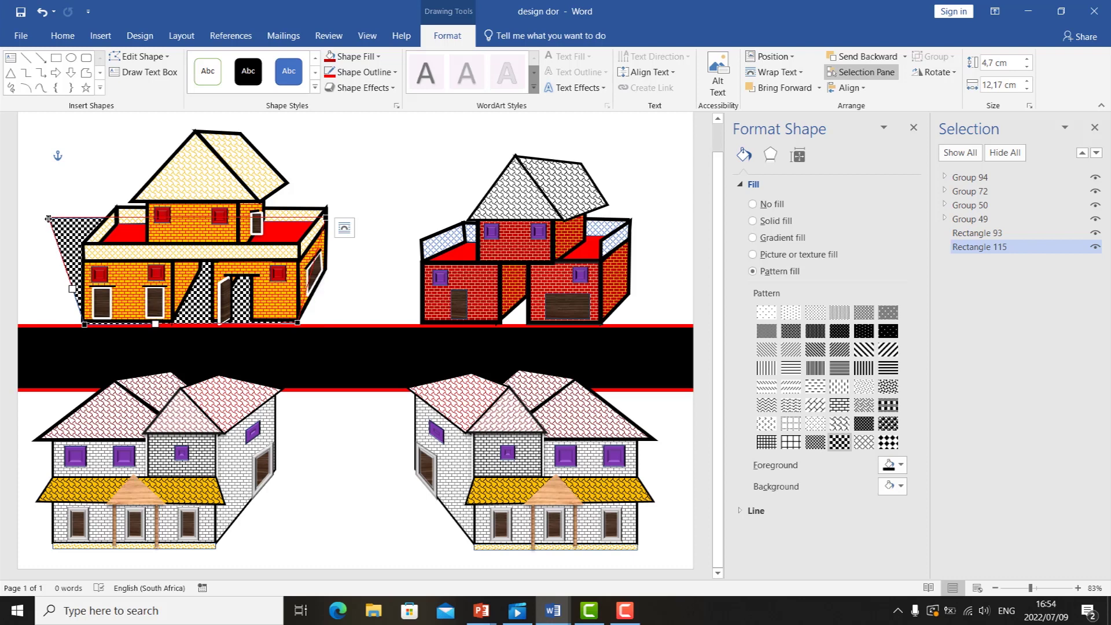
{"action": "left_click_drag", "start_coordinate": [60, 222], "coordinate": [111, 222]}
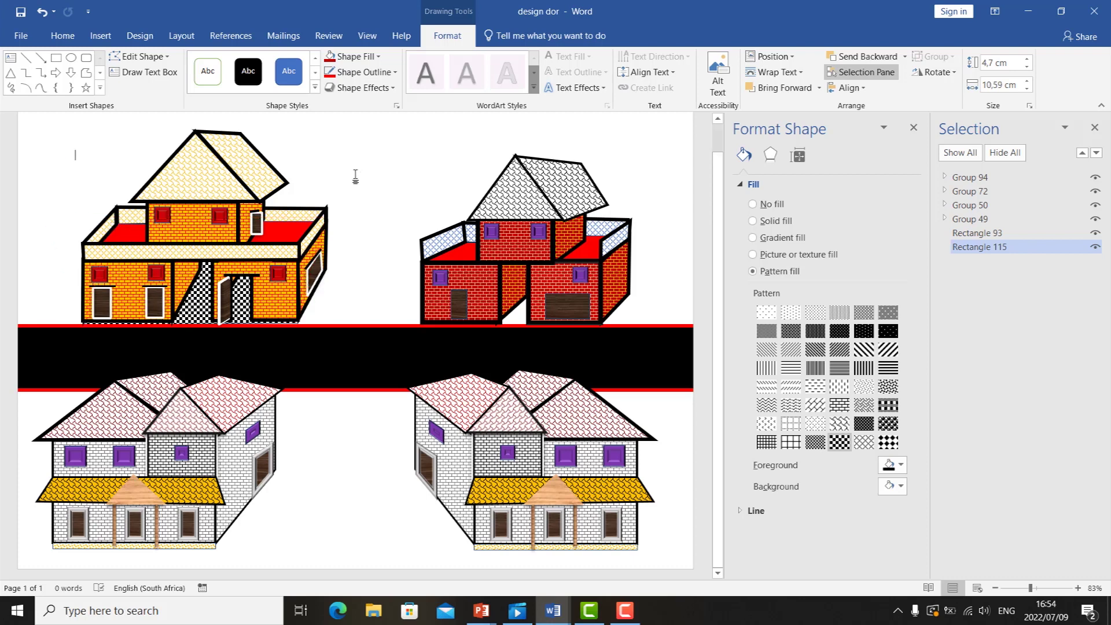
Duplicate the black road, place the copy below the white houses, and send it behind every other object.
{"action": "left_click", "coordinate": [995, 234]}
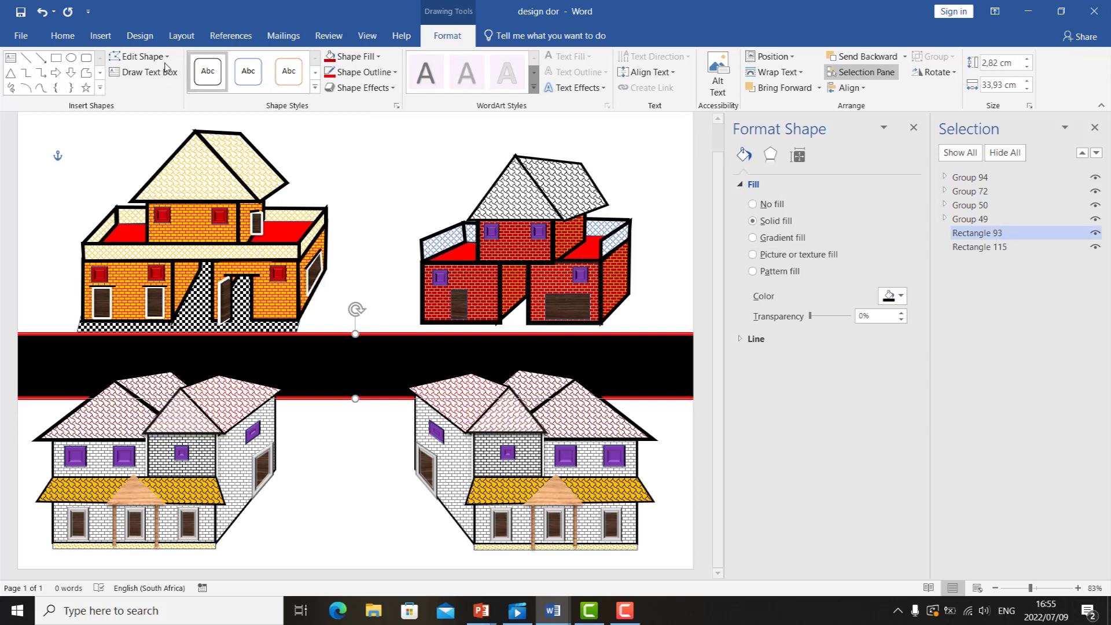
{"action": "left_click", "coordinate": [63, 36]}
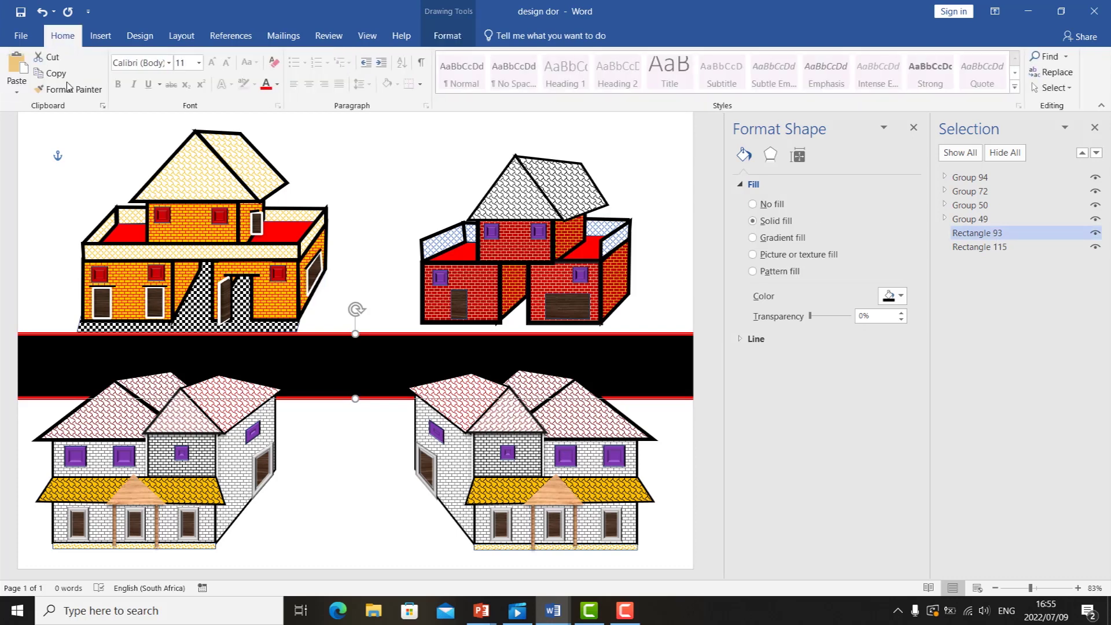
{"action": "left_click", "coordinate": [17, 94]}
{"action": "left_click", "coordinate": [15, 124]}
{"action": "left_click_drag", "start_coordinate": [369, 367], "coordinate": [368, 523]}
{"action": "left_click_drag", "start_coordinate": [990, 185], "coordinate": [990, 290]}
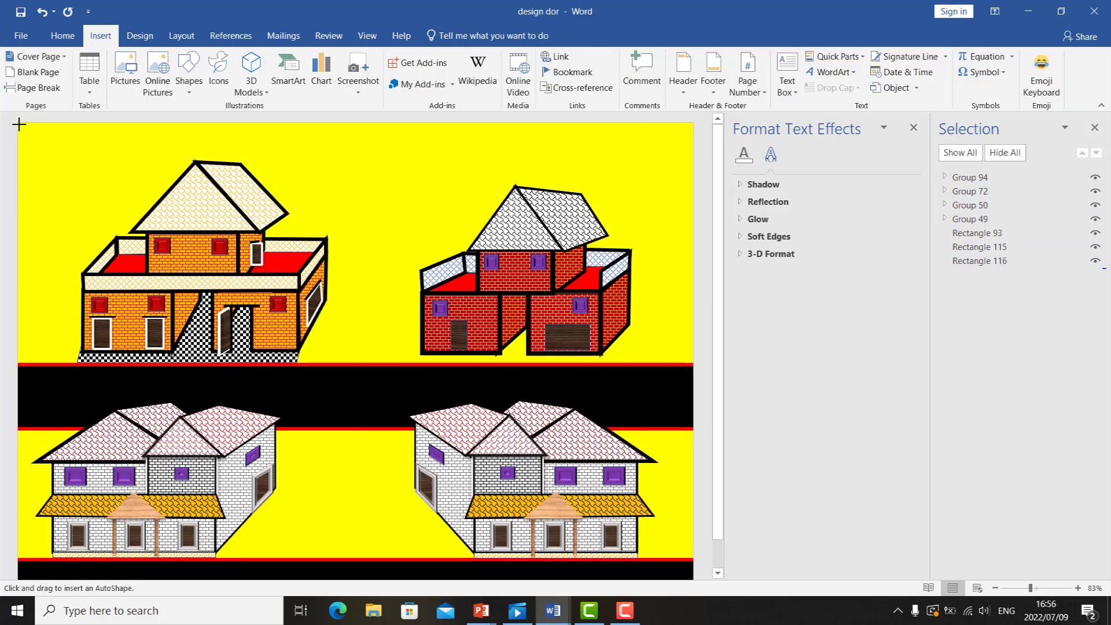
Draw a rectangle about 10,84 cm high and 31,22 cm wide and place it behind the white houses, beneath all other objects.
{"action": "mouse_move", "coordinate": [19, 123]}
{"action": "left_mouse_down"}
{"action": "mouse_move", "coordinate": [486, 272]}
{"action": "mouse_move", "coordinate": [714, 354]}
{"action": "mouse_move", "coordinate": [730, 372]}
{"action": "left_mouse_up"}
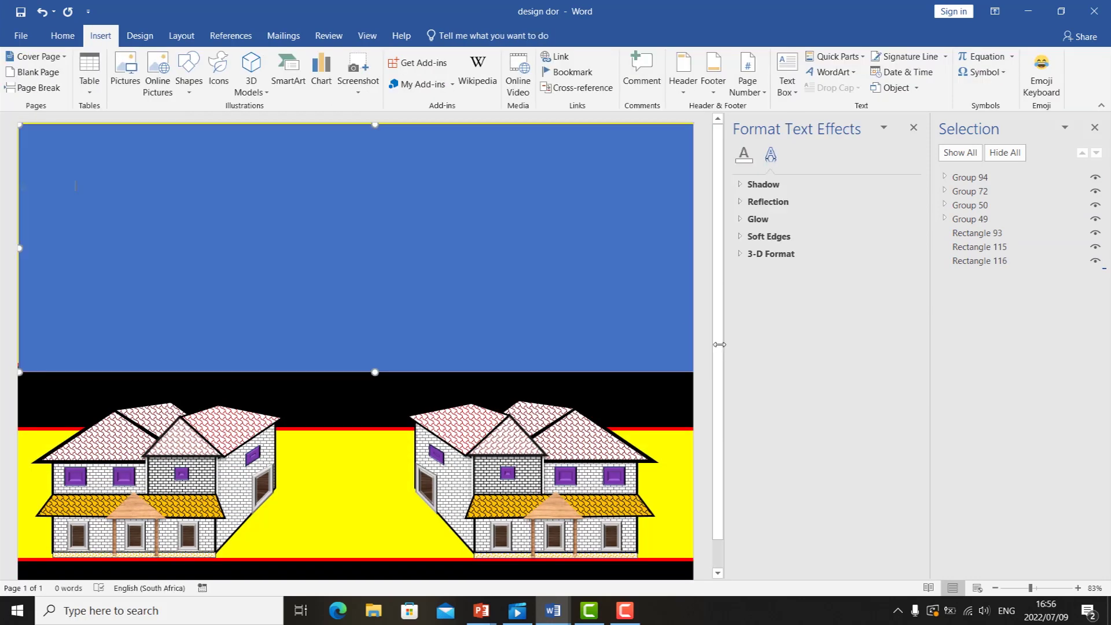
{"action": "left_click_drag", "start_coordinate": [986, 185], "coordinate": [986, 306]}
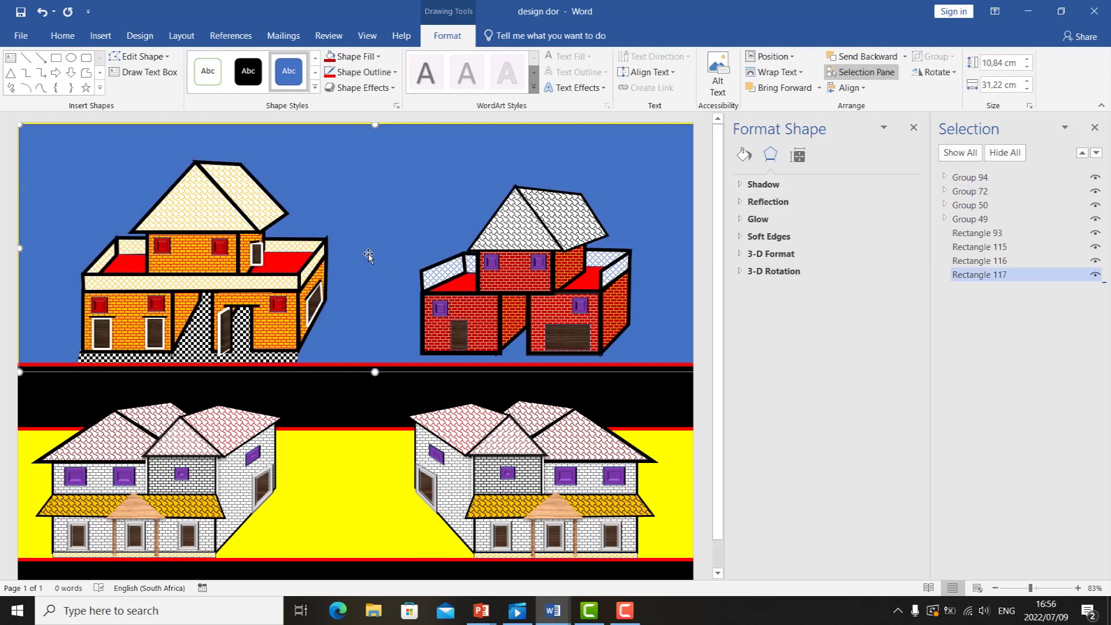
{"action": "left_click_drag", "start_coordinate": [369, 257], "coordinate": [372, 511]}
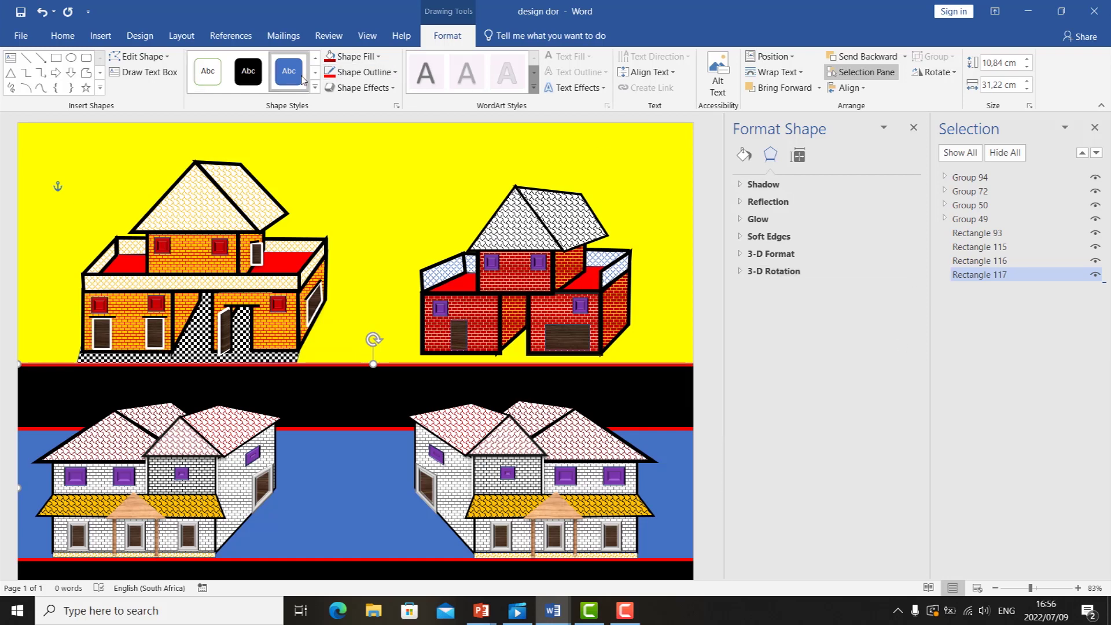
Fill the rectangle behind the white houses with the Sand texture and shift it slightly down.
{"action": "left_click", "coordinate": [377, 57]}
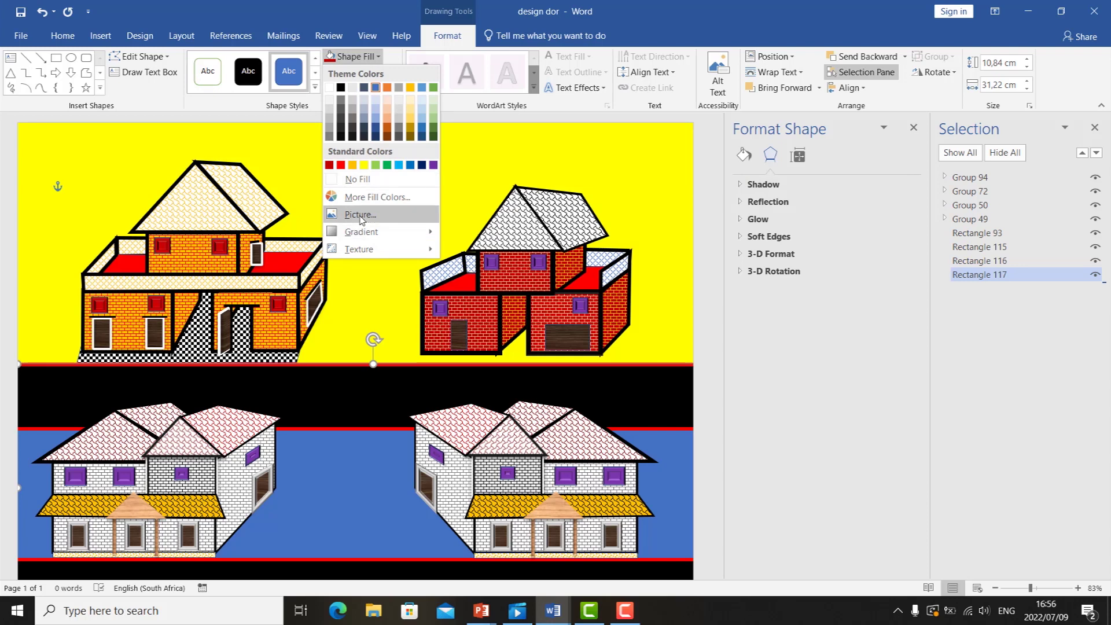
{"action": "mouse_move", "coordinate": [359, 253]}
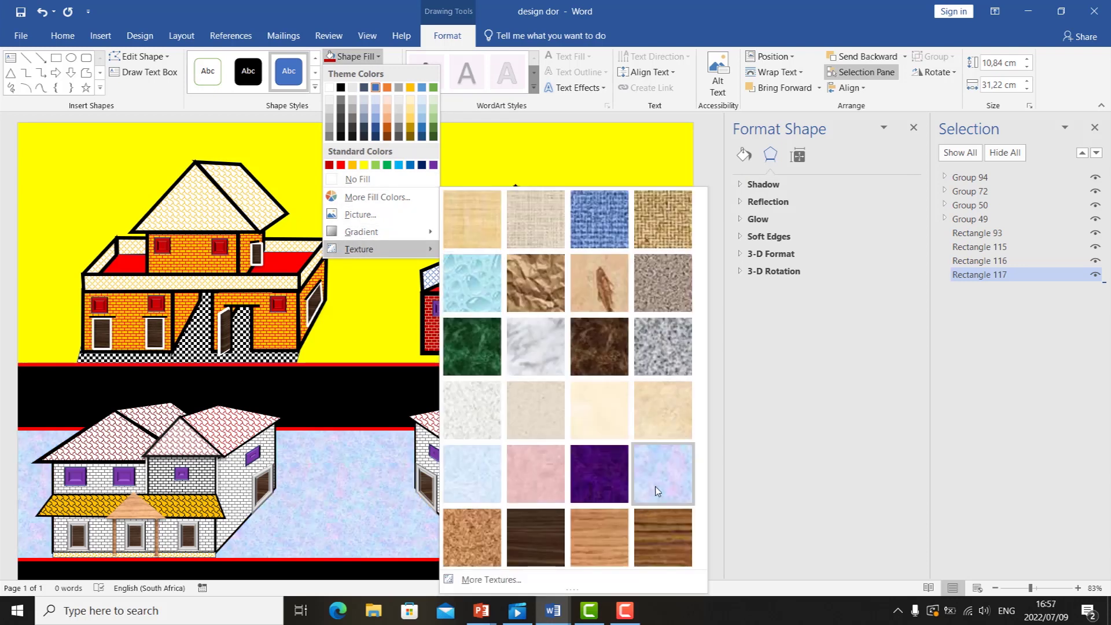
{"action": "left_click", "coordinate": [662, 297]}
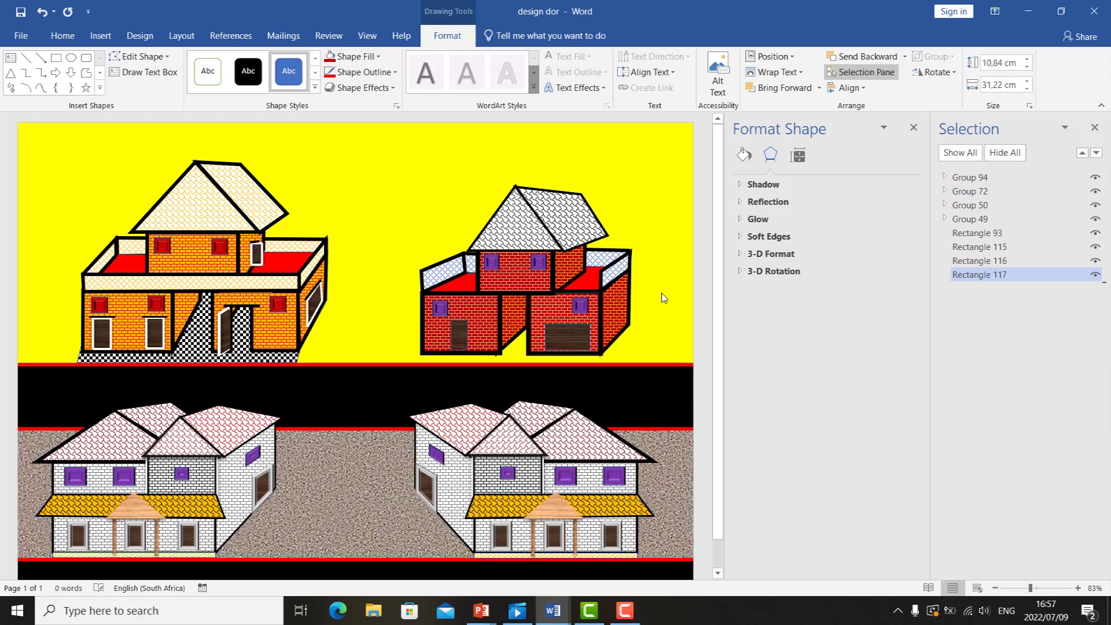
{"action": "left_click_drag", "start_coordinate": [341, 524], "coordinate": [341, 542]}
Place a copy of the sand rectangle behind the orange and red houses as the rearmost object, filled with the Cork texture.
{"action": "left_click", "coordinate": [63, 35]}
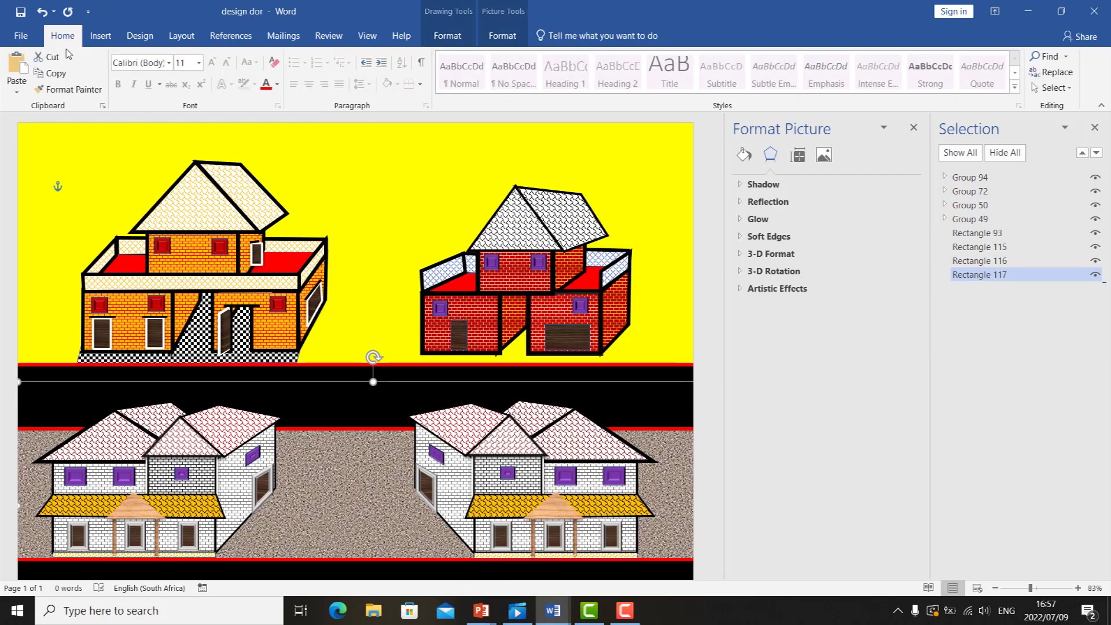
{"action": "left_click", "coordinate": [17, 91]}
{"action": "left_click", "coordinate": [15, 124]}
{"action": "left_click_drag", "start_coordinate": [306, 484], "coordinate": [302, 187]}
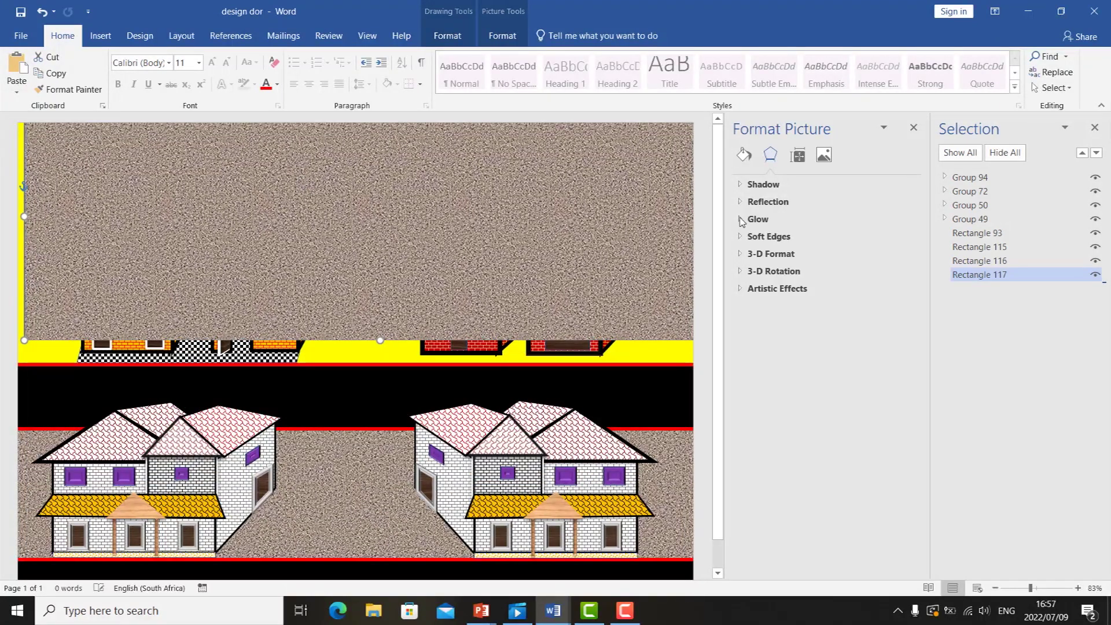
{"action": "left_click_drag", "start_coordinate": [986, 181], "coordinate": [992, 302]}
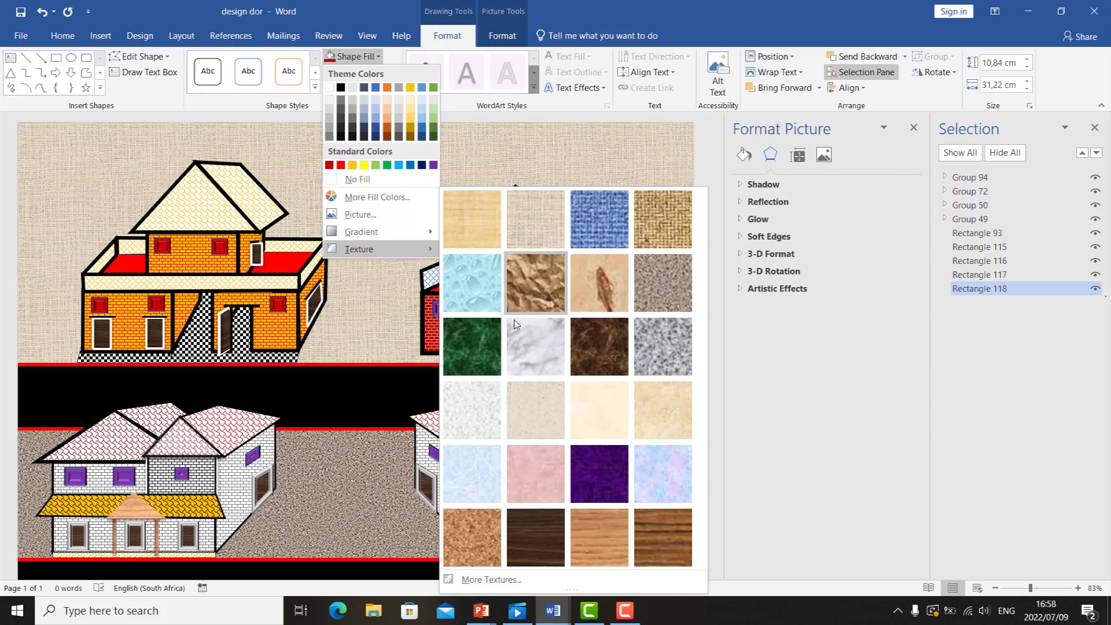
{"action": "left_click", "coordinate": [463, 533]}
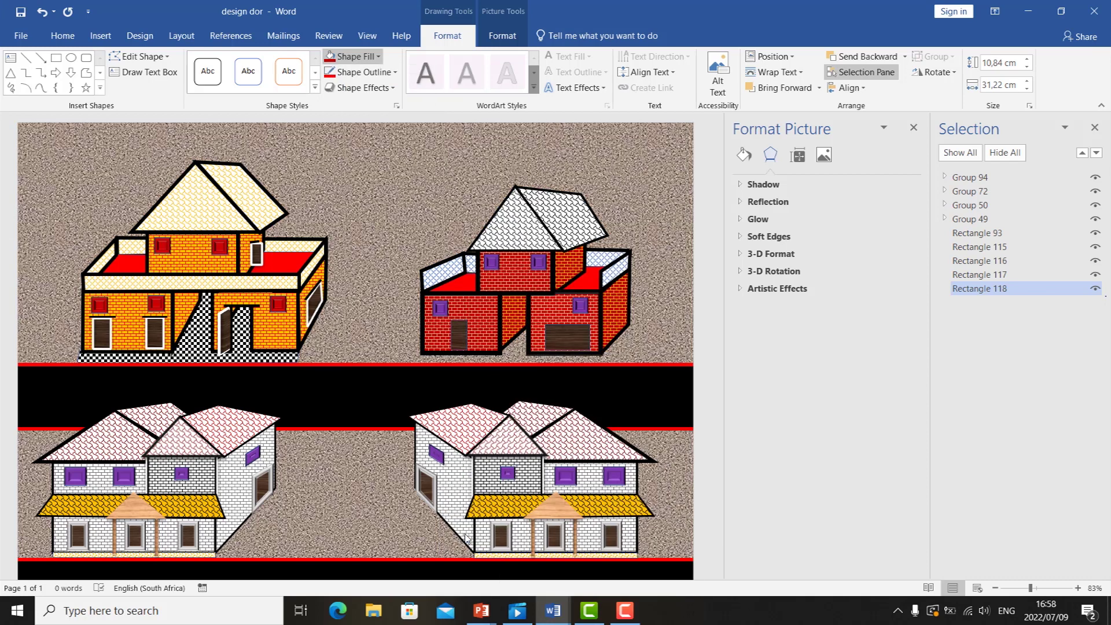
Widen the checkered floor behind the orange house to about 17,01 cm.
{"action": "left_click", "coordinate": [526, 296]}
{"action": "scroll", "coordinate": [92, 290], "scroll_direction": "down", "scroll_amount": 2}
{"action": "left_click", "coordinate": [92, 289]}
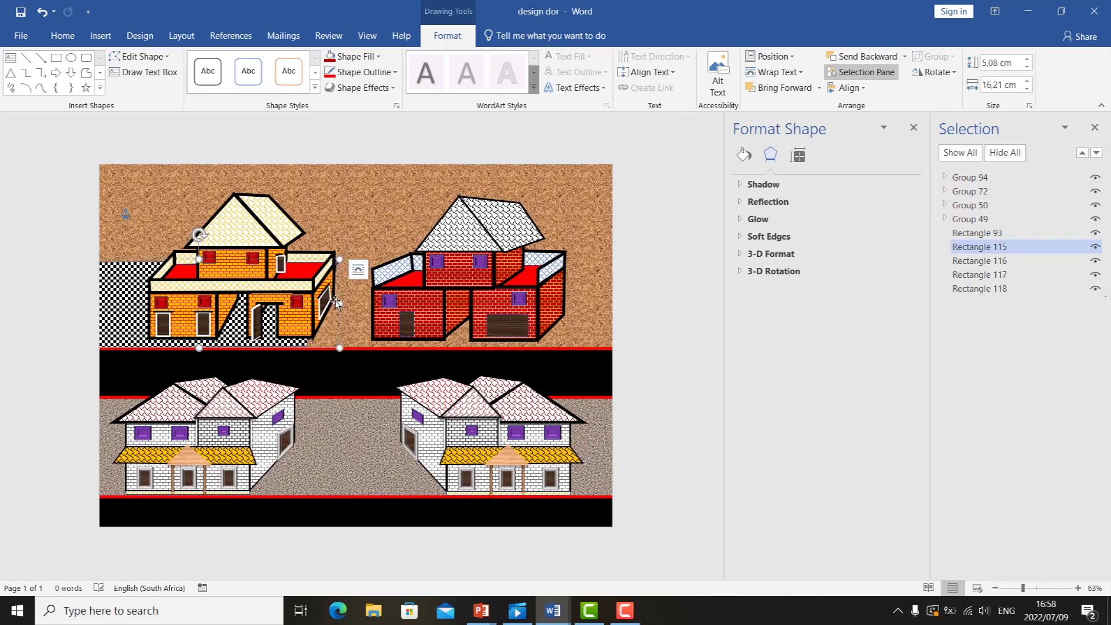
{"action": "left_click_drag", "start_coordinate": [337, 304], "coordinate": [354, 303]}
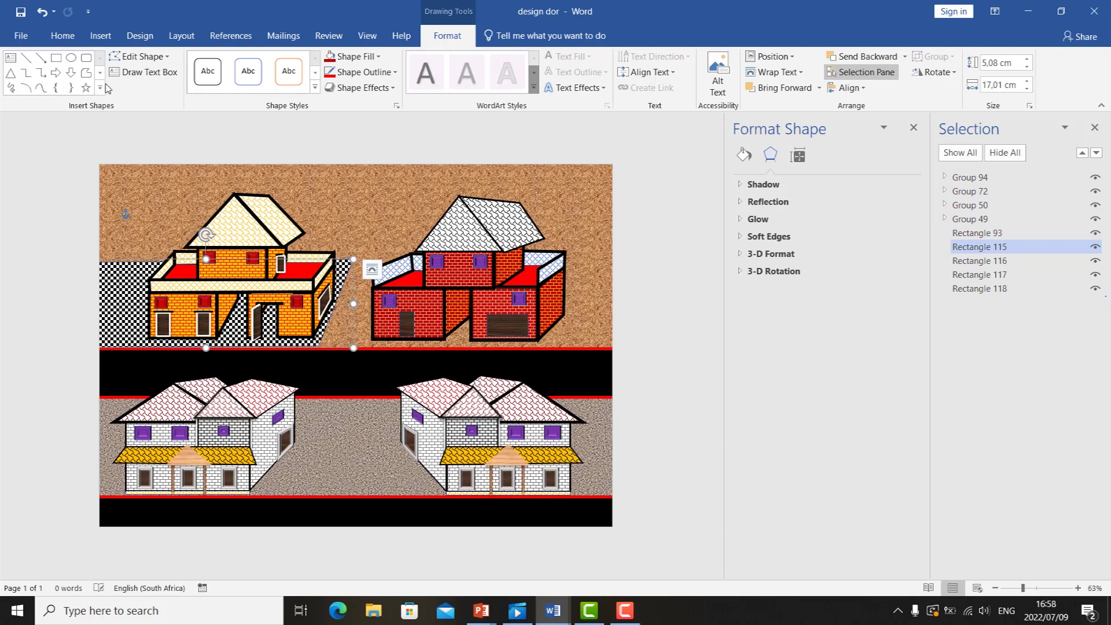
Duplicate the checkered floor, layer the copy behind the red brick house, and stretch it past the page's edge.
{"action": "left_click", "coordinate": [62, 36]}
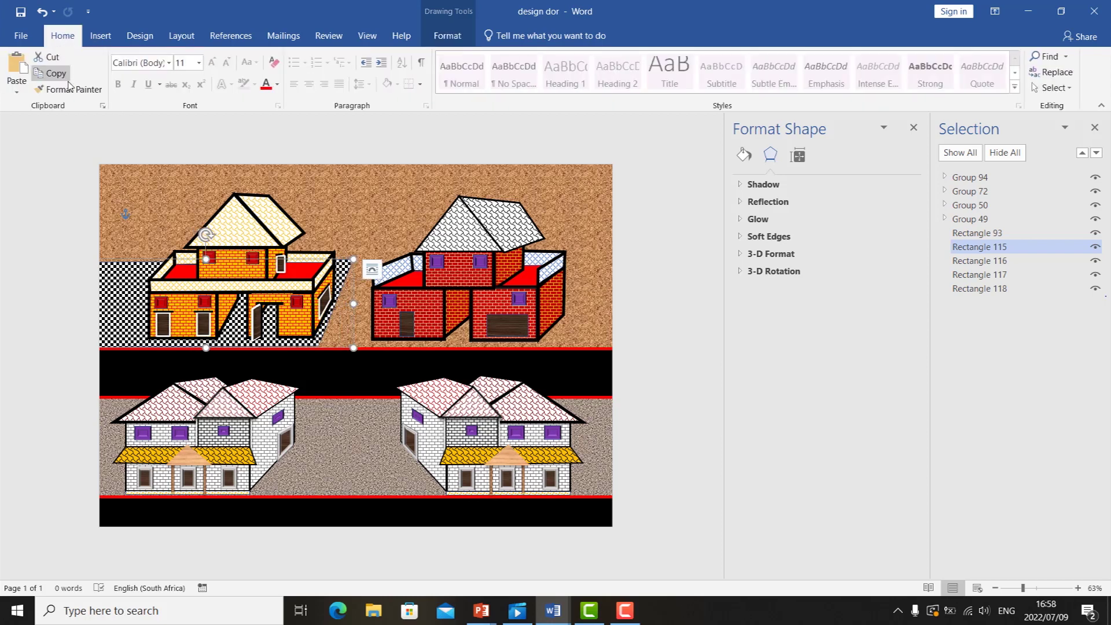
{"action": "left_click", "coordinate": [60, 79]}
{"action": "left_click", "coordinate": [21, 87]}
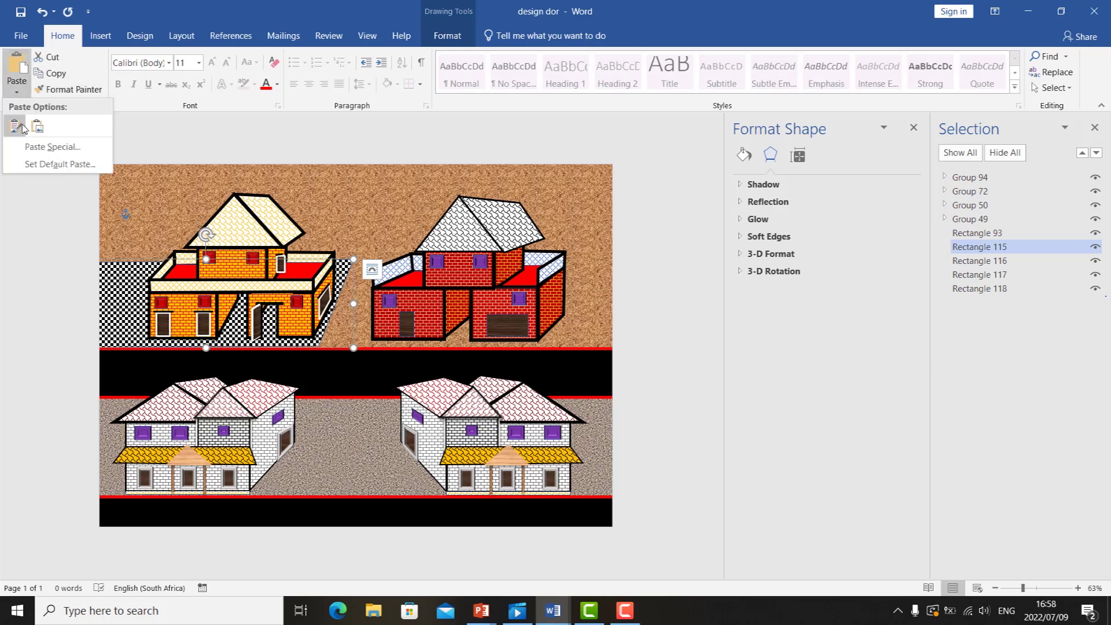
{"action": "left_click", "coordinate": [26, 124]}
{"action": "left_click_drag", "start_coordinate": [266, 316], "coordinate": [399, 322]}
{"action": "left_click_drag", "start_coordinate": [960, 177], "coordinate": [1002, 281]}
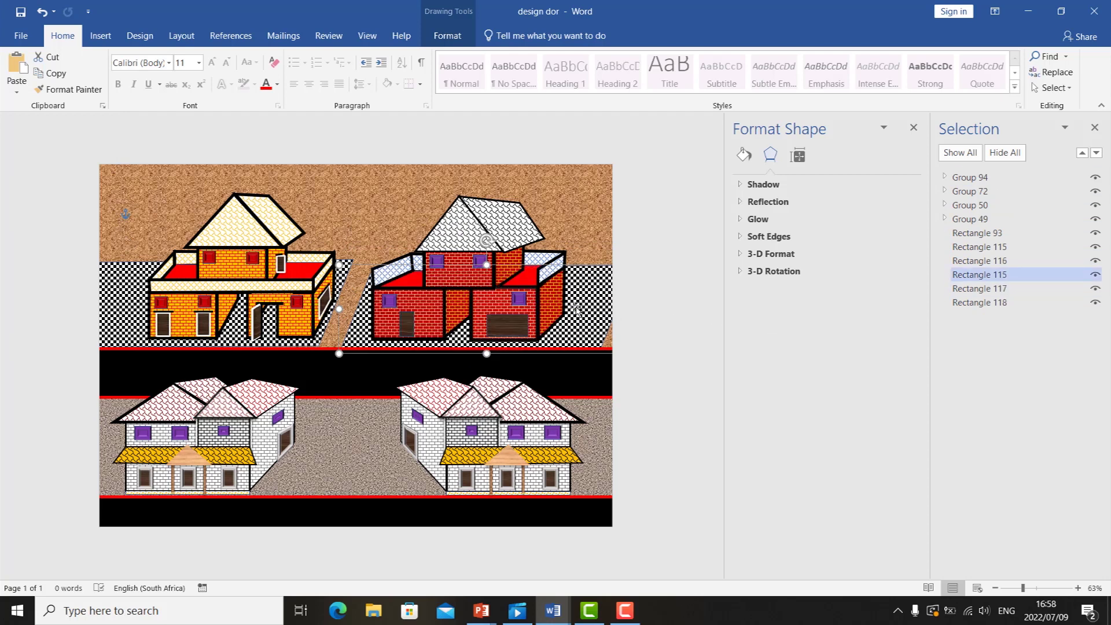
{"action": "left_click_drag", "start_coordinate": [595, 307], "coordinate": [660, 300]}
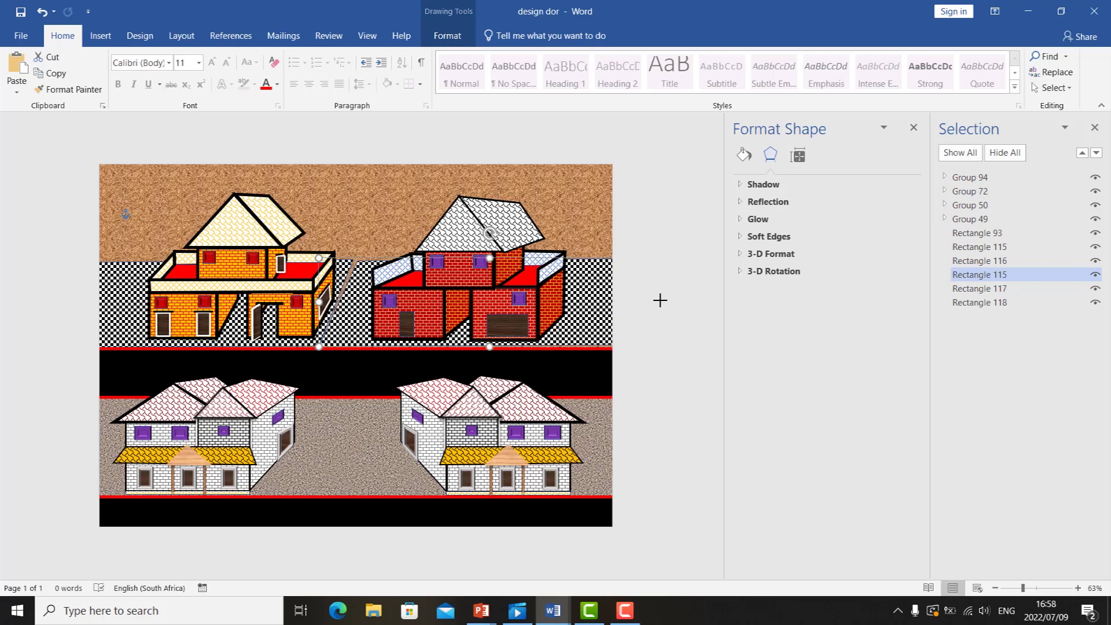
Set the foreground colour of the checkered floor behind the red house to red and nudge the floor three steps left.
{"action": "left_click", "coordinate": [745, 156]}
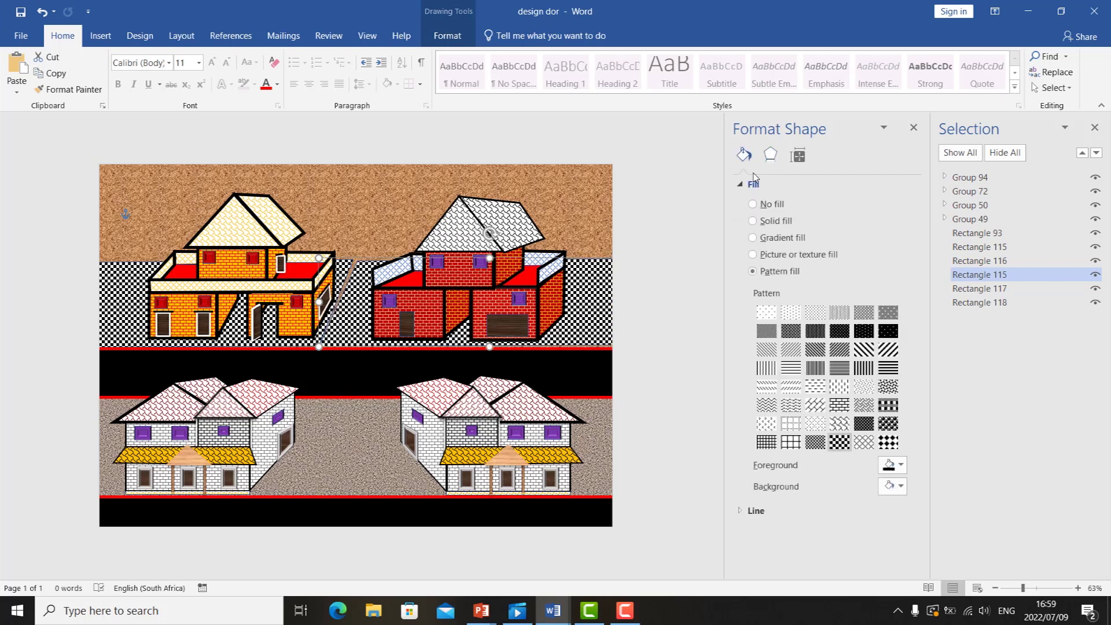
{"action": "left_click", "coordinate": [904, 472]}
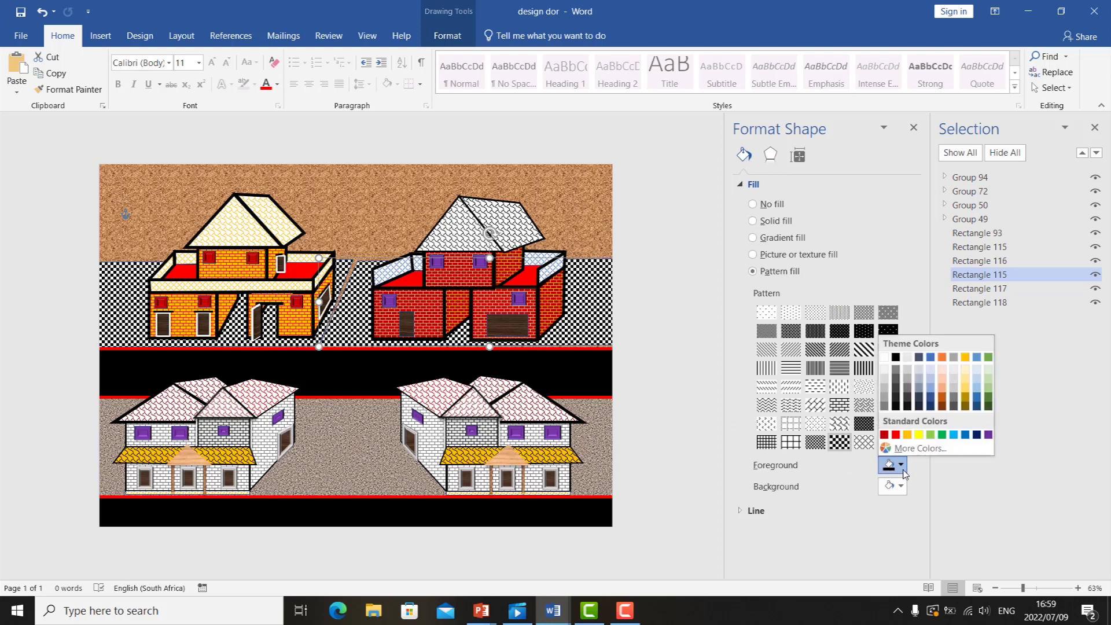
{"action": "left_click", "coordinate": [895, 435]}
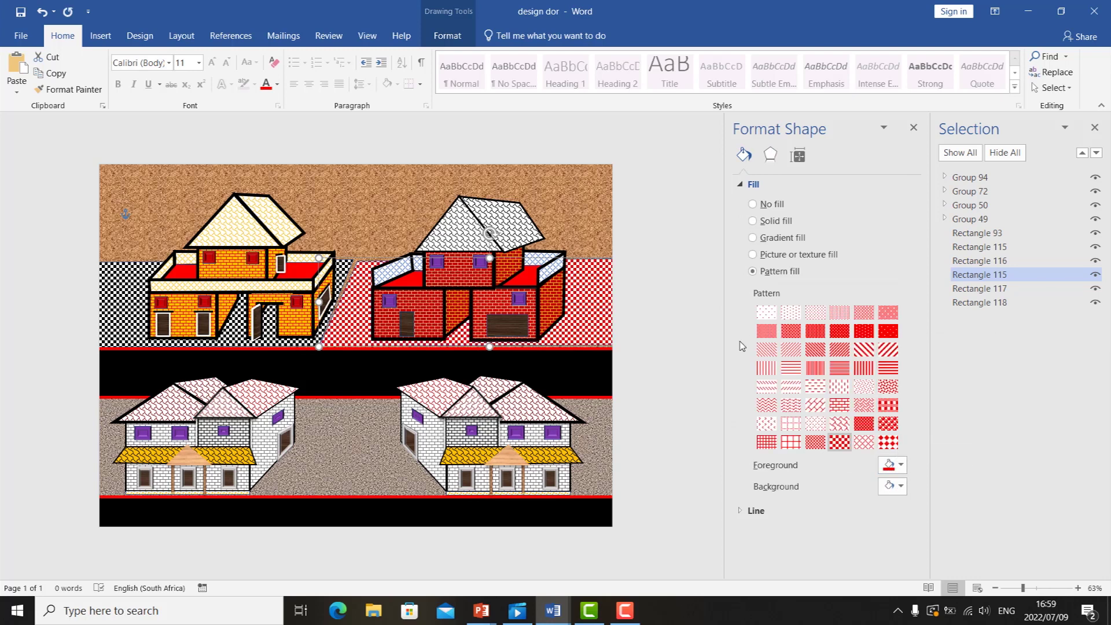
{"action": "key", "text": "Left"}
{"action": "key", "text": "Left"}
{"action": "key", "text": "Left"}
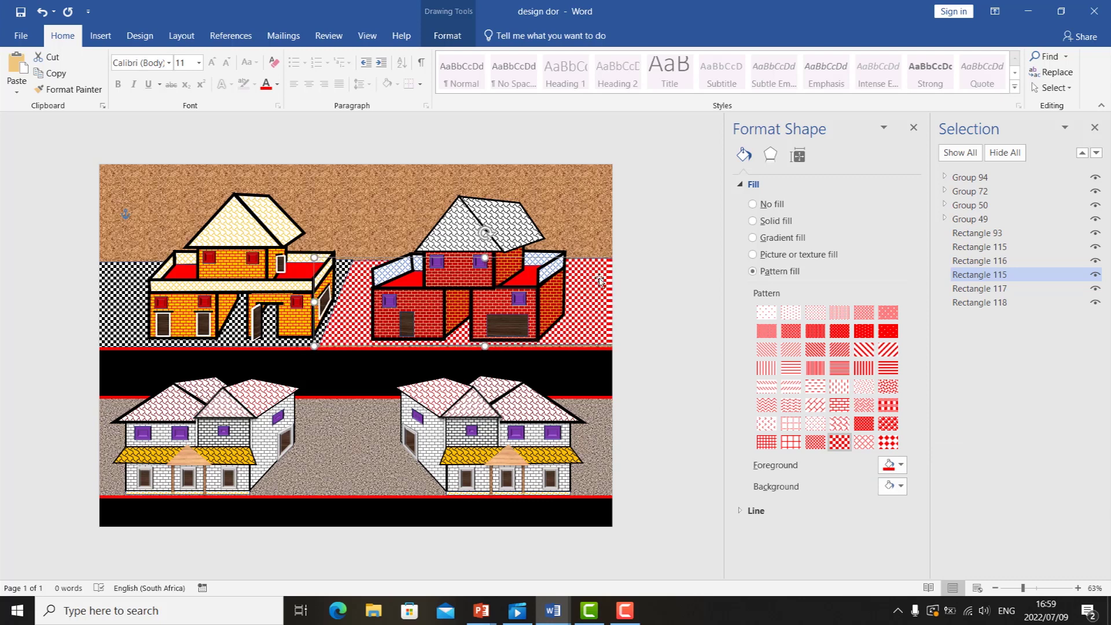
Open the Emoji Keyboard add-in and dismiss the shape formatting settings.
{"action": "left_click", "coordinate": [557, 197]}
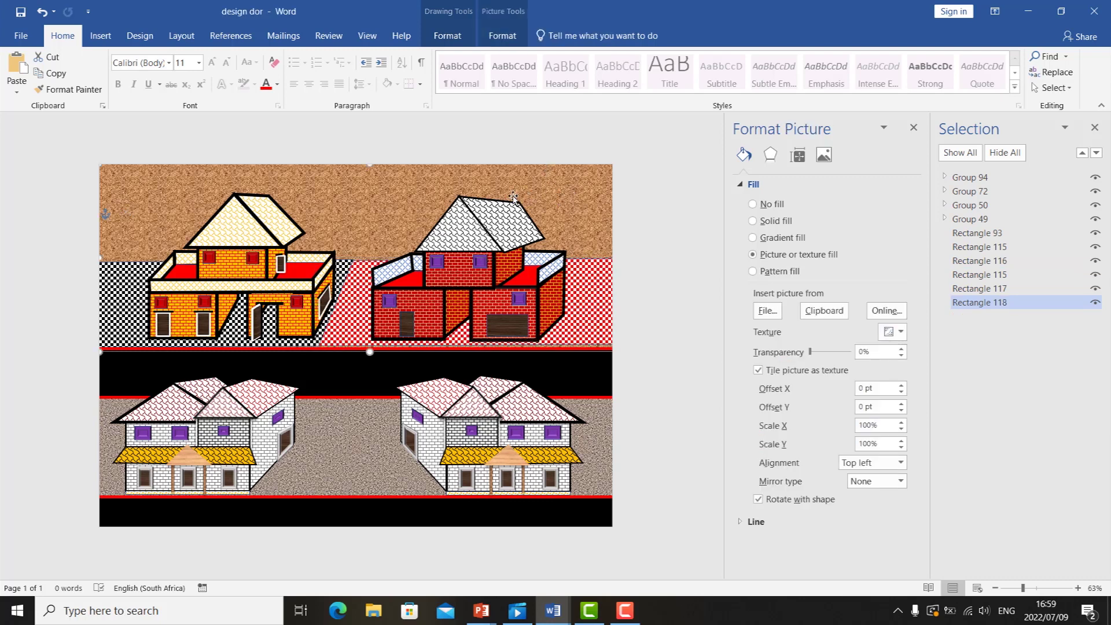
{"action": "left_click", "coordinate": [479, 362]}
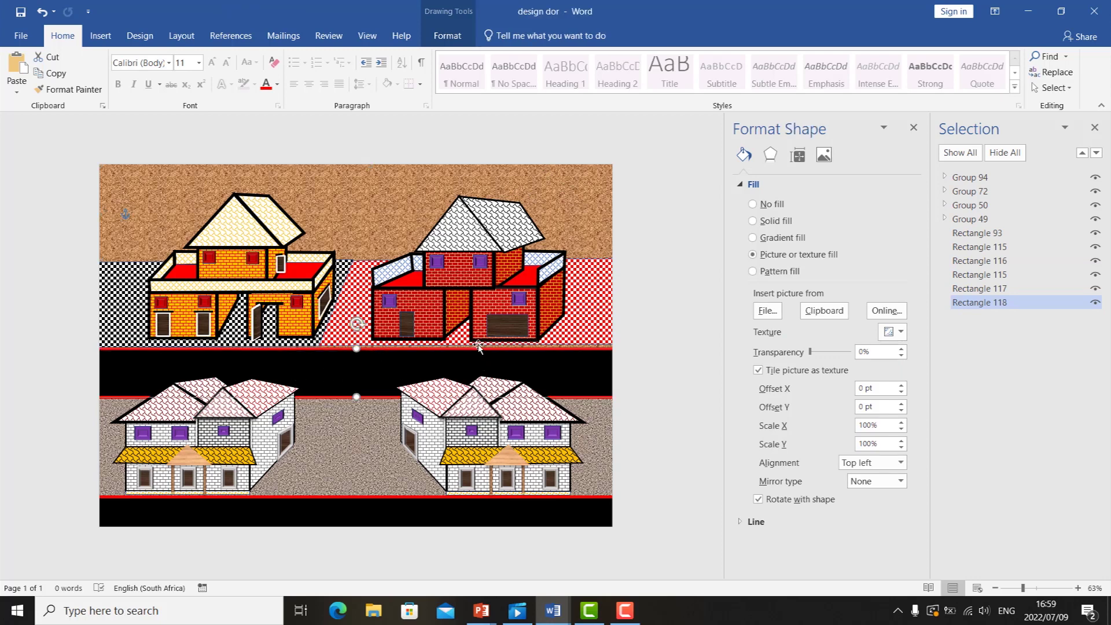
{"action": "left_click", "coordinate": [101, 36]}
{"action": "left_click", "coordinate": [1040, 84]}
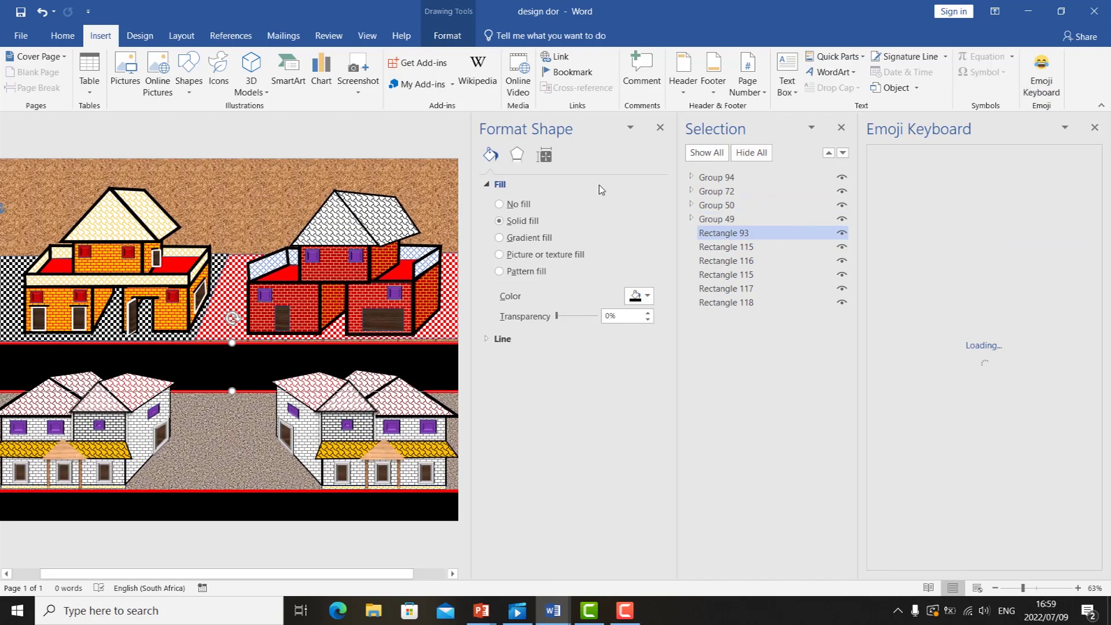
{"action": "left_click", "coordinate": [659, 126]}
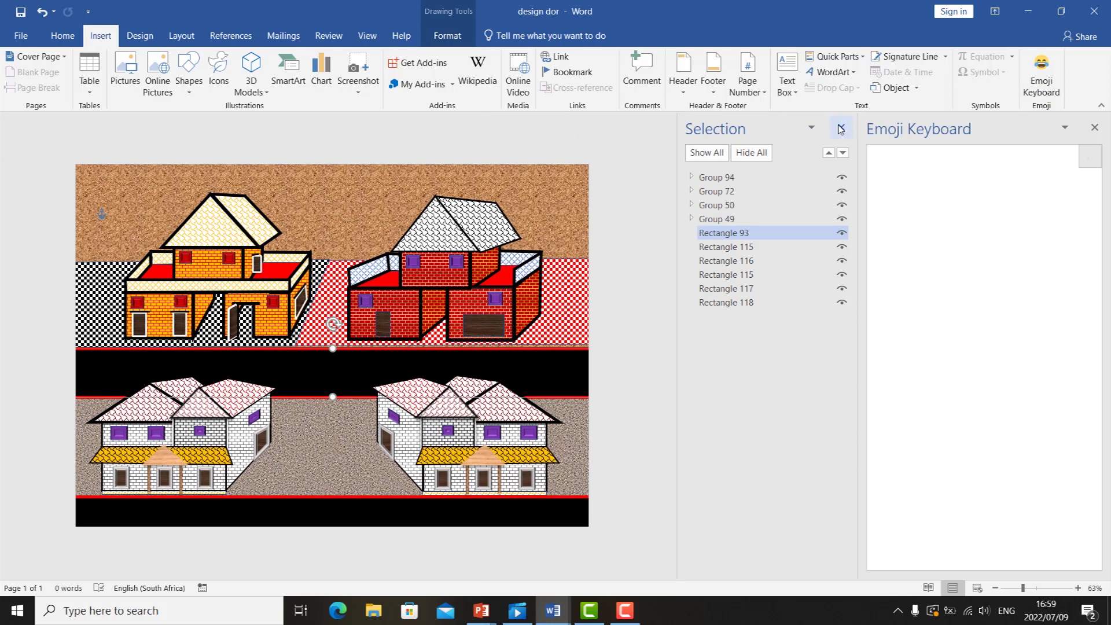
{"action": "left_click", "coordinate": [567, 285]}
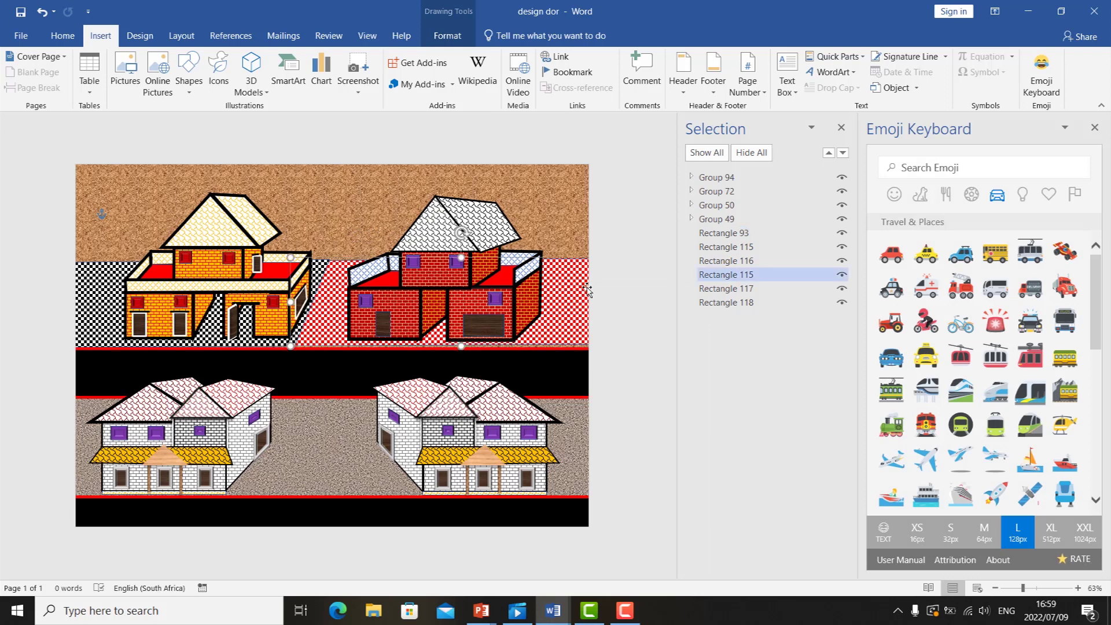
{"action": "left_click", "coordinate": [570, 206]}
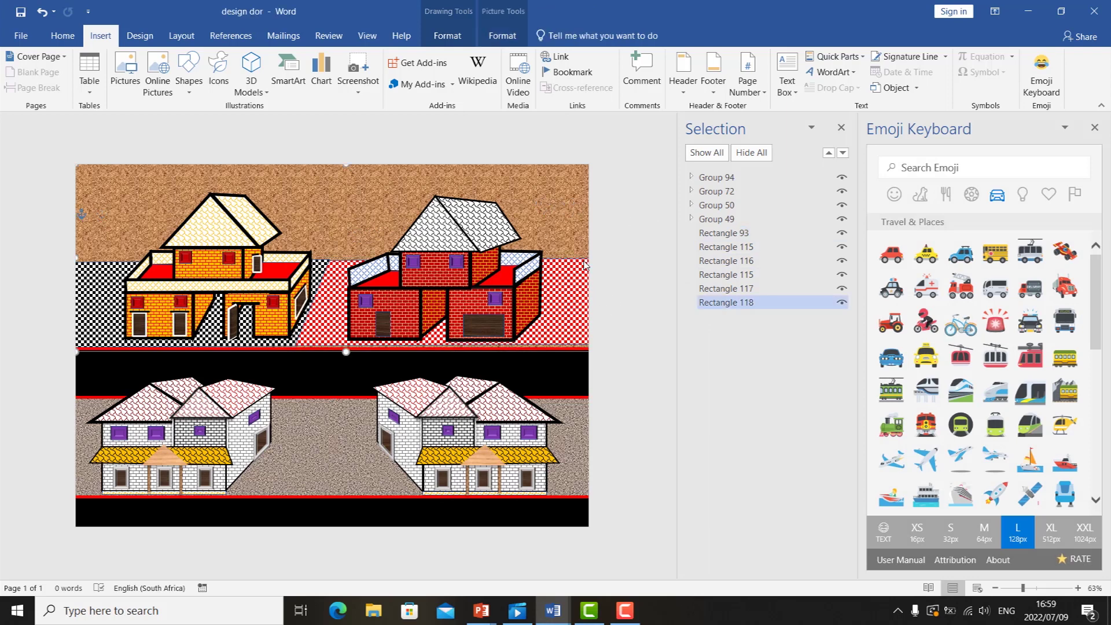
Move the brown textured ground behind the two upper houses down, exposing a strip of yellow sky, and clear the selection.
{"action": "left_click_drag", "start_coordinate": [334, 181], "coordinate": [333, 214]}
{"action": "key", "text": "Down"}
{"action": "key", "text": "Down"}
{"action": "key", "text": "Down"}
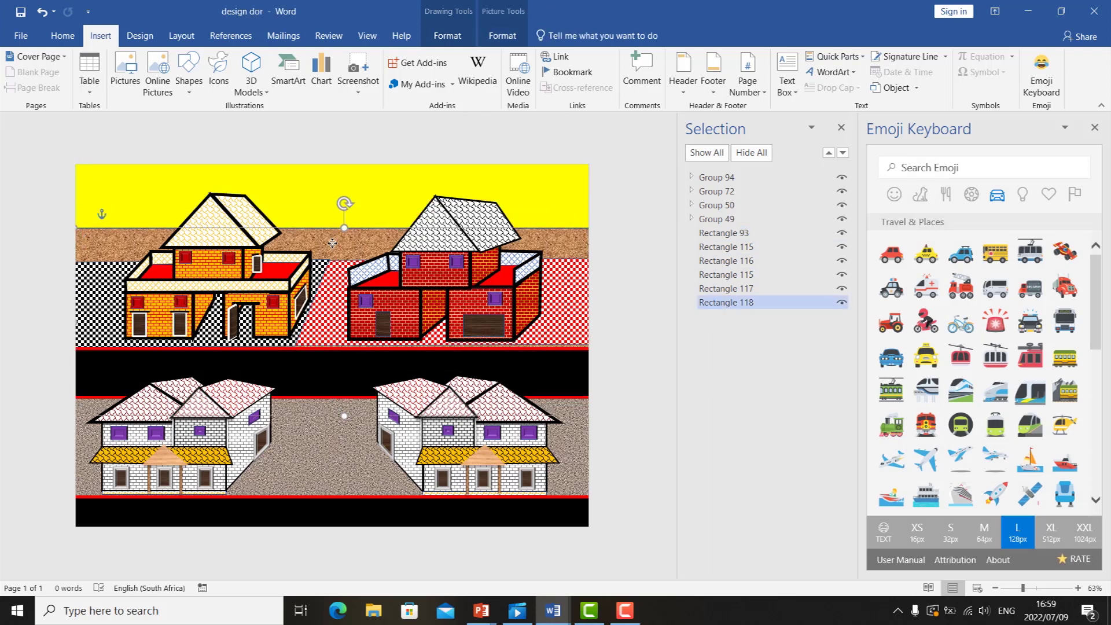
{"action": "left_click", "coordinate": [355, 176]}
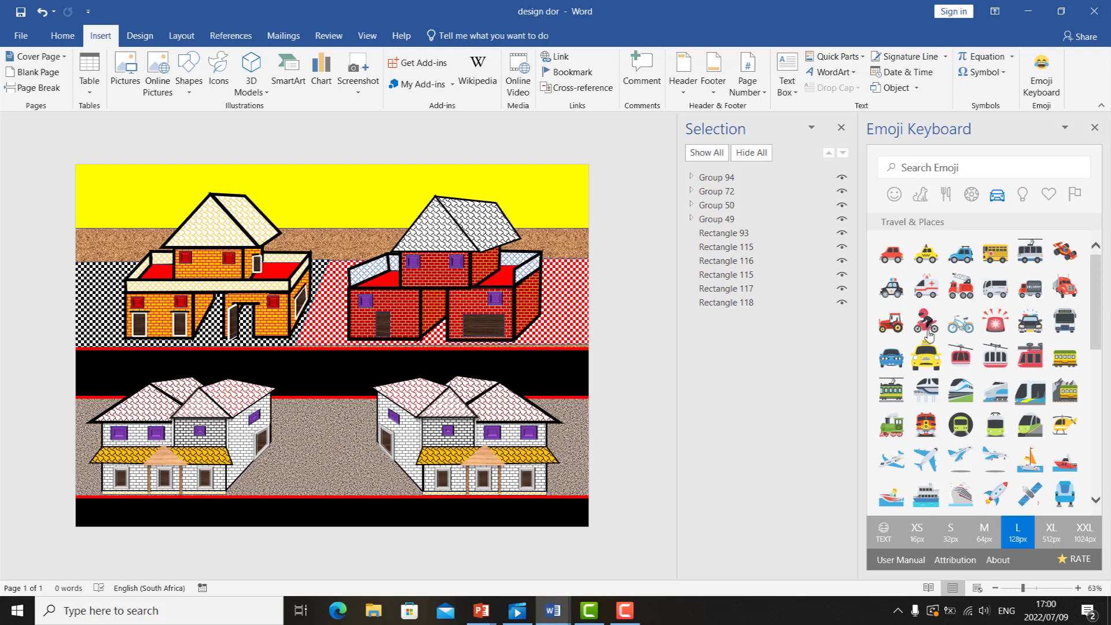
Insert the tractor emoji, set it in front of text, and place it on the upper road by the orange house.
{"action": "left_click", "coordinate": [894, 326]}
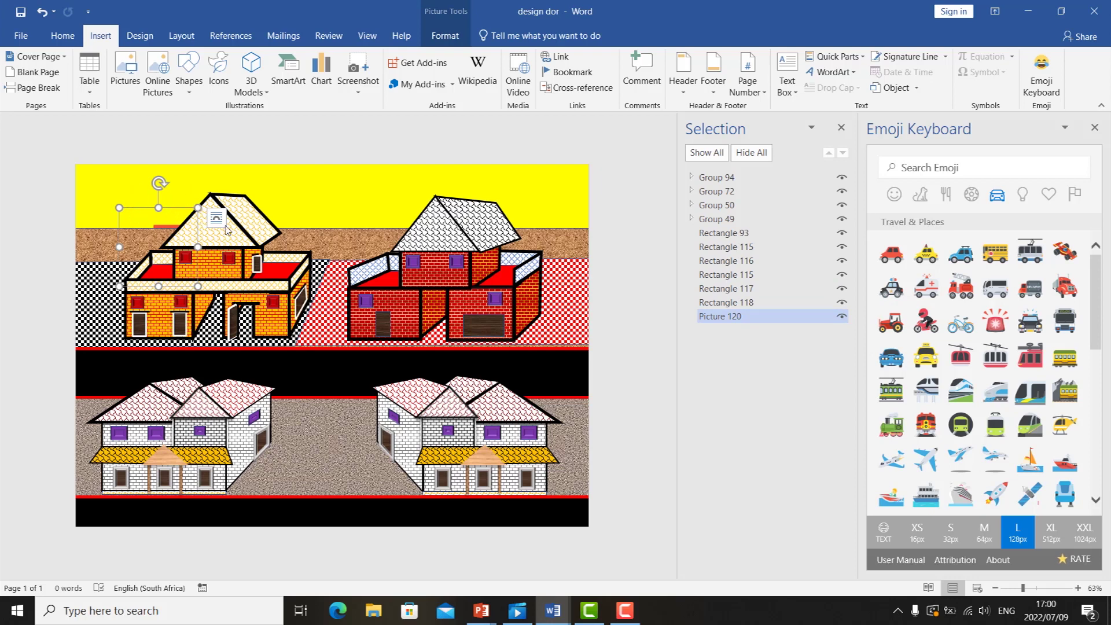
{"action": "left_click", "coordinate": [216, 218]}
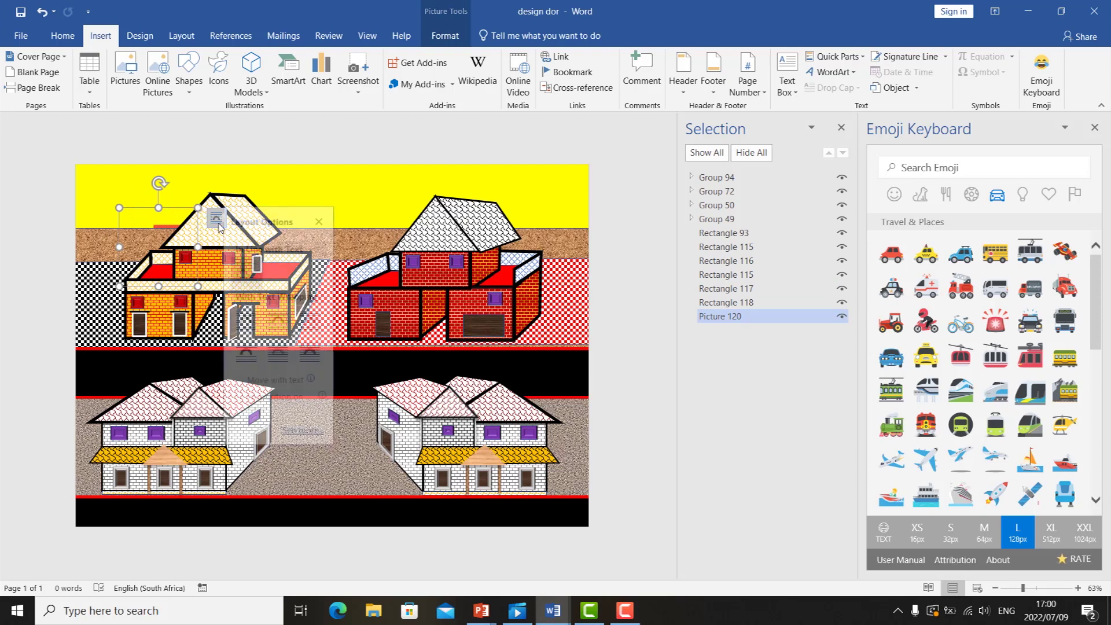
{"action": "left_click", "coordinate": [316, 360]}
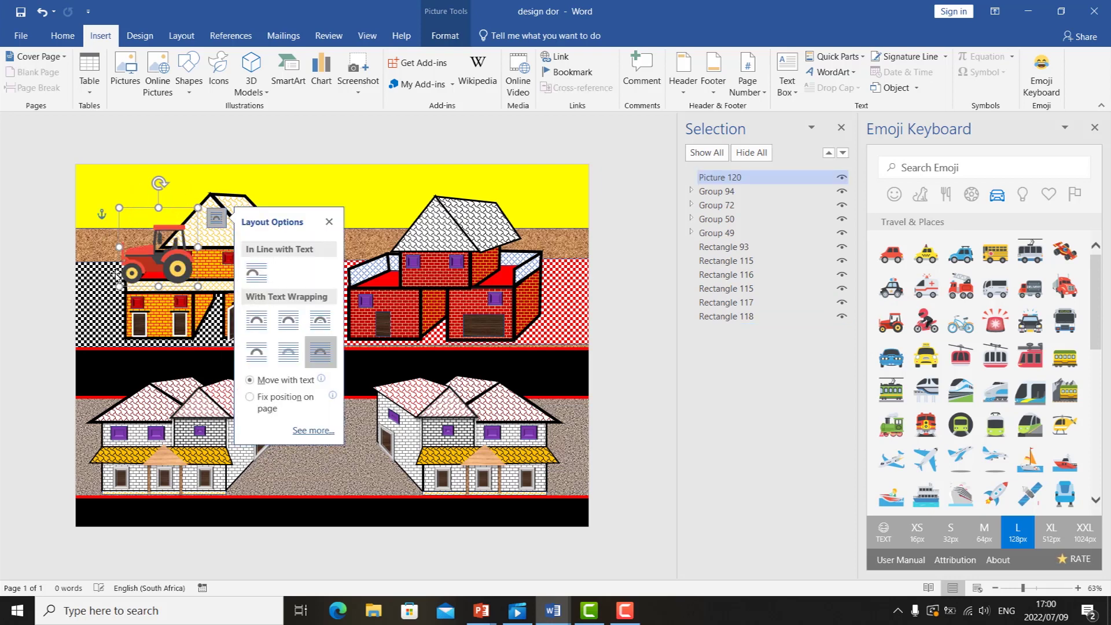
{"action": "left_click_drag", "start_coordinate": [142, 261], "coordinate": [127, 346]}
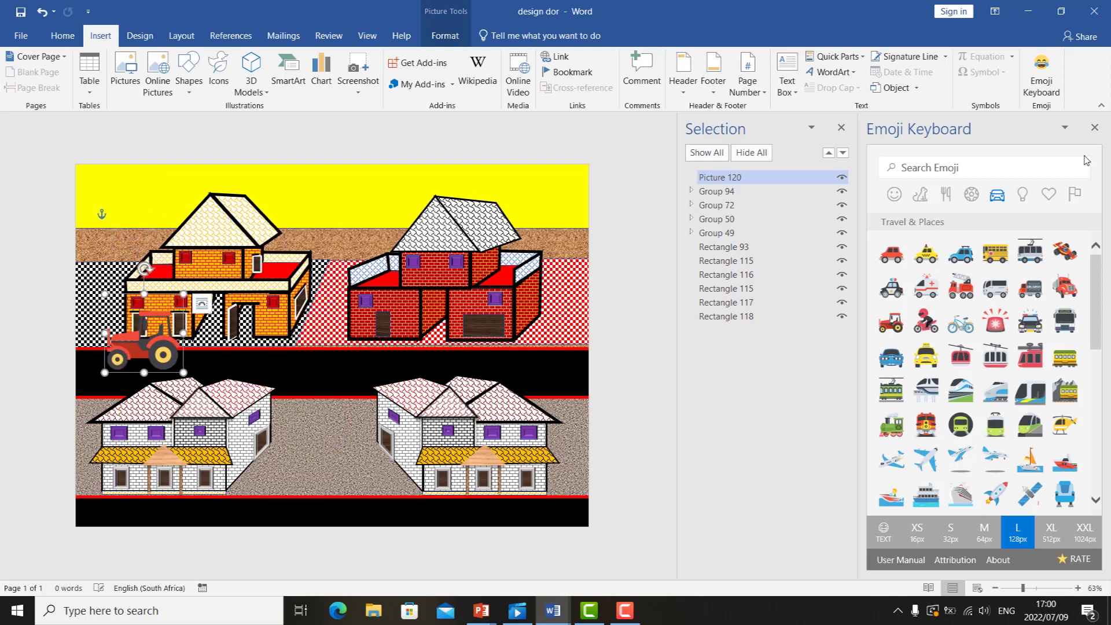
Insert the ambulance emoji, set it in front of text, and place it on the upper road between the two houses.
{"action": "left_click", "coordinate": [927, 290]}
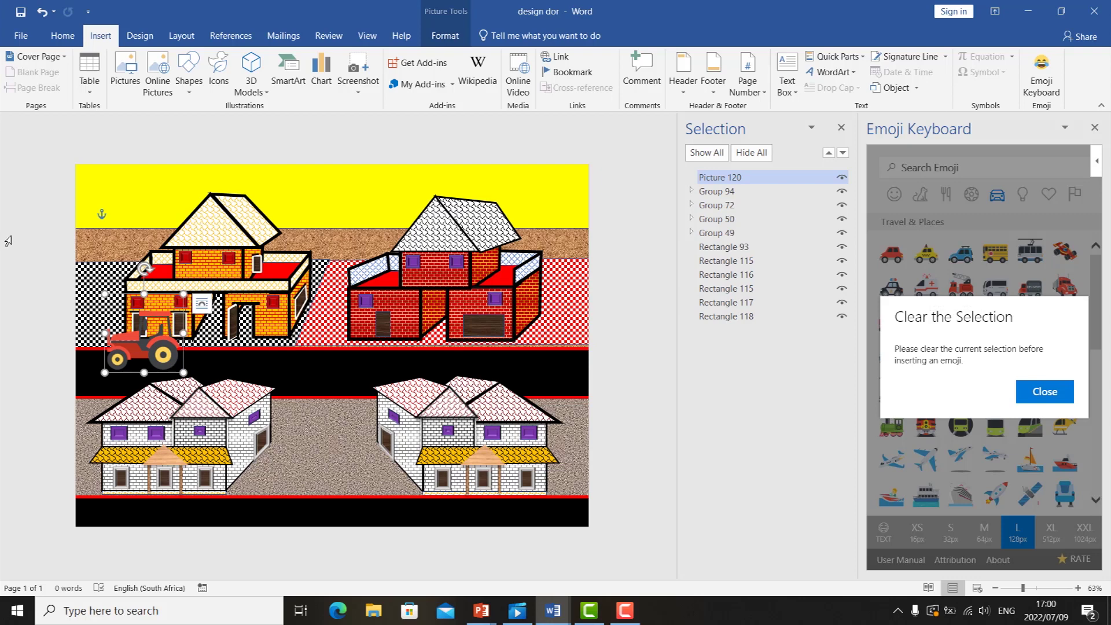
{"action": "left_click", "coordinate": [1044, 390]}
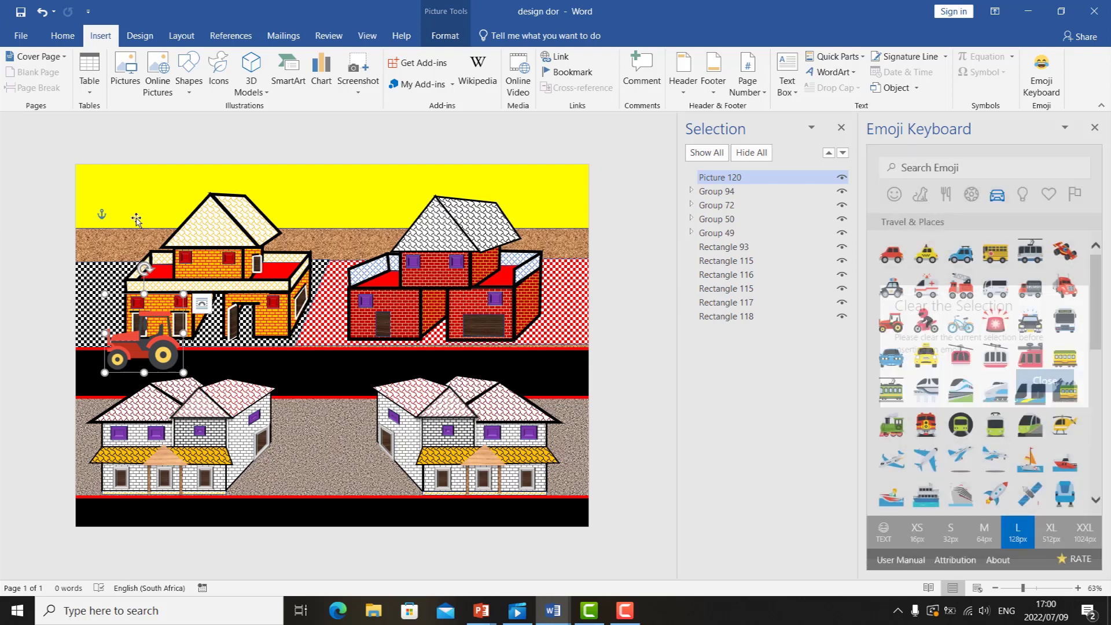
{"action": "left_click", "coordinate": [133, 197]}
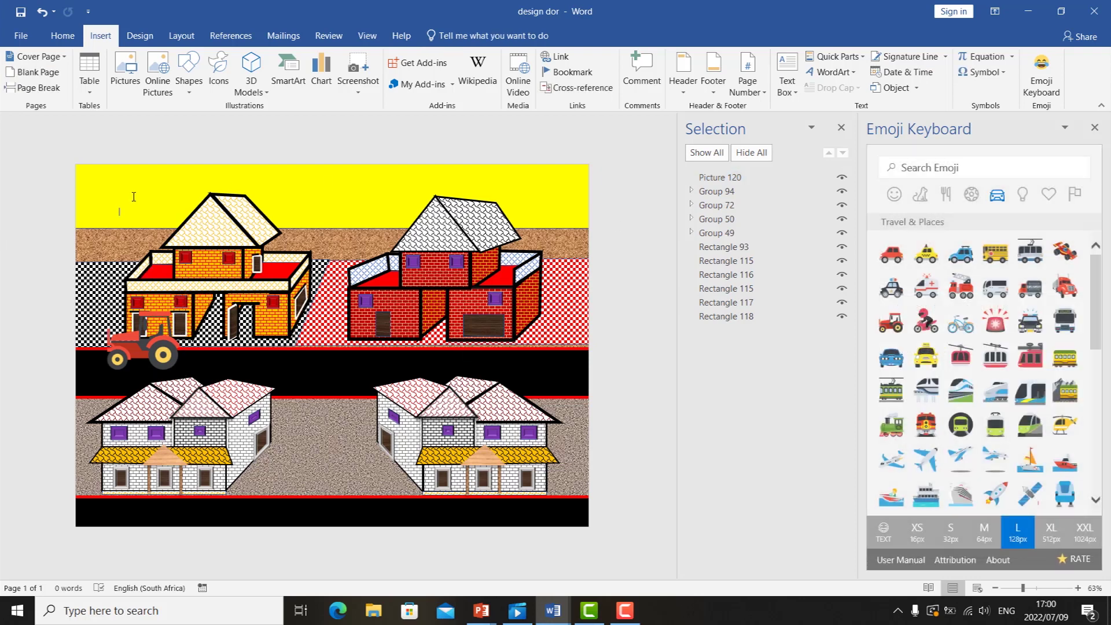
{"action": "left_click", "coordinate": [994, 319]}
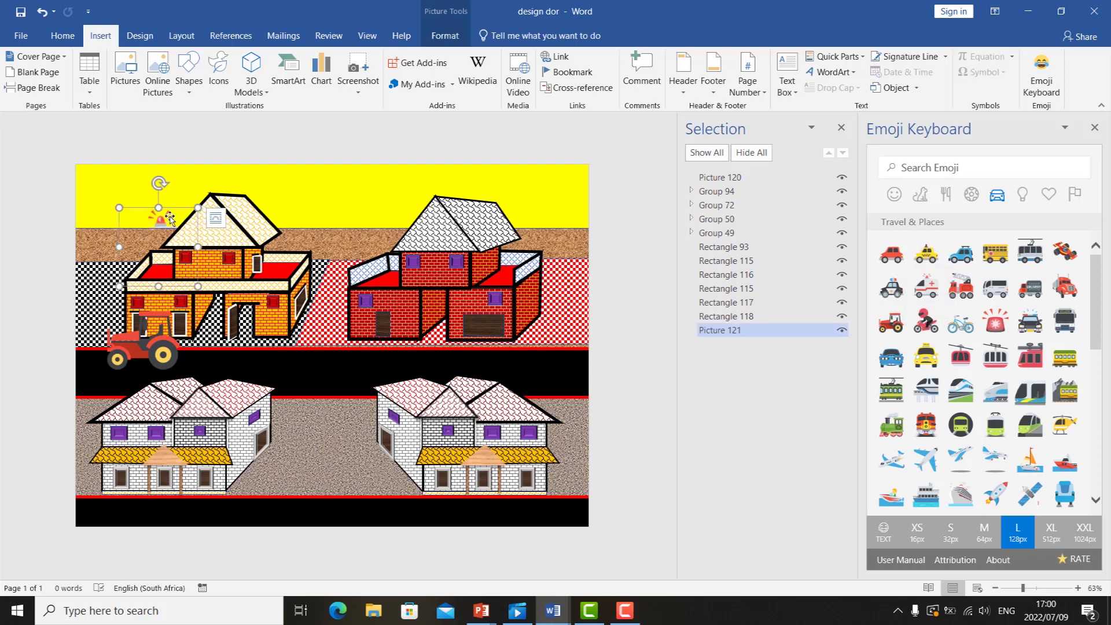
{"action": "left_click", "coordinate": [216, 218]}
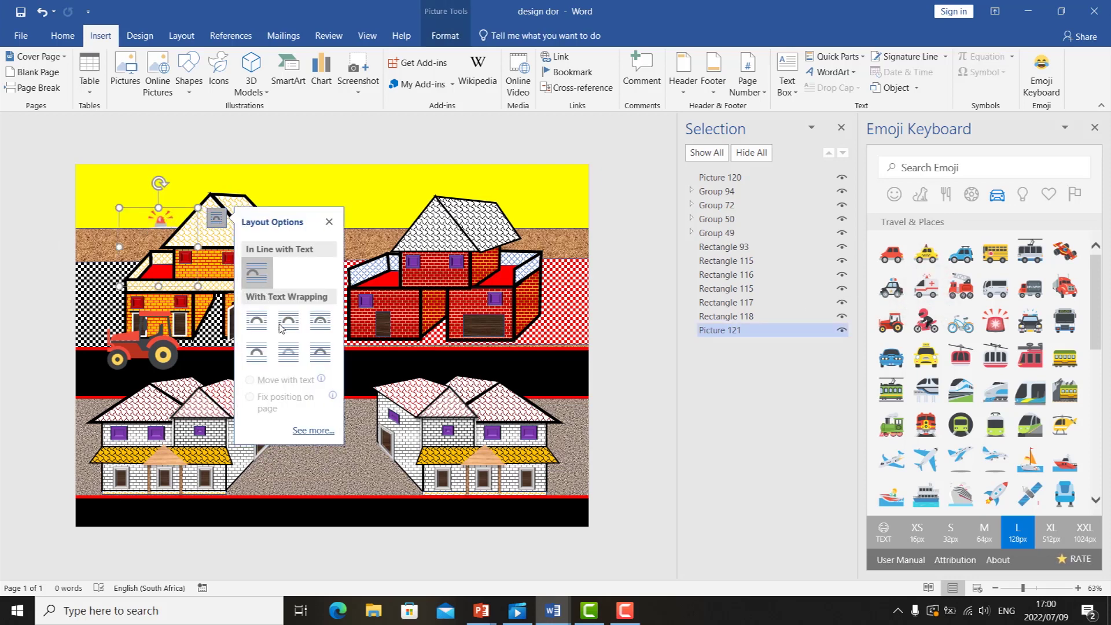
{"action": "left_click", "coordinate": [320, 352]}
{"action": "left_click_drag", "start_coordinate": [188, 258], "coordinate": [312, 352]}
Insert the white minibus emoji, set it in front of text, and place it on the upper road before the red house.
{"action": "left_click", "coordinate": [1009, 294]}
{"action": "left_click", "coordinate": [1044, 390]}
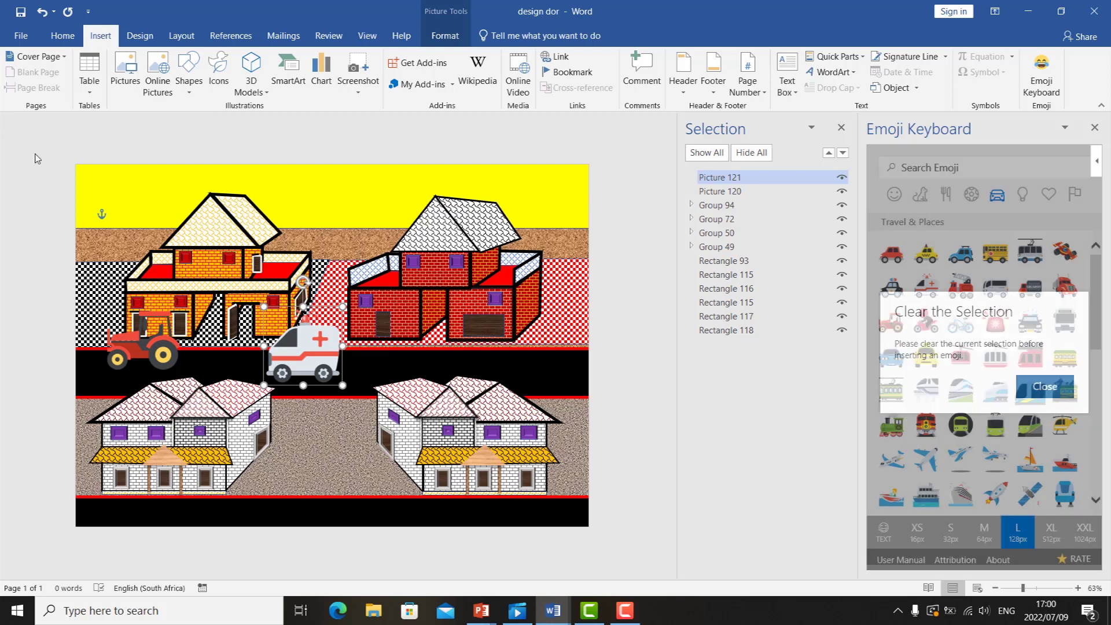
{"action": "left_click", "coordinate": [118, 192]}
{"action": "left_click", "coordinate": [997, 290]}
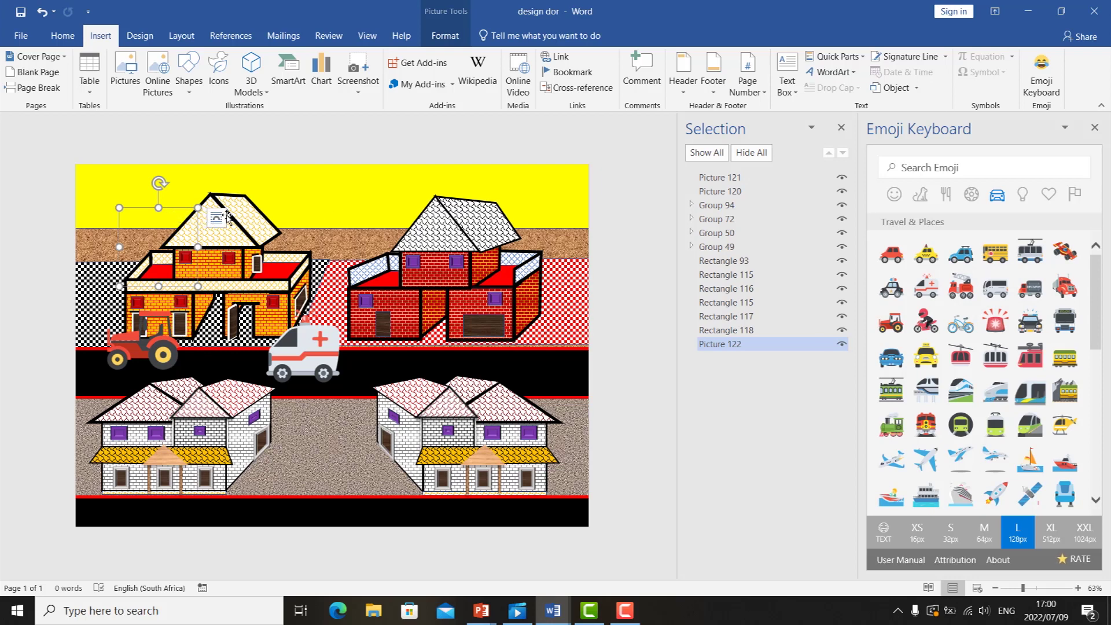
{"action": "left_click", "coordinate": [216, 218]}
{"action": "left_click", "coordinate": [320, 352]}
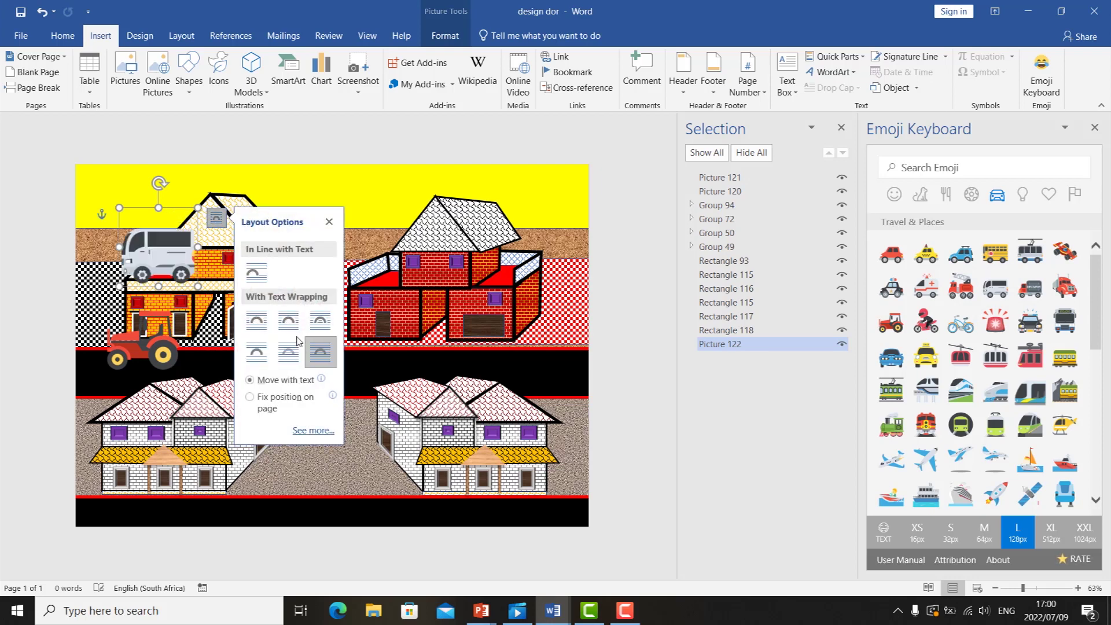
{"action": "left_click_drag", "start_coordinate": [196, 259], "coordinate": [483, 338]}
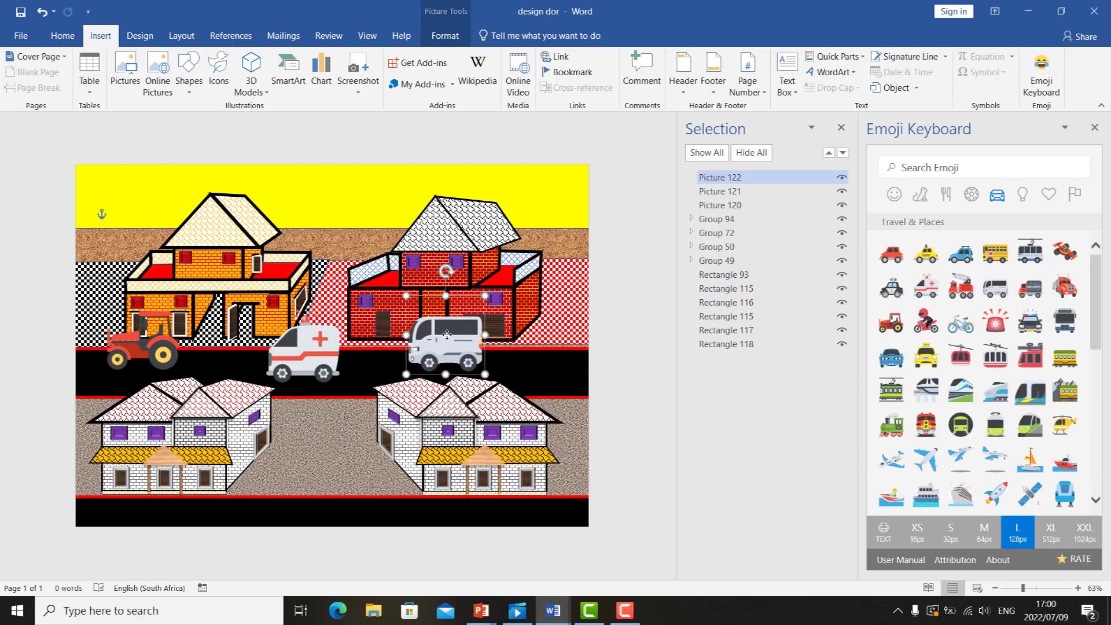
Insert the running man emoji from Smileys & People, set it in front of text, and place it beside the tractor.
{"action": "left_click", "coordinate": [130, 181]}
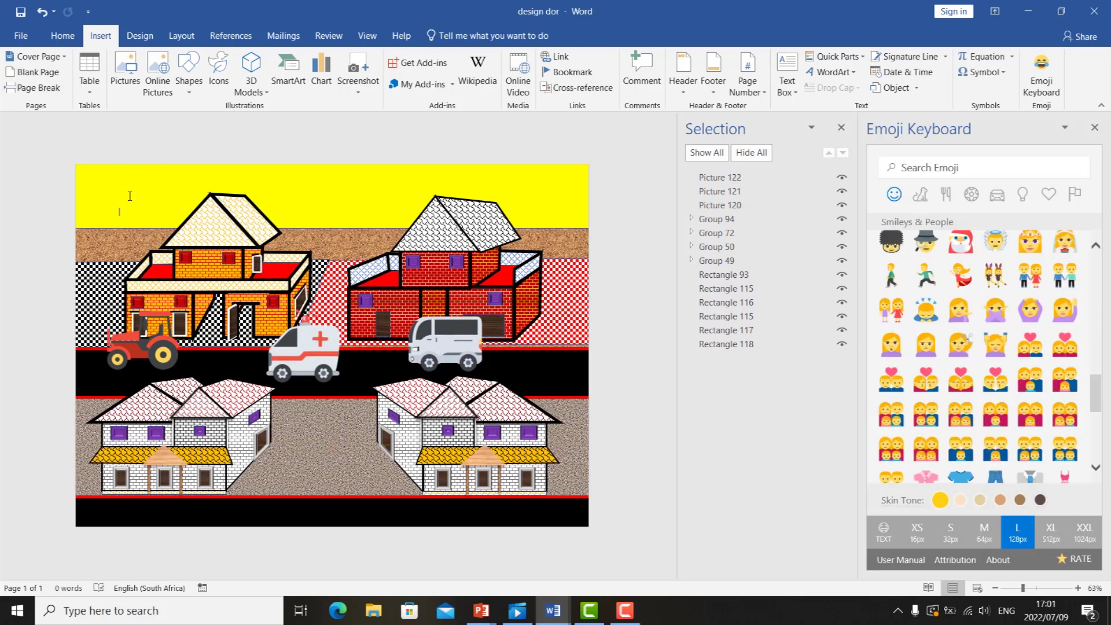
{"action": "left_click", "coordinate": [926, 281]}
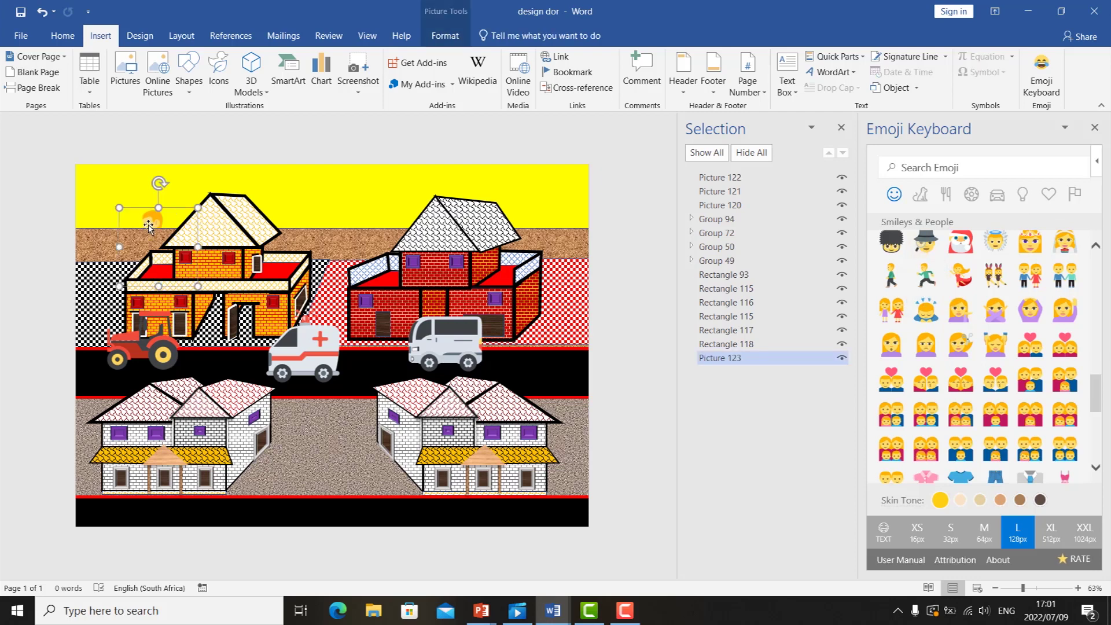
{"action": "left_click", "coordinate": [215, 220]}
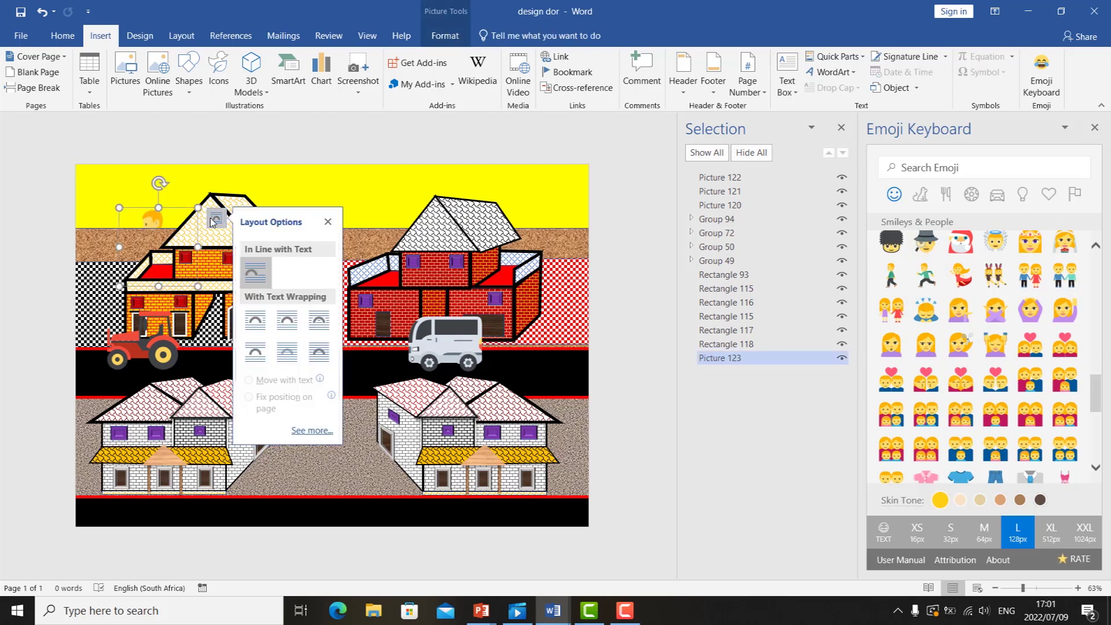
{"action": "left_click", "coordinate": [320, 351]}
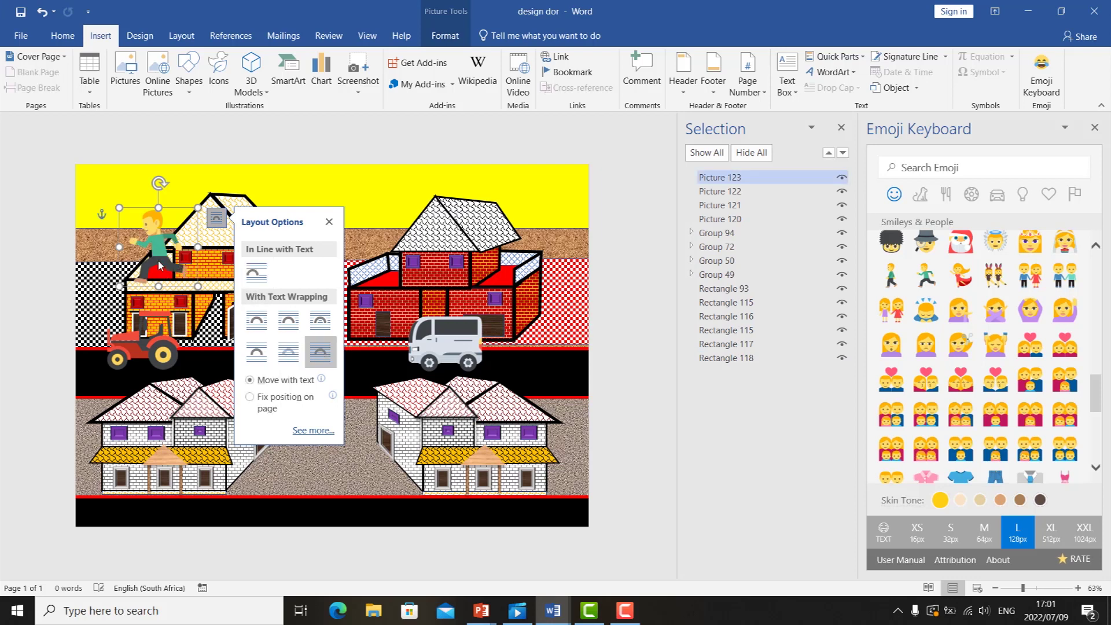
{"action": "left_click_drag", "start_coordinate": [167, 270], "coordinate": [204, 335]}
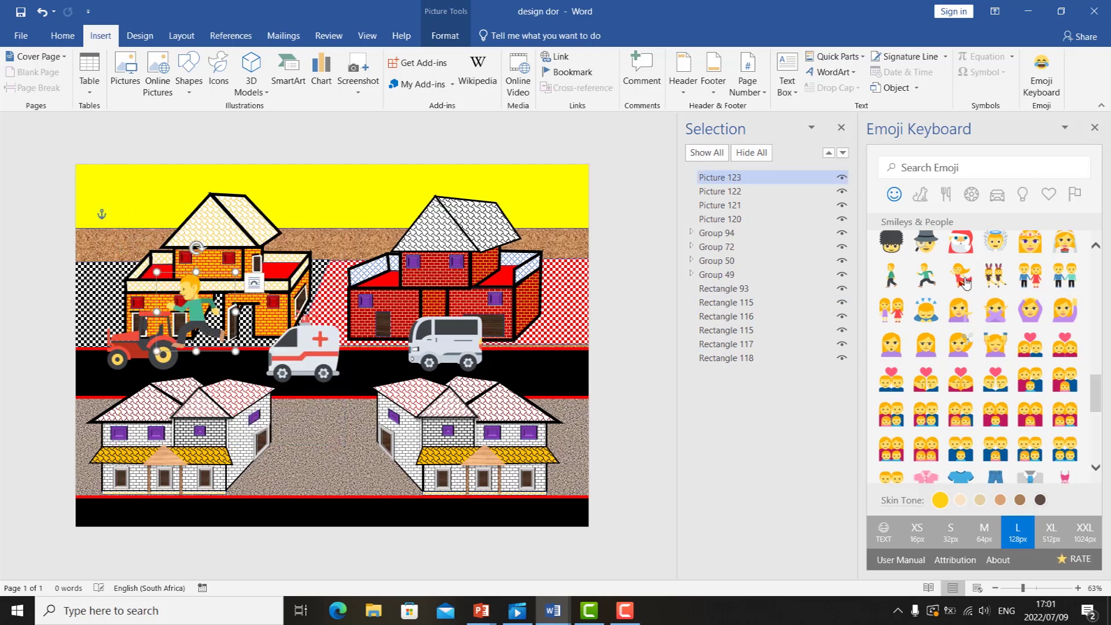
Insert the emoji of the dancing woman in a red dress and set it in front of text.
{"action": "left_click", "coordinate": [964, 282]}
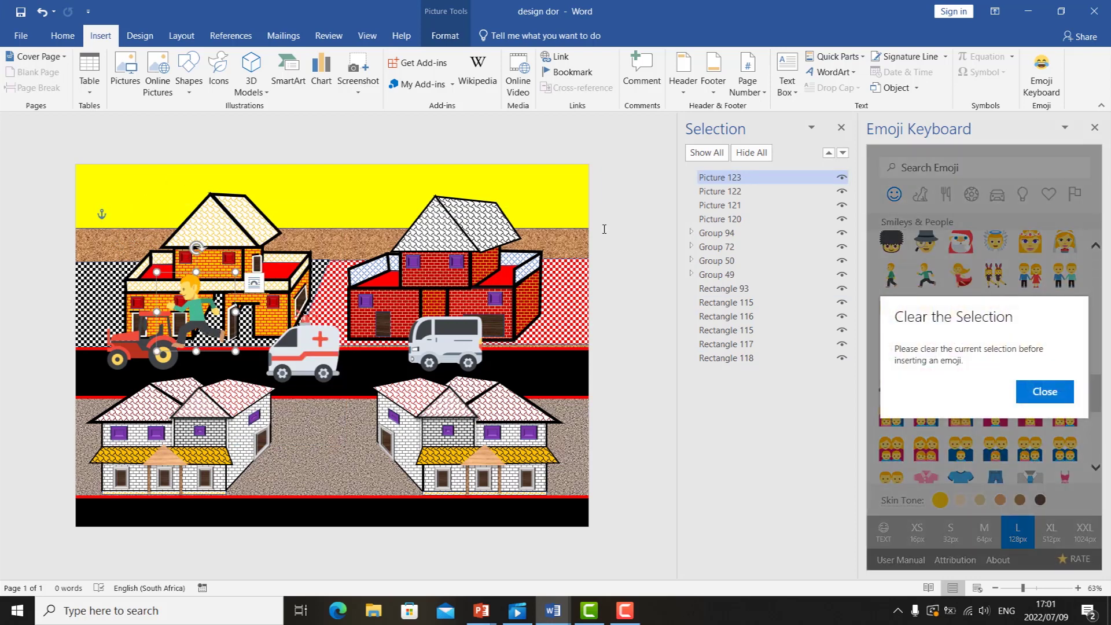
{"action": "left_click", "coordinate": [1037, 393]}
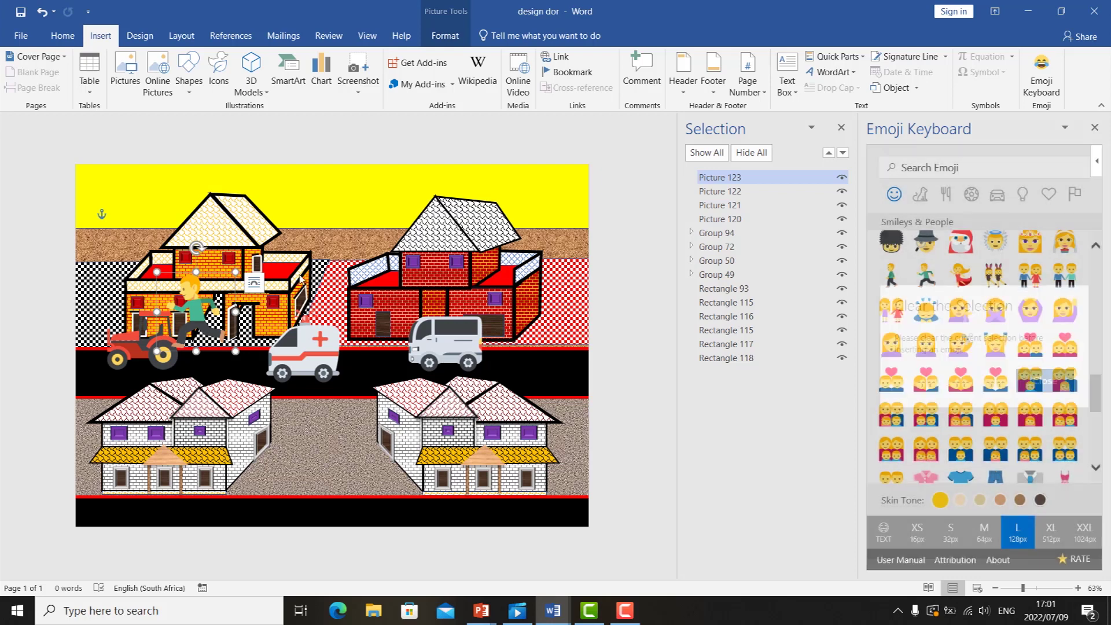
{"action": "left_click", "coordinate": [126, 195]}
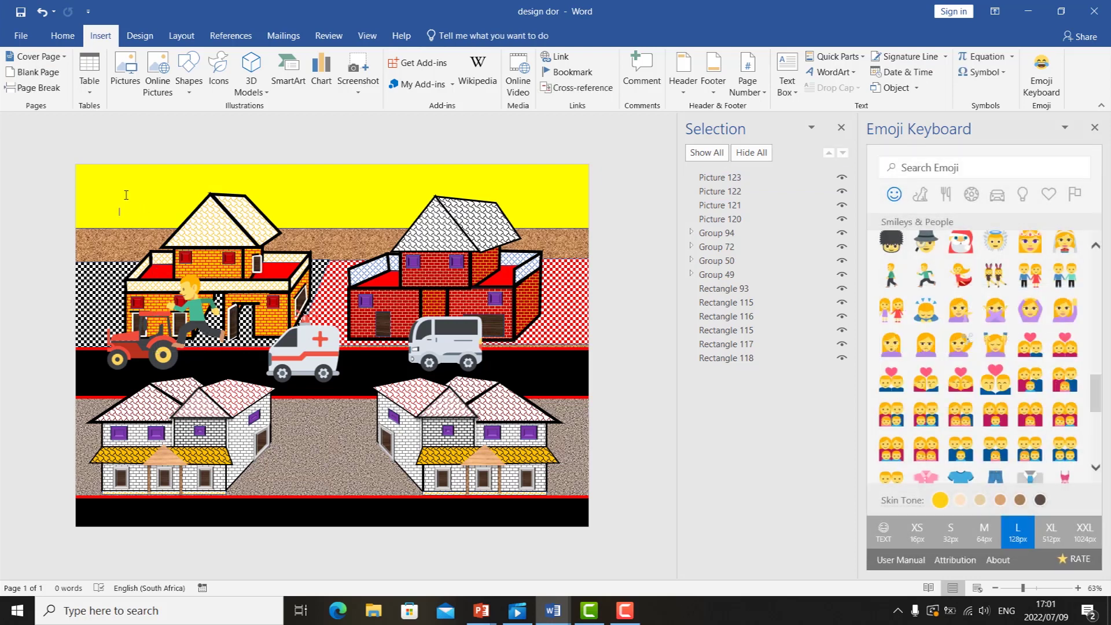
{"action": "left_click", "coordinate": [961, 284]}
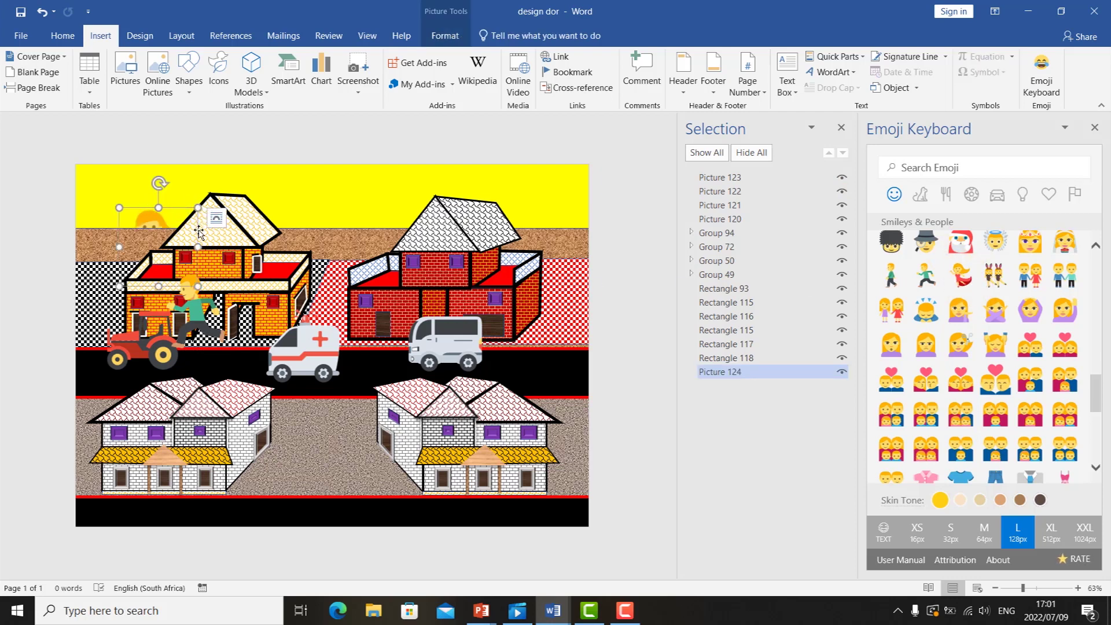
{"action": "left_click", "coordinate": [216, 218]}
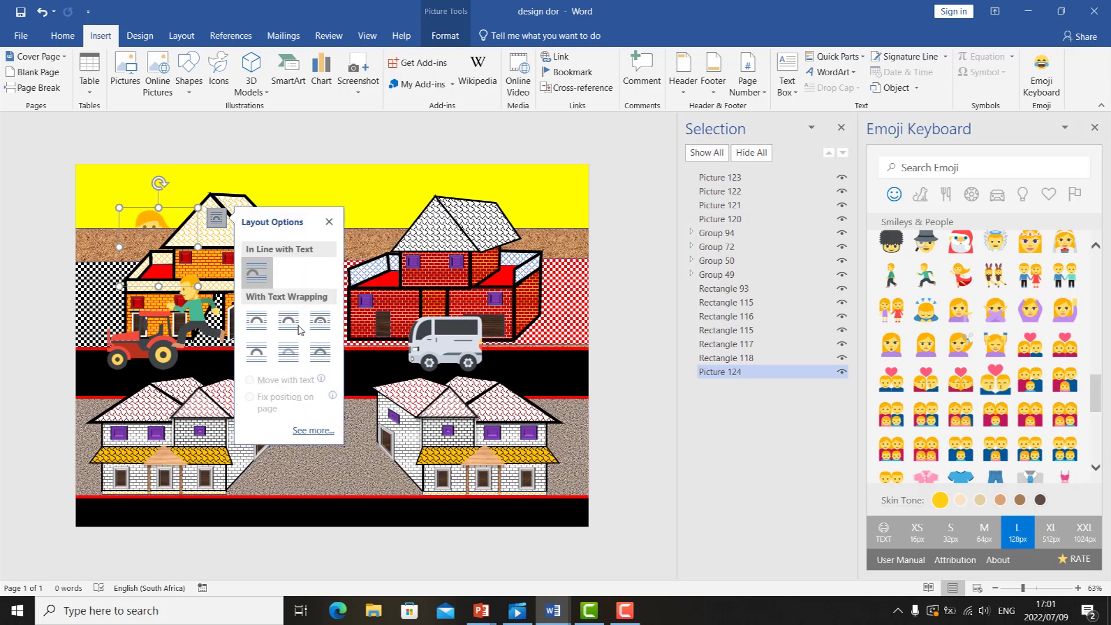
{"action": "left_click", "coordinate": [324, 359]}
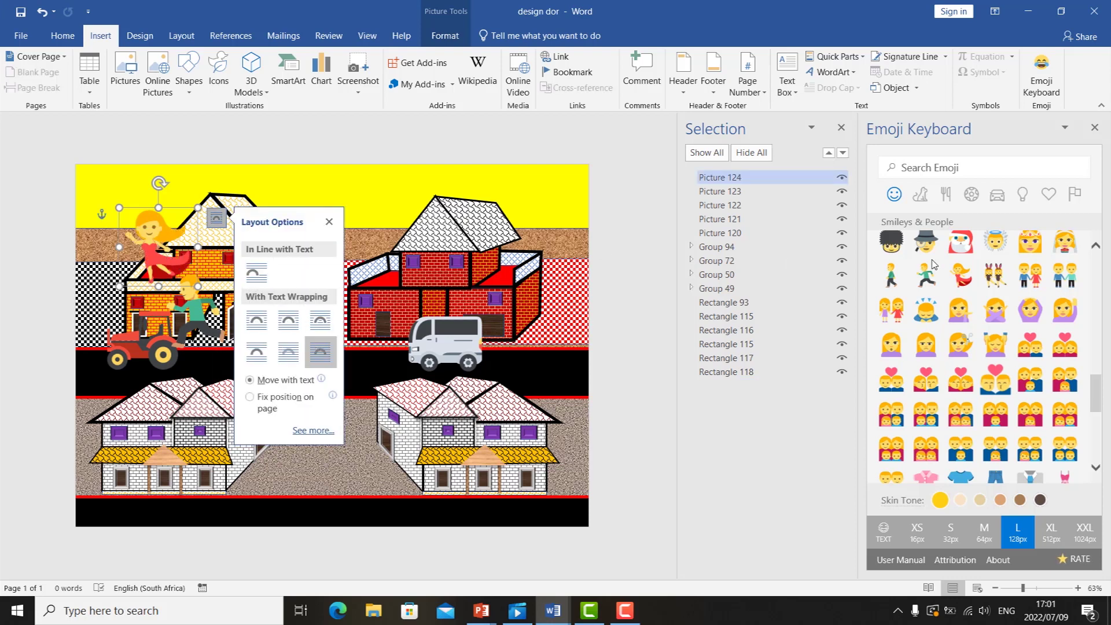
{"action": "left_click", "coordinate": [211, 164]}
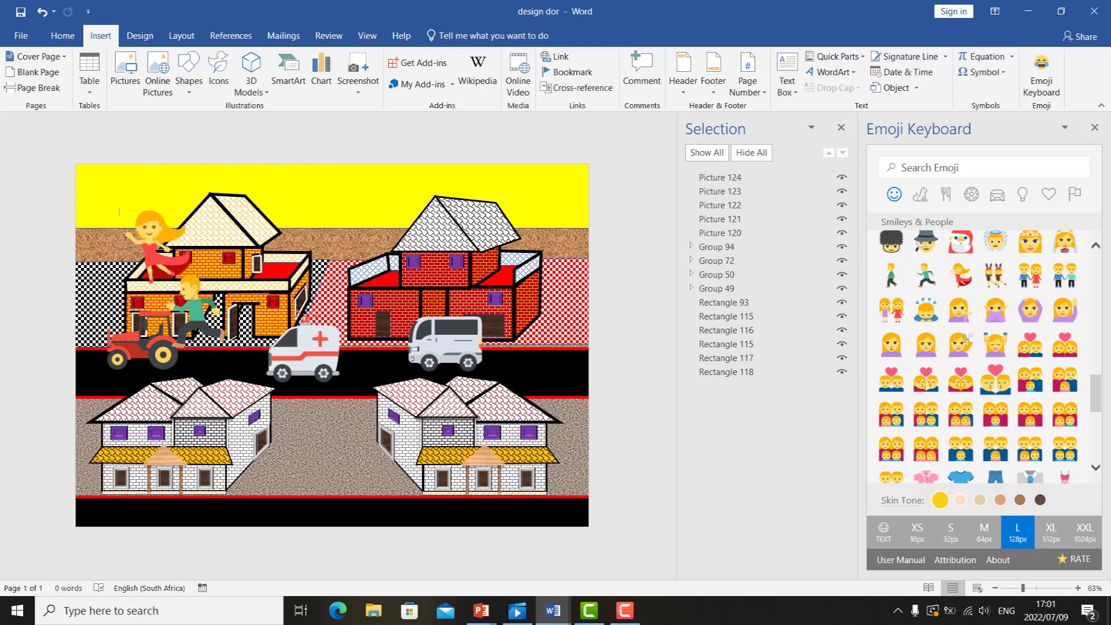
Insert the emoji of a couple holding hands in front of text and shift the dancing woman across the orange house's balcony.
{"action": "left_click", "coordinate": [1031, 274]}
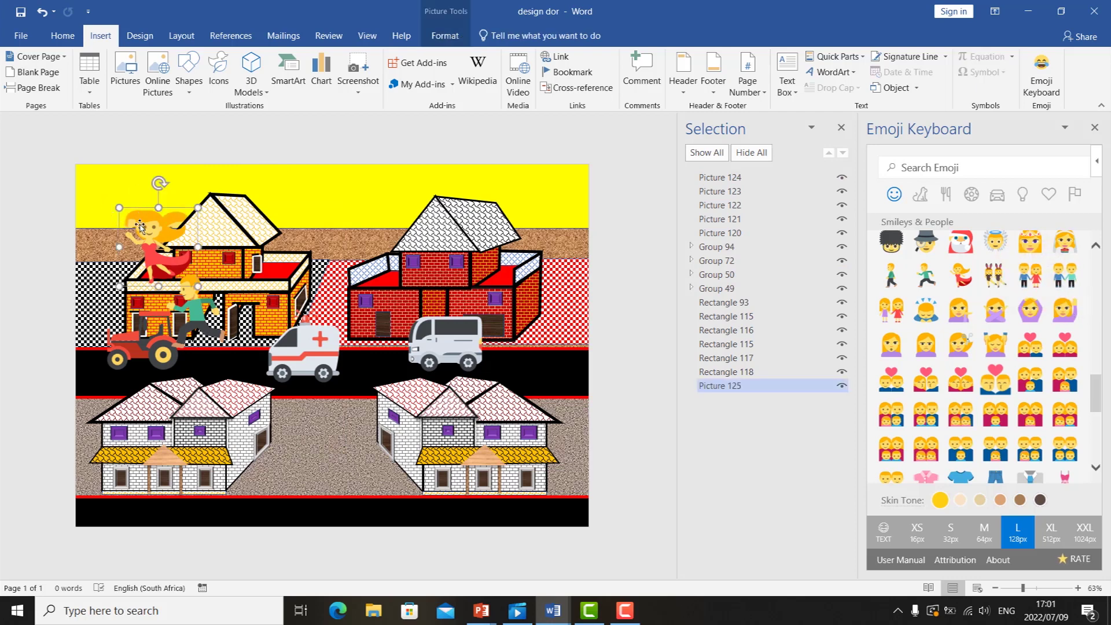
{"action": "left_click_drag", "start_coordinate": [171, 236], "coordinate": [234, 229]}
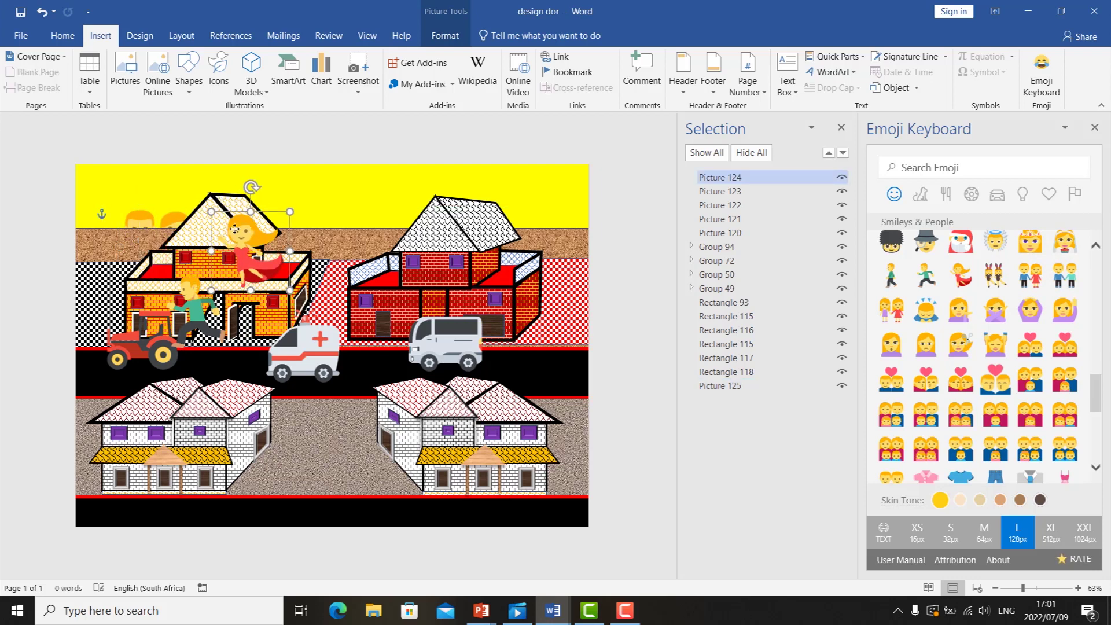
{"action": "left_click", "coordinate": [130, 221]}
{"action": "left_click", "coordinate": [215, 223]}
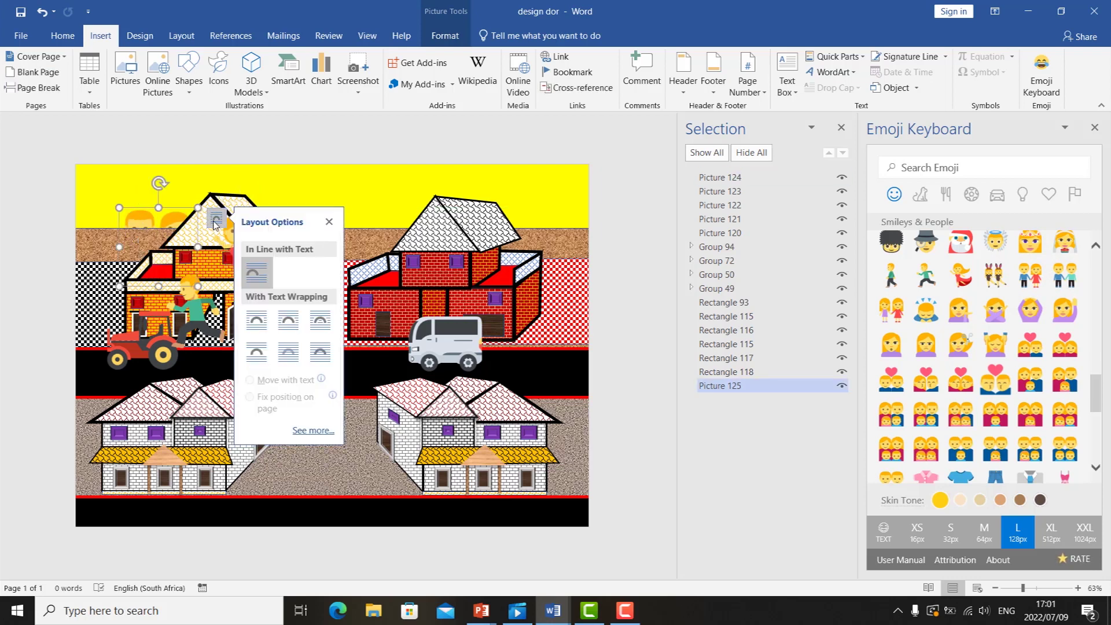
{"action": "left_click", "coordinate": [319, 351]}
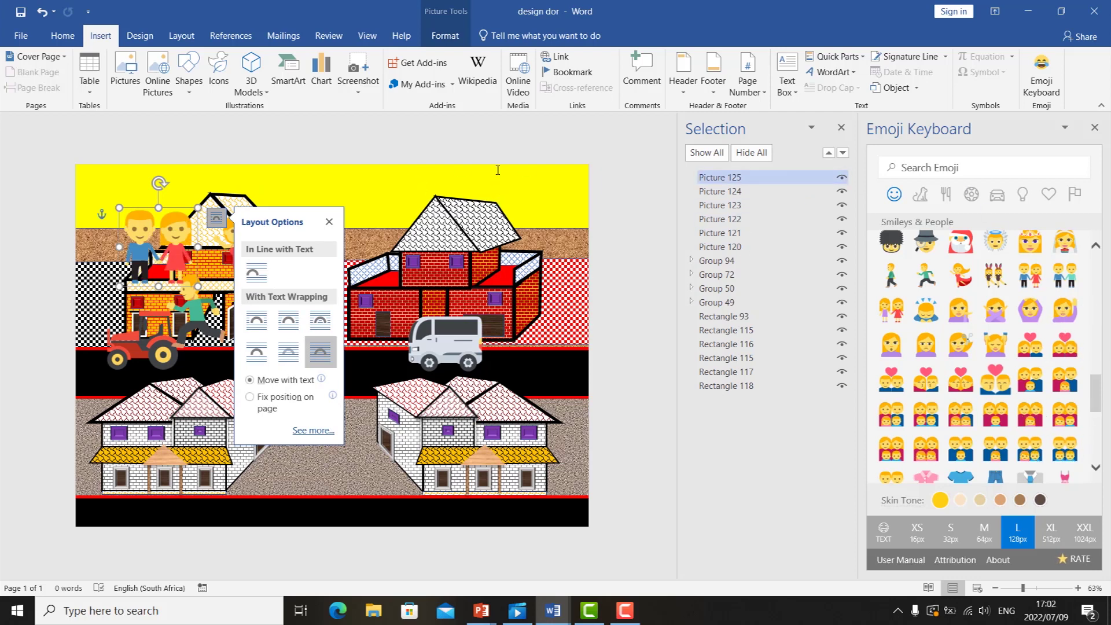
Insert the houses emoji from Travel & Places, set it in front of text, and place it in the sky between the rooftops.
{"action": "left_click", "coordinate": [440, 179]}
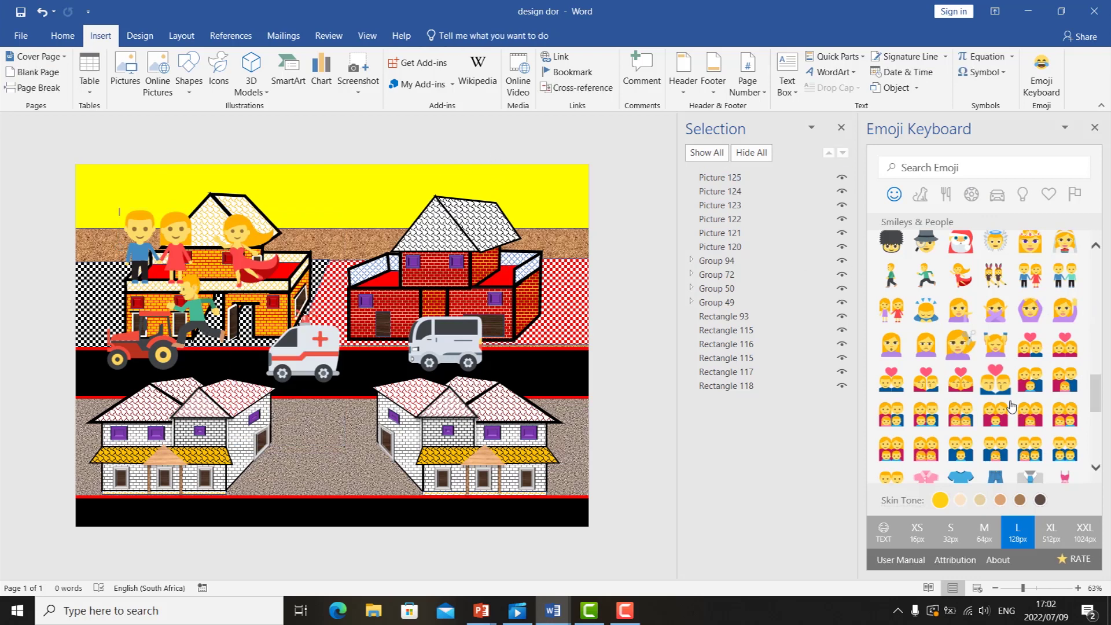
{"action": "scroll", "coordinate": [1021, 408], "scroll_direction": "down", "scroll_amount": 3}
{"action": "left_click", "coordinate": [320, 351]}
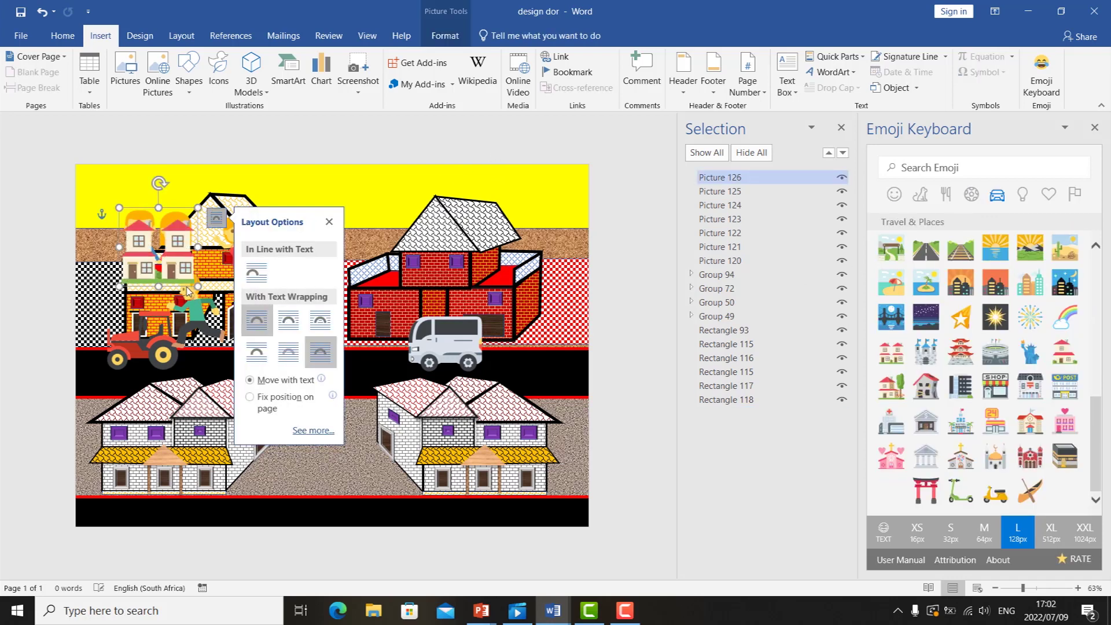
{"action": "left_click_drag", "start_coordinate": [169, 255], "coordinate": [363, 213]}
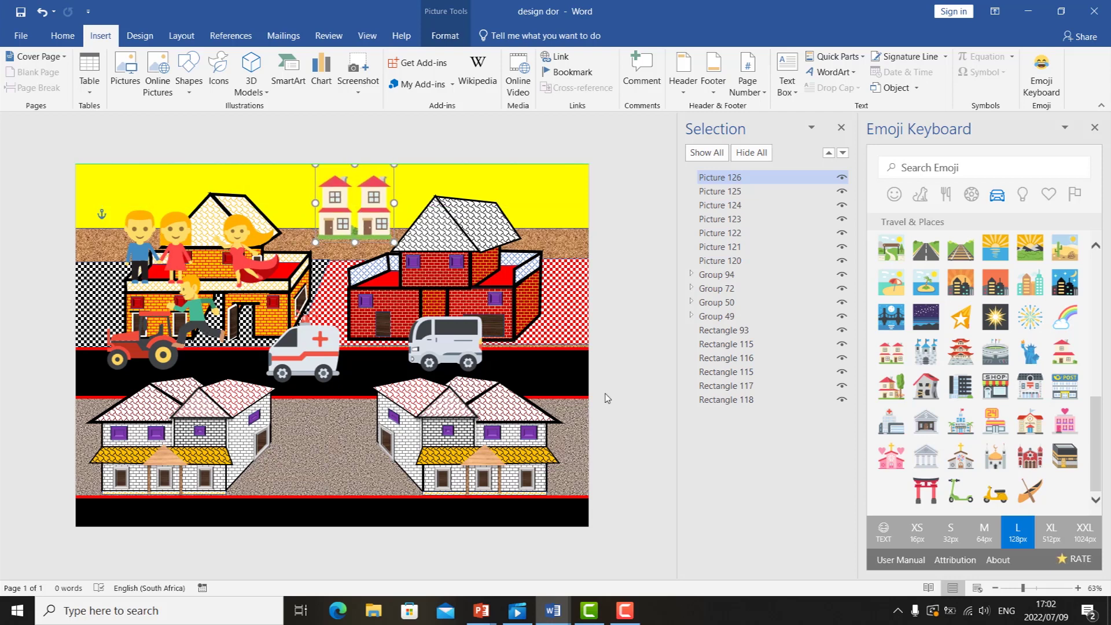
{"action": "left_click", "coordinate": [568, 247]}
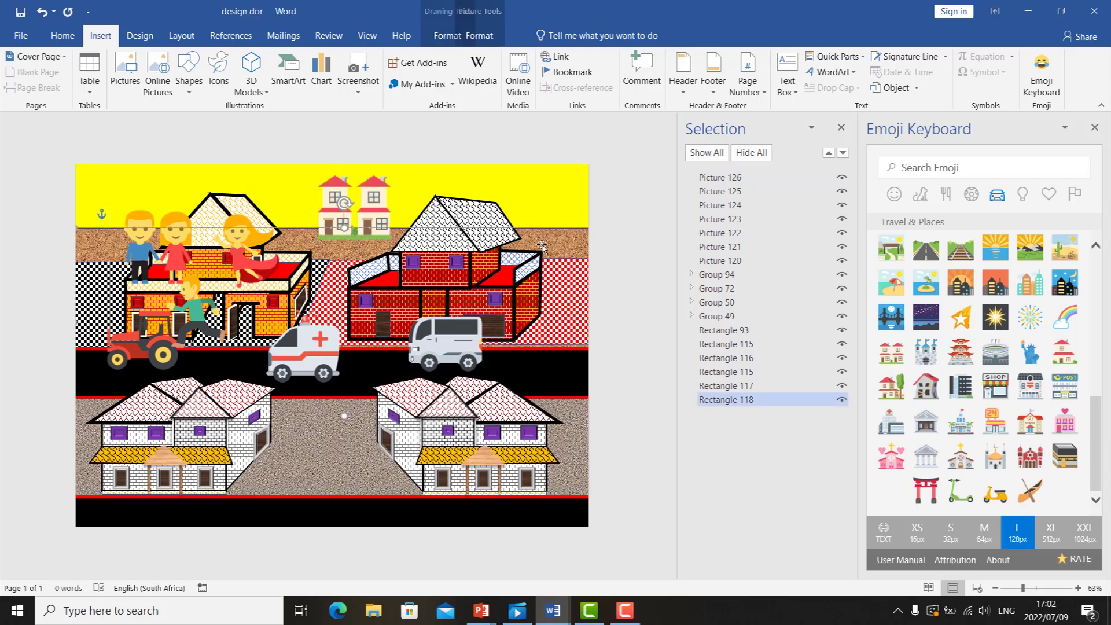
Stretch the brown textured rectangle up to the page's top edge over the yellow sky, and shrink the houses emoji between the rooftops.
{"action": "left_click_drag", "start_coordinate": [343, 203], "coordinate": [340, 162]}
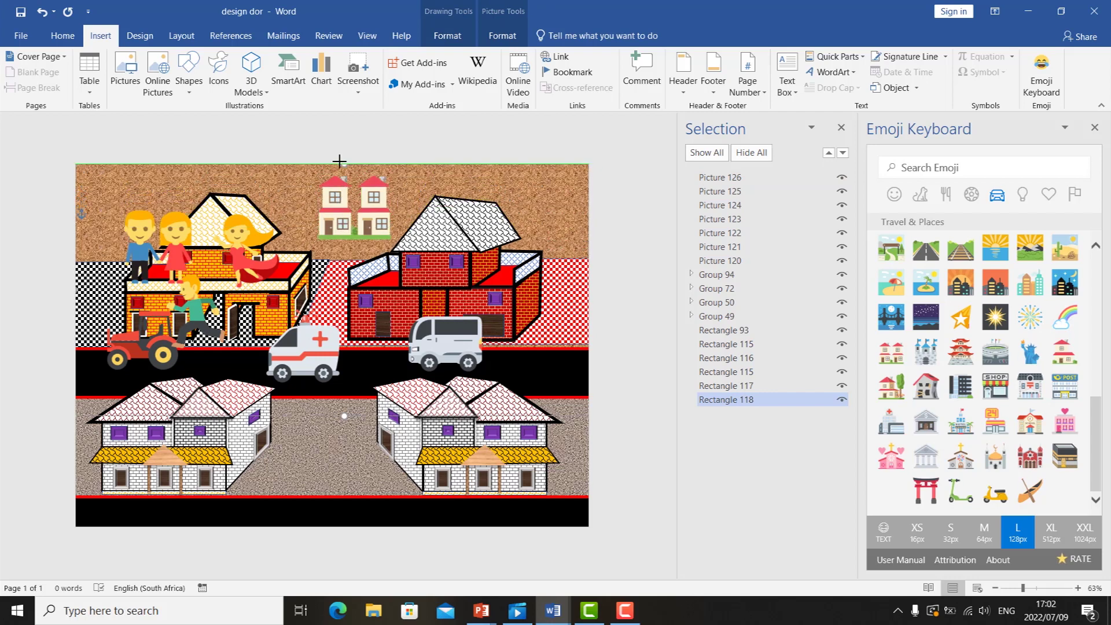
{"action": "left_click", "coordinate": [381, 207]}
{"action": "left_click_drag", "start_coordinate": [389, 206], "coordinate": [346, 208]}
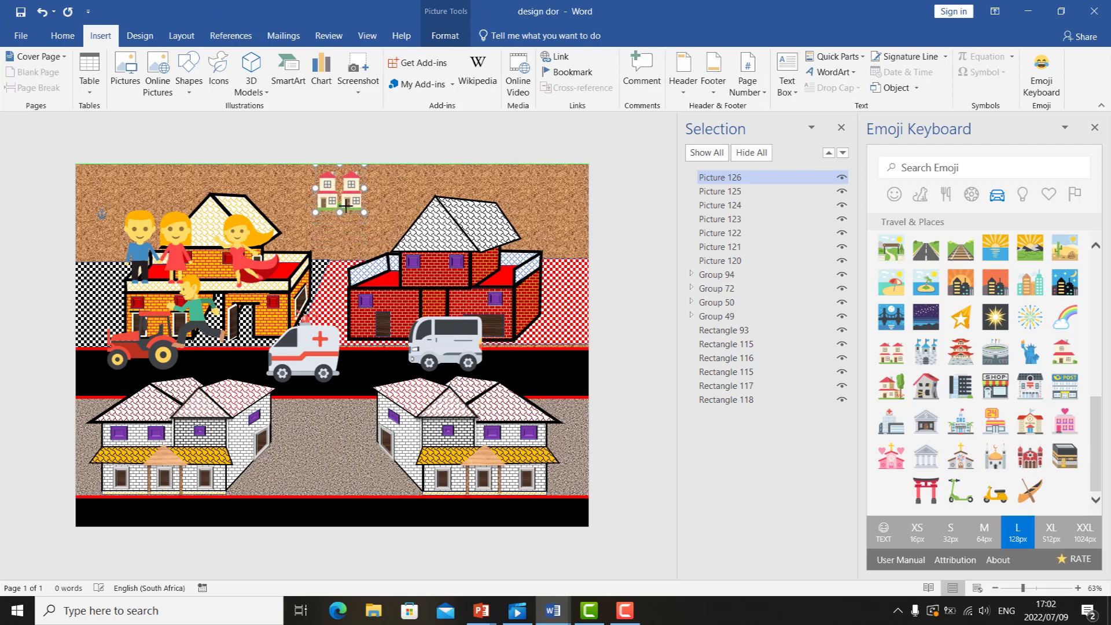
Move the couple emoji onto the grey textured ground between the two white houses and make it smaller.
{"action": "left_click_drag", "start_coordinate": [173, 234], "coordinate": [251, 475]}
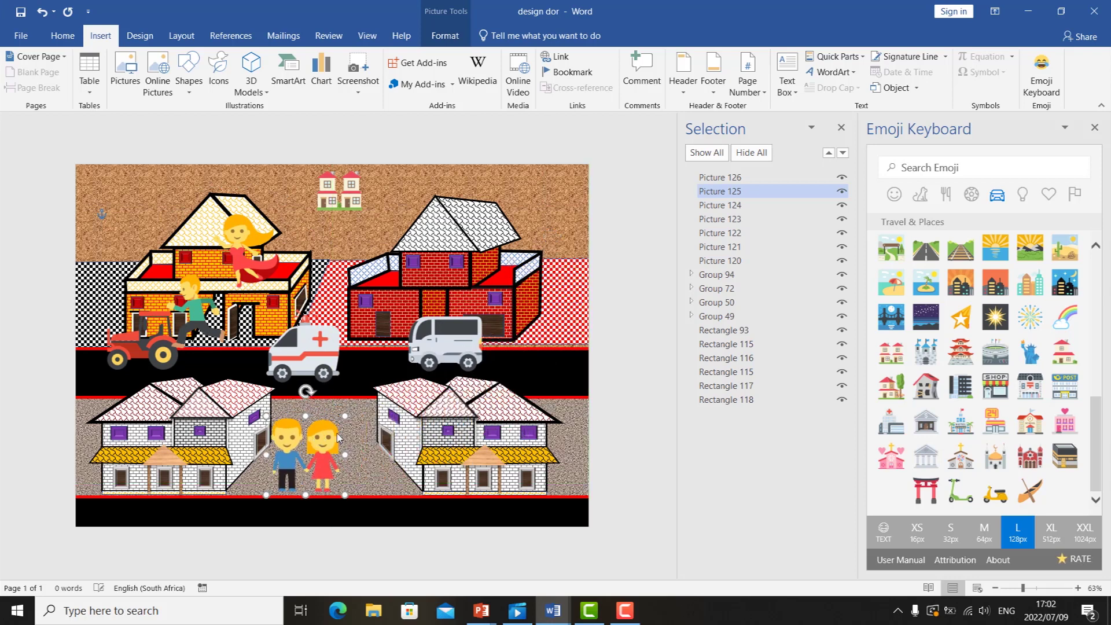
{"action": "left_click_drag", "start_coordinate": [346, 415], "coordinate": [324, 437]}
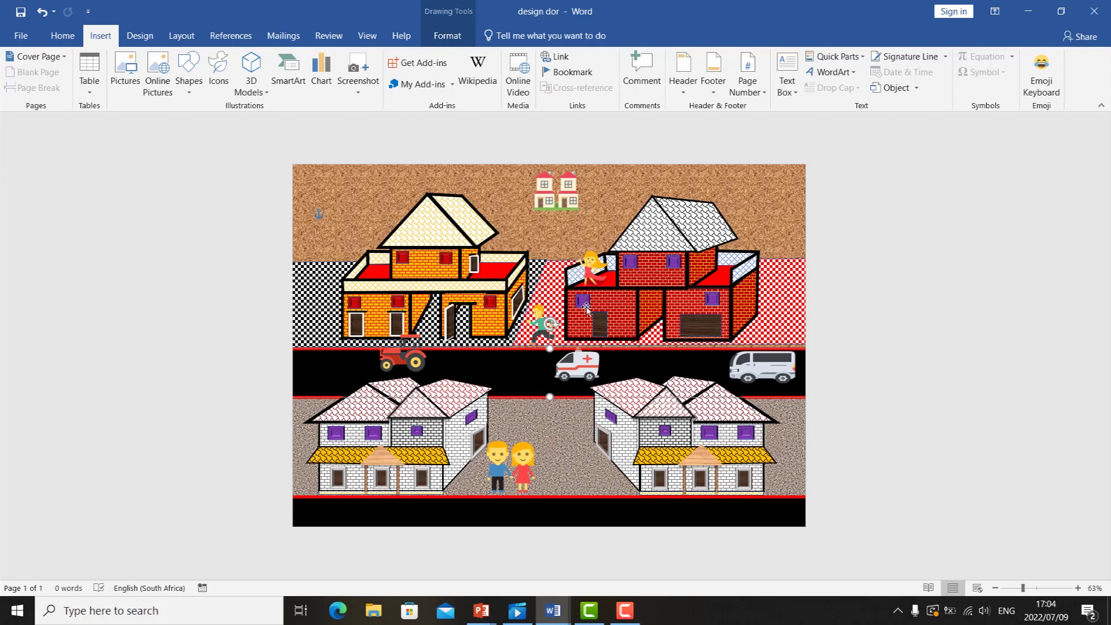
Shift the tractor, ambulance and van emojis leftward along the upper black road to space them out.
{"action": "left_click_drag", "start_coordinate": [412, 362], "coordinate": [362, 366]}
{"action": "left_click_drag", "start_coordinate": [559, 367], "coordinate": [512, 366]}
{"action": "left_click_drag", "start_coordinate": [776, 362], "coordinate": [762, 362]}
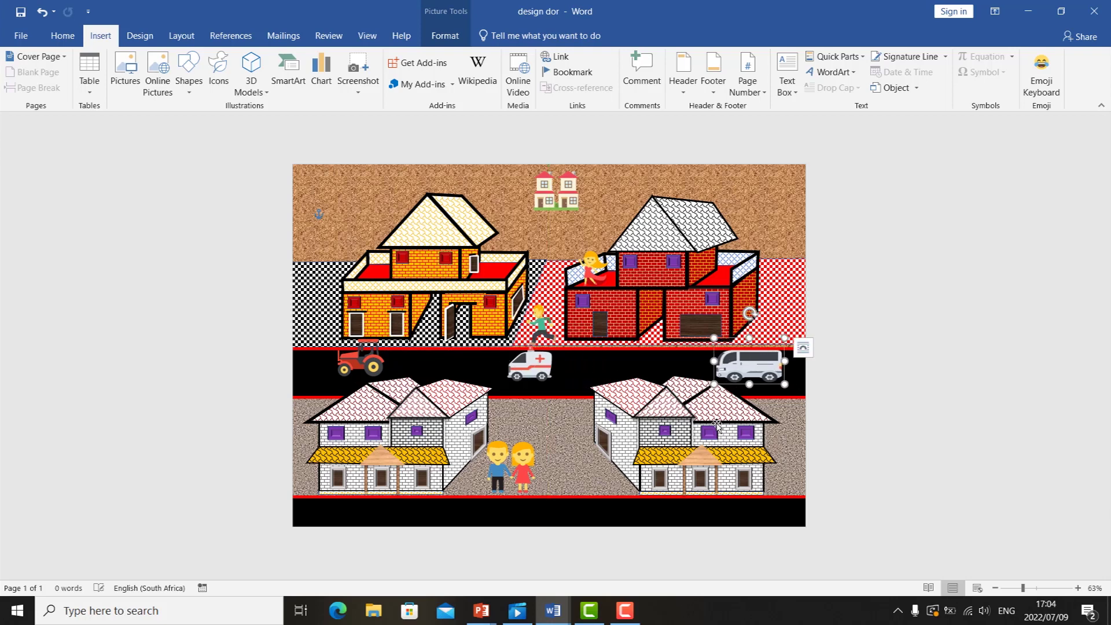
{"action": "left_click", "coordinate": [682, 371]}
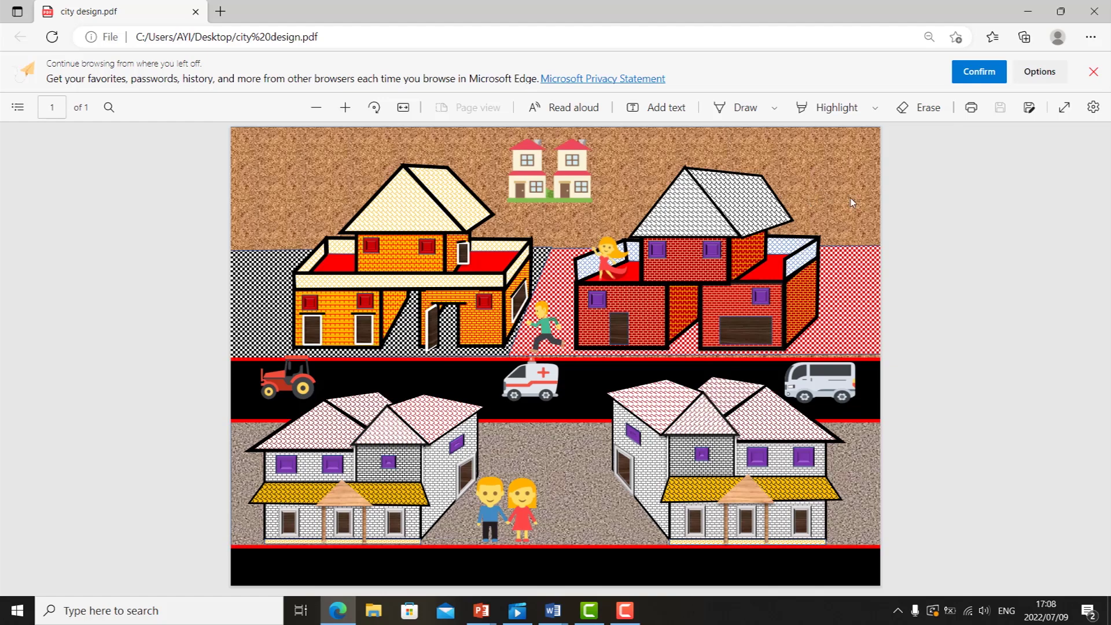
Close the exported city design.pdf in Microsoft Edge.
{"action": "left_click", "coordinate": [1087, 12]}
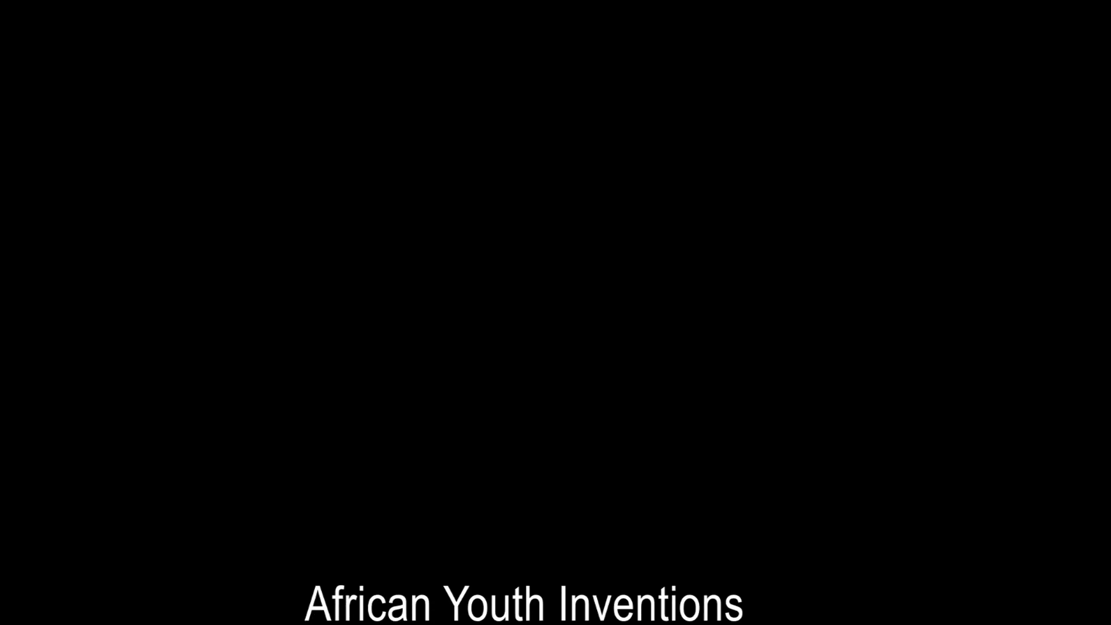